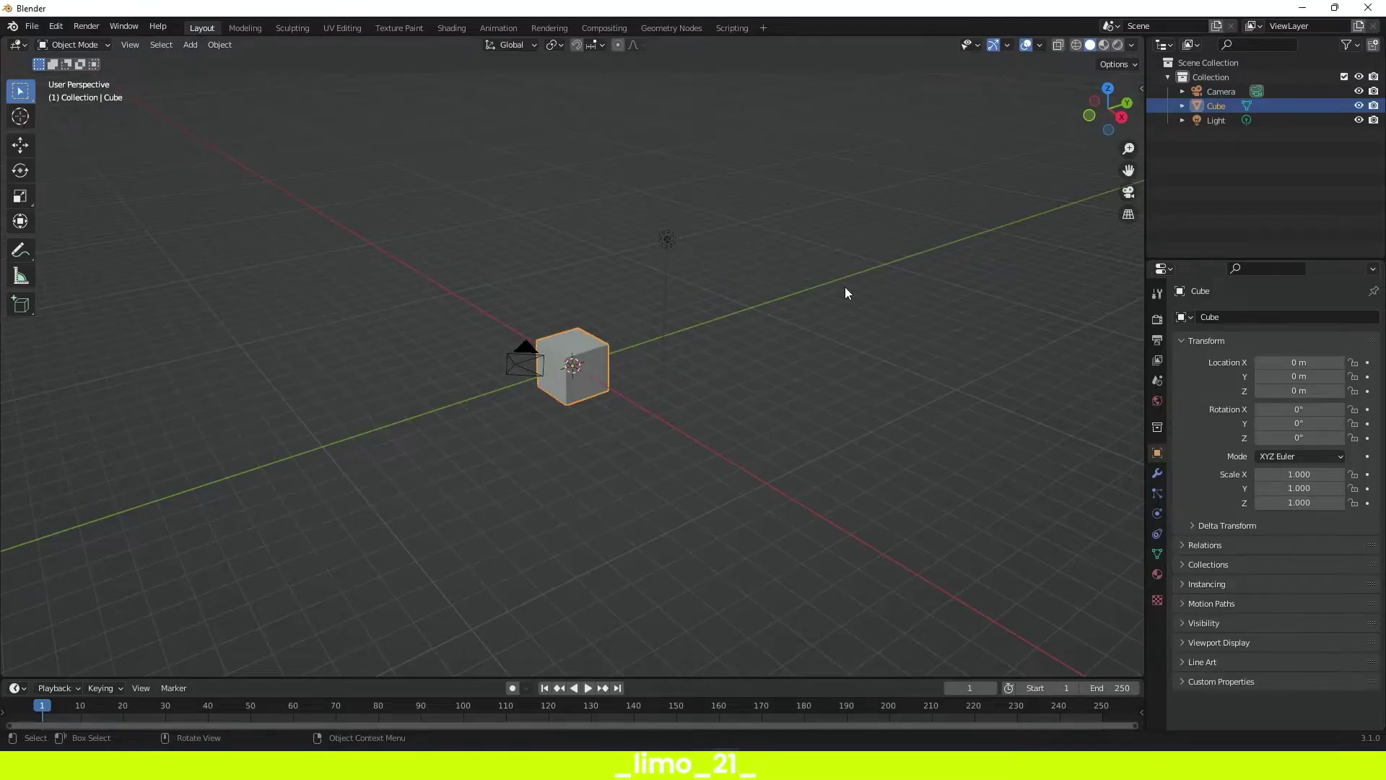
- Delete all default objects from the scene: the cube, camera and light
{"action": "left_click", "coordinate": [844, 288]}
{"action": "middle_click_drag", "start_coordinate": [841, 285], "coordinate": [830, 257]}
{"action": "middle_click_drag", "start_coordinate": [659, 322], "coordinate": [708, 268]}
{"action": "key", "text": "a"}
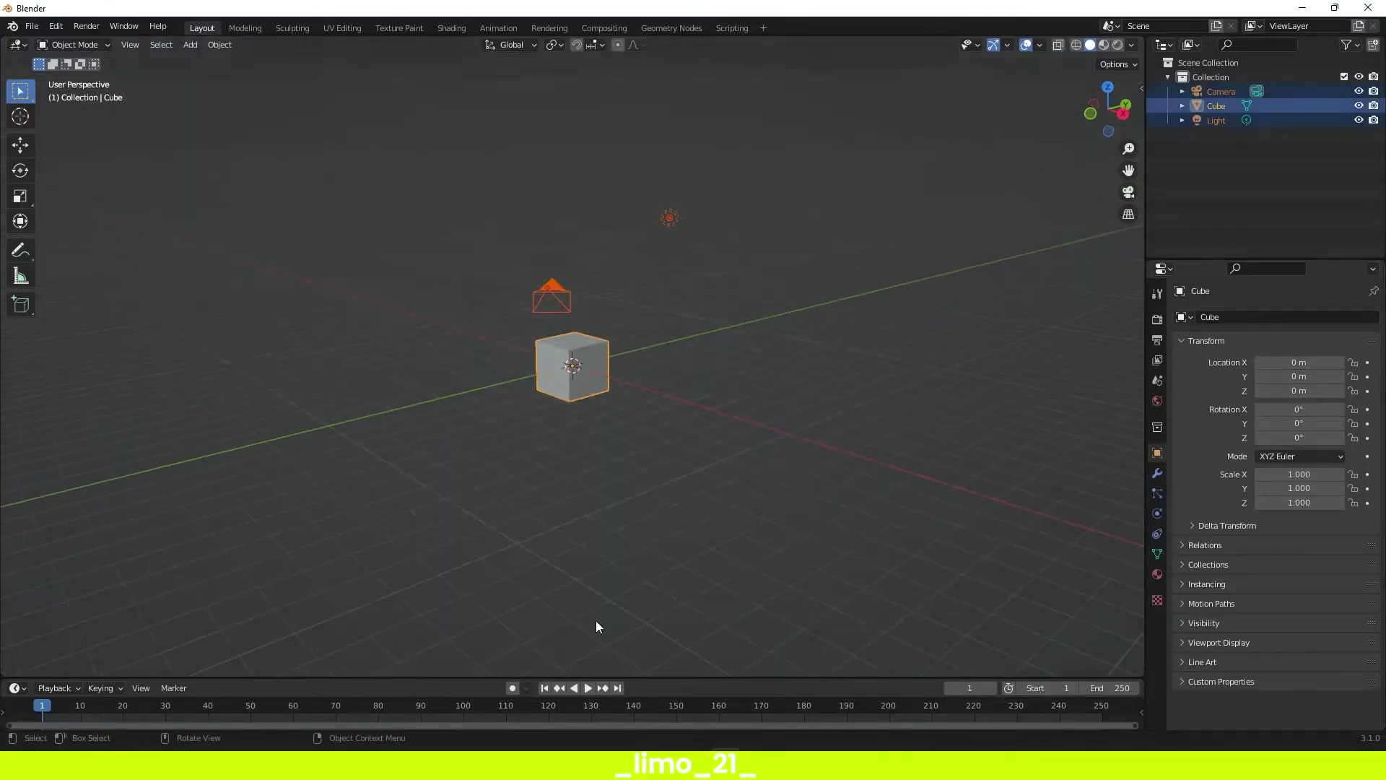
{"action": "key", "text": "Delete"}
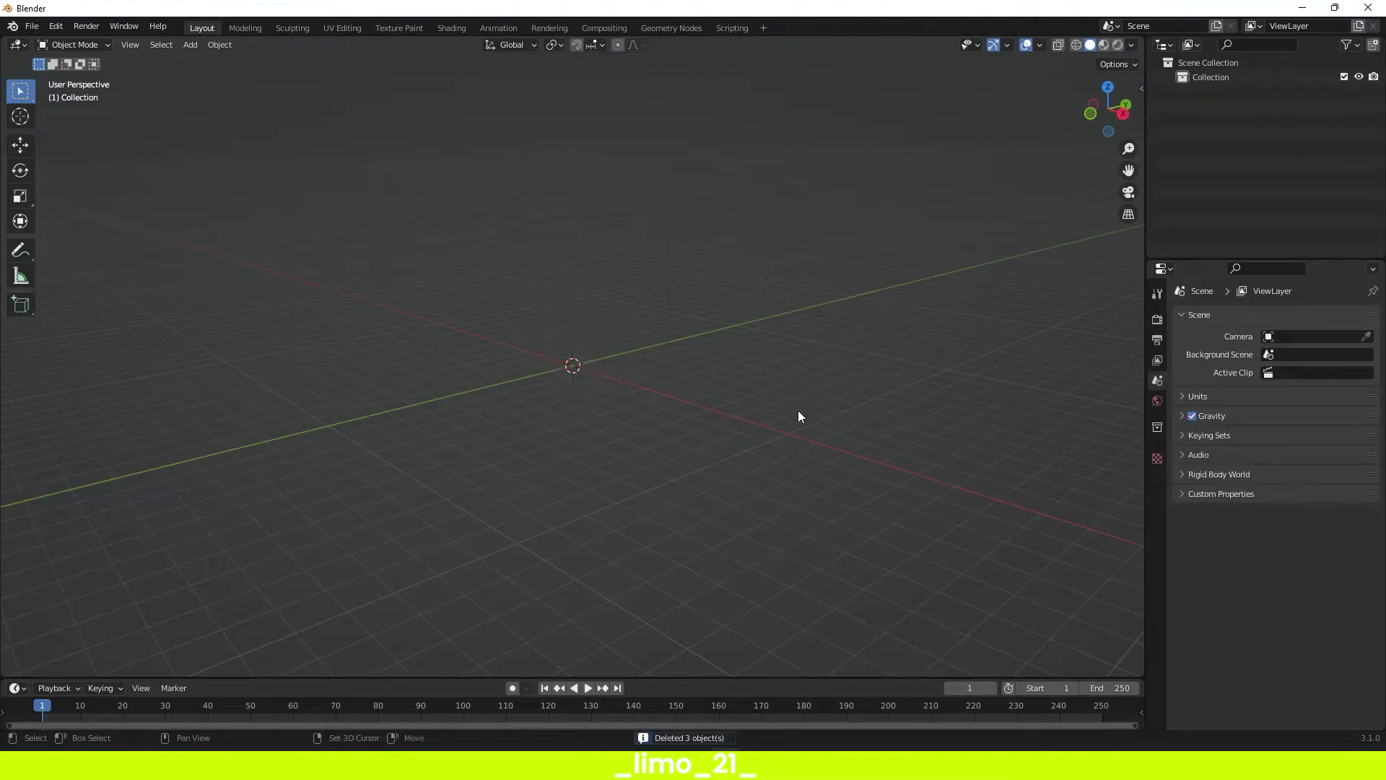
- Add an ico sphere mesh at the world origin and increase its number of subdivisions
{"action": "key", "text": "shift+a"}
{"action": "mouse_move", "coordinate": [799, 410]}
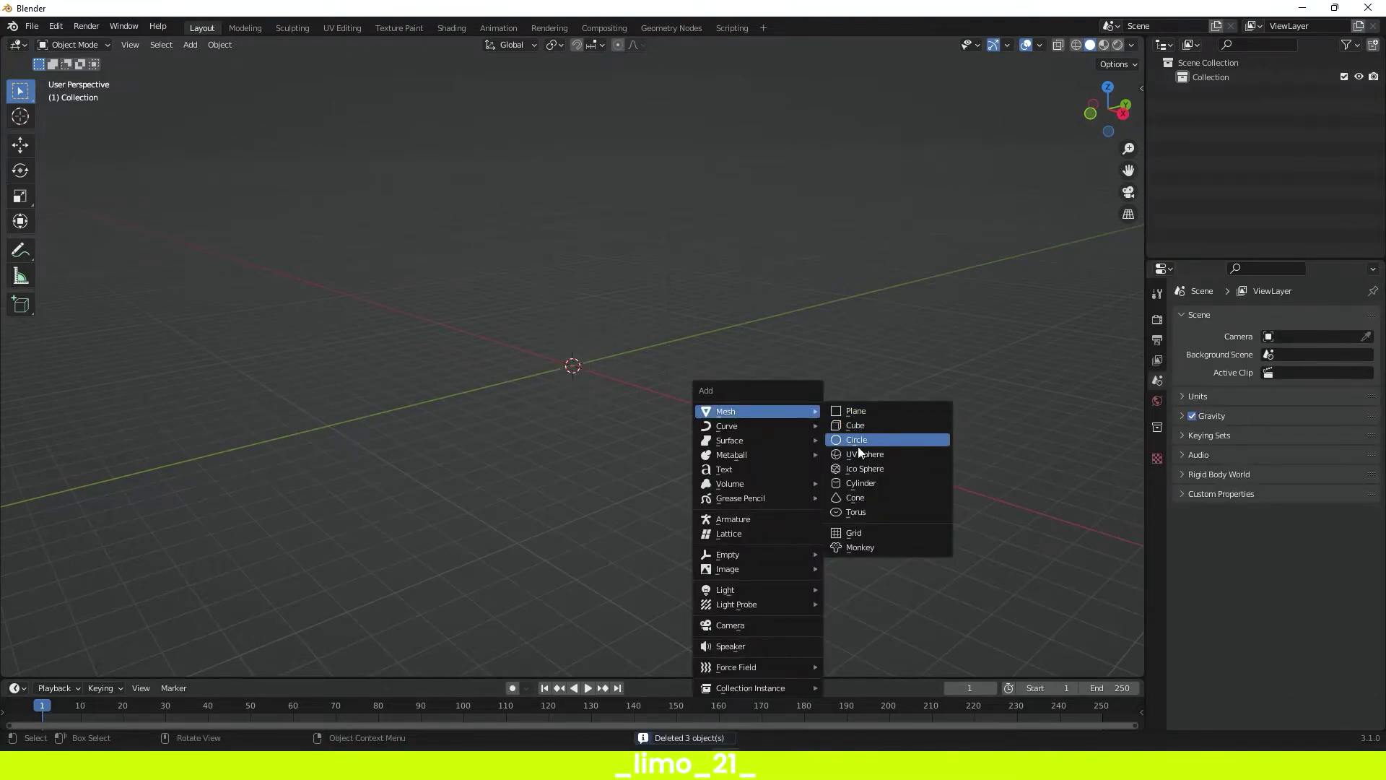
{"action": "left_click", "coordinate": [864, 469]}
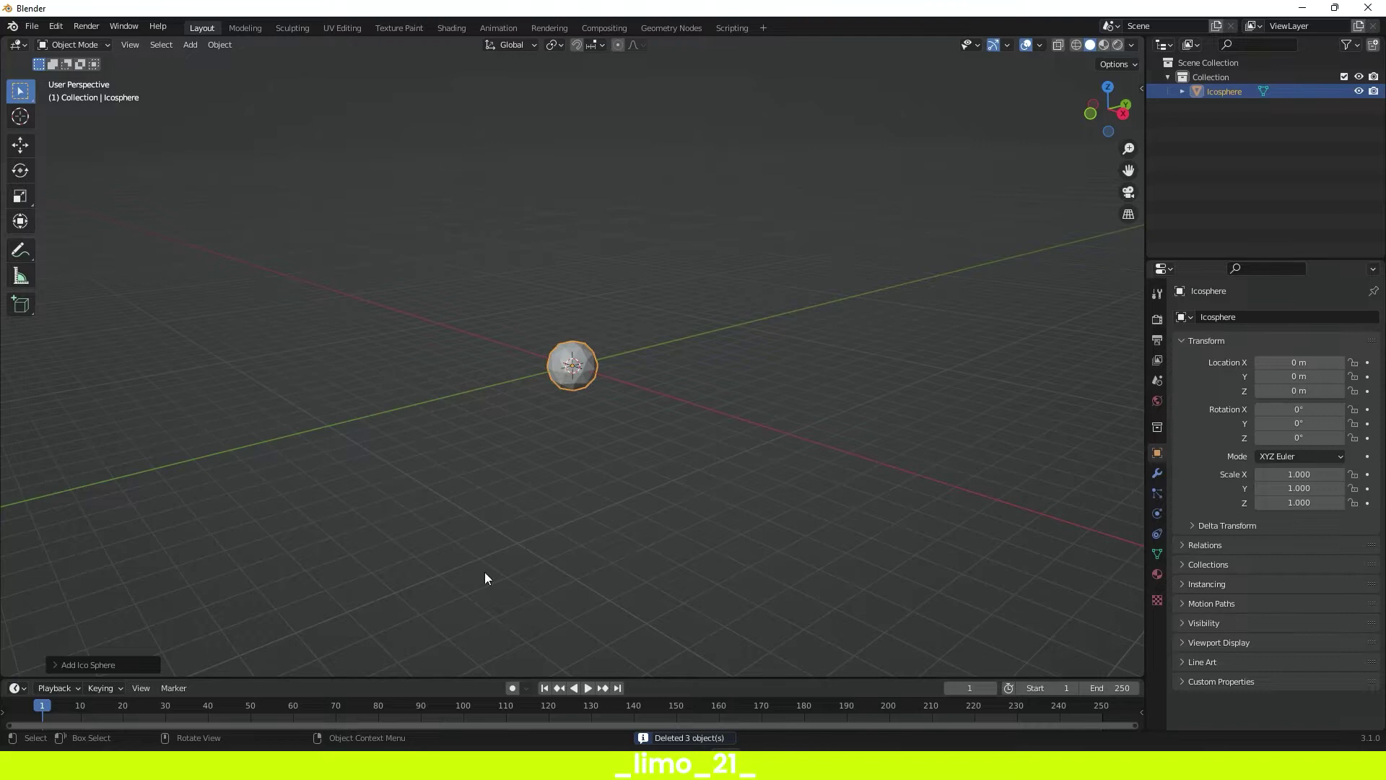
{"action": "left_click", "coordinate": [61, 664]}
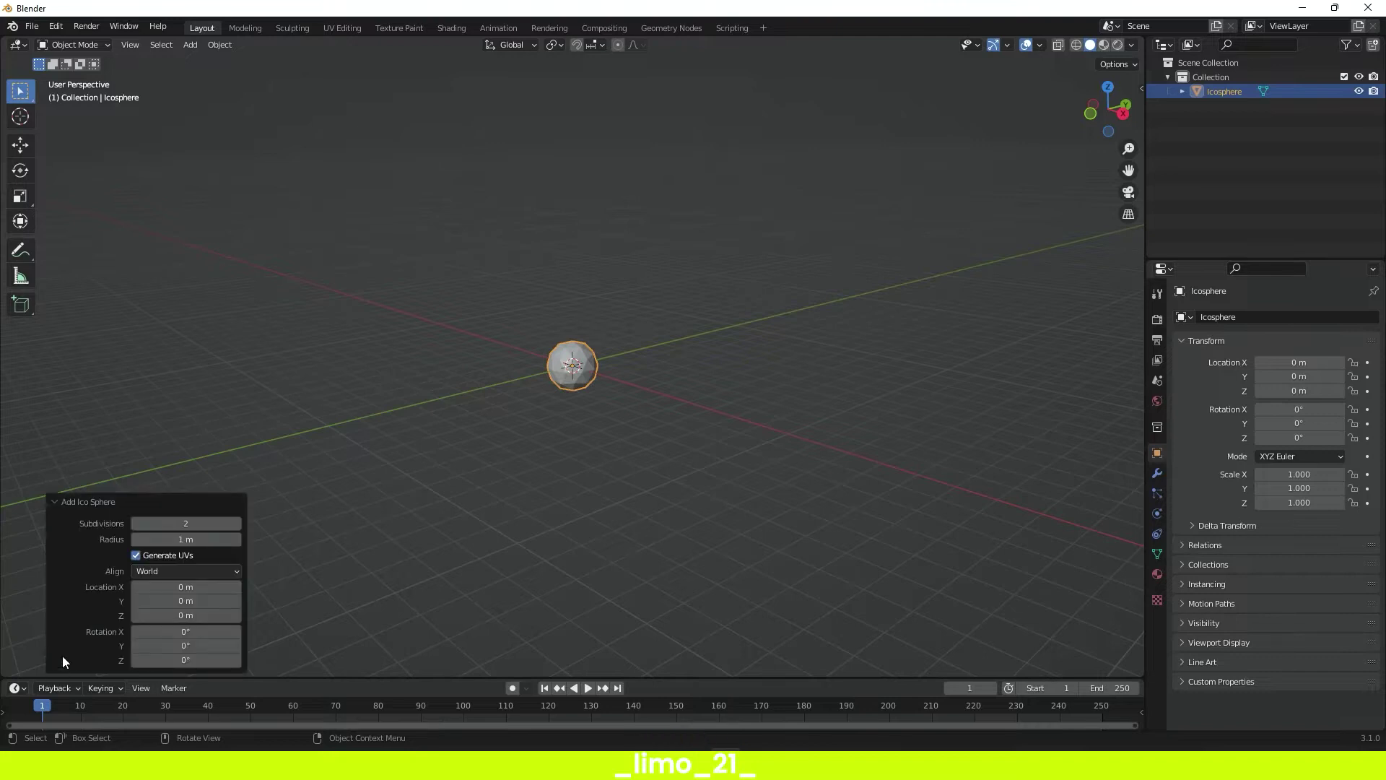
{"action": "left_click", "coordinate": [235, 523]}
{"action": "left_click", "coordinate": [841, 366]}
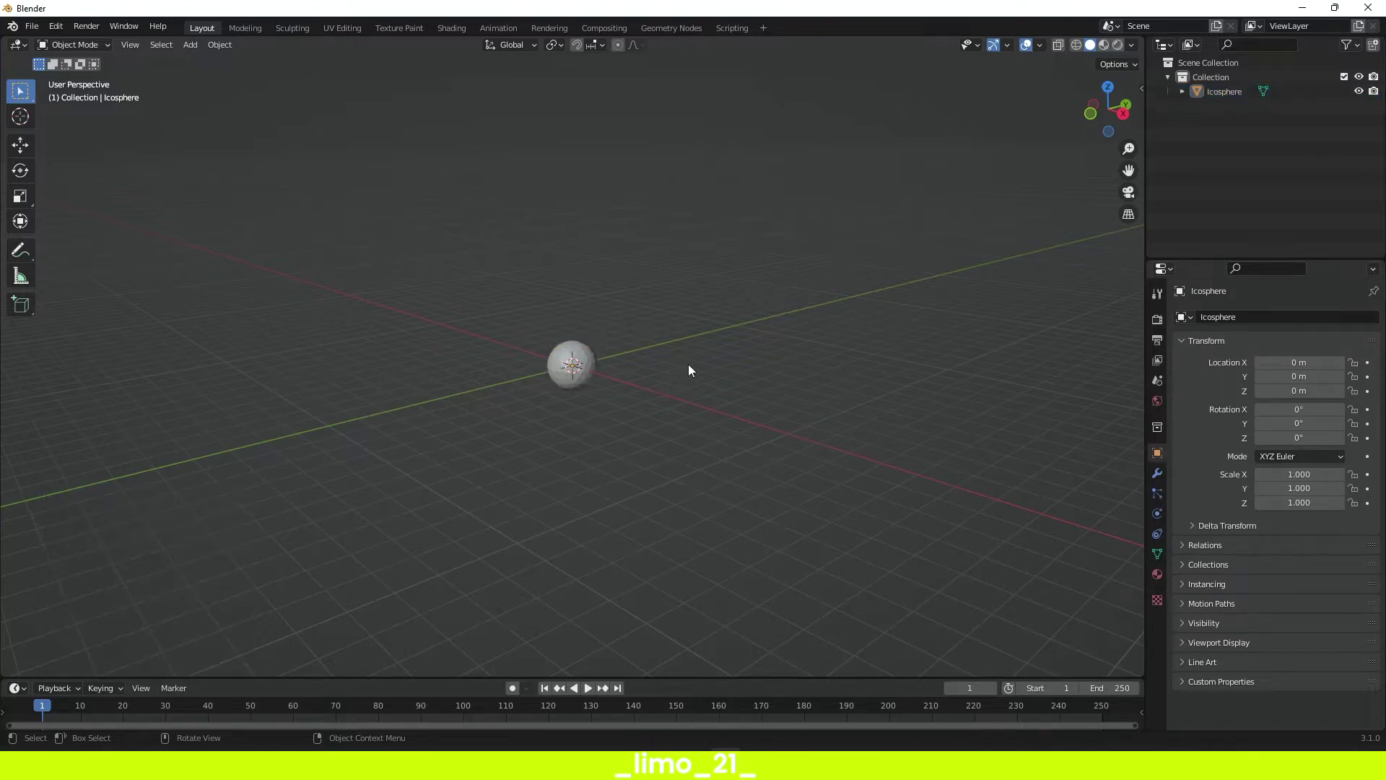
- Scale the ico sphere down uniformly to about 0.137
{"action": "scroll", "coordinate": [723, 387], "scroll_direction": "up", "scroll_amount": 6}
{"action": "scroll", "coordinate": [725, 393], "scroll_direction": "down", "scroll_amount": 5}
{"action": "middle_click_drag", "start_coordinate": [723, 387], "coordinate": [727, 401]}
{"action": "left_click", "coordinate": [586, 370]}
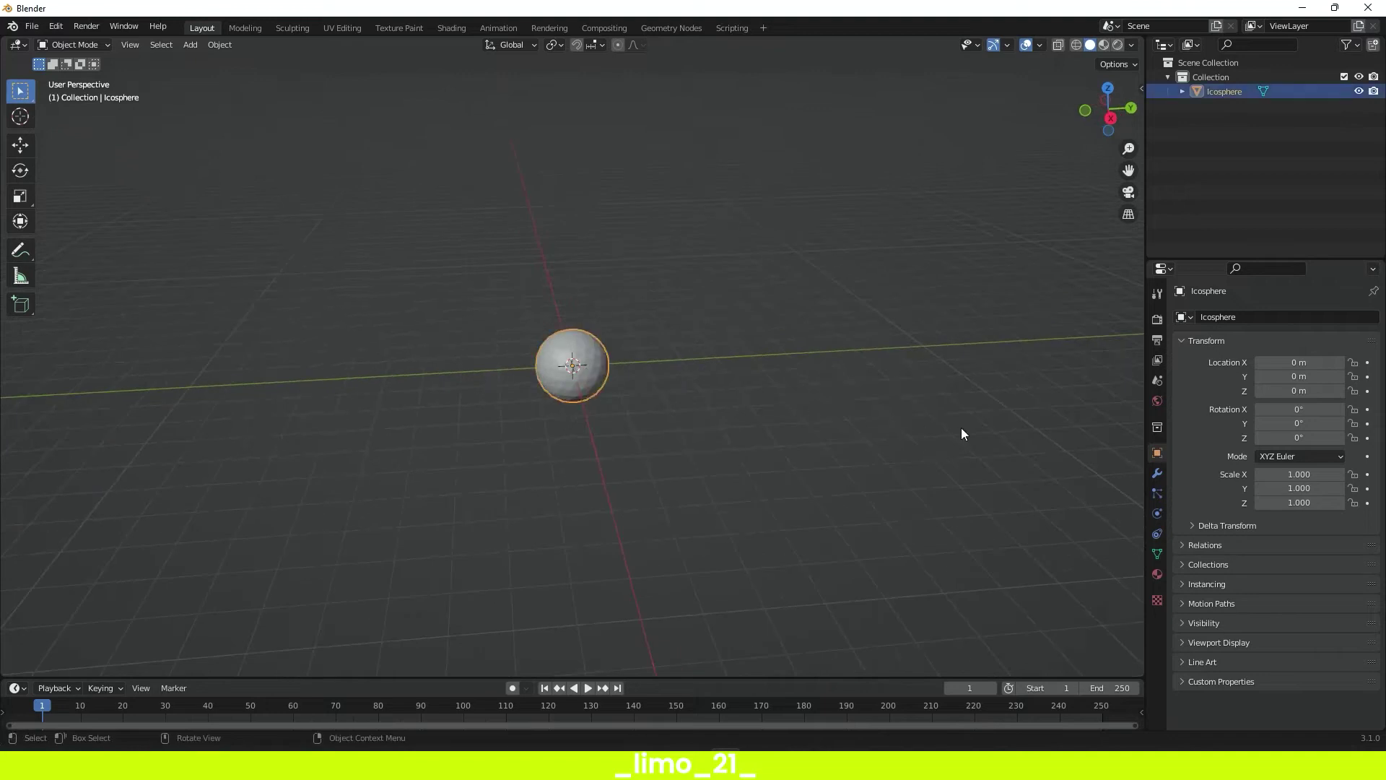
{"action": "key", "text": "s"}
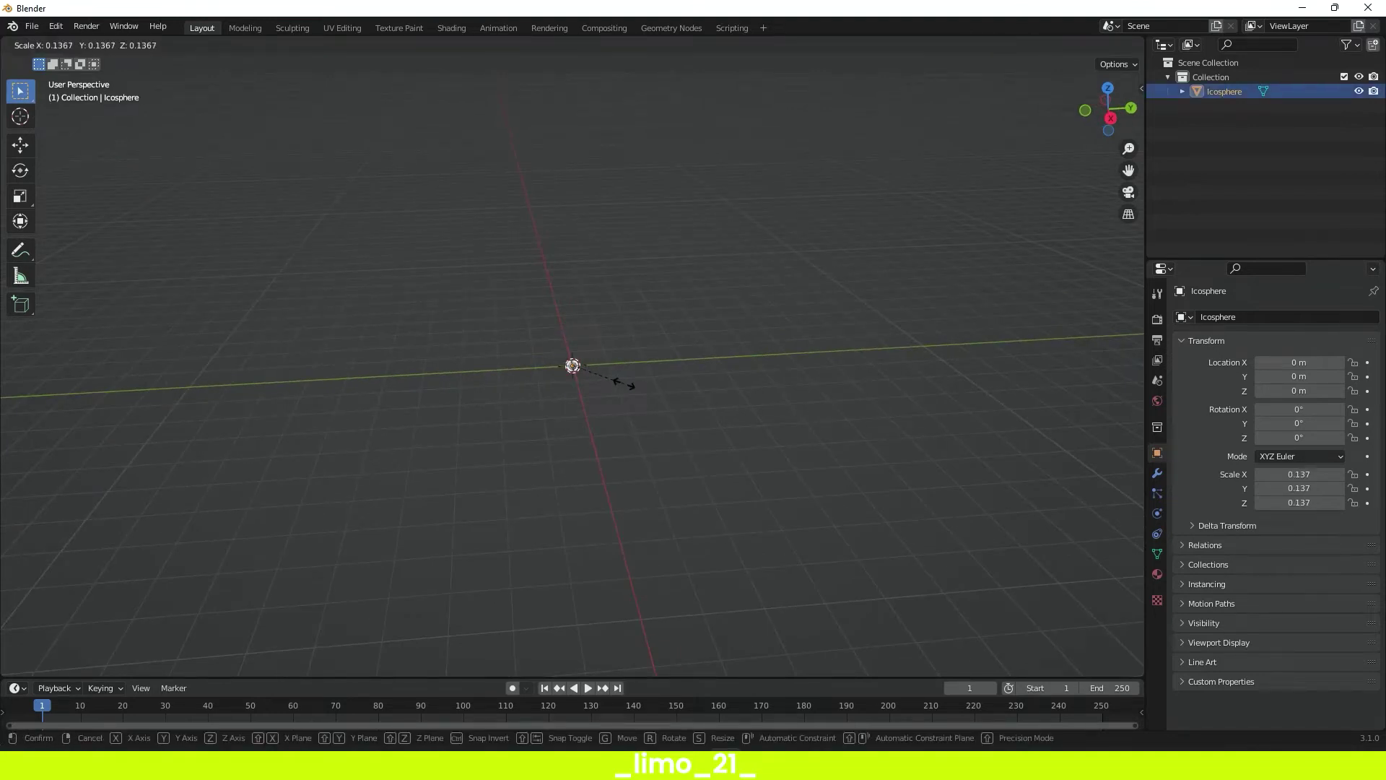
{"action": "left_click", "coordinate": [625, 385]}
{"action": "scroll", "coordinate": [621, 395], "scroll_direction": "up", "scroll_amount": 3}
{"action": "scroll", "coordinate": [622, 397], "scroll_direction": "down", "scroll_amount": 3}
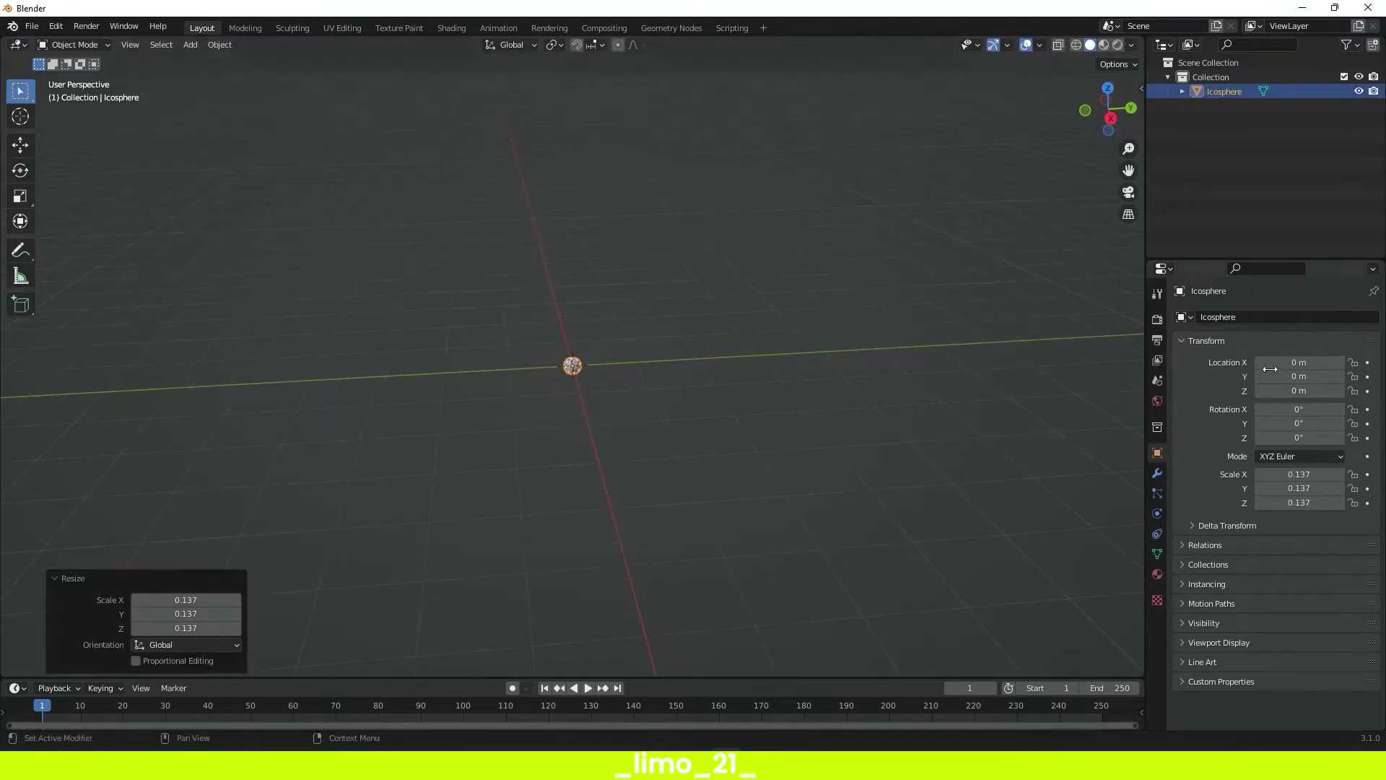
- Add an emitter particle system to the ico sphere, preview the emission in playback, and return to frame 1
{"action": "left_click", "coordinate": [1155, 493]}
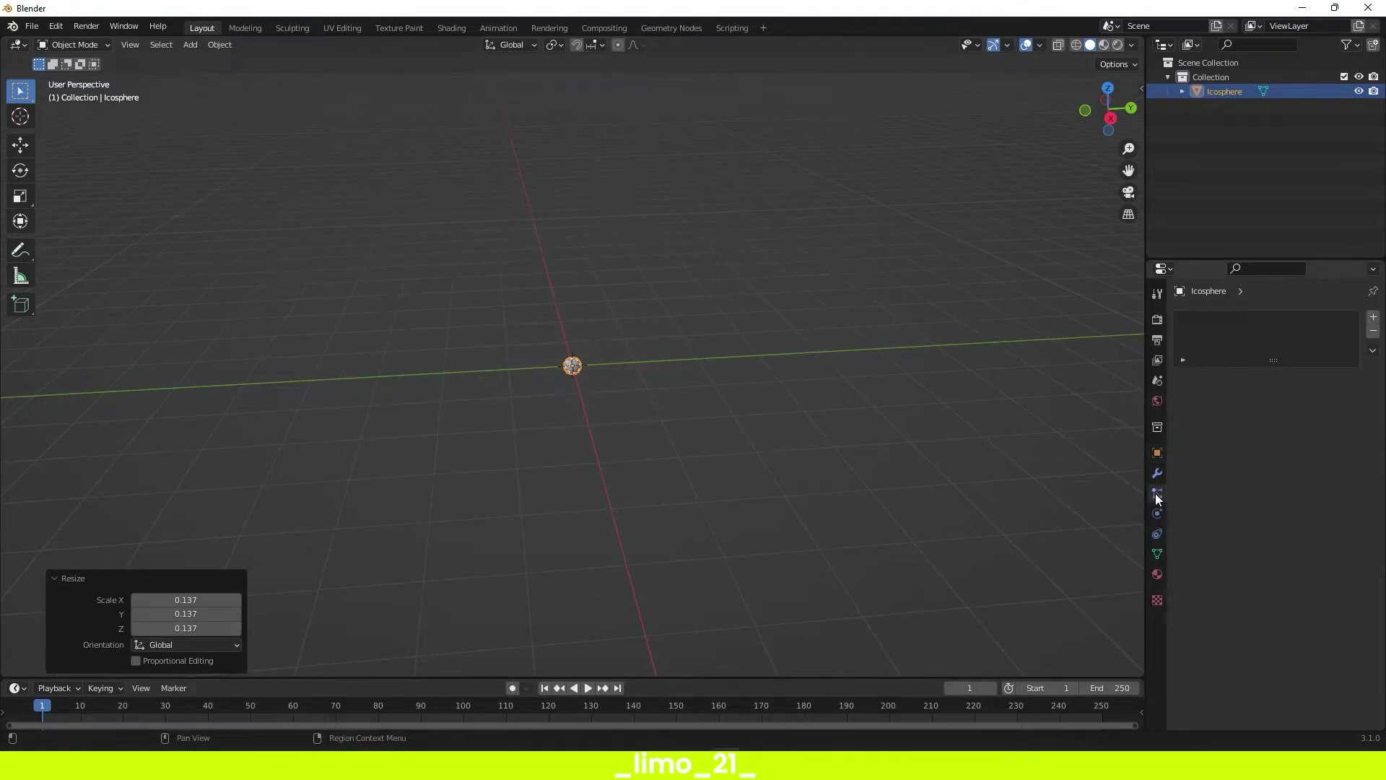
{"action": "left_click", "coordinate": [1373, 318]}
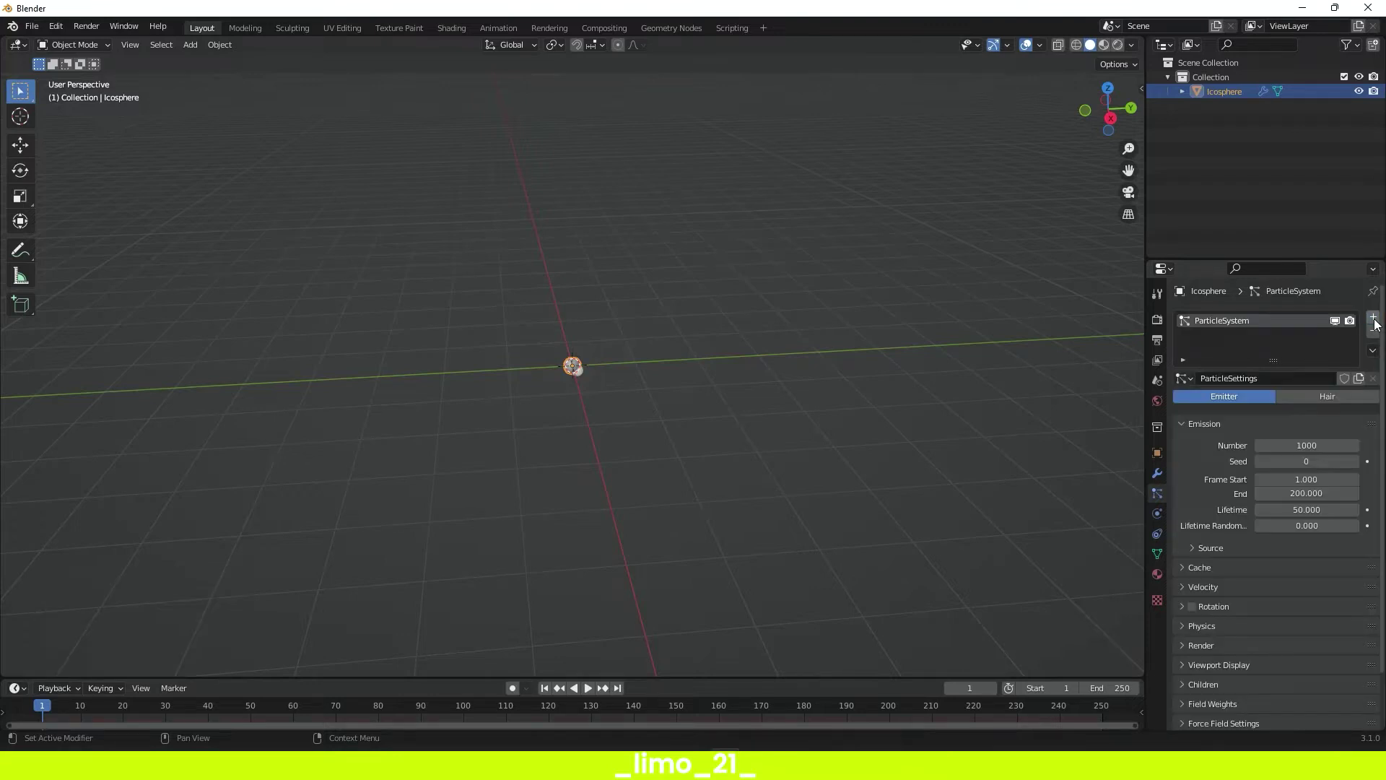
{"action": "key", "text": "space"}
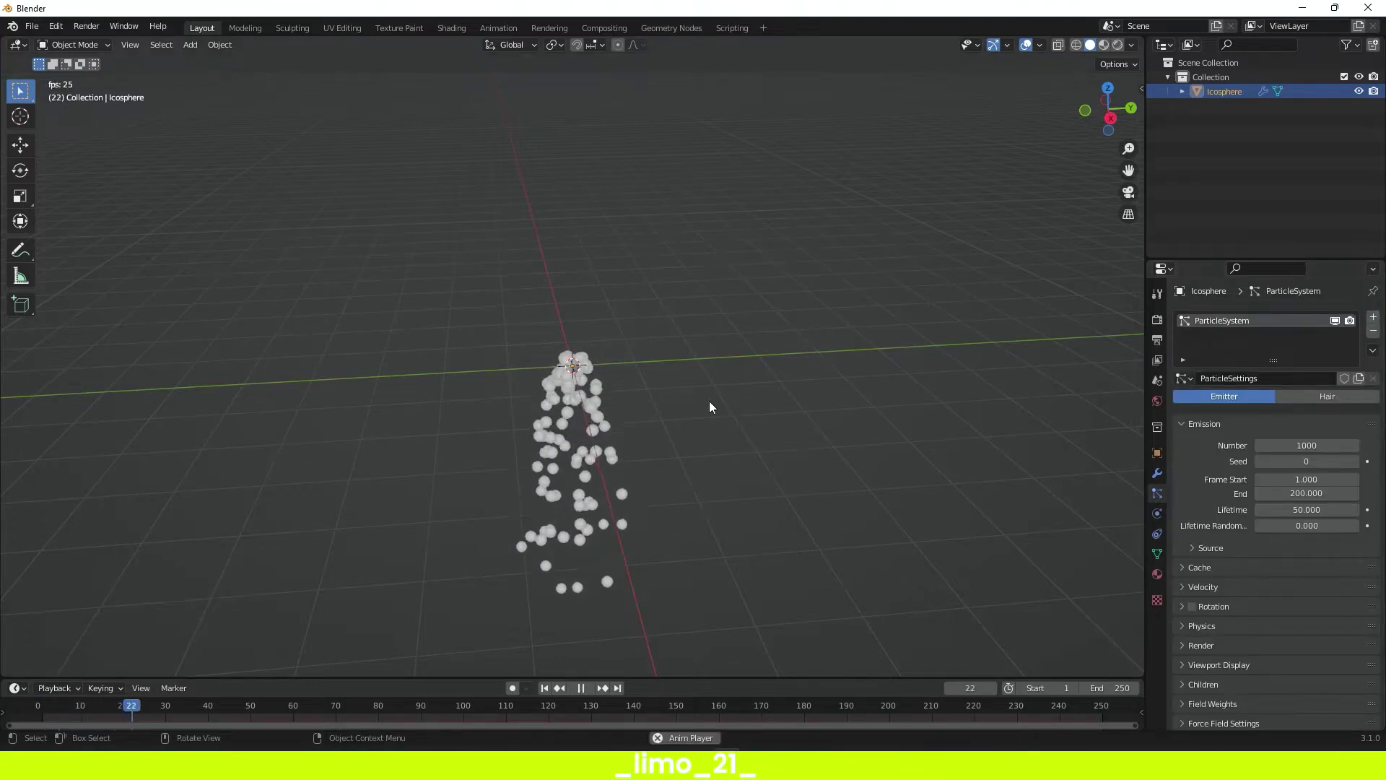
{"action": "middle_click_drag", "start_coordinate": [709, 401], "coordinate": [729, 422]}
{"action": "left_click", "coordinate": [43, 706]}
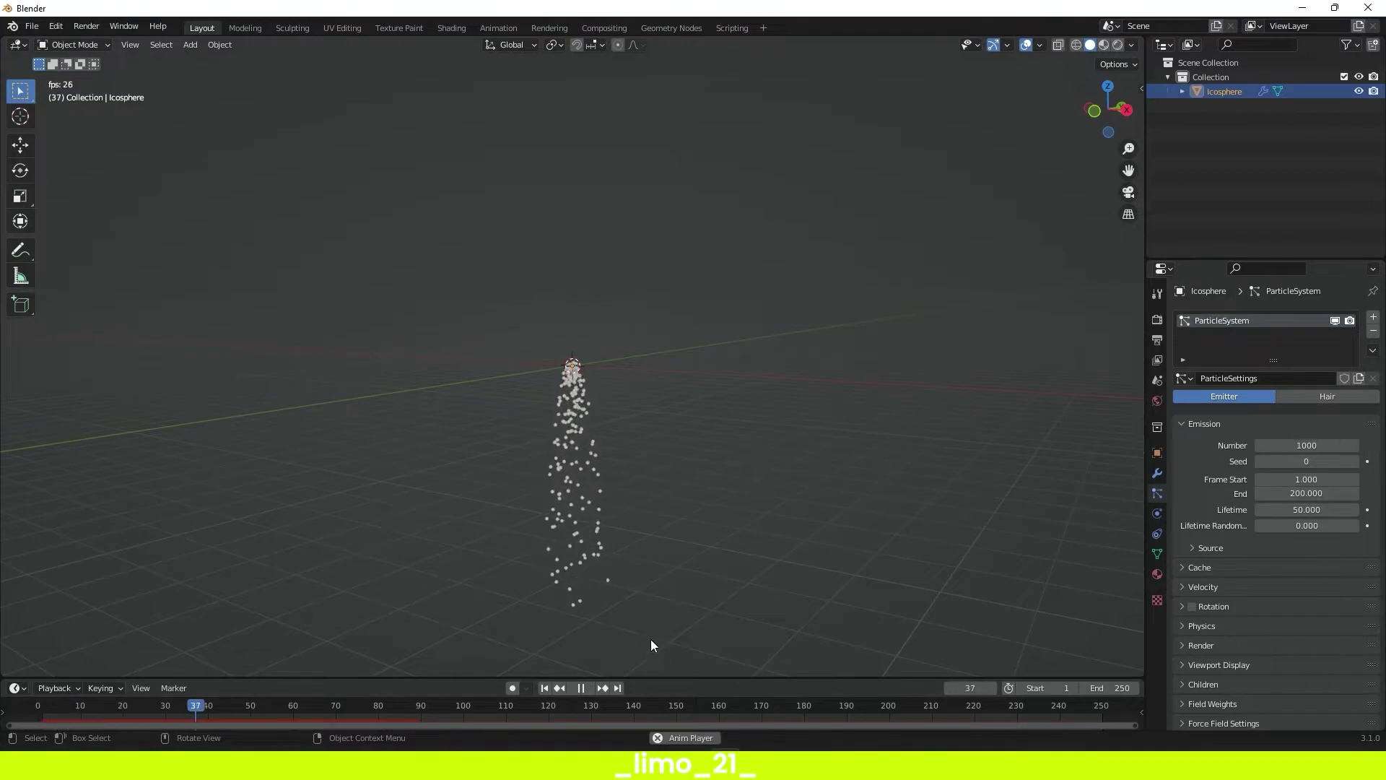
{"action": "left_click_drag", "start_coordinate": [310, 709], "coordinate": [42, 713]}
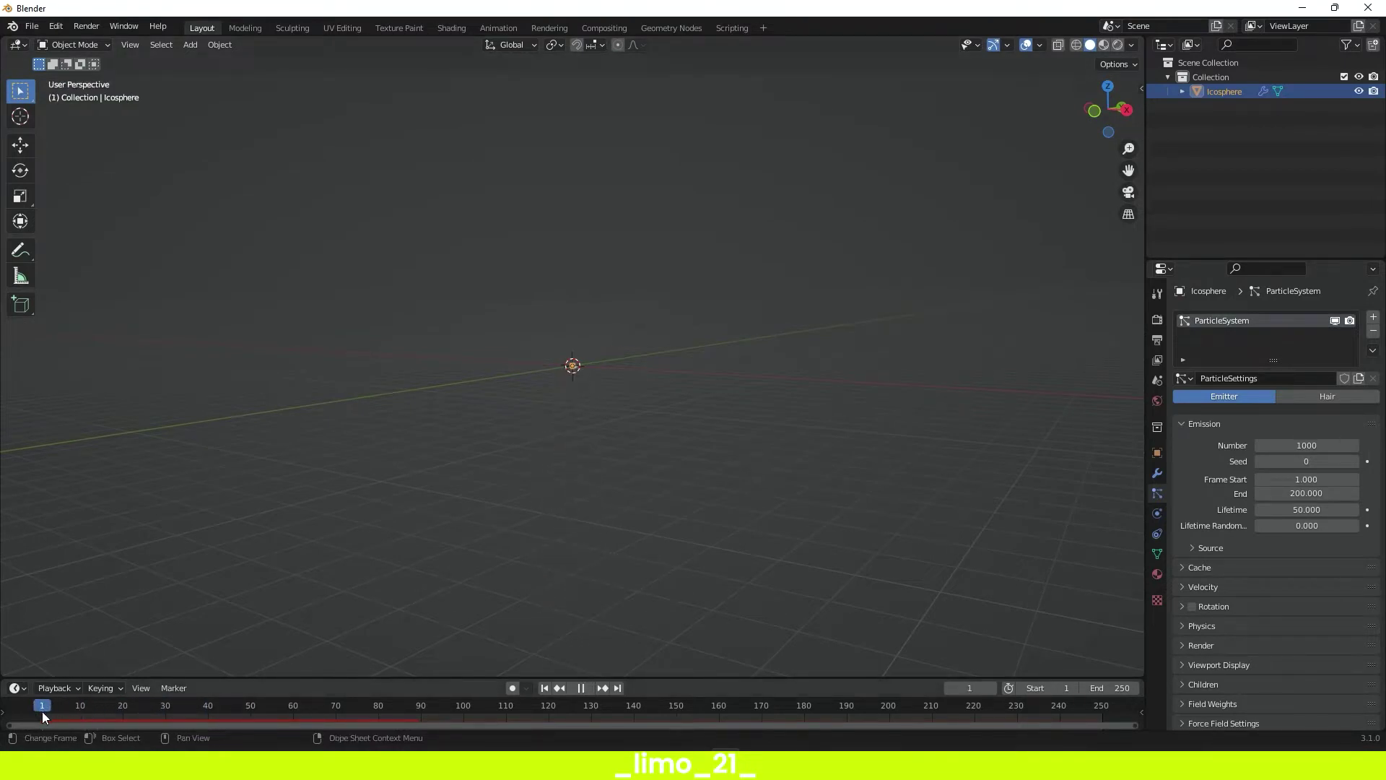
{"action": "key", "text": "space"}
{"action": "middle_click_drag", "start_coordinate": [617, 321], "coordinate": [313, 412]}
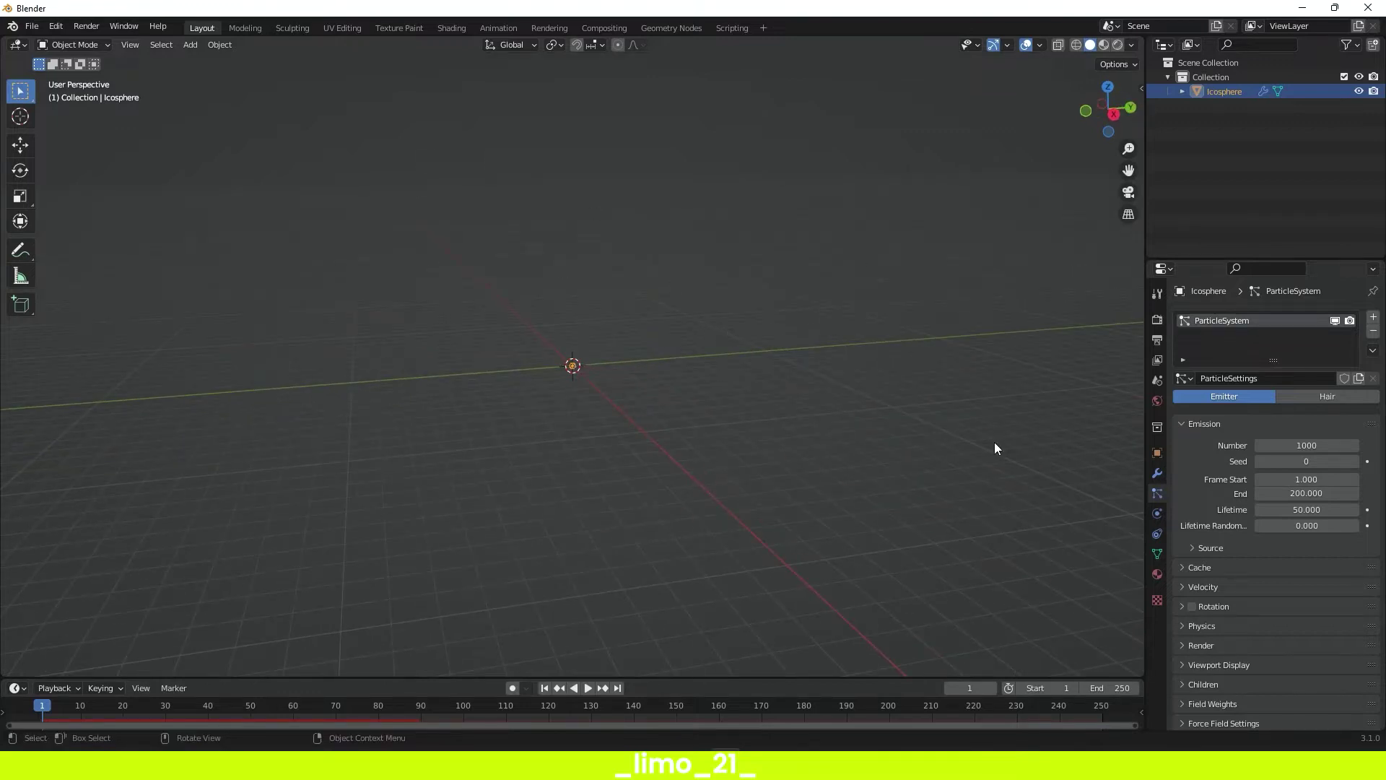
- Turn off gravity for the scene, play the animation to check the particles, and return to frame 1
{"action": "left_click", "coordinate": [1156, 379]}
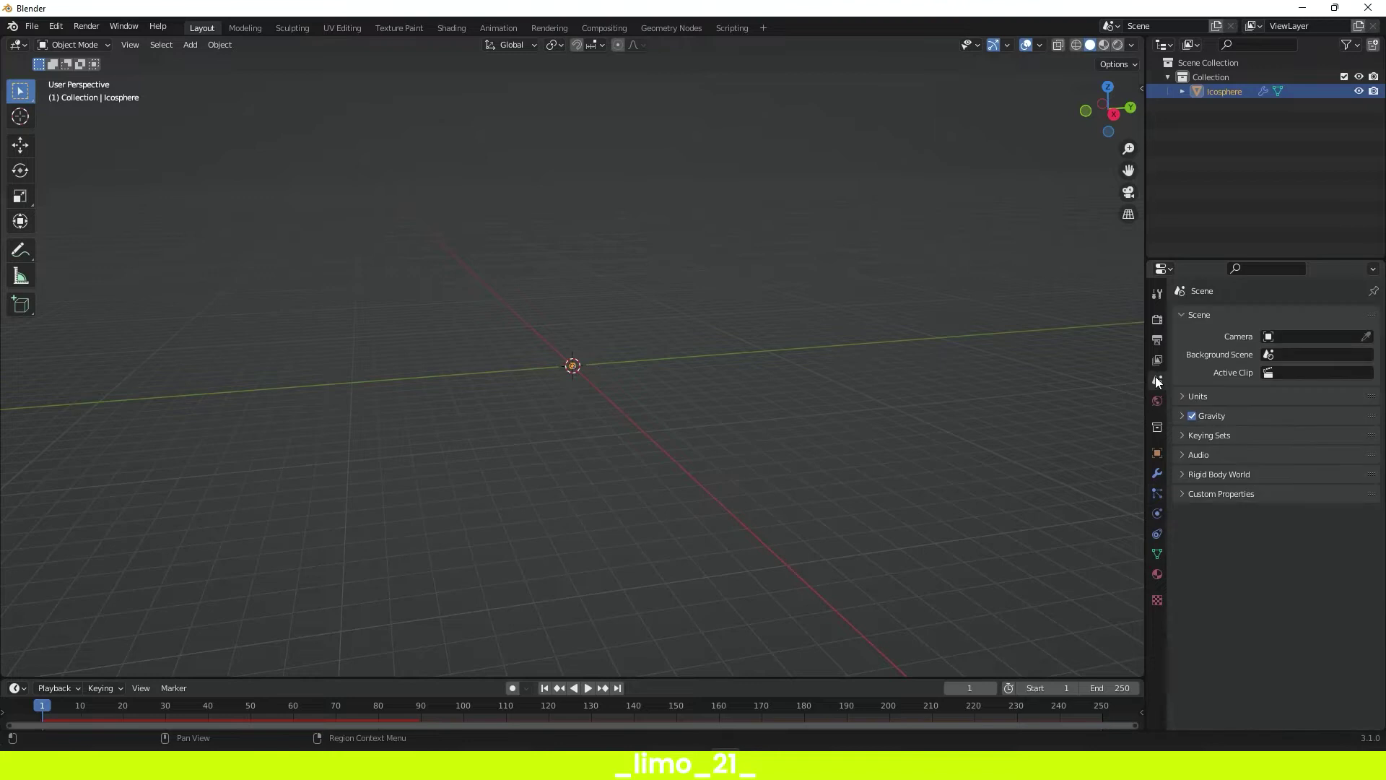
{"action": "left_click", "coordinate": [1192, 415]}
{"action": "key", "text": "space"}
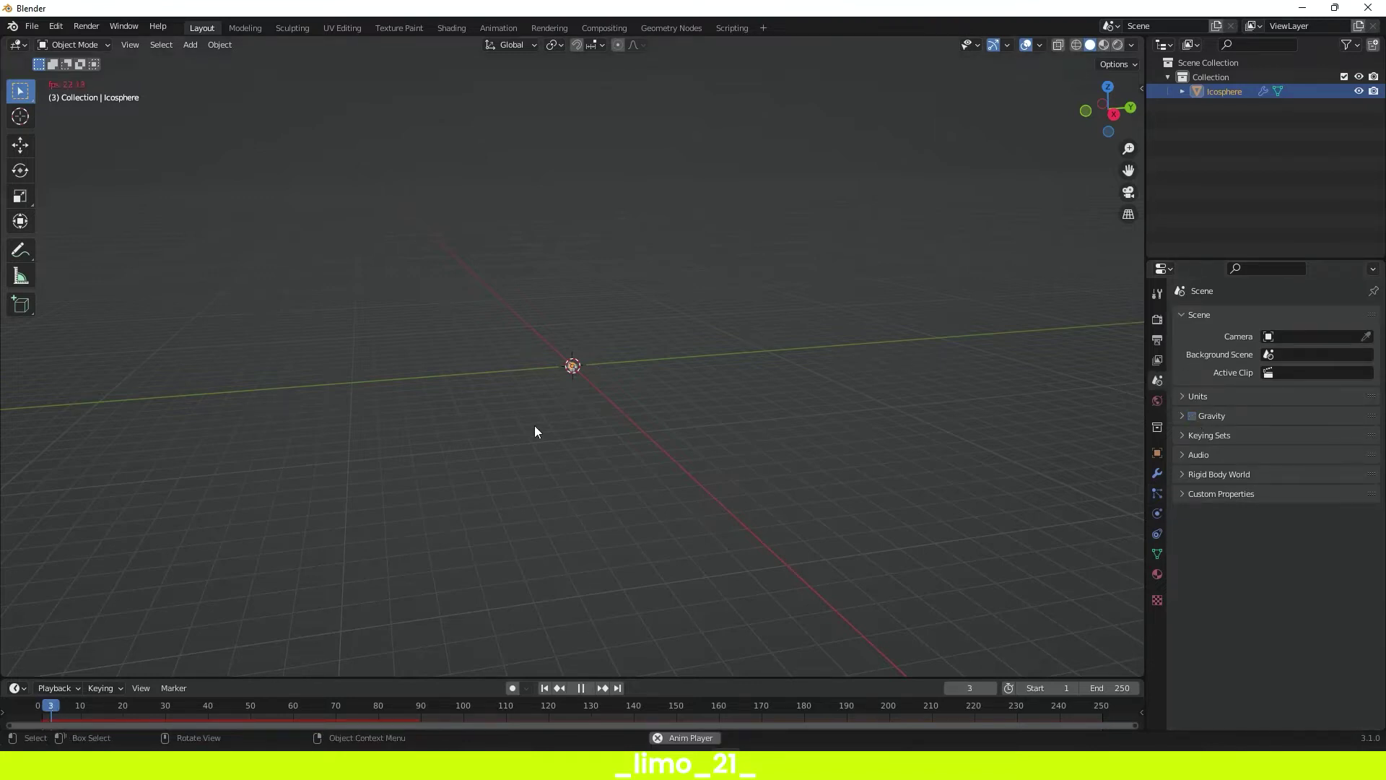
{"action": "middle_click_drag", "start_coordinate": [631, 383], "coordinate": [539, 380]}
{"action": "scroll", "coordinate": [570, 388], "scroll_direction": "up", "scroll_amount": 4}
{"action": "middle_click_drag", "start_coordinate": [539, 453], "coordinate": [460, 322]}
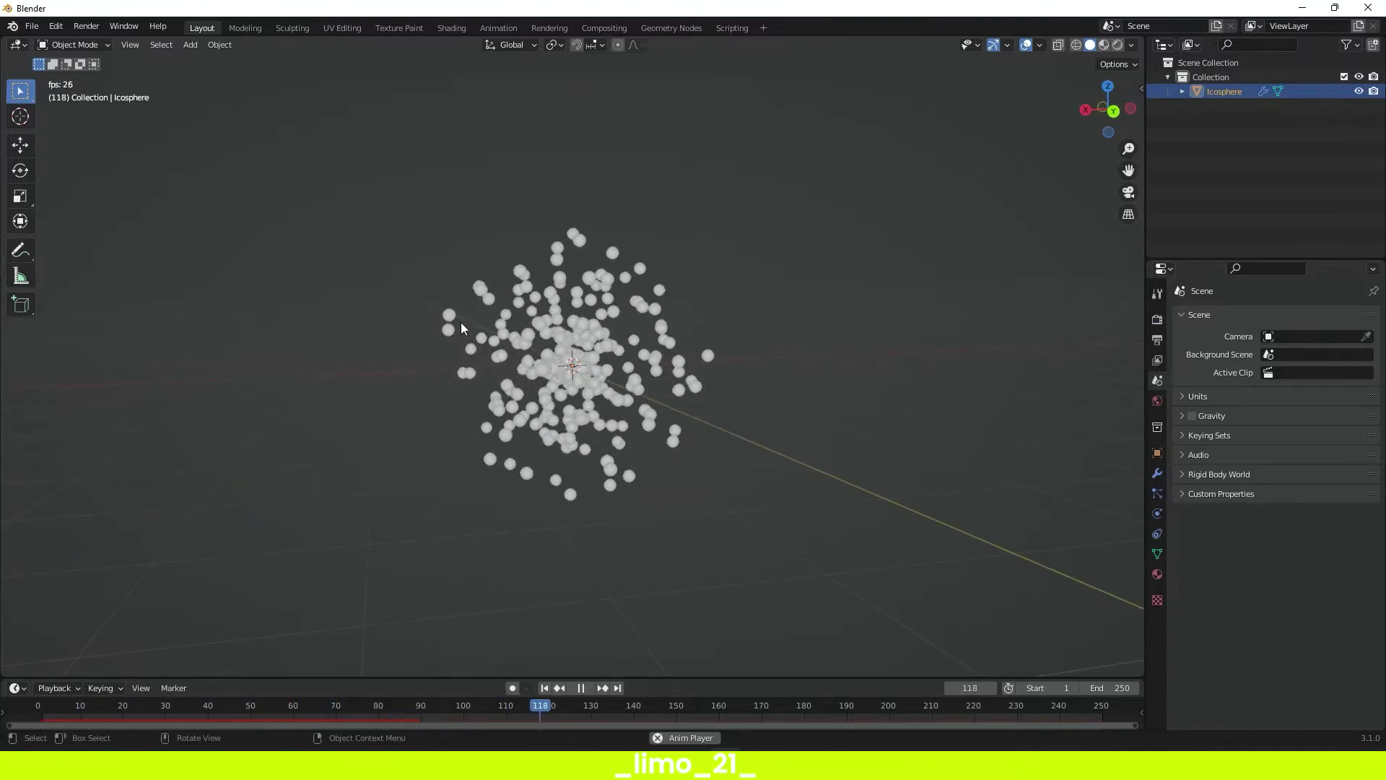
{"action": "key", "text": "space"}
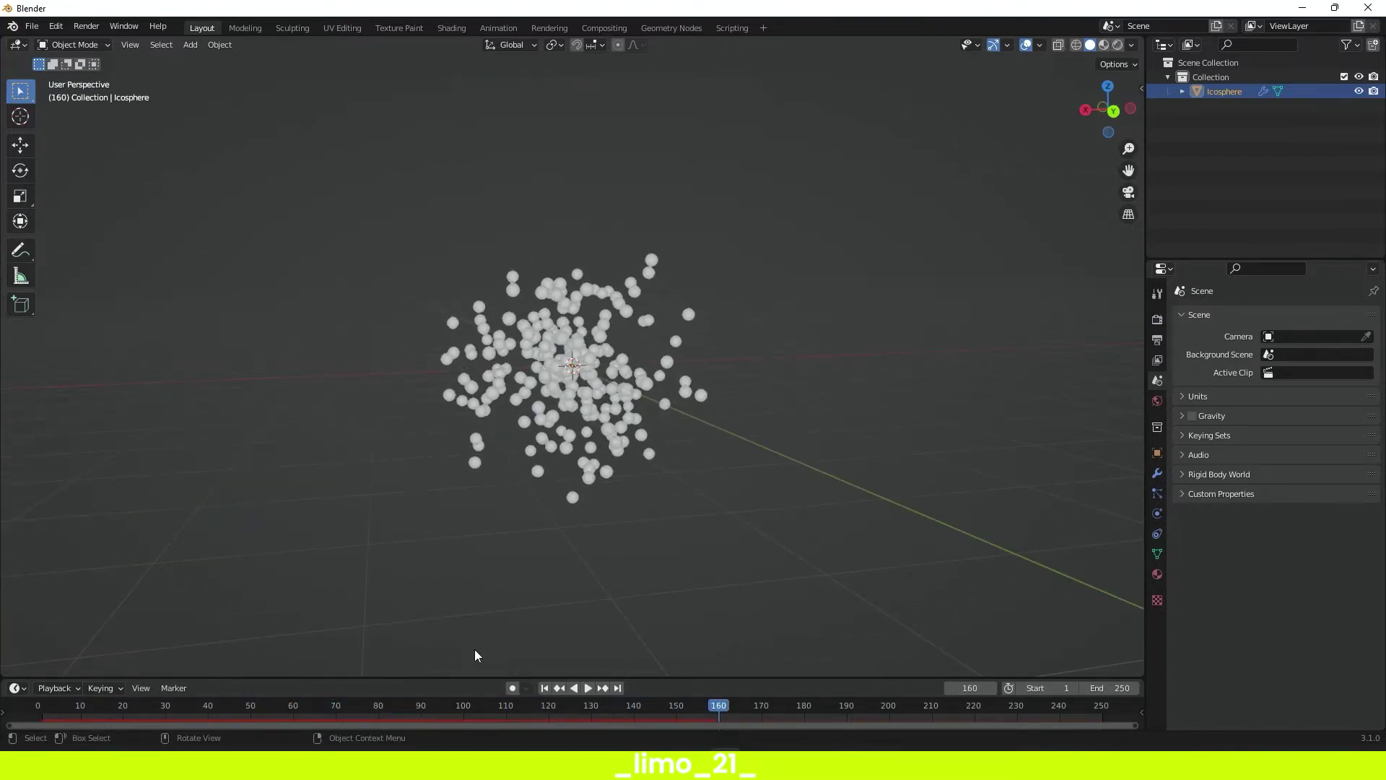
{"action": "left_click", "coordinate": [43, 705]}
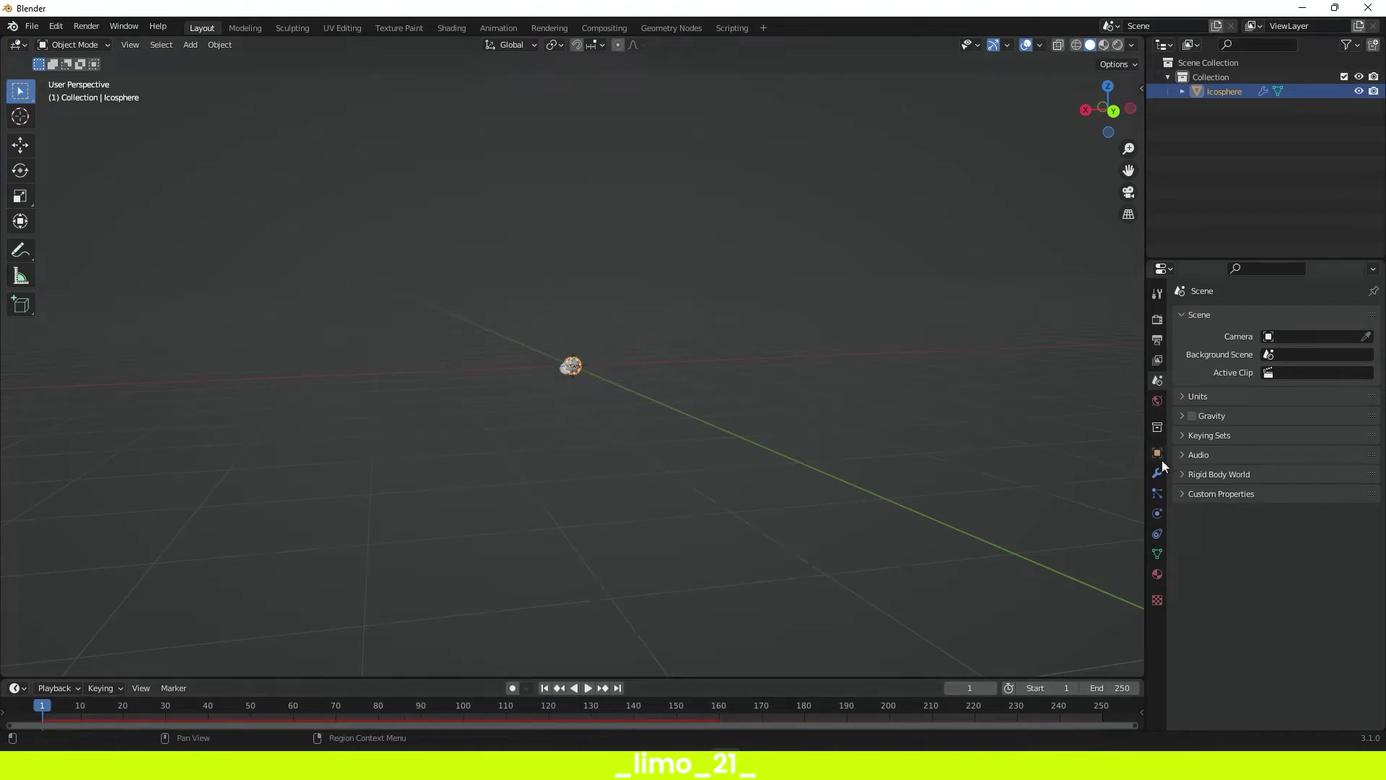
- Set the end frame of the particle emission to 170
{"action": "left_click", "coordinate": [1157, 493]}
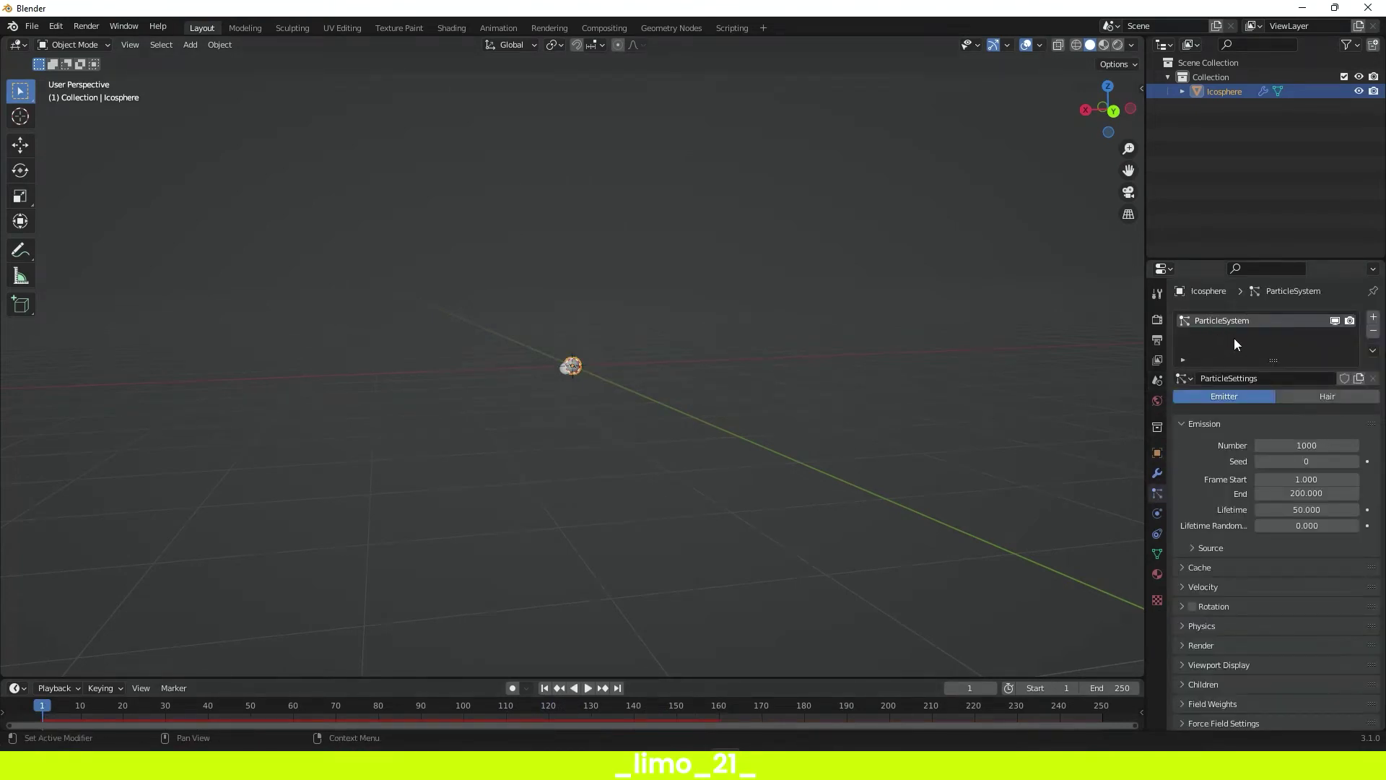
{"action": "scroll", "coordinate": [1256, 448], "scroll_direction": "down", "scroll_amount": 1}
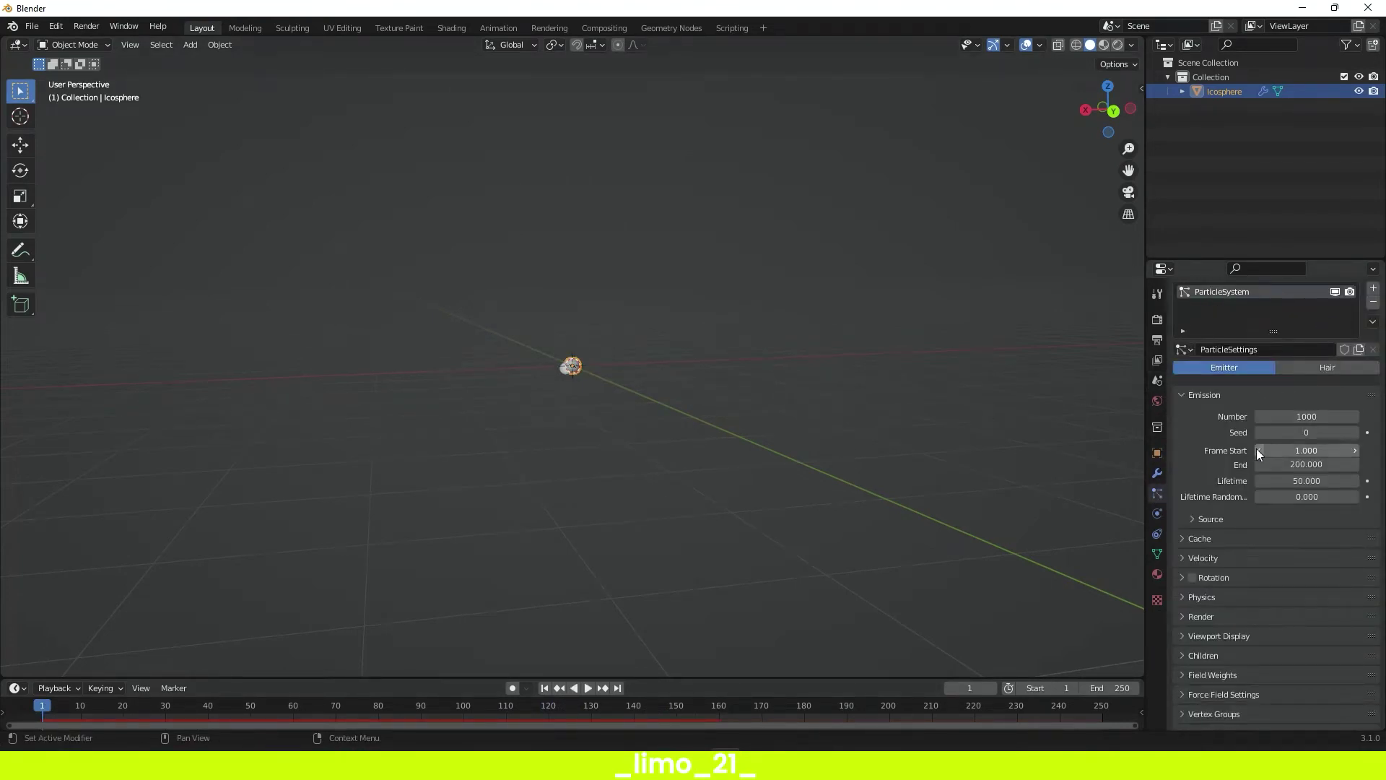
{"action": "scroll", "coordinate": [1248, 469], "scroll_direction": "down", "scroll_amount": 1}
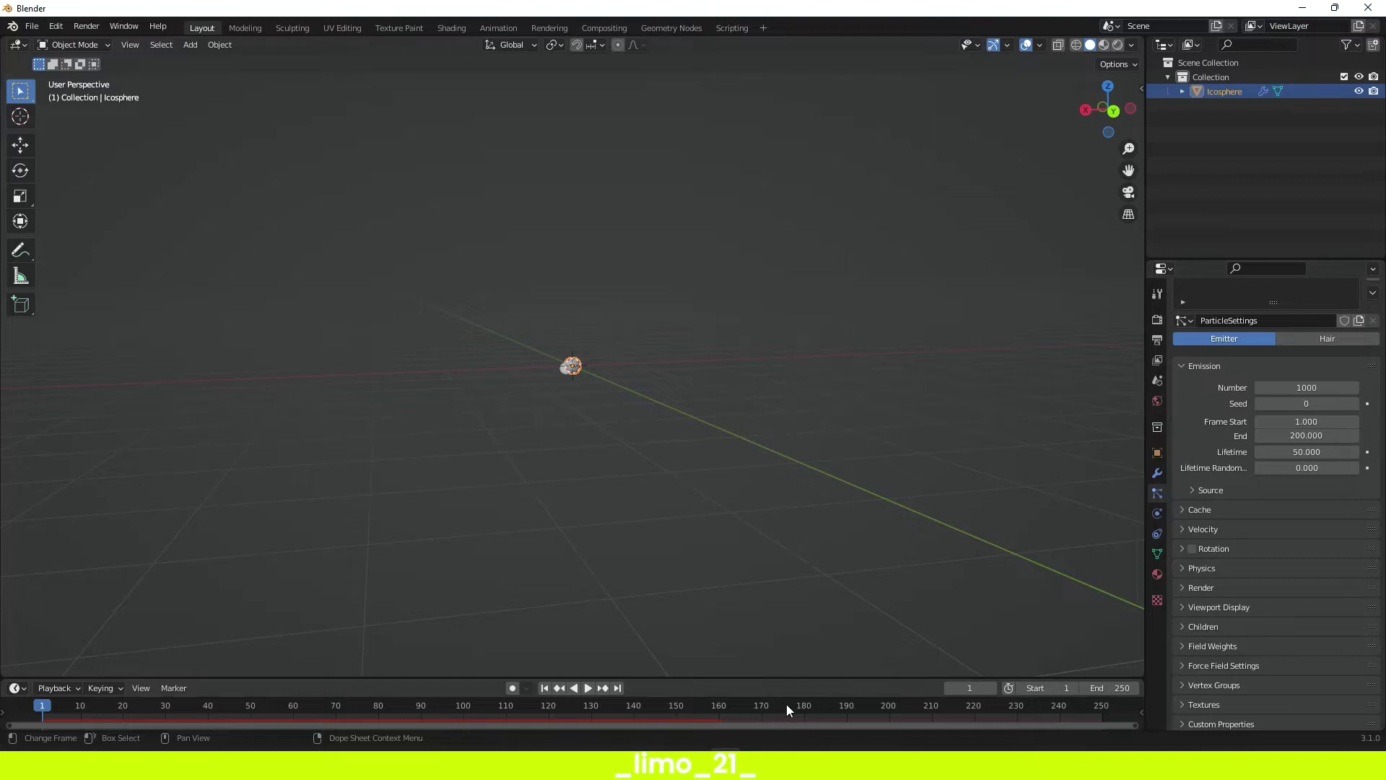
{"action": "left_click_drag", "start_coordinate": [769, 708], "coordinate": [757, 707]}
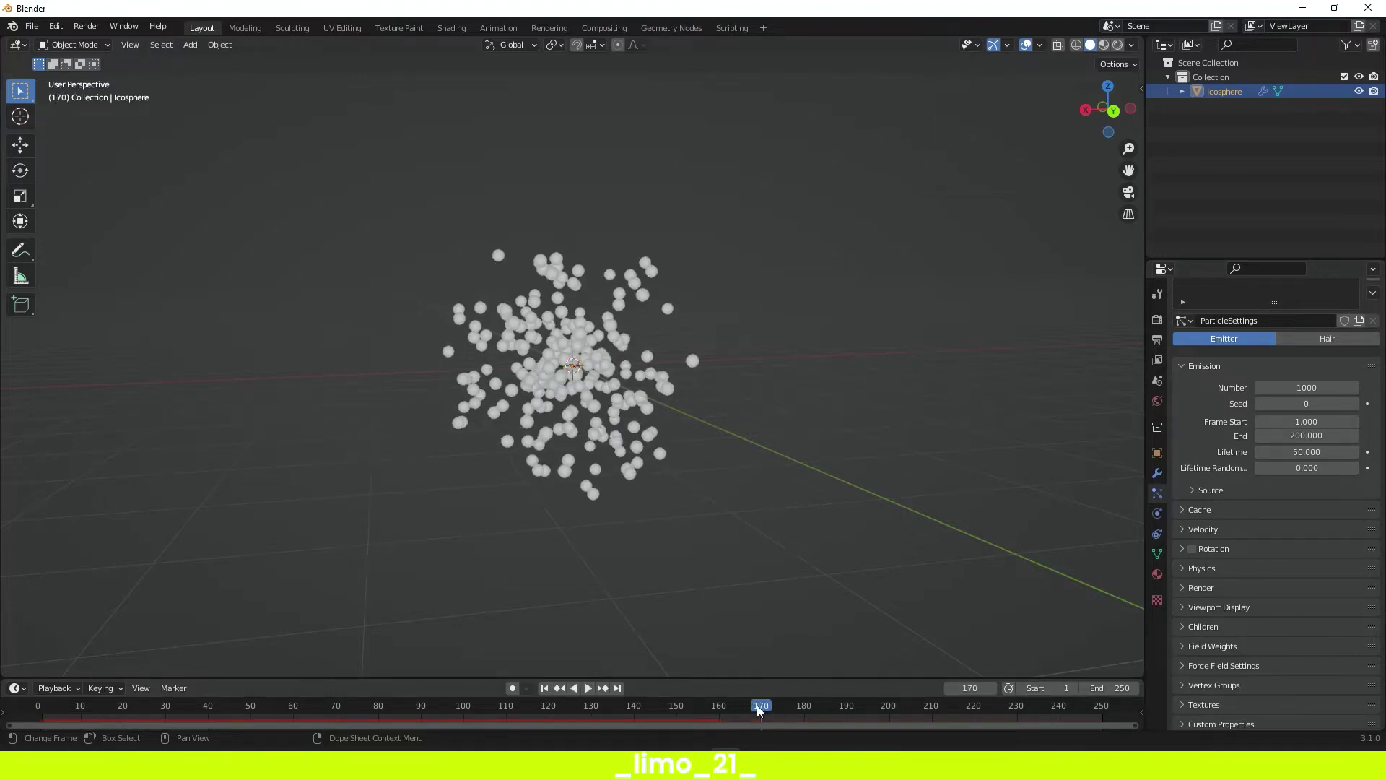
{"action": "double_click", "coordinate": [1295, 435]}
{"action": "type", "text": "170"}
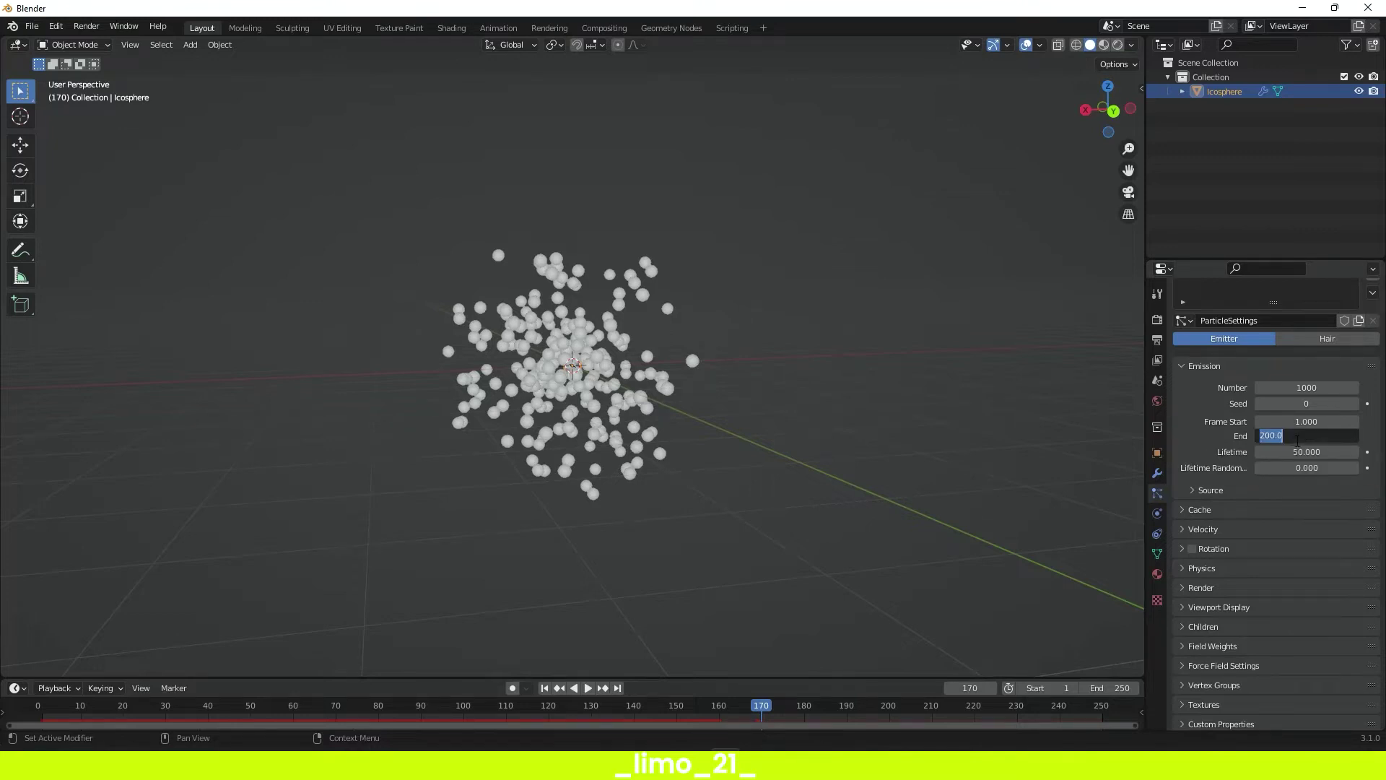
{"action": "key", "text": "Return"}
- Play the animation from the first frame to examine the particle emission, and stop playback
{"action": "key", "text": "shift+Left"}
{"action": "key", "text": "space"}
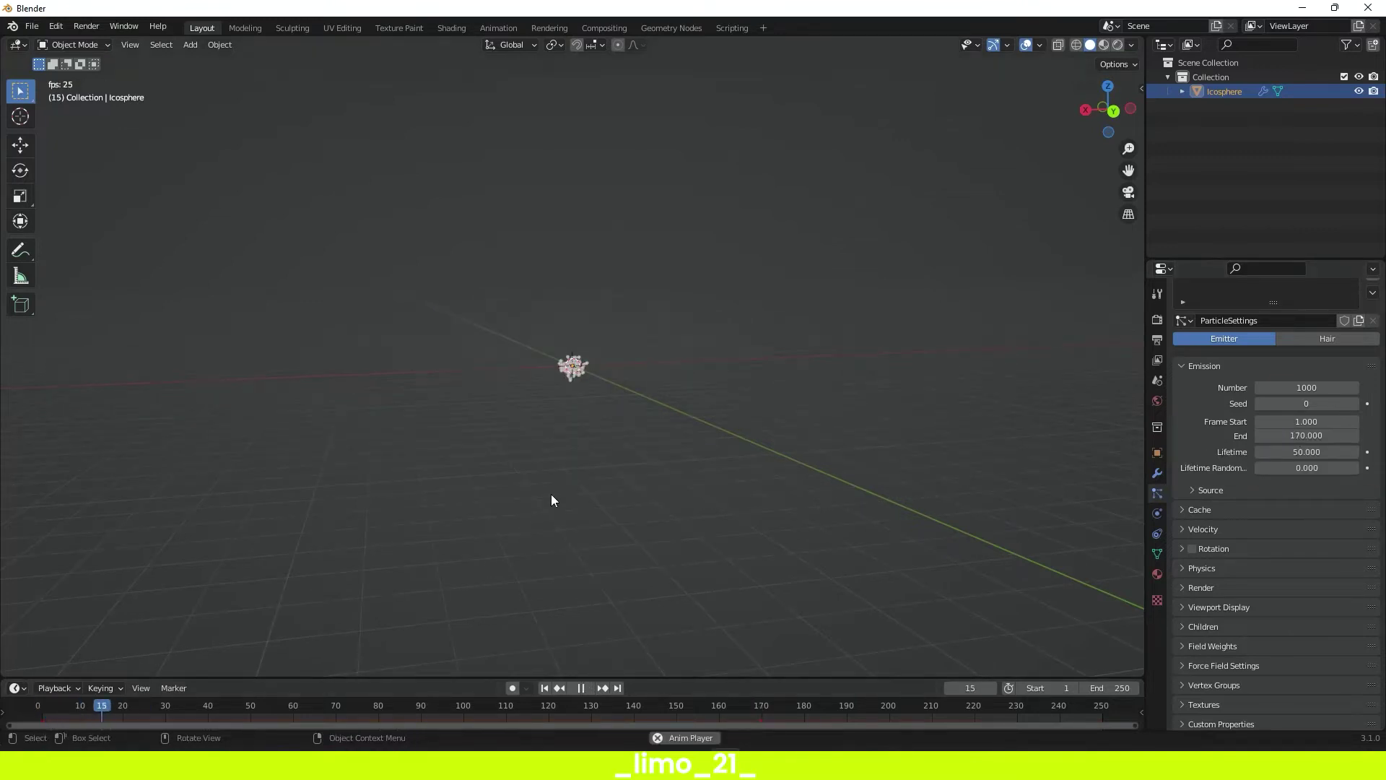
{"action": "middle_click_drag", "start_coordinate": [739, 398], "coordinate": [705, 401]}
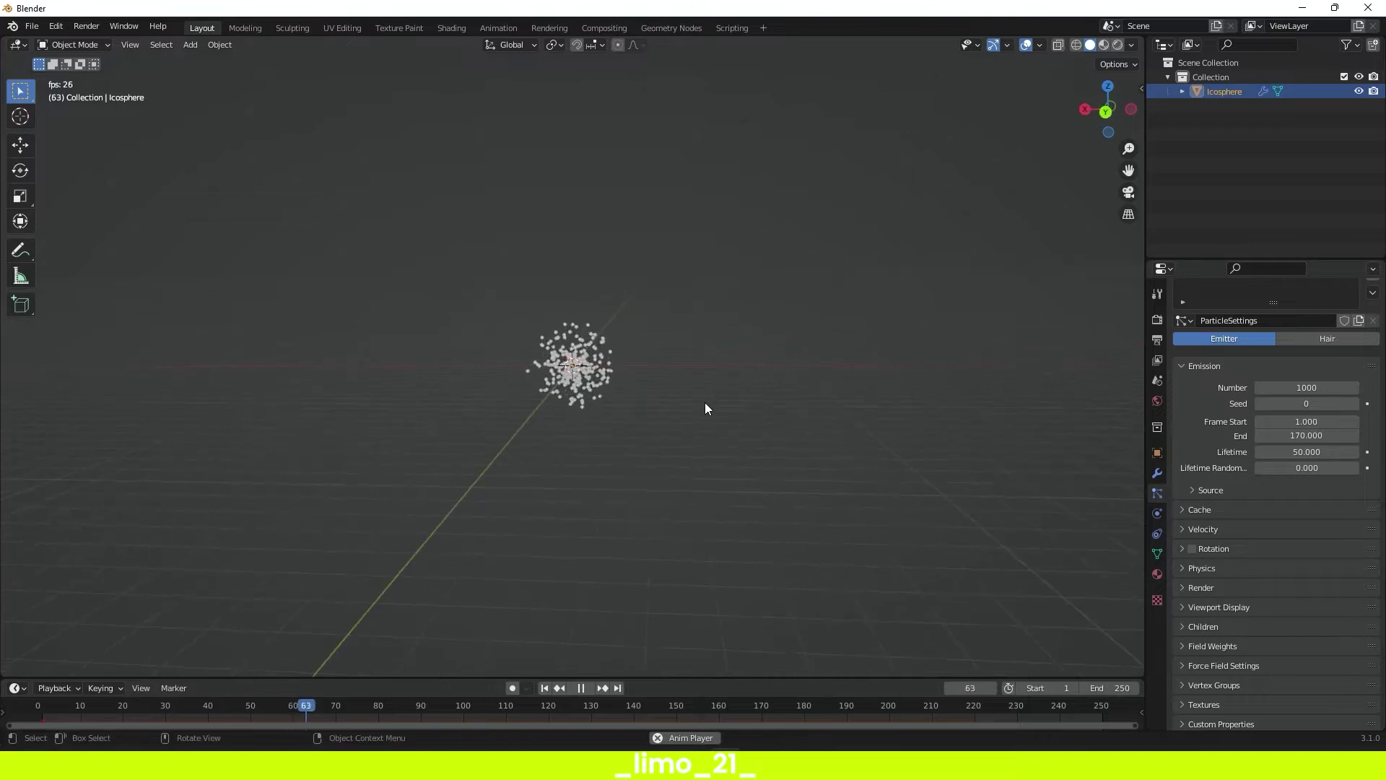
{"action": "scroll", "coordinate": [685, 417], "scroll_direction": "up", "scroll_amount": 4}
{"action": "key", "text": "space"}
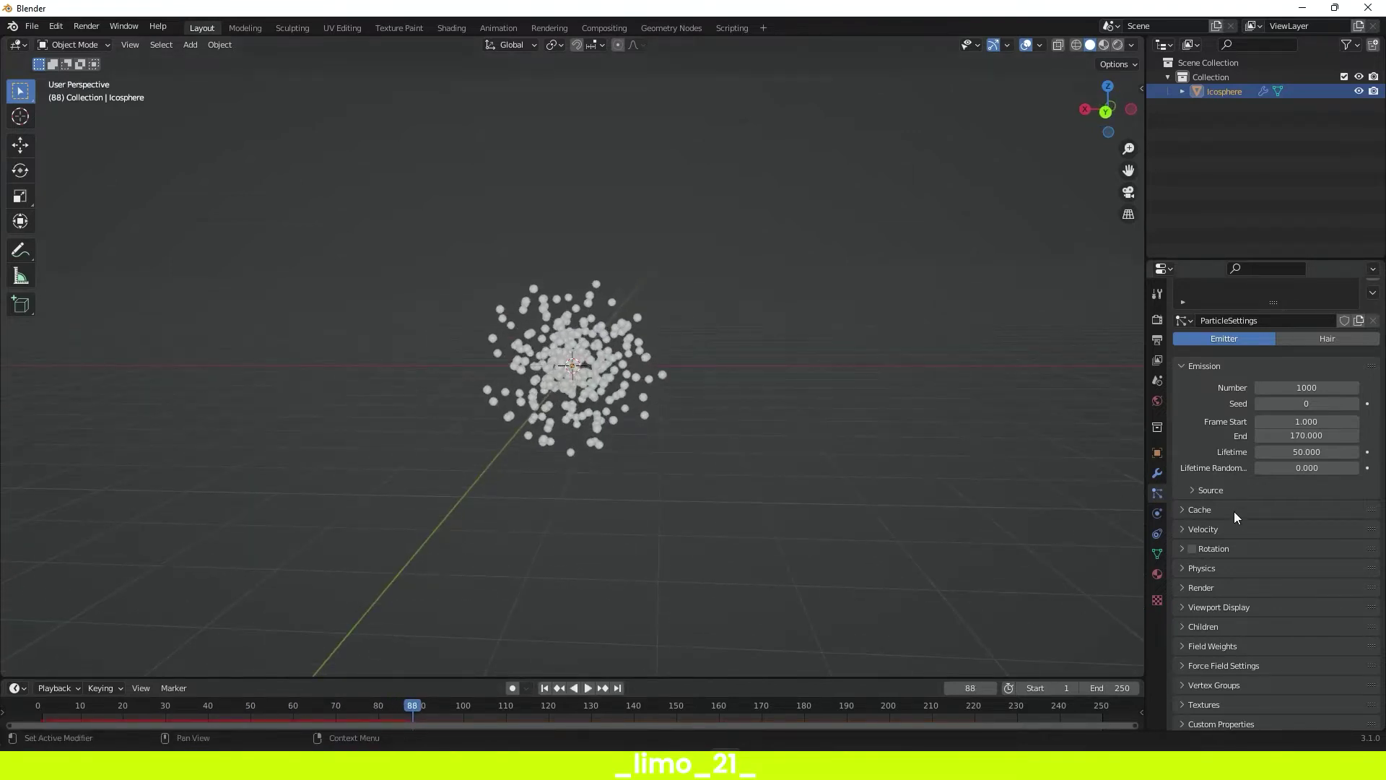
- Set the particle lifetime to 100 frames and play the animation from the start to check the spread
{"action": "scroll", "coordinate": [1250, 560], "scroll_direction": "up", "scroll_amount": 2}
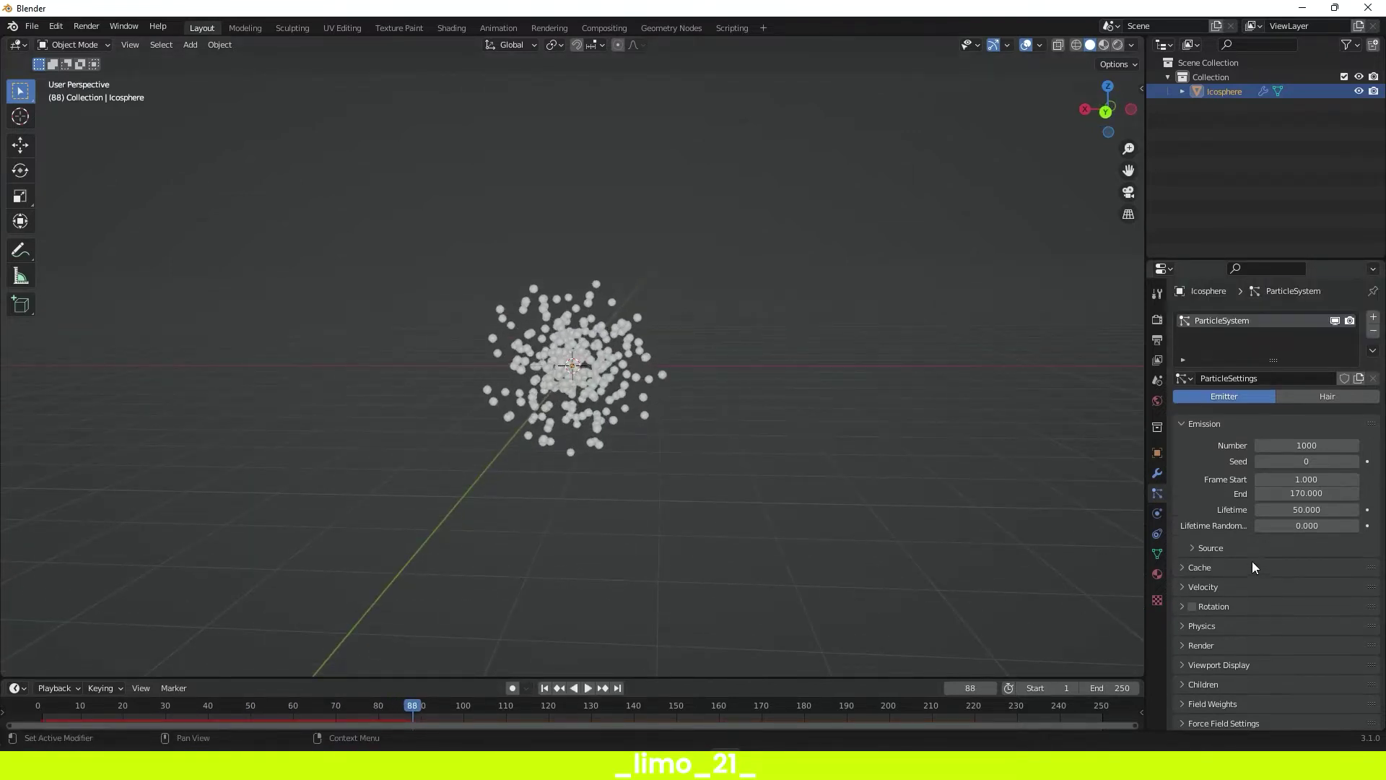
{"action": "left_click", "coordinate": [1299, 510]}
{"action": "type", "text": "100"}
{"action": "key", "text": "Return"}
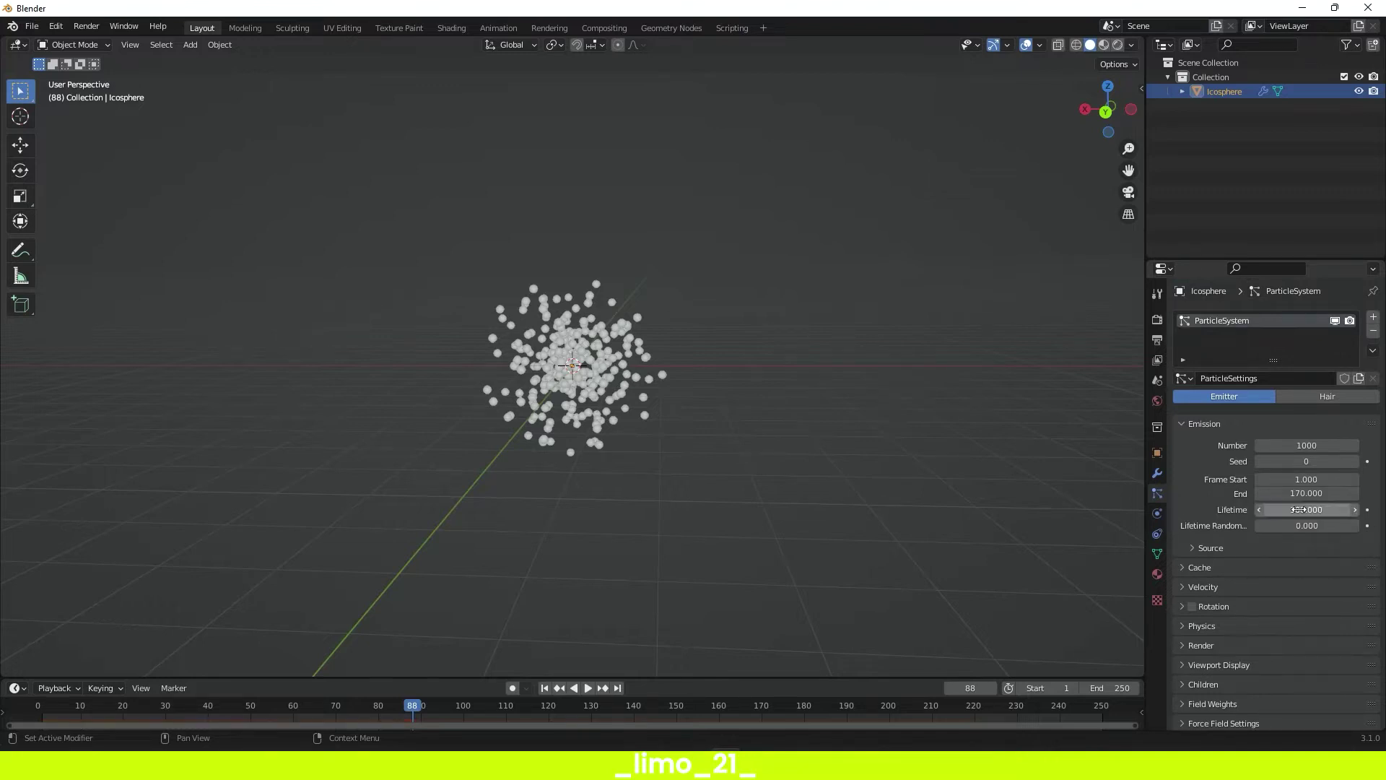
{"action": "key", "text": "shift+Left"}
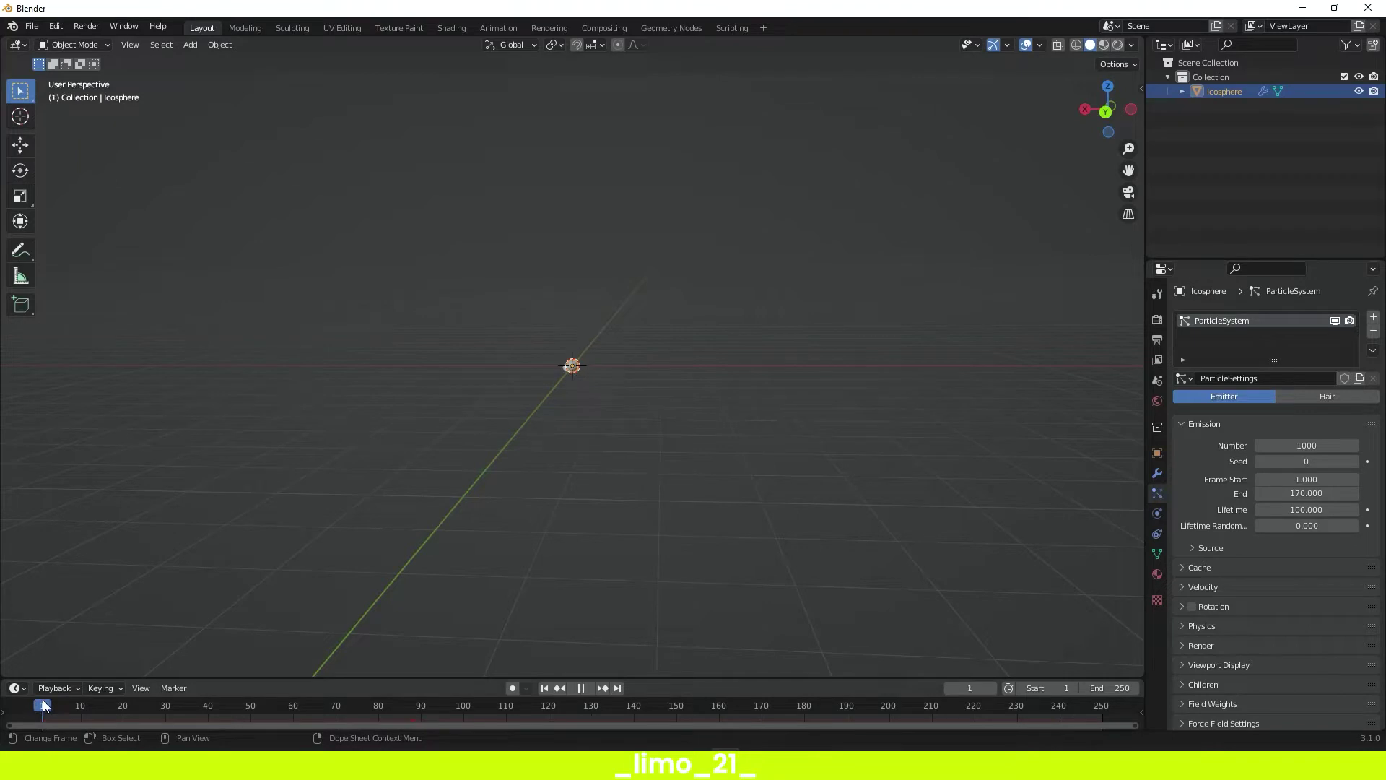
{"action": "key", "text": "space"}
{"action": "middle_click_drag", "start_coordinate": [538, 412], "coordinate": [579, 396]}
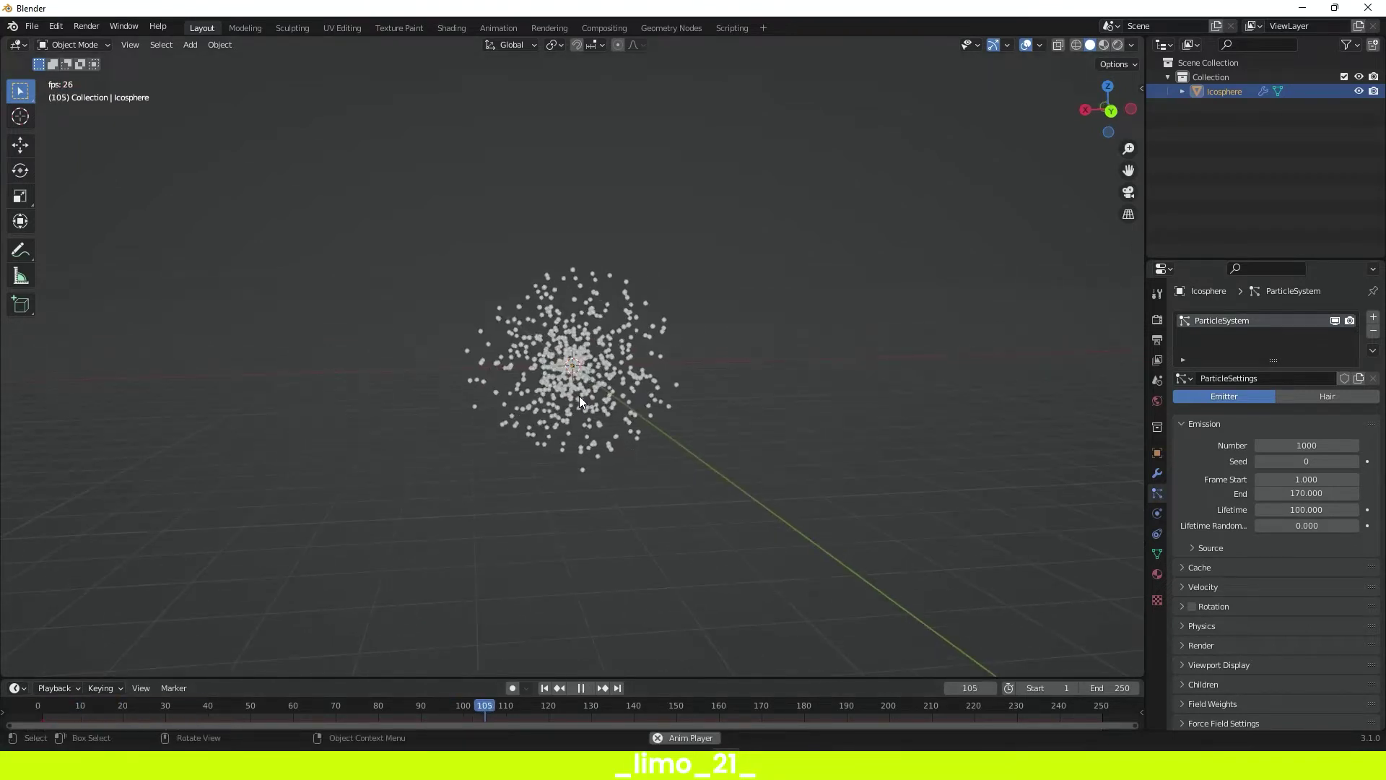
{"action": "key", "text": "space"}
{"action": "scroll", "coordinate": [640, 364], "scroll_direction": "up", "scroll_amount": 5}
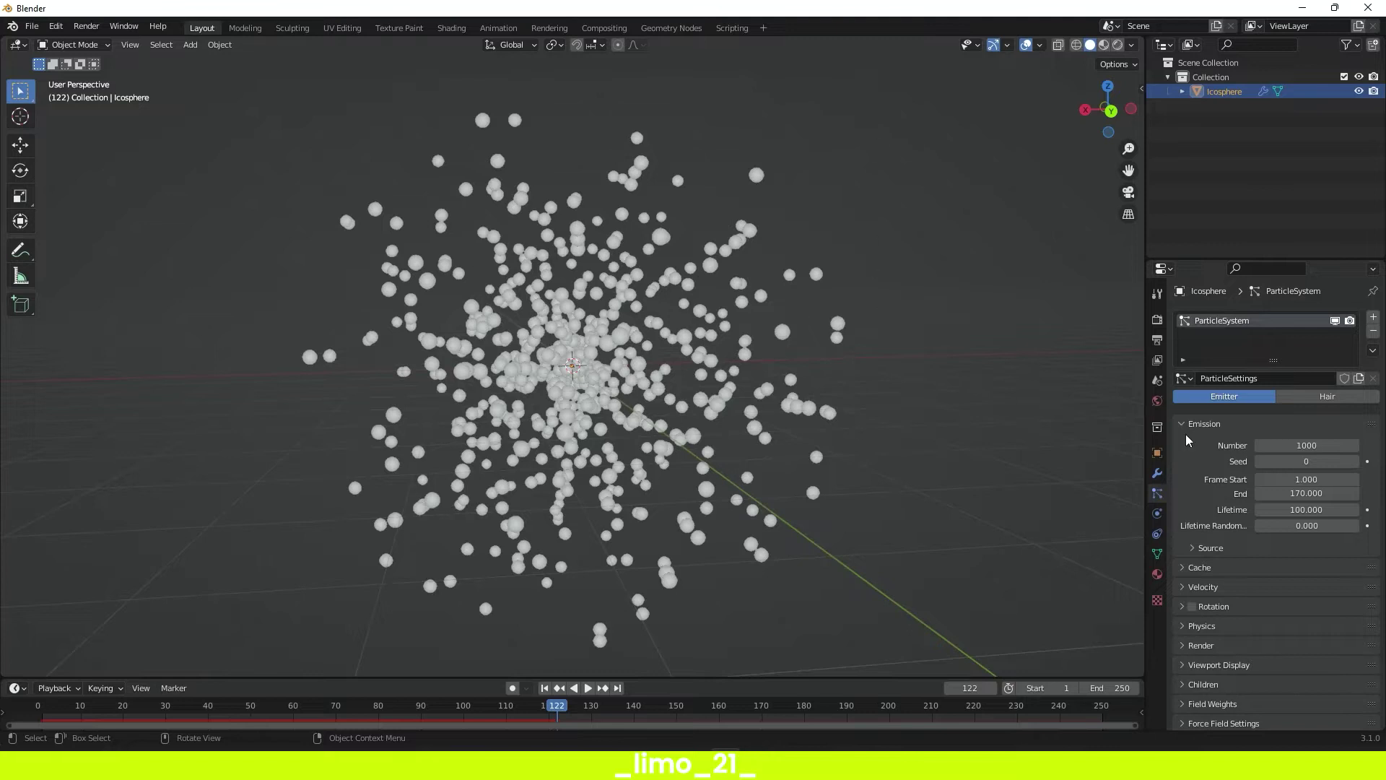
- Set the particle lifetime to 200 frames and replay the animation from frame 1
{"action": "left_click", "coordinate": [1308, 508]}
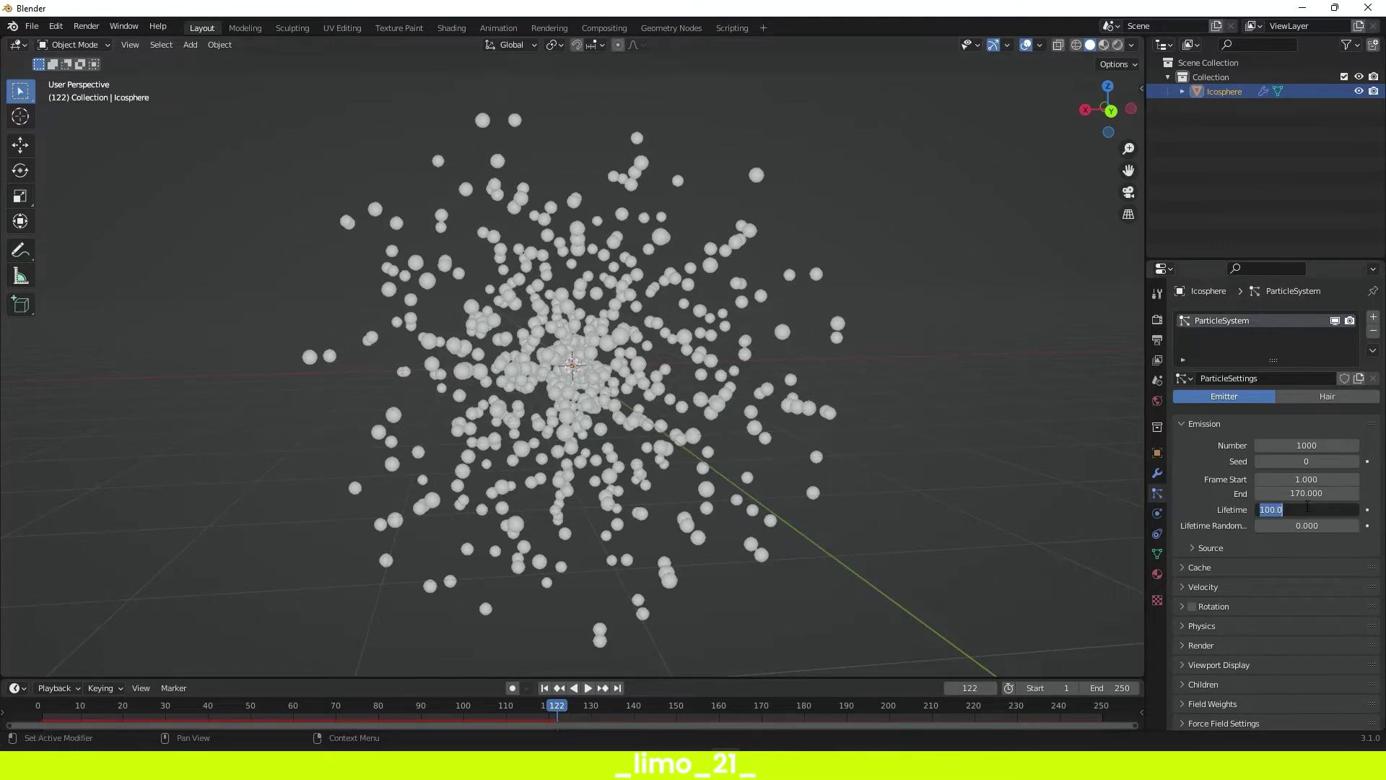
{"action": "type", "text": "200"}
{"action": "key", "text": "Return"}
{"action": "left_click", "coordinate": [41, 708]}
{"action": "key", "text": "space"}
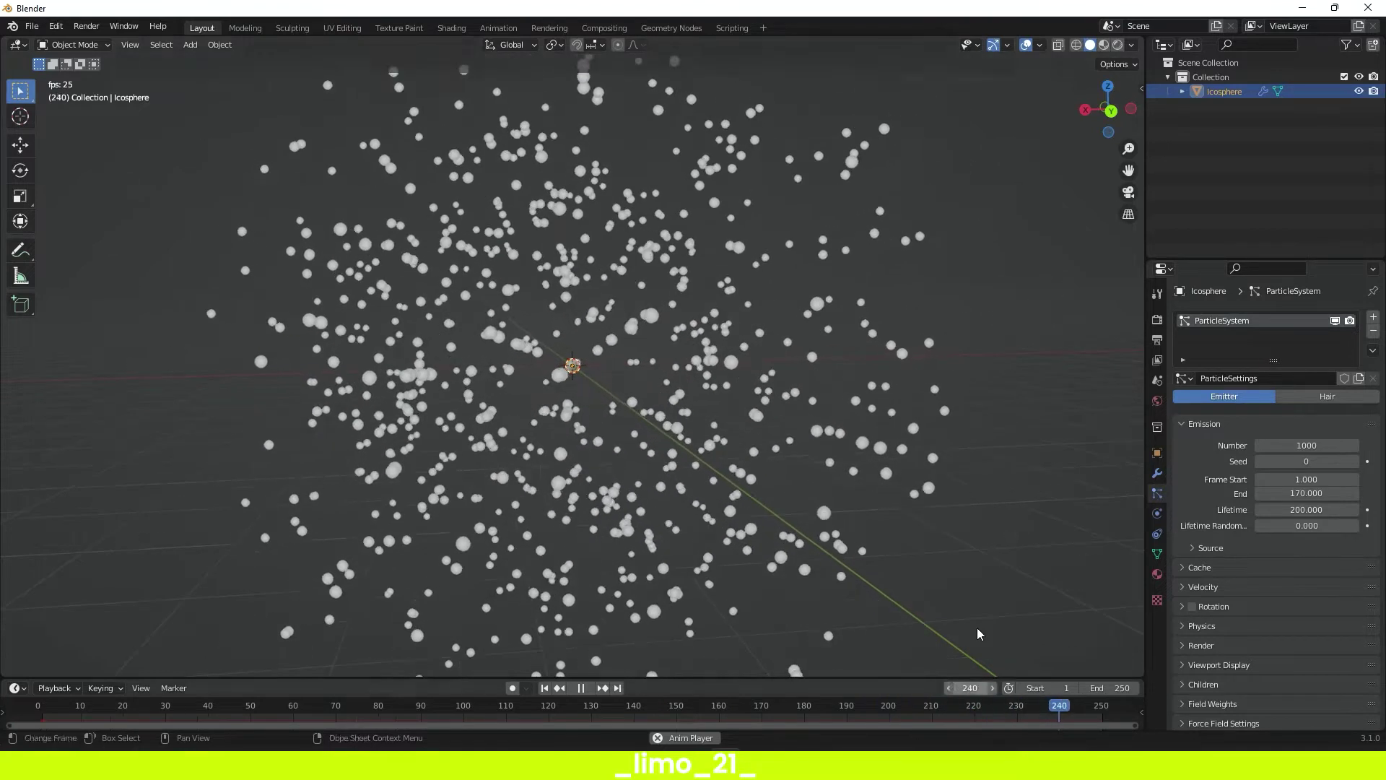
- Stop playback, set the scene's end frame to 350, and fit the whole frame range in the timeline
{"action": "key", "text": "space"}
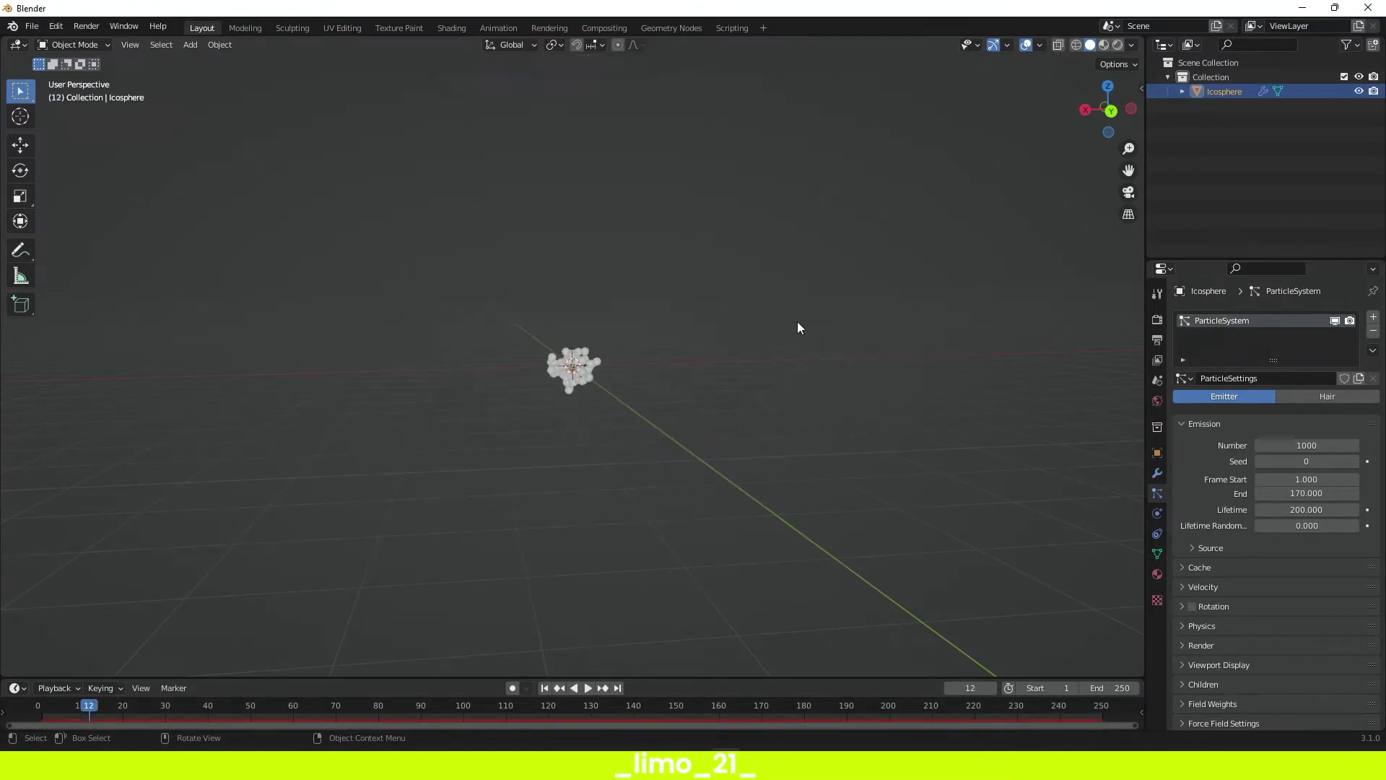
{"action": "middle_click_drag", "start_coordinate": [556, 331], "coordinate": [631, 374]}
{"action": "left_click", "coordinate": [1115, 687]}
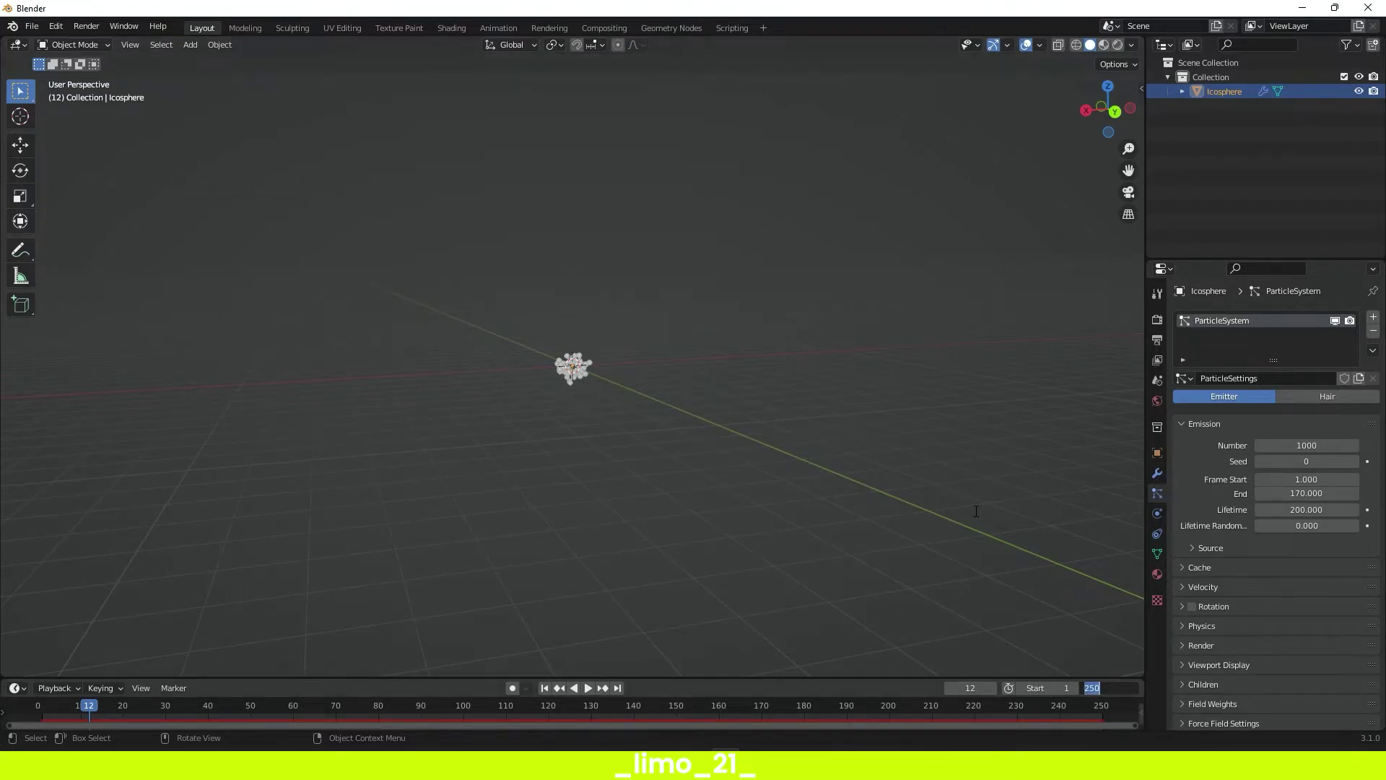
{"action": "type", "text": "350"}
{"action": "key", "text": "Return"}
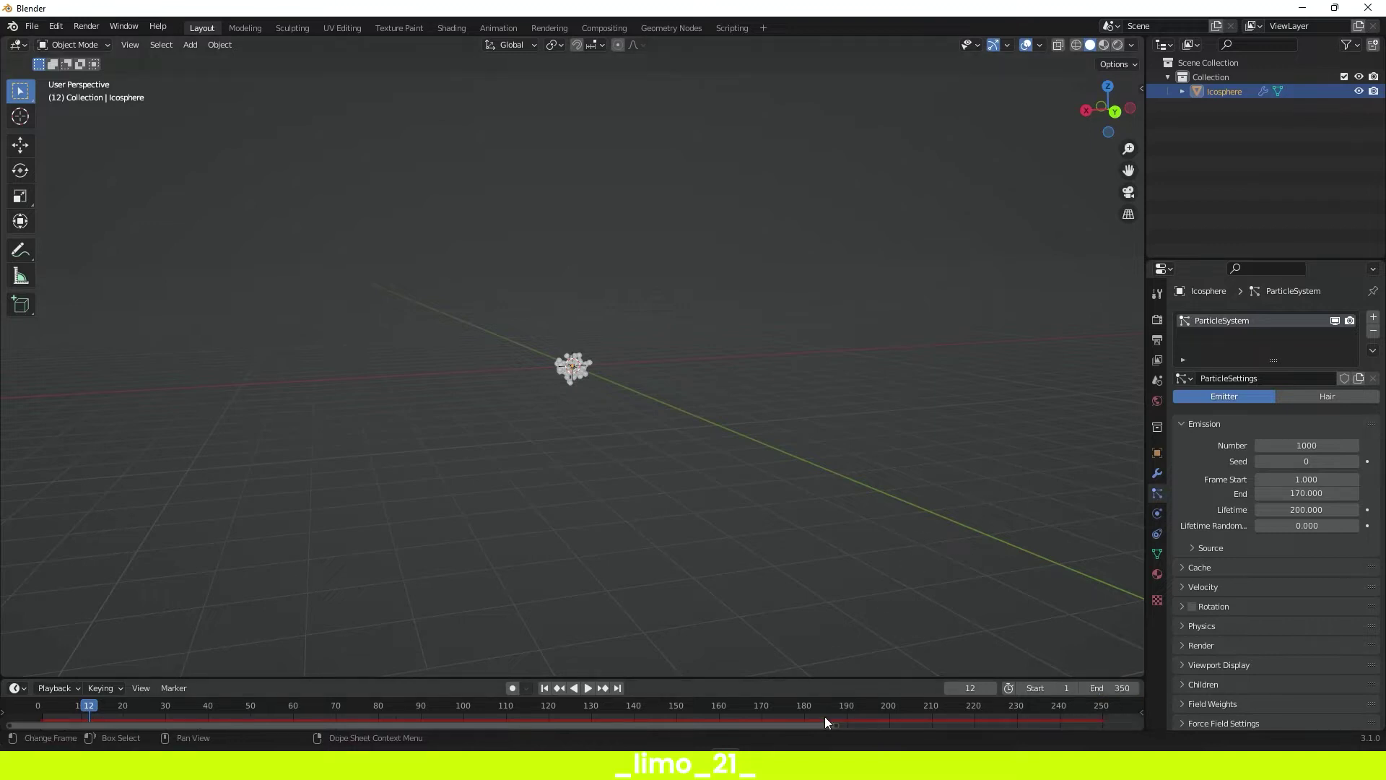
{"action": "scroll", "coordinate": [837, 708], "scroll_direction": "down", "scroll_amount": 3}
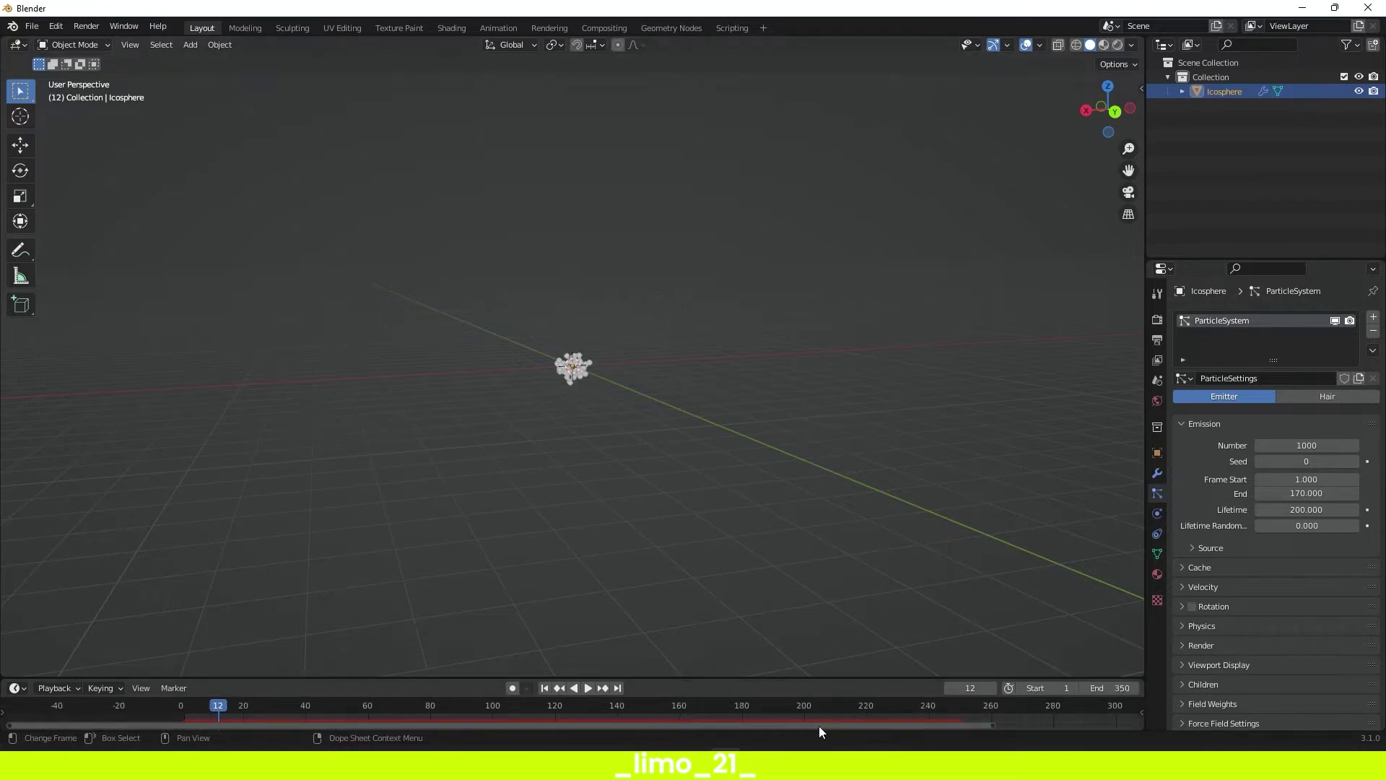
{"action": "left_click_drag", "start_coordinate": [819, 726], "coordinate": [956, 726]}
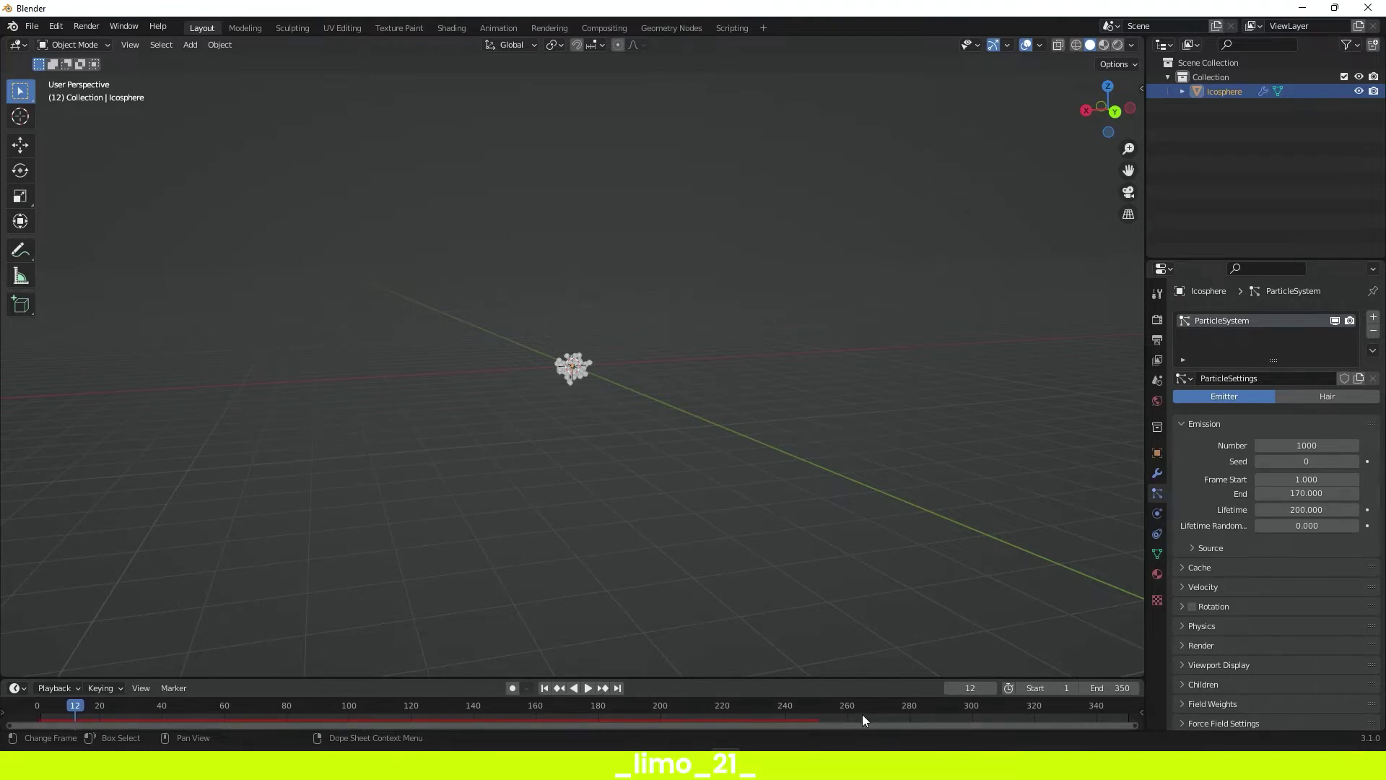
- Set the number of emitted particles to 70000
{"action": "left_click", "coordinate": [1298, 445]}
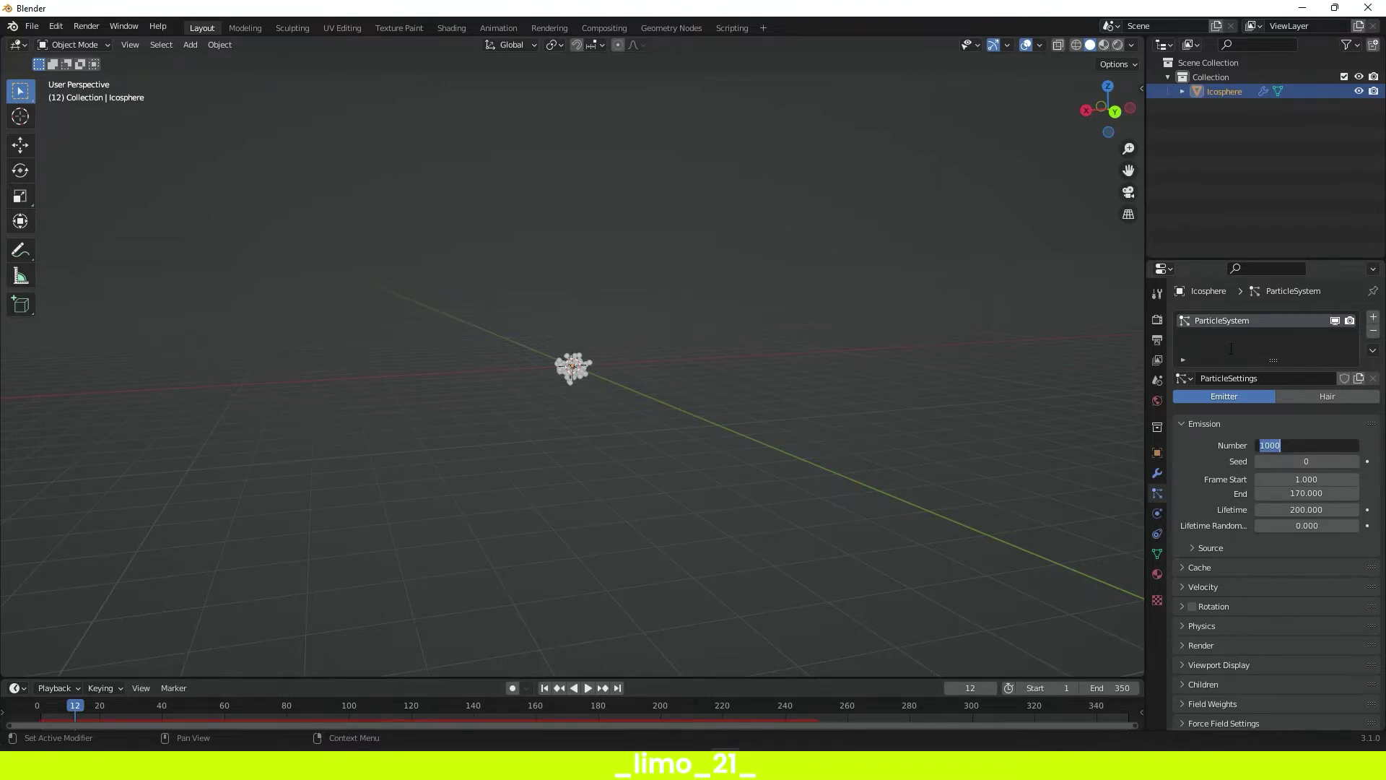
{"action": "type", "text": "70000"}
{"action": "key", "text": "Return"}
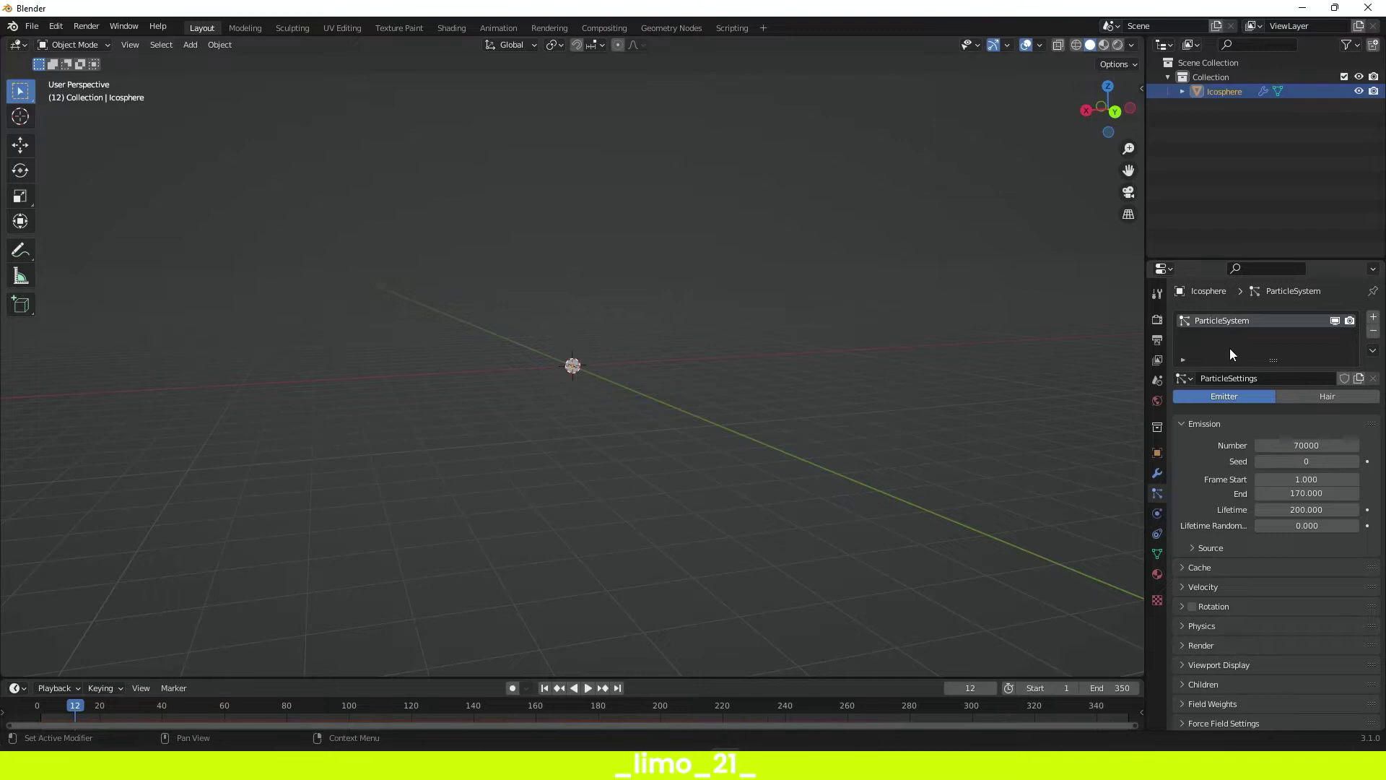
- Play the animation from frame 1, examine the denser particle emission from several angles, and return to frame 1
{"action": "left_click", "coordinate": [41, 704]}
{"action": "key", "text": "space"}
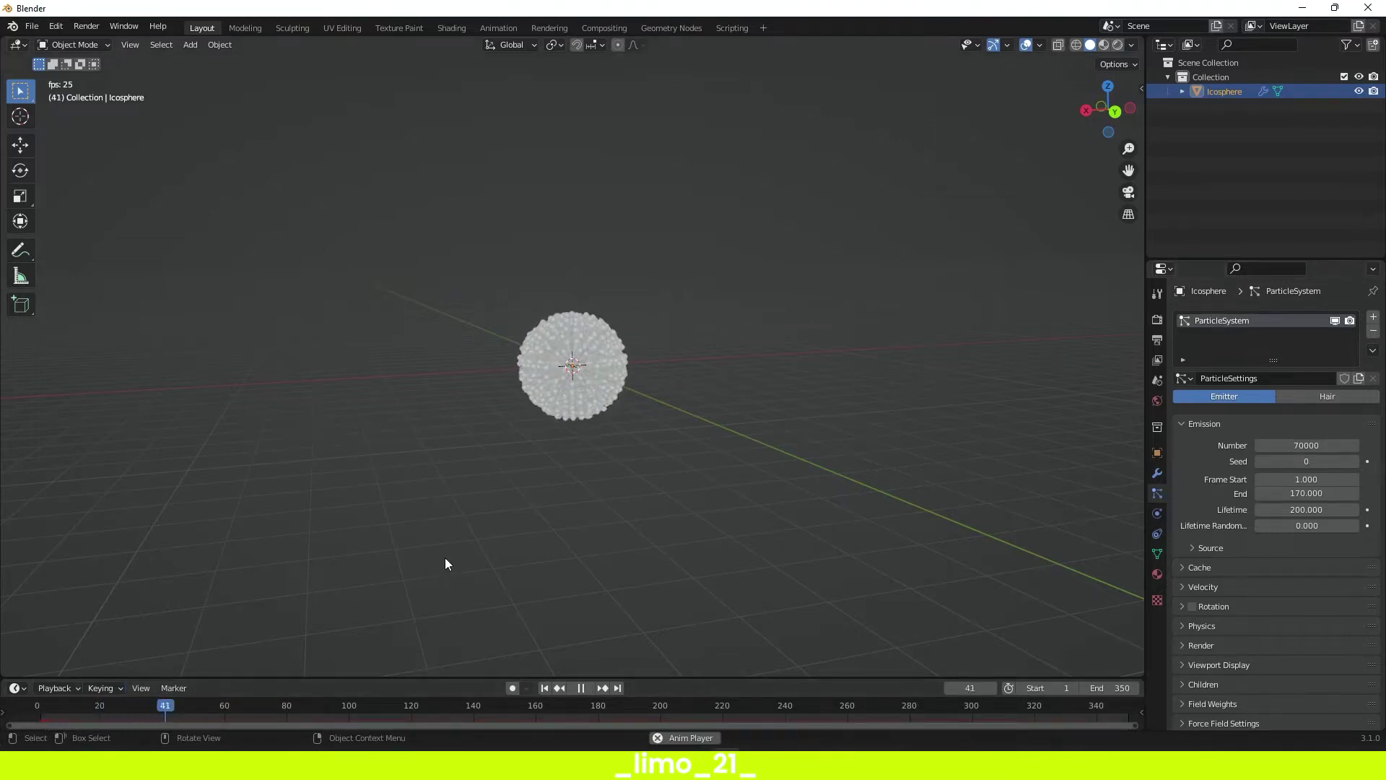
{"action": "middle_click_drag", "start_coordinate": [445, 558], "coordinate": [517, 371]}
{"action": "key", "text": "space"}
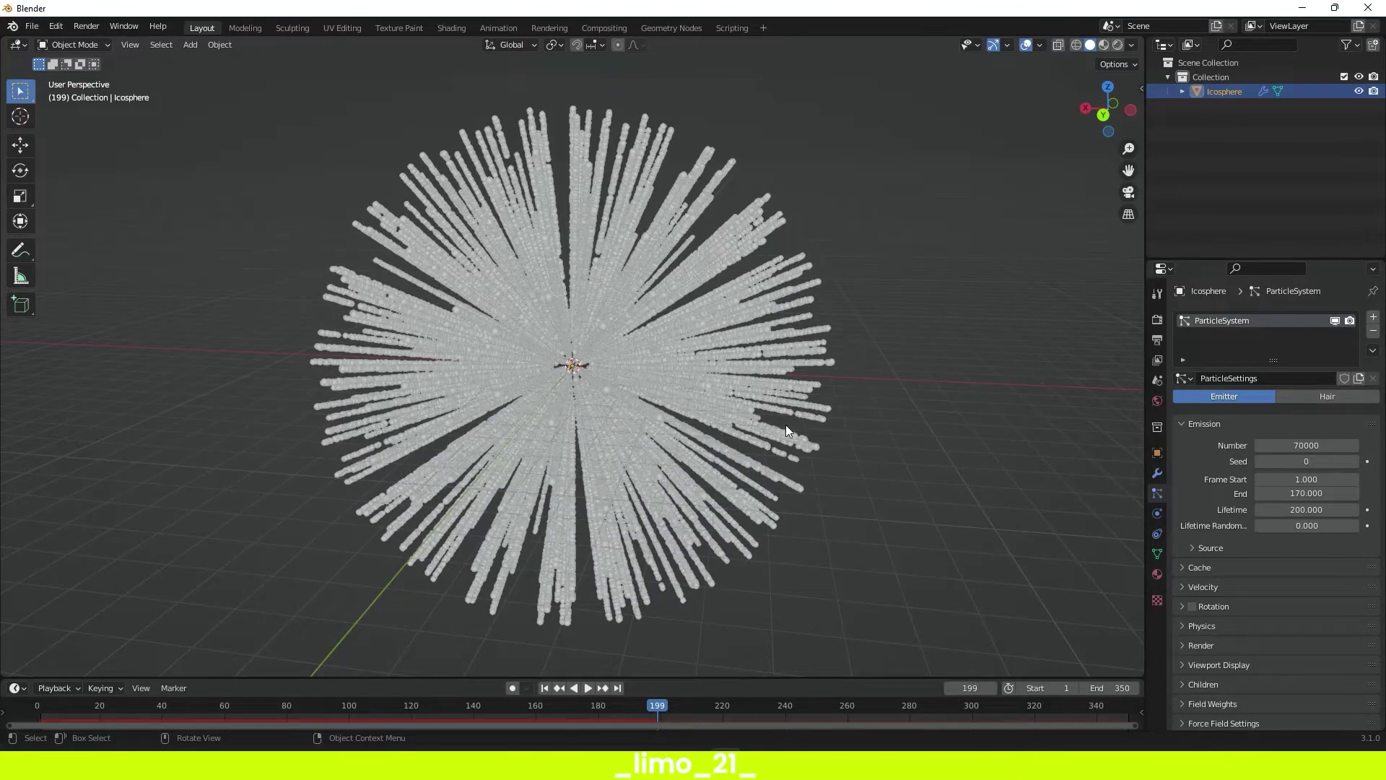
{"action": "key", "text": "space"}
{"action": "middle_click_drag", "start_coordinate": [797, 430], "coordinate": [471, 384]}
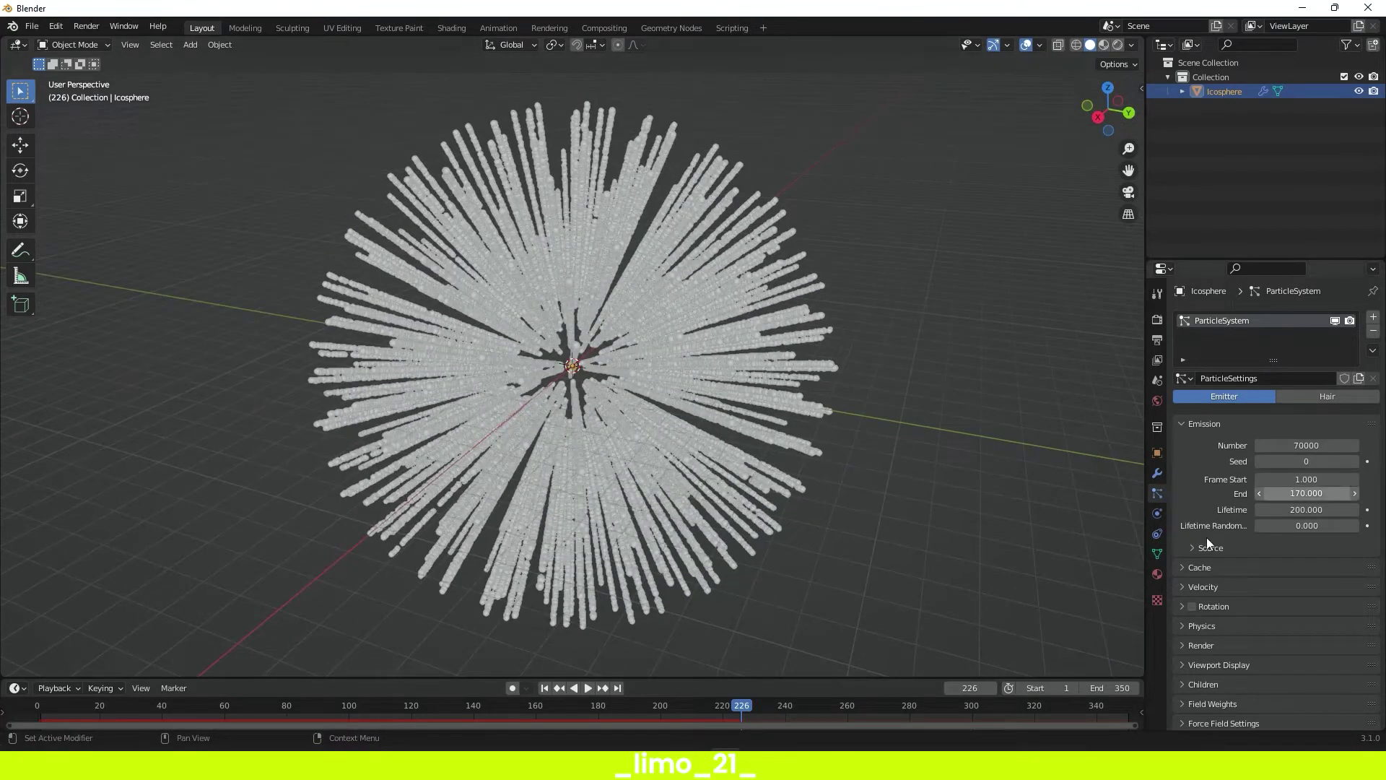
{"action": "middle_click_drag", "start_coordinate": [894, 318], "coordinate": [674, 559]}
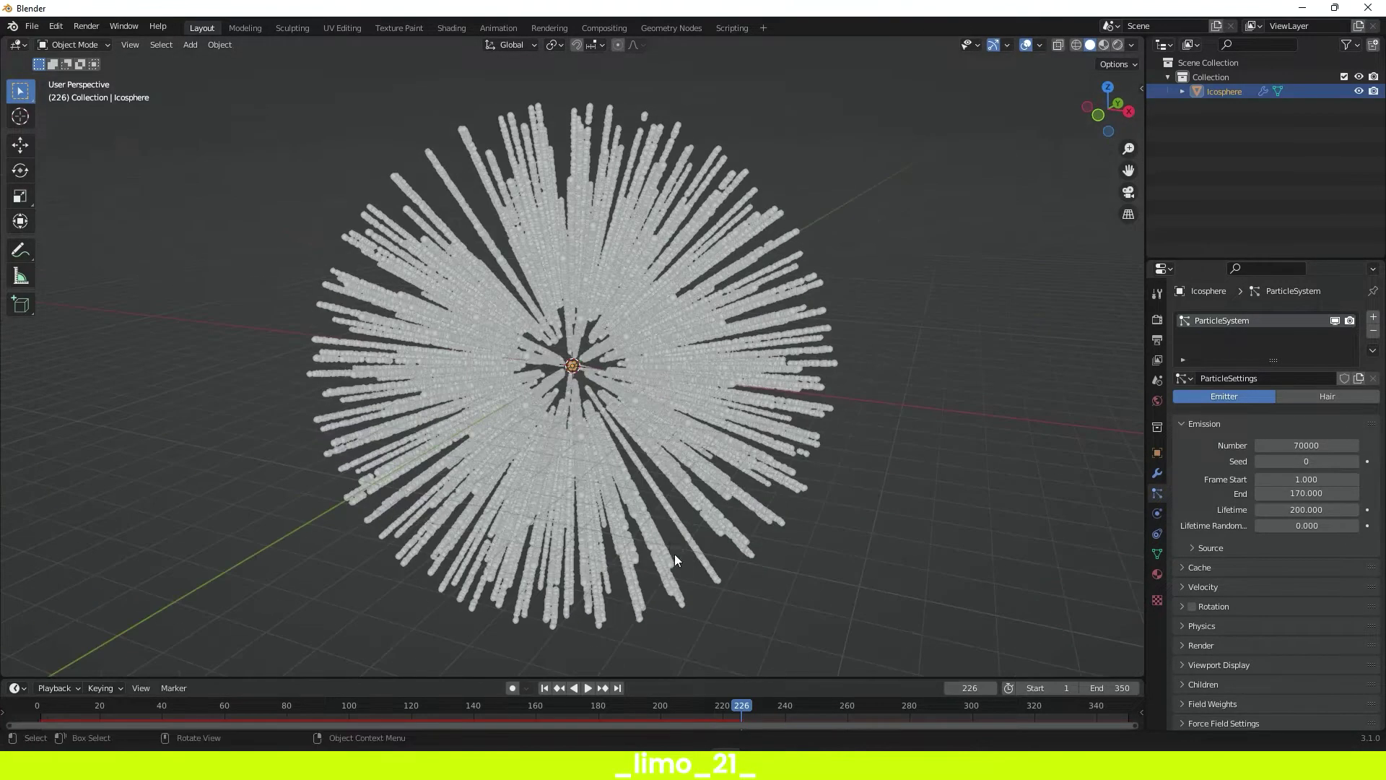
{"action": "left_click", "coordinate": [587, 688]}
{"action": "left_click_drag", "start_coordinate": [347, 705], "coordinate": [41, 707]}
{"action": "key", "text": "space"}
{"action": "middle_click_drag", "start_coordinate": [751, 324], "coordinate": [501, 425]}
- Add a cube and move it about 19 m along the X axis, away from the ico sphere
{"action": "key", "text": "shift+a"}
{"action": "mouse_move", "coordinate": [658, 362]}
{"action": "left_click", "coordinate": [729, 379]}
{"action": "key", "text": "g"}
{"action": "key", "text": "x"}
{"action": "key", "text": "Return"}
{"action": "middle_click_drag", "start_coordinate": [781, 409], "coordinate": [1051, 412]}
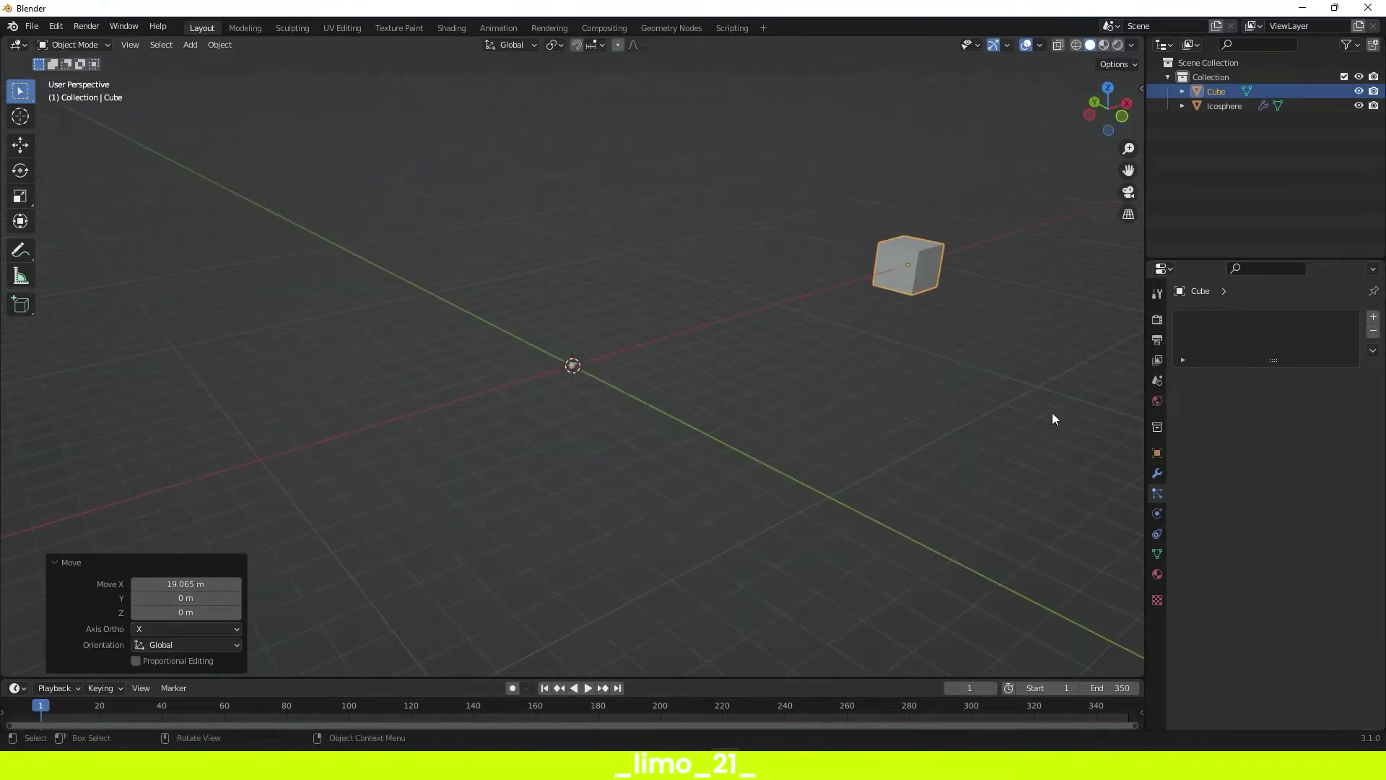
- Scale the cube down by a factor of about 0.154 and then by about 0.855
{"action": "key", "text": "s"}
{"action": "left_click", "coordinate": [932, 290]}
{"action": "middle_click_drag", "start_coordinate": [931, 290], "coordinate": [575, 419]}
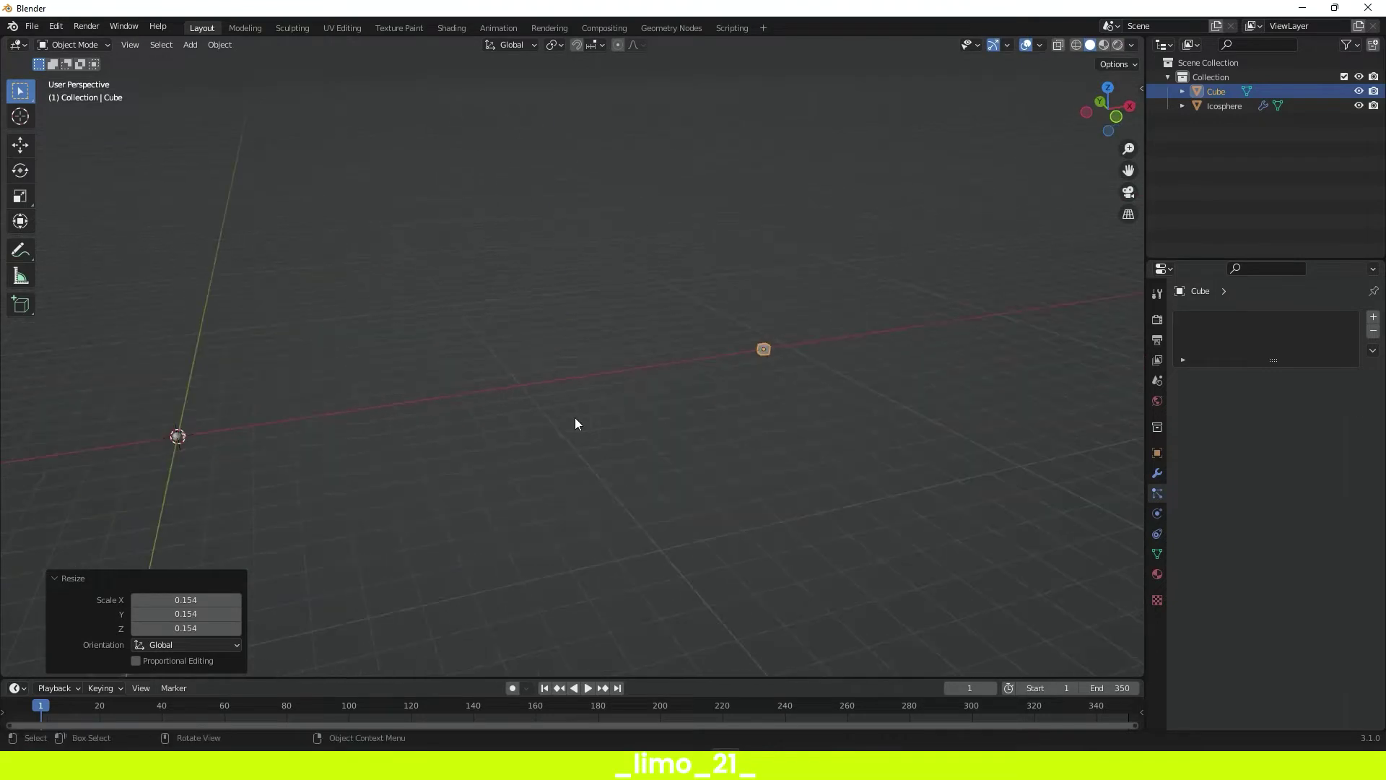
{"action": "key", "text": "s"}
{"action": "left_click", "coordinate": [948, 423]}
- Inspect the scaled-down cube up close and compare it with the ico sphere at the origin
{"action": "middle_click_drag", "start_coordinate": [465, 408], "coordinate": [656, 470]}
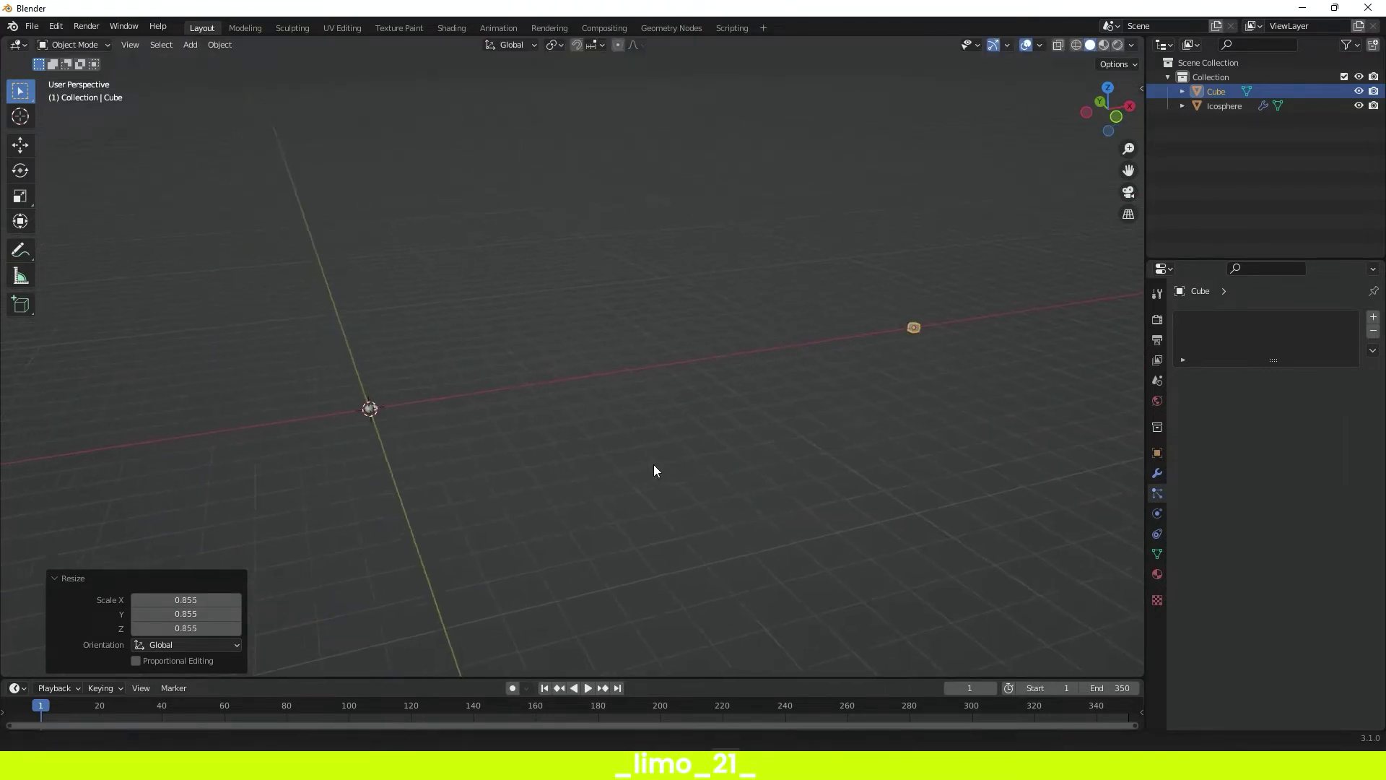
{"action": "scroll", "coordinate": [922, 396], "scroll_direction": "up", "scroll_amount": 3}
{"action": "middle_click_drag", "start_coordinate": [921, 396], "coordinate": [859, 402]}
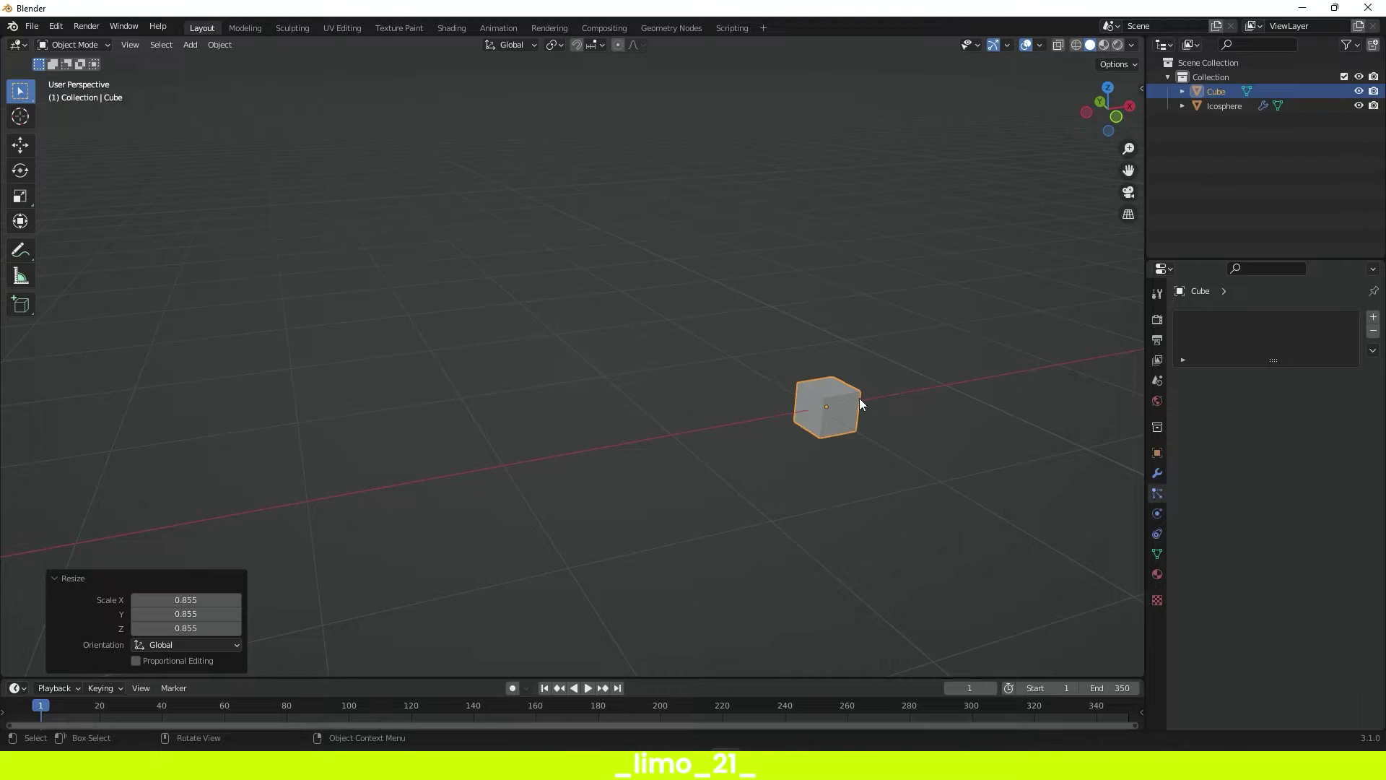
{"action": "scroll", "coordinate": [786, 435], "scroll_direction": "down", "scroll_amount": 5}
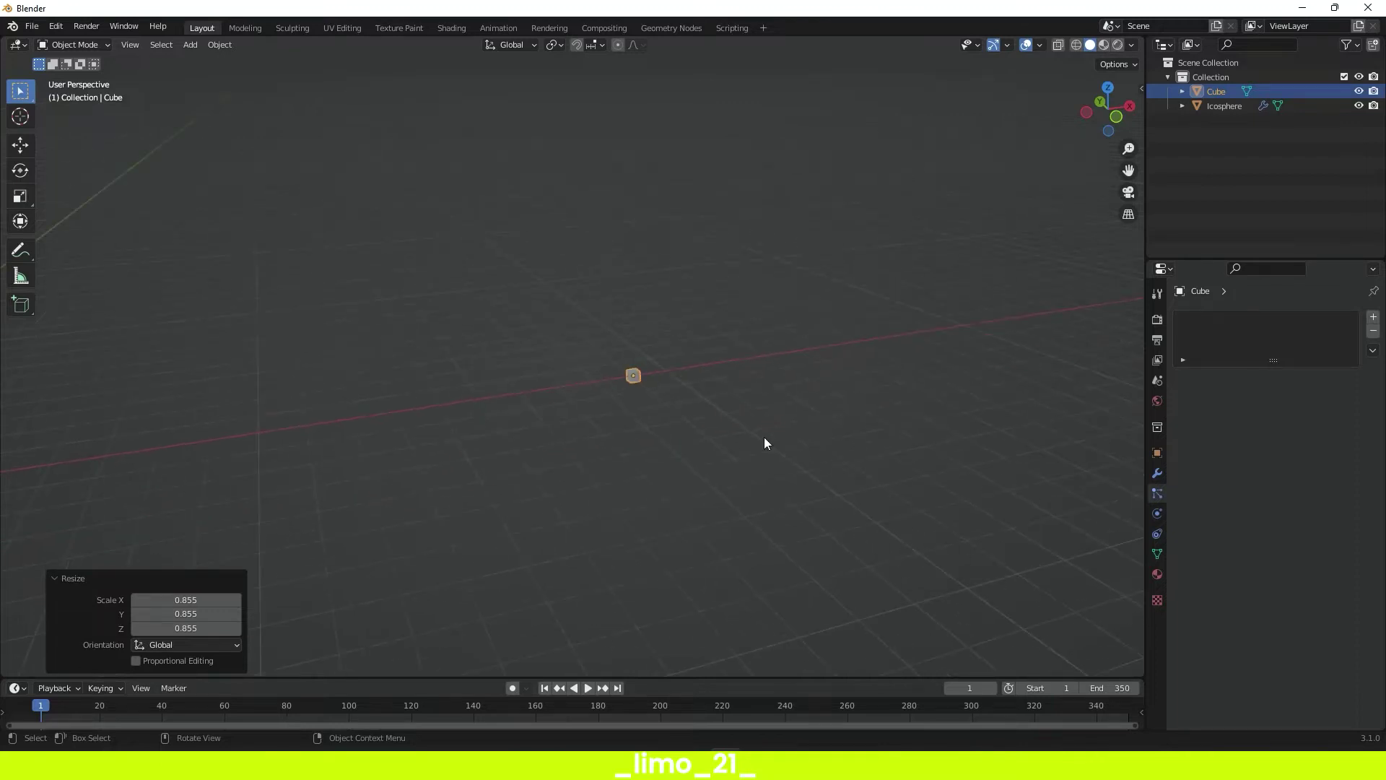
{"action": "middle_click_drag", "start_coordinate": [764, 439], "coordinate": [564, 424]}
{"action": "scroll", "coordinate": [752, 431], "scroll_direction": "up", "scroll_amount": 5}
{"action": "scroll", "coordinate": [518, 390], "scroll_direction": "down", "scroll_amount": 5}
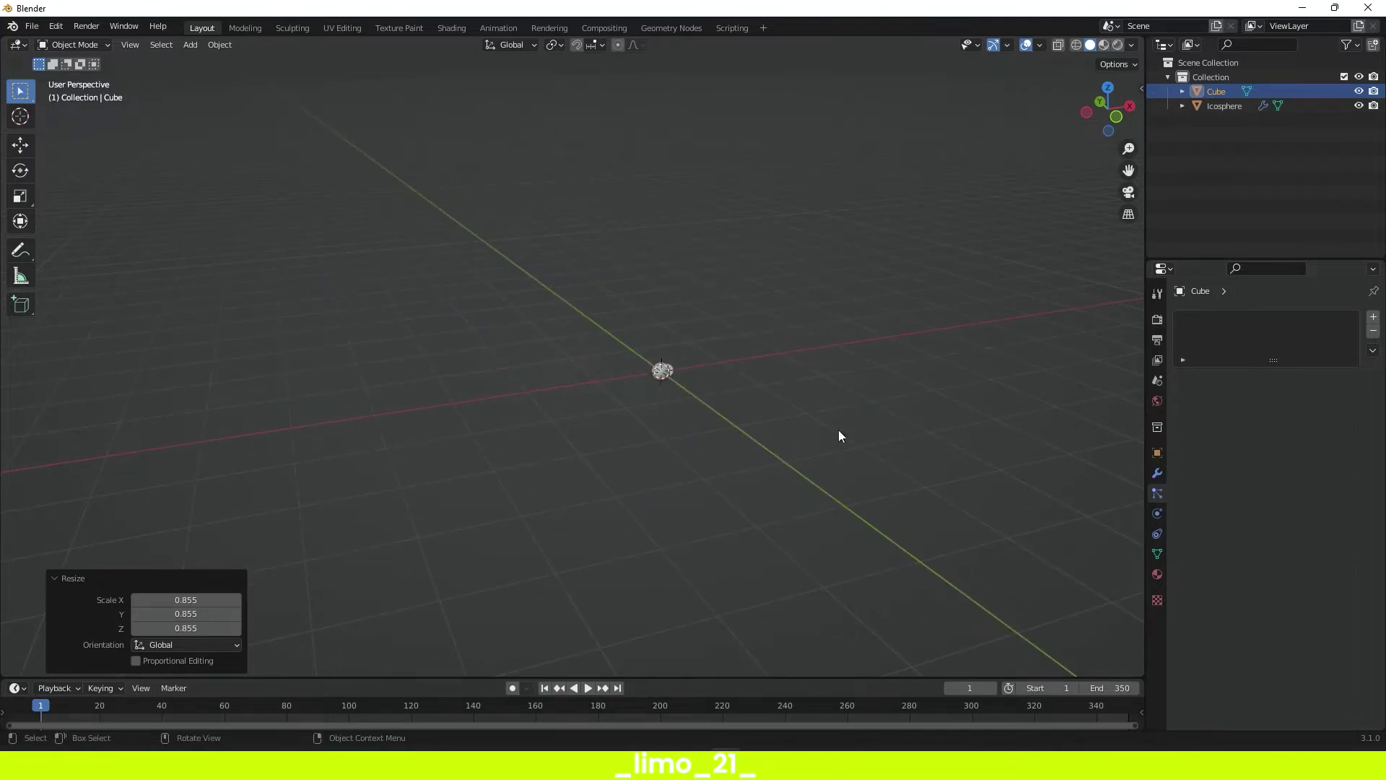
{"action": "middle_click_drag", "start_coordinate": [839, 431], "coordinate": [1071, 495]}
{"action": "scroll", "coordinate": [715, 410], "scroll_direction": "down", "scroll_amount": 3}
{"action": "scroll", "coordinate": [660, 397], "scroll_direction": "up", "scroll_amount": 4}
{"action": "left_click", "coordinate": [603, 372]}
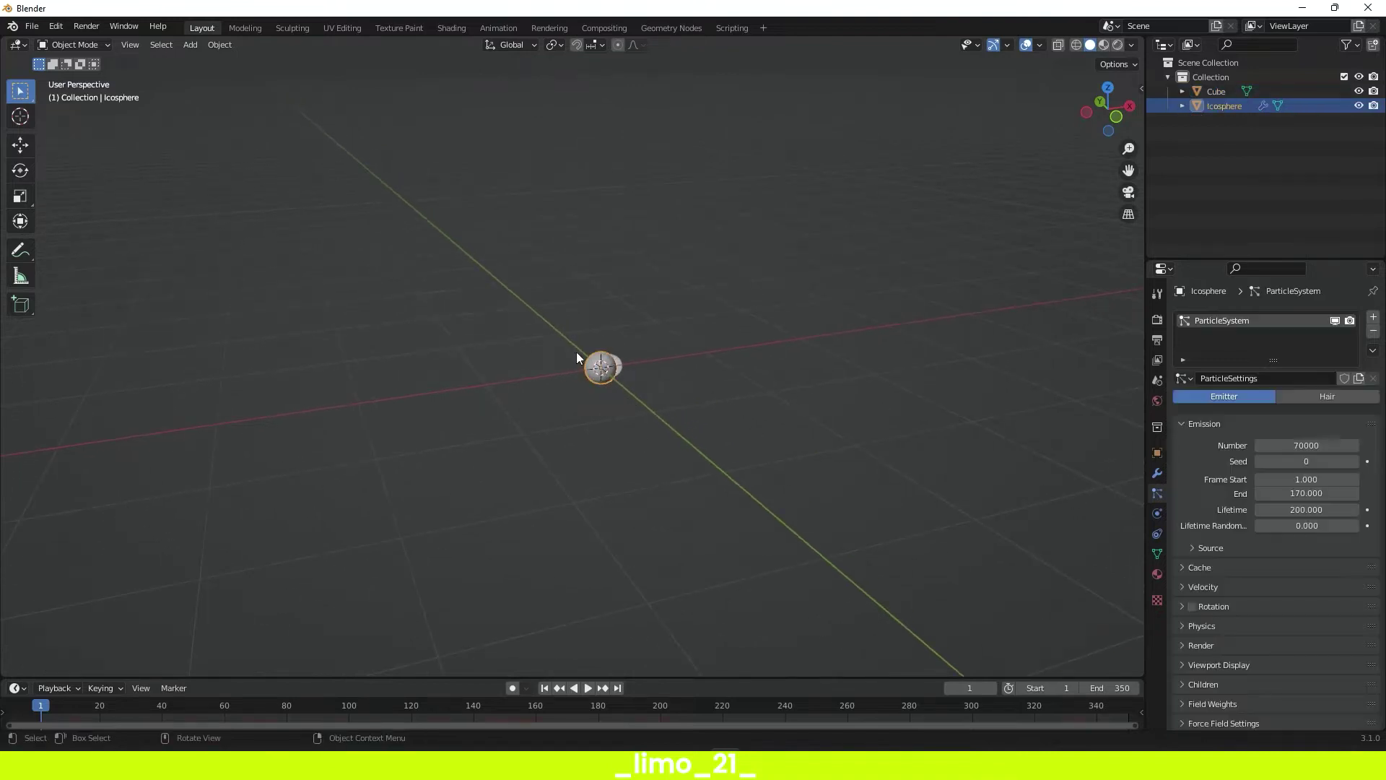
- Rename the cube as Particle and the ico sphere as Emitter
{"action": "double_click", "coordinate": [1217, 91]}
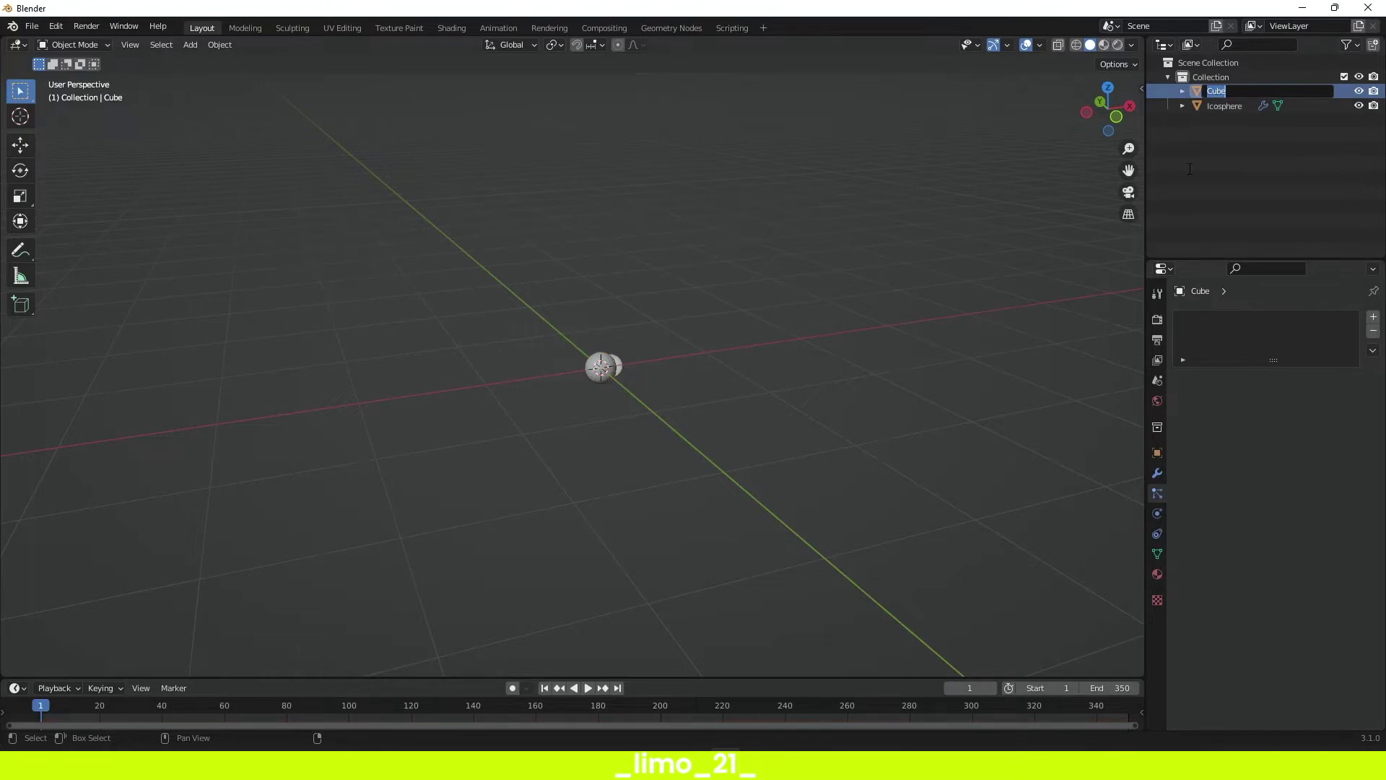
{"action": "type", "text": "Particle"}
{"action": "key", "text": "Return"}
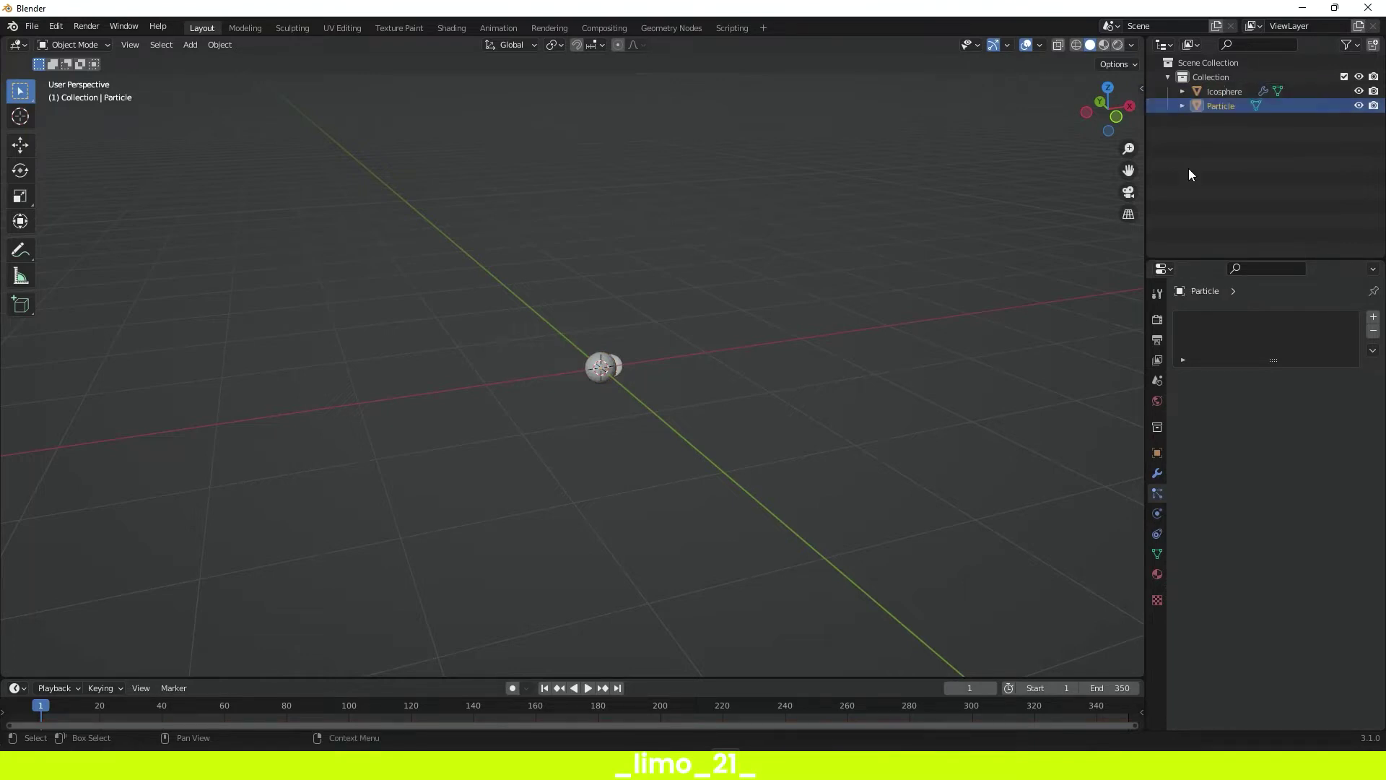
{"action": "double_click", "coordinate": [1228, 91]}
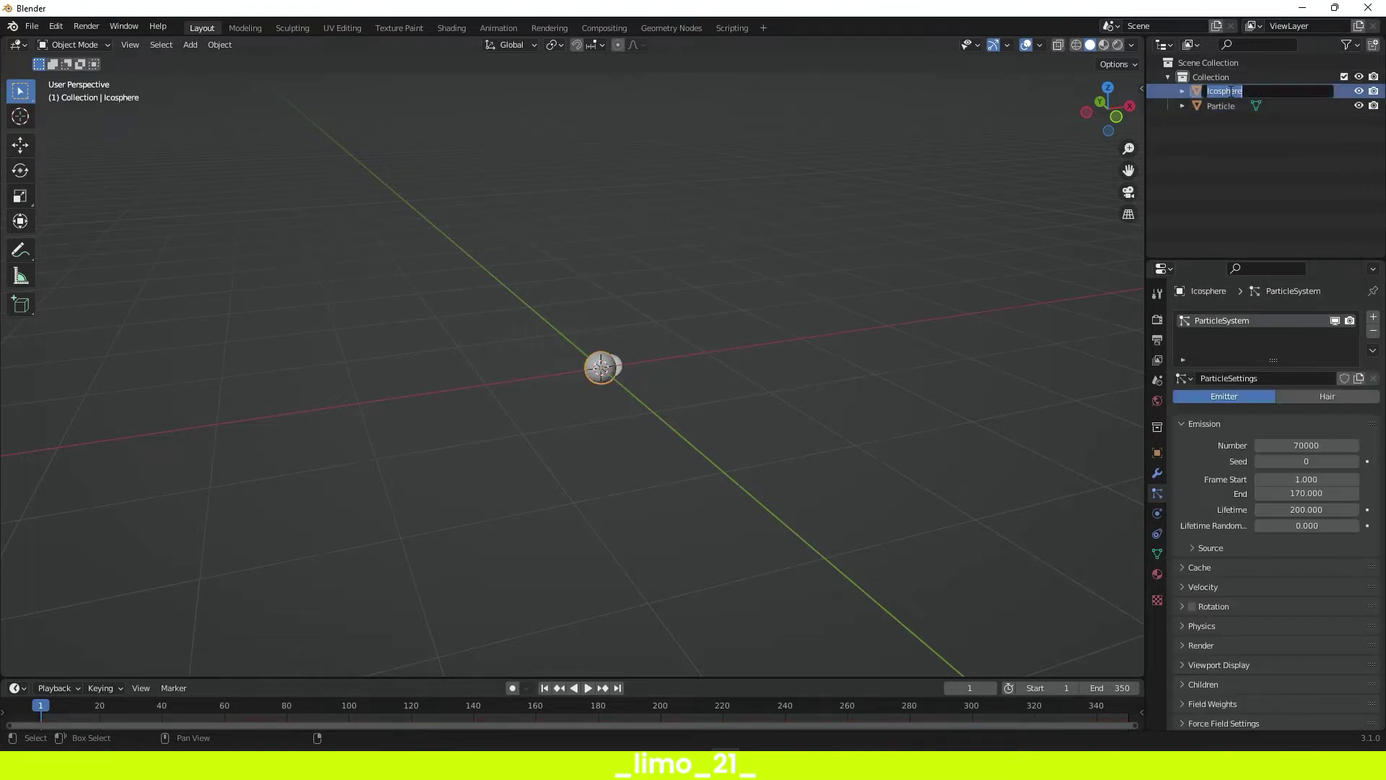
{"action": "type", "text": "Emitter"}
{"action": "key", "text": "Return"}
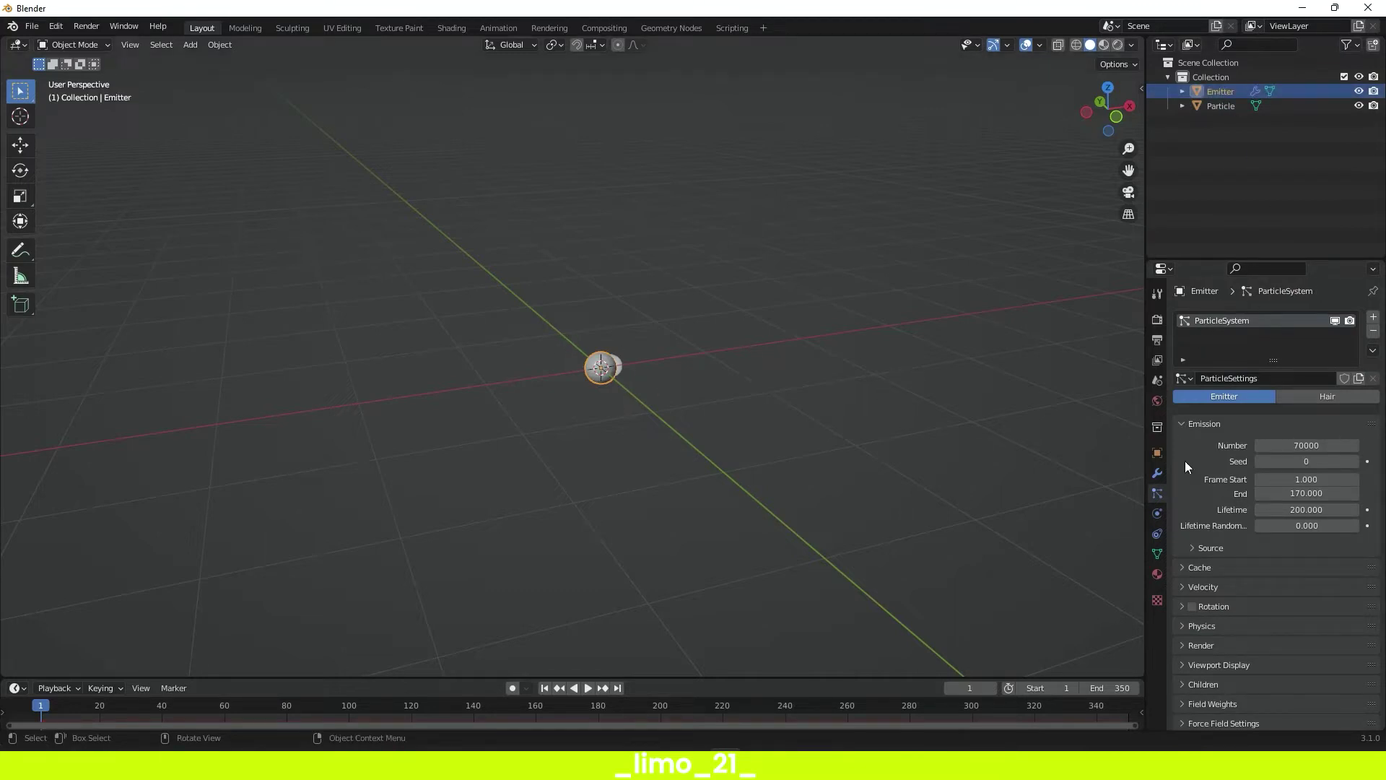
- Render the emitter's particles as Object, with the Particle cube as the instance object
{"action": "scroll", "coordinate": [1220, 479], "scroll_direction": "down", "scroll_amount": 2}
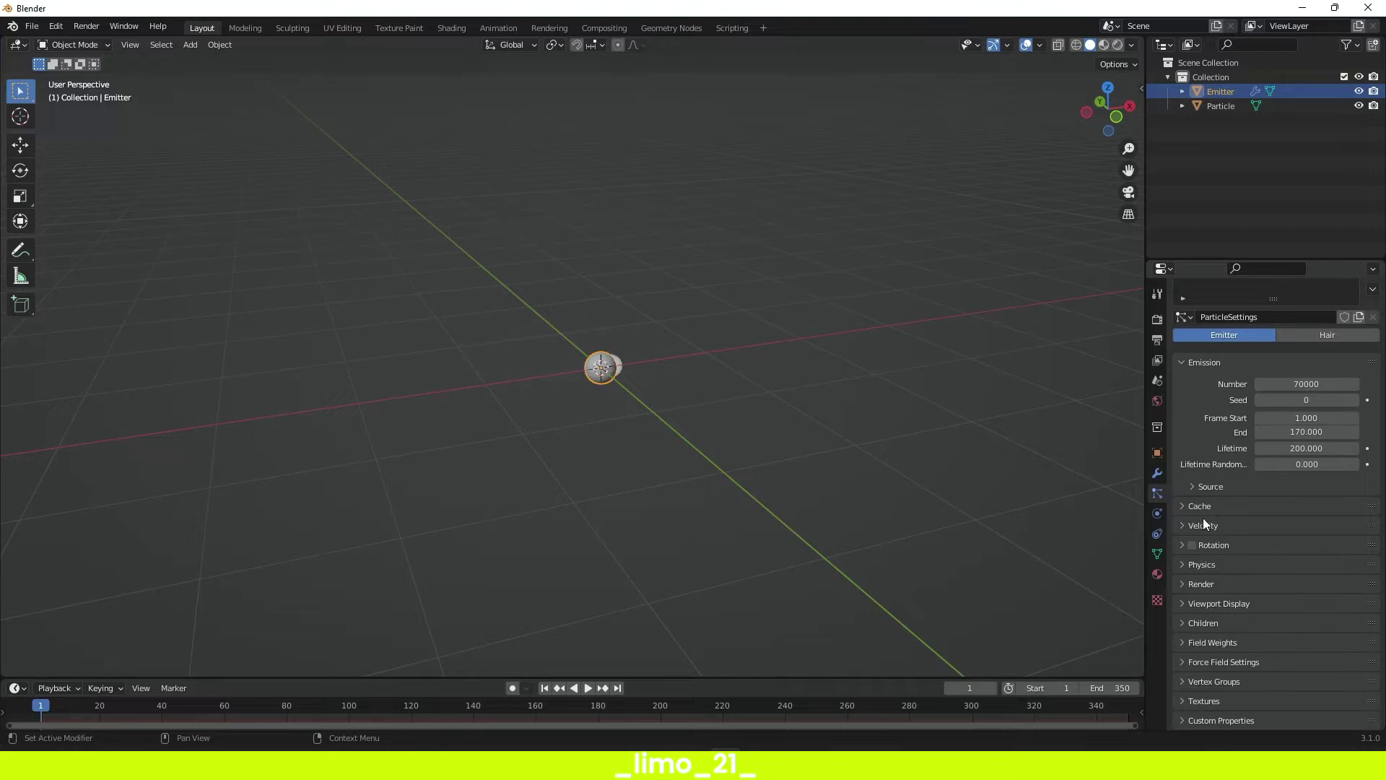
{"action": "left_click", "coordinate": [1220, 577]}
{"action": "scroll", "coordinate": [1310, 599], "scroll_direction": "down", "scroll_amount": 4}
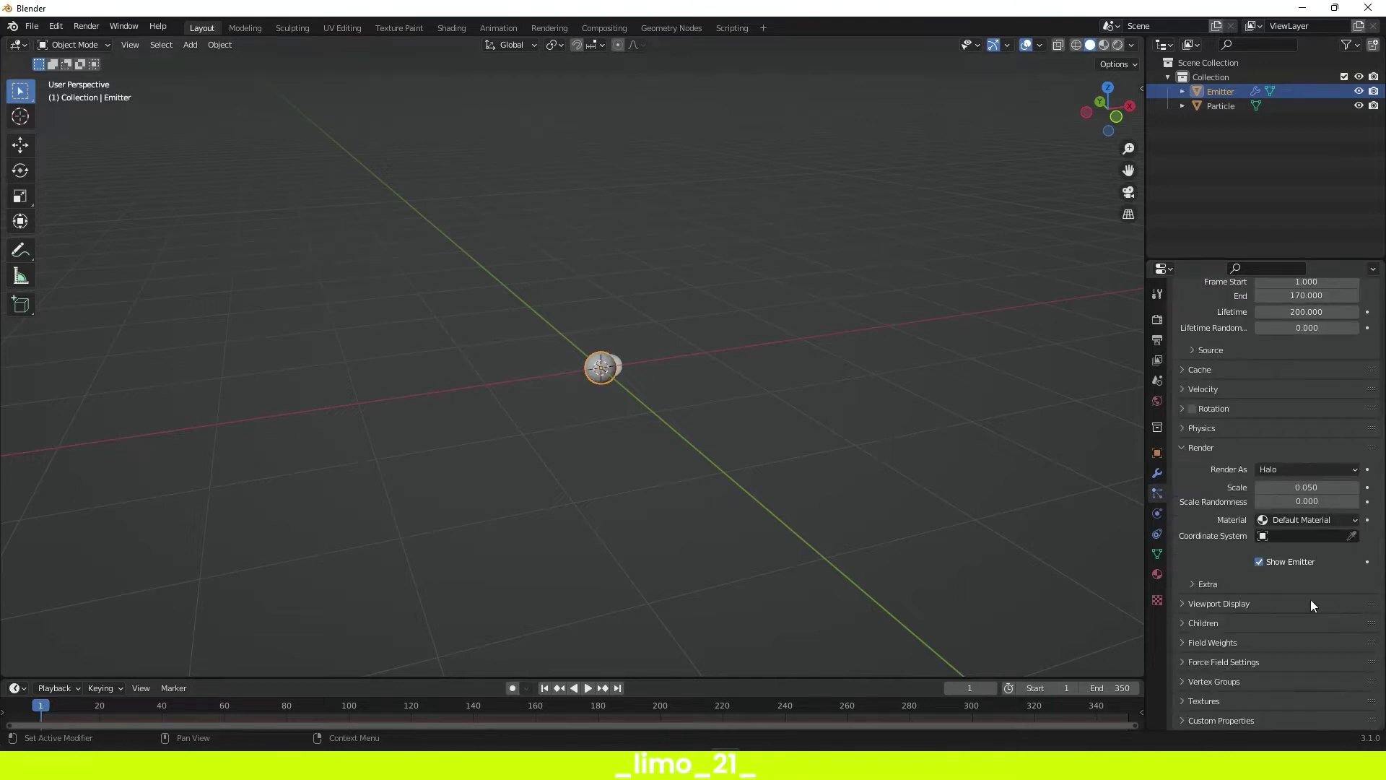
{"action": "left_click", "coordinate": [1288, 468]}
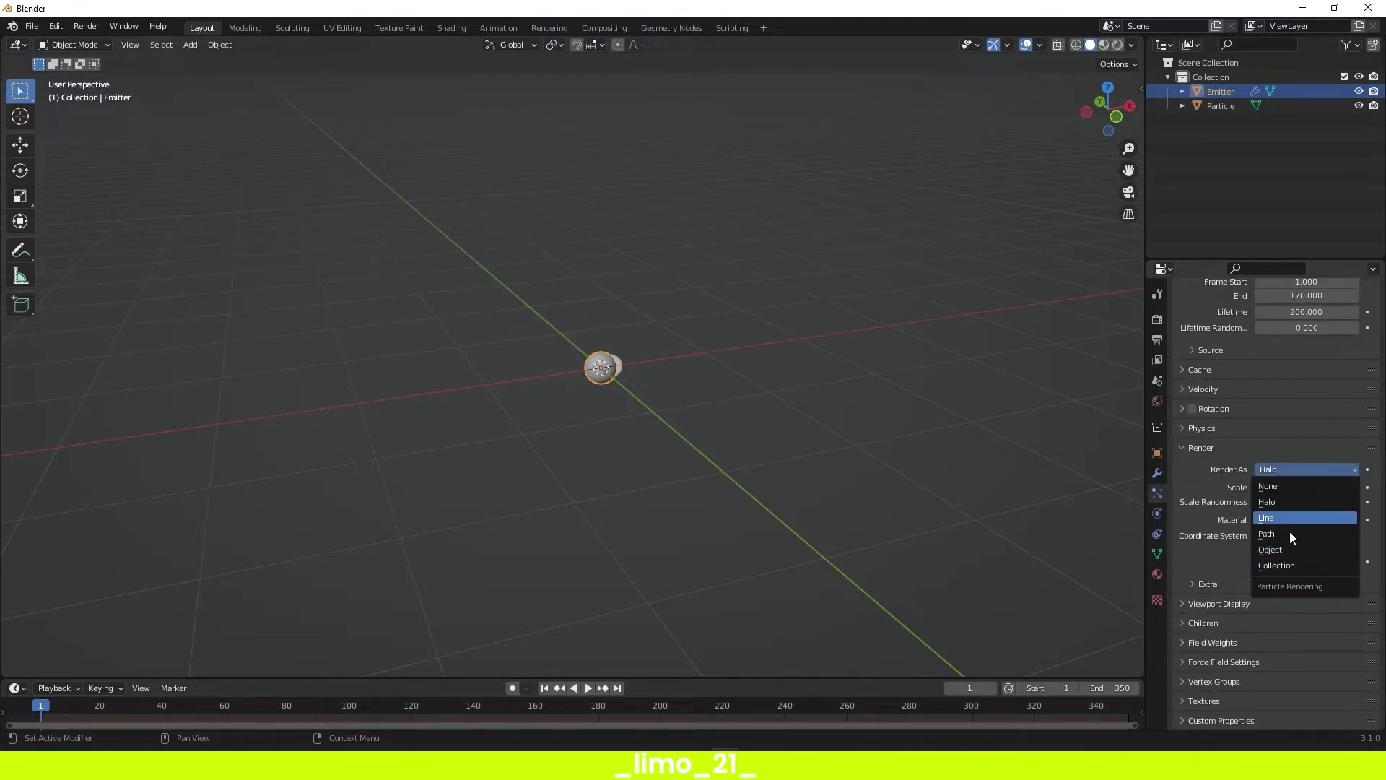
{"action": "left_click", "coordinate": [1286, 549]}
{"action": "scroll", "coordinate": [1309, 567], "scroll_direction": "down", "scroll_amount": 2}
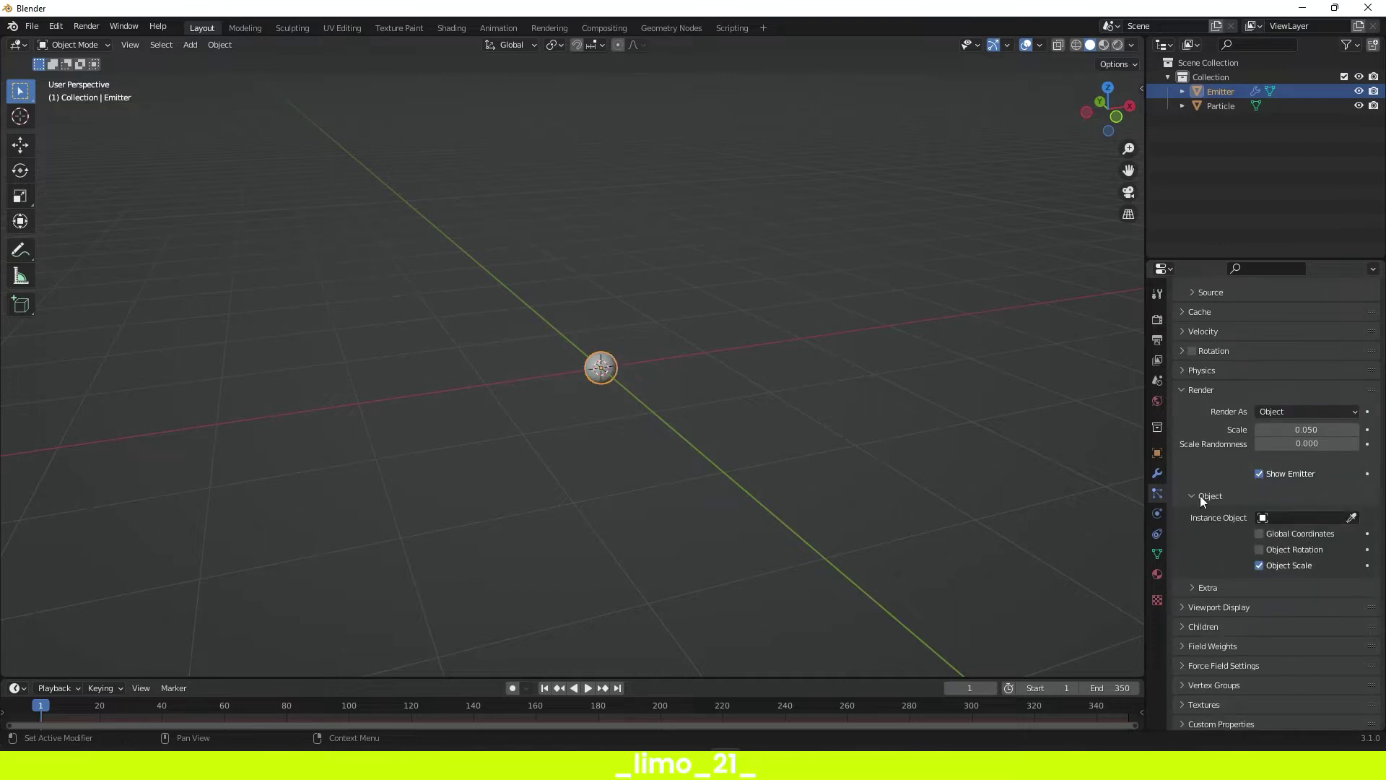
{"action": "scroll", "coordinate": [841, 319], "scroll_direction": "down", "scroll_amount": 3}
{"action": "scroll", "coordinate": [847, 318], "scroll_direction": "up", "scroll_amount": 3}
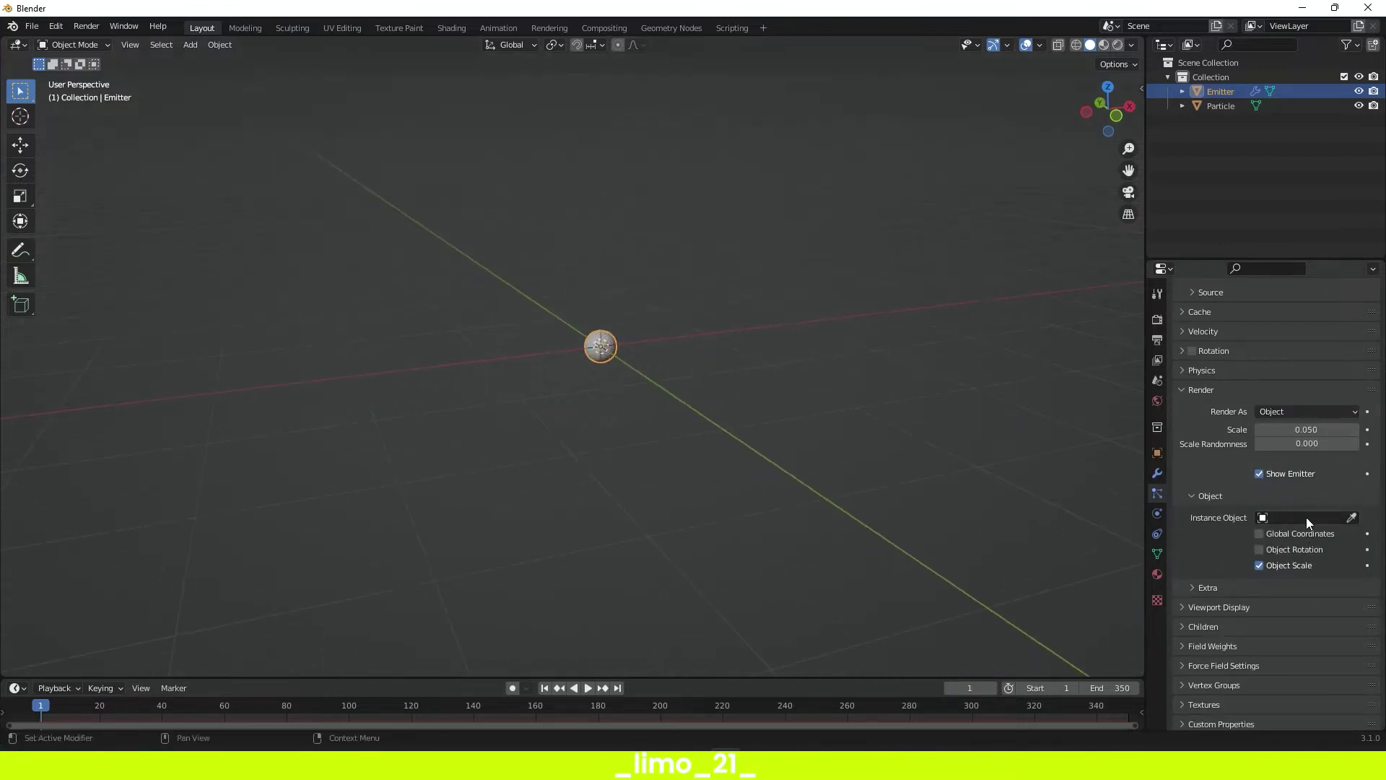
{"action": "left_click", "coordinate": [1351, 517]}
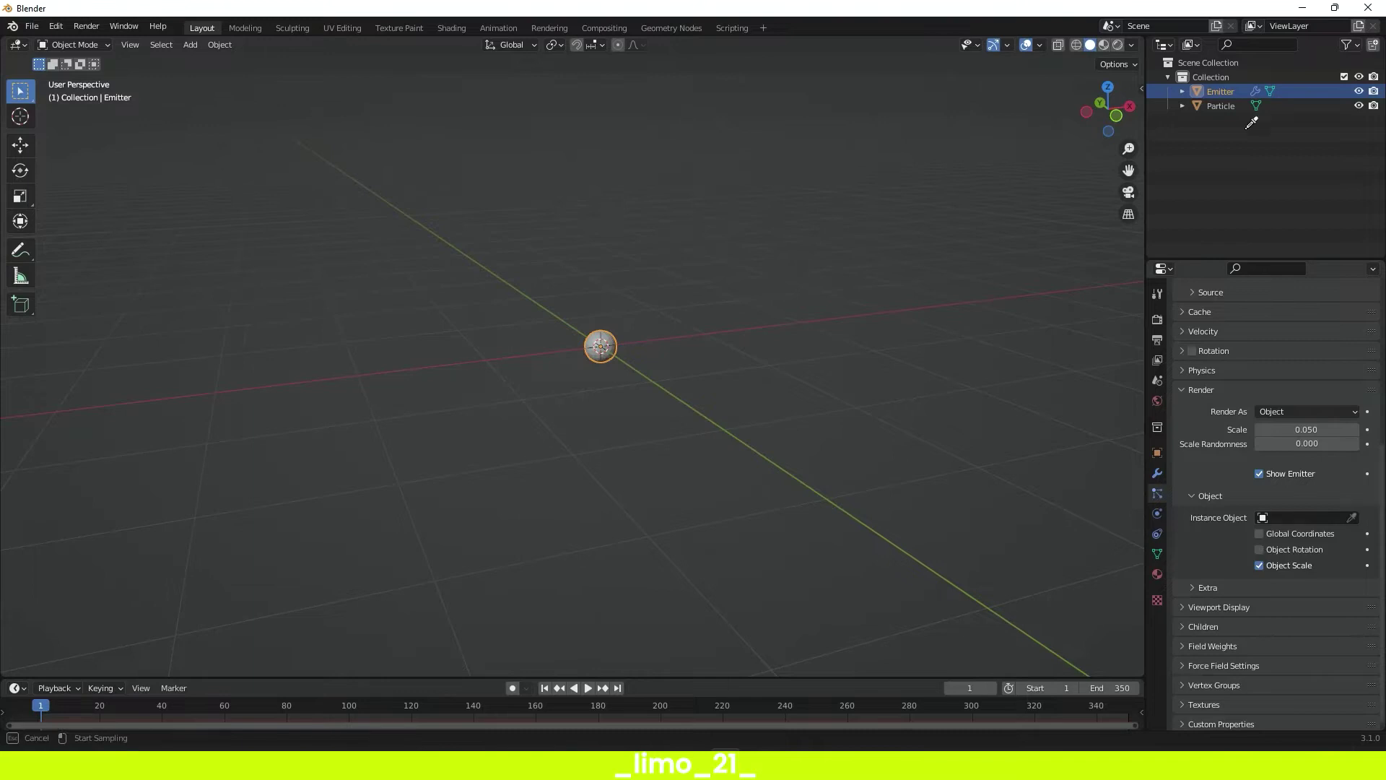
{"action": "left_click", "coordinate": [1229, 102]}
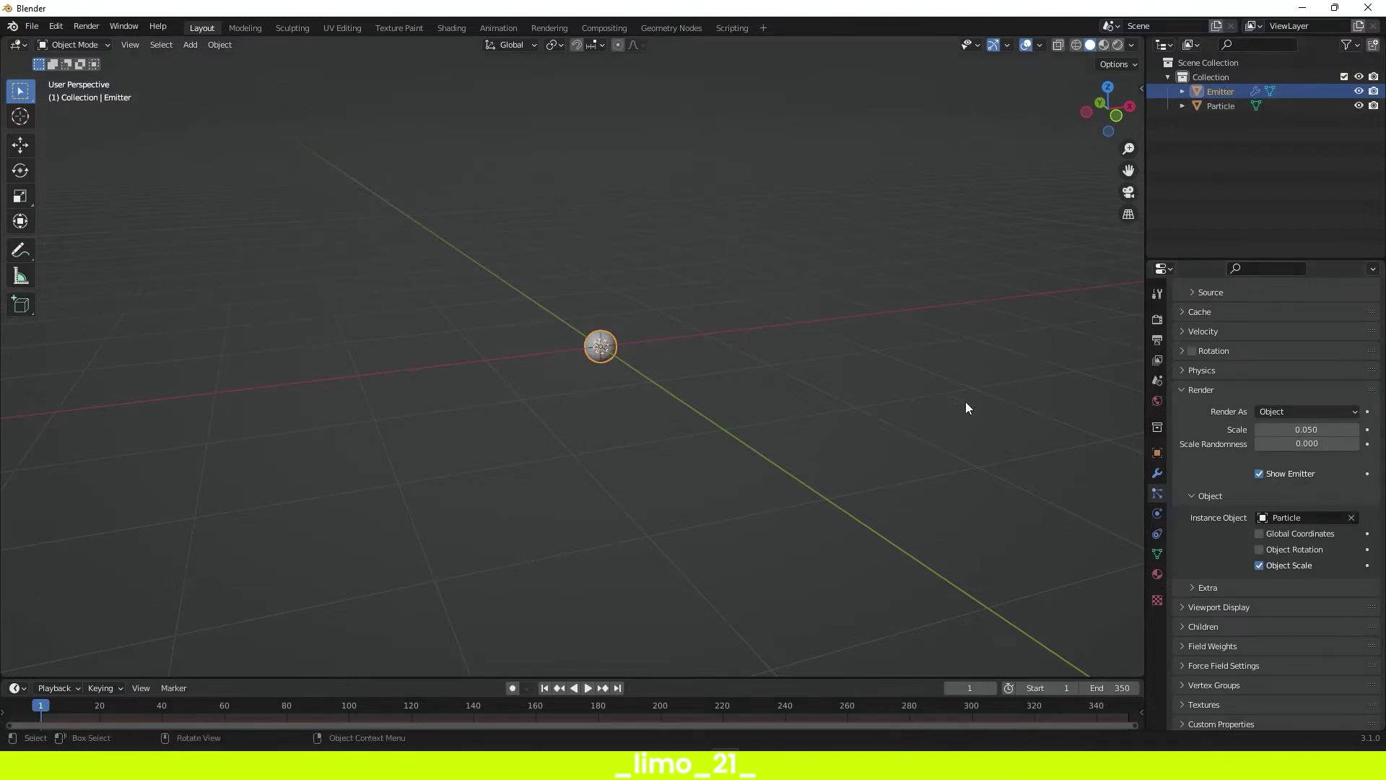
- Play the animation with the emitter deselected to check the cube-shaped particles, and stop playback
{"action": "key", "text": "space"}
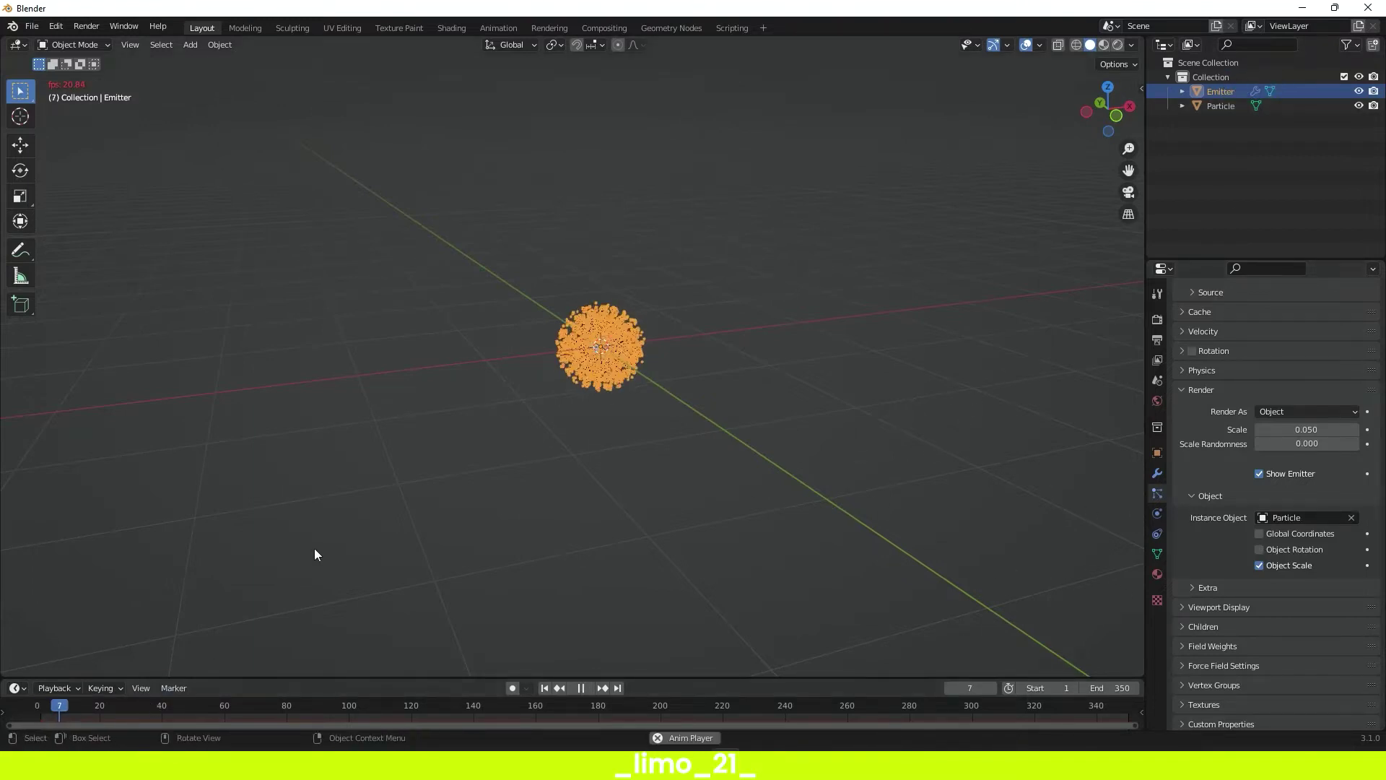
{"action": "left_click", "coordinate": [686, 498]}
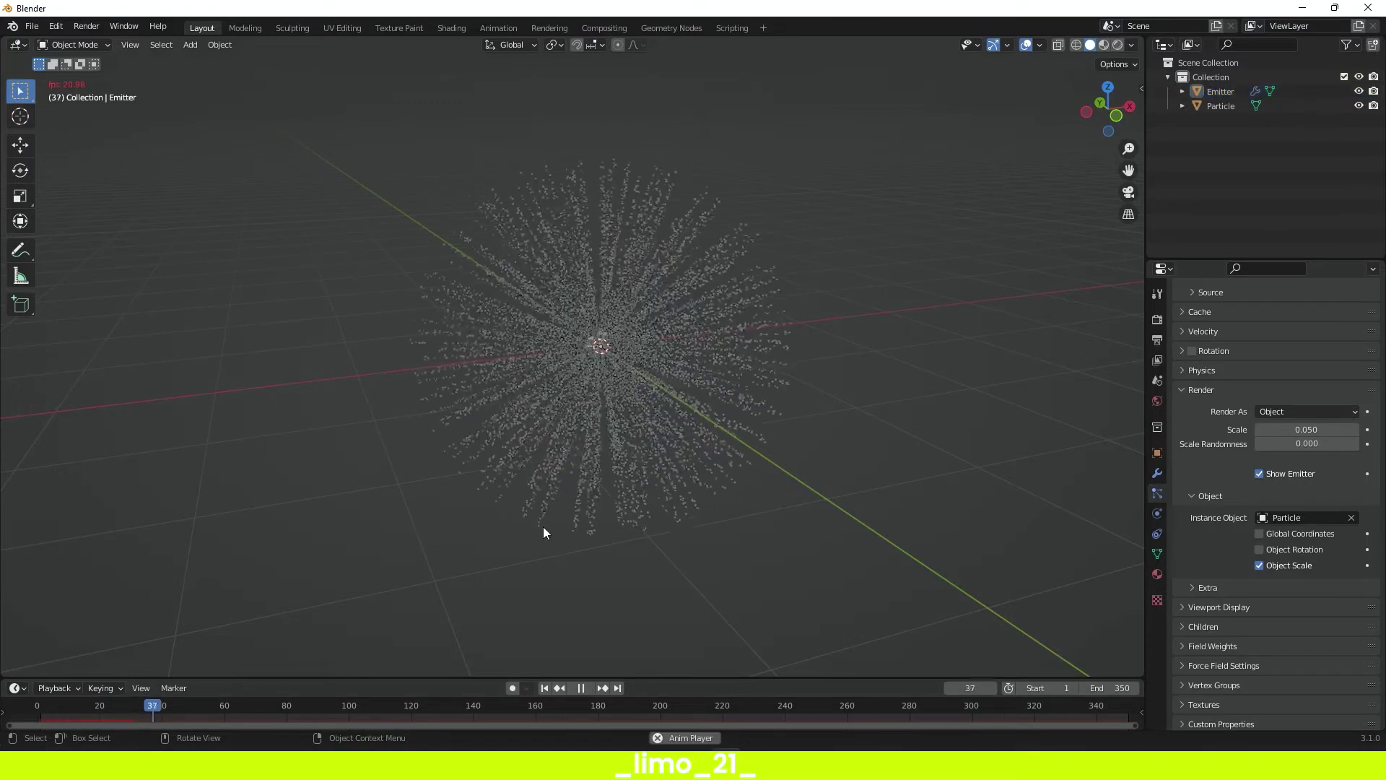
{"action": "middle_click_drag", "start_coordinate": [542, 526], "coordinate": [541, 526]}
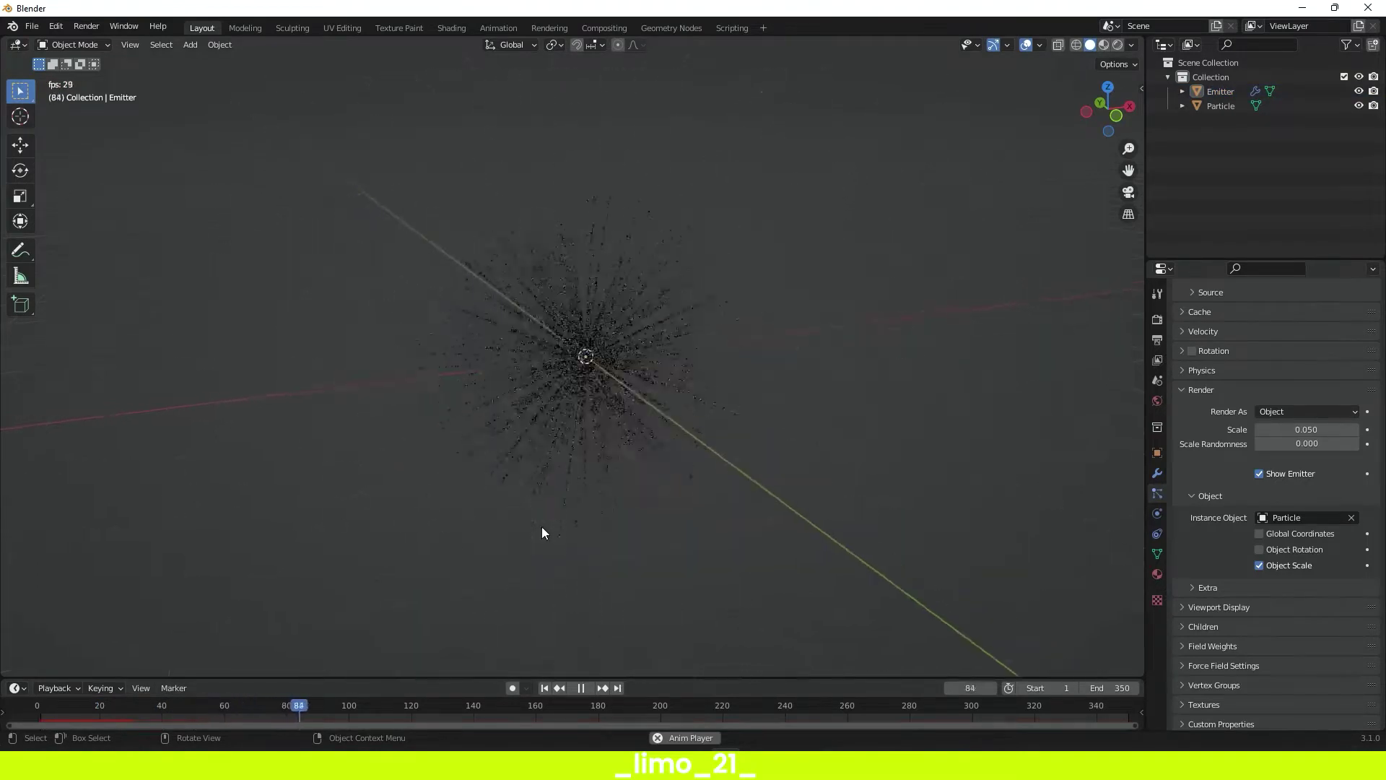
{"action": "key", "text": "space"}
- Set the world background color to black and select the Particle cube
{"action": "left_click", "coordinate": [1158, 404]}
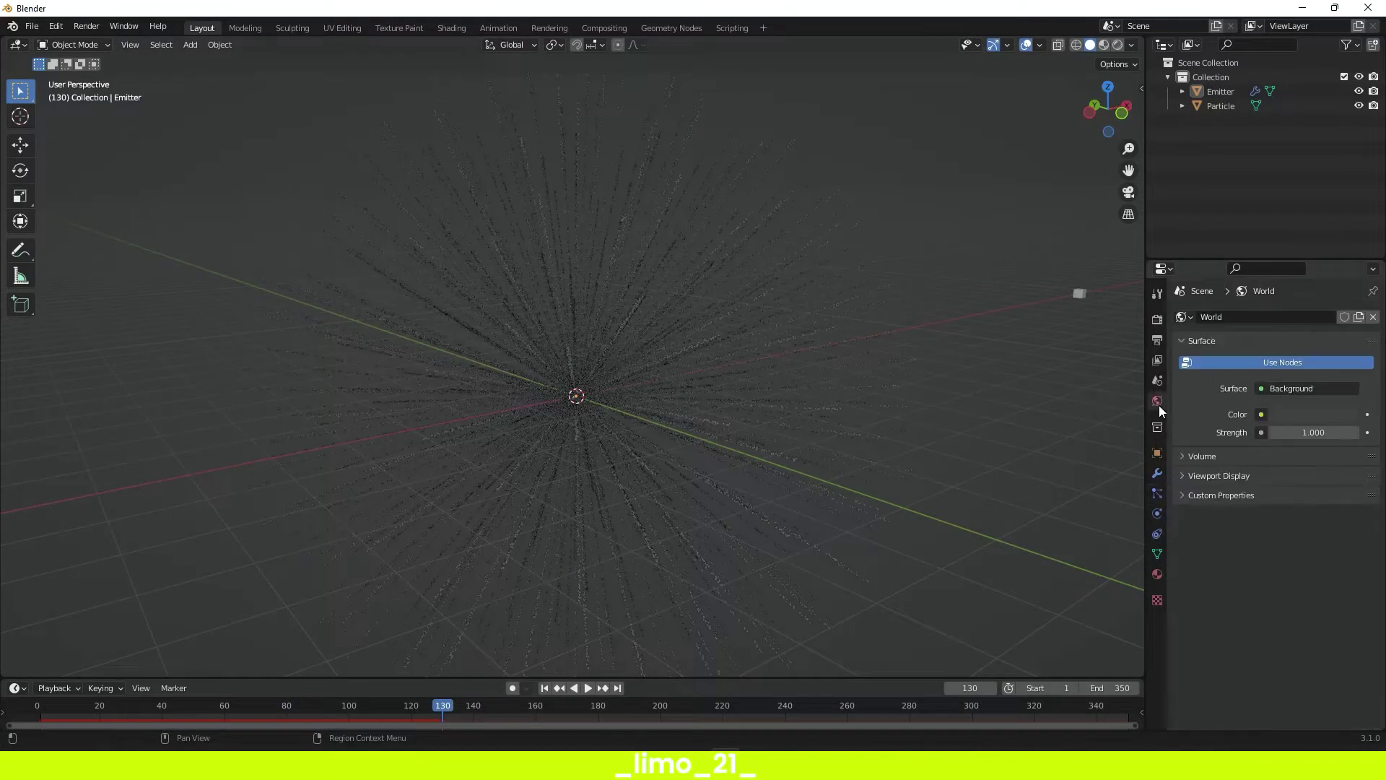
{"action": "left_click", "coordinate": [1300, 413]}
{"action": "left_click_drag", "start_coordinate": [1348, 266], "coordinate": [1348, 310]}
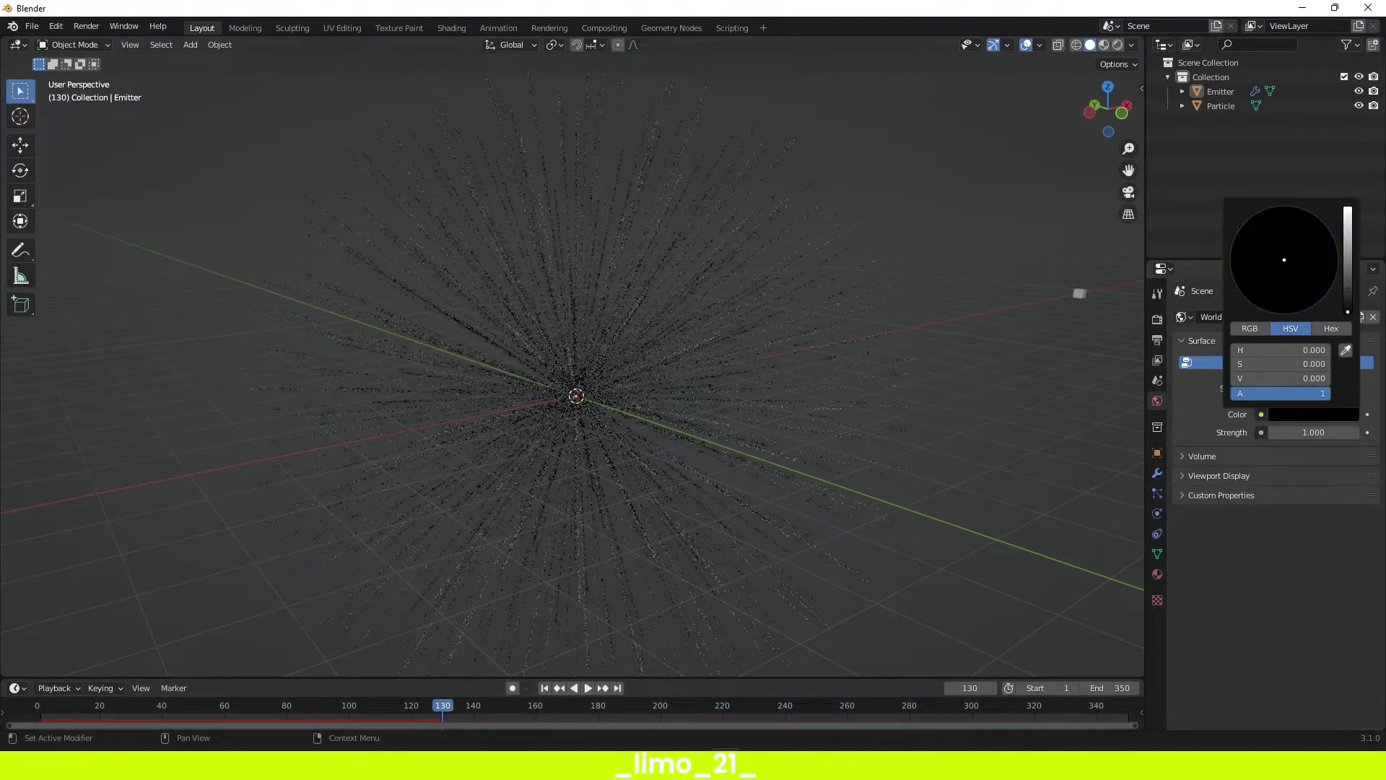
{"action": "left_click", "coordinate": [1077, 294]}
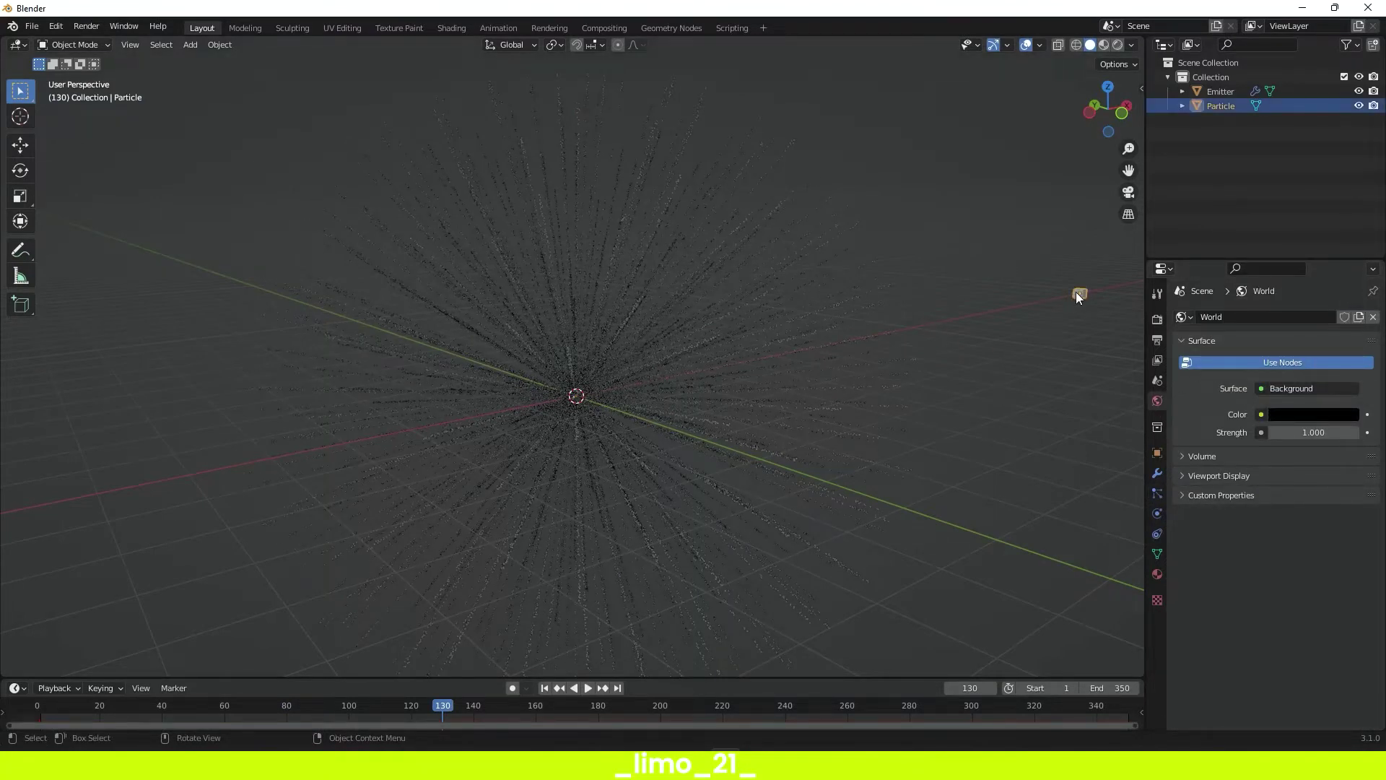
- Give the Particle cube's material a pure green emission color (hue 0.332, full saturation and value) with an emission strength of 67.5
{"action": "left_click", "coordinate": [473, 27]}
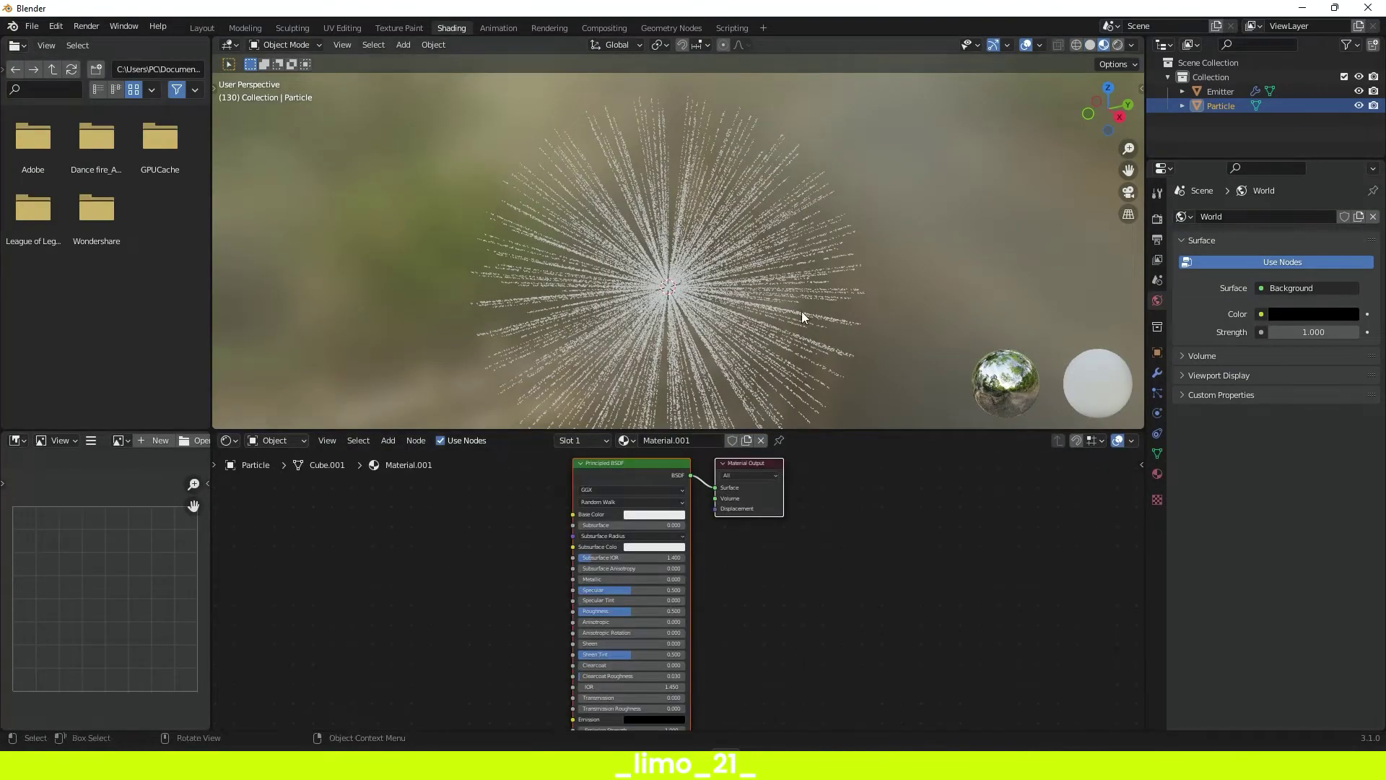
{"action": "middle_click_drag", "start_coordinate": [799, 312], "coordinate": [953, 239]}
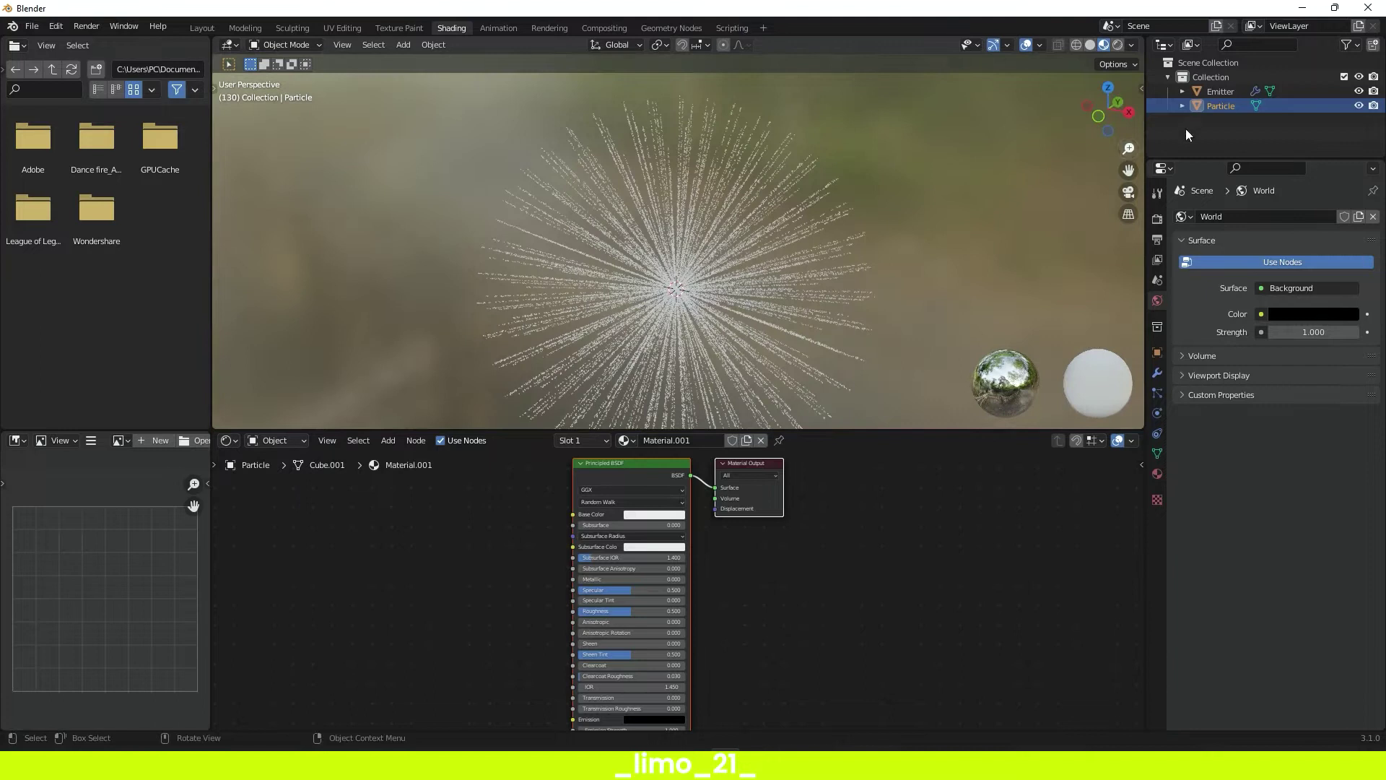
{"action": "scroll", "coordinate": [699, 532], "scroll_direction": "up", "scroll_amount": 5}
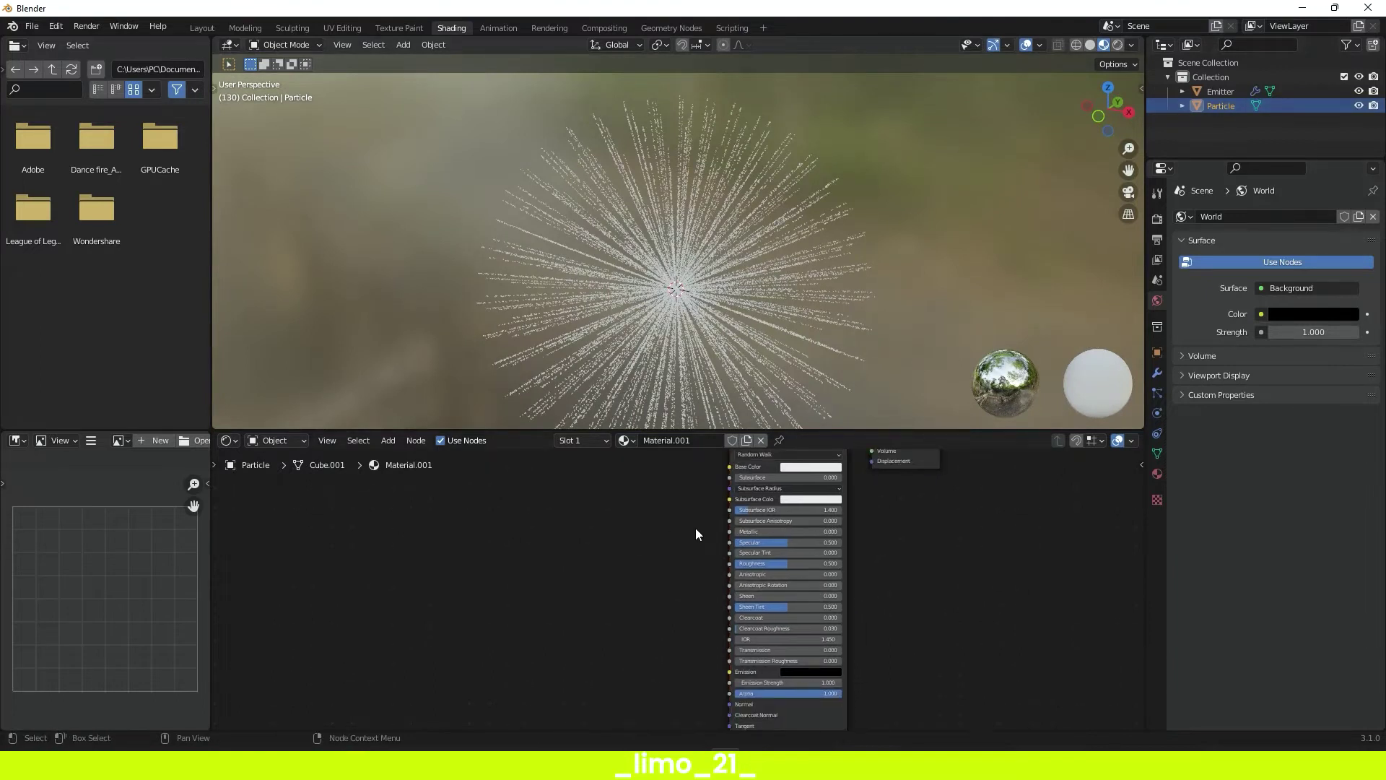
{"action": "middle_click_drag", "start_coordinate": [500, 643], "coordinate": [547, 561]}
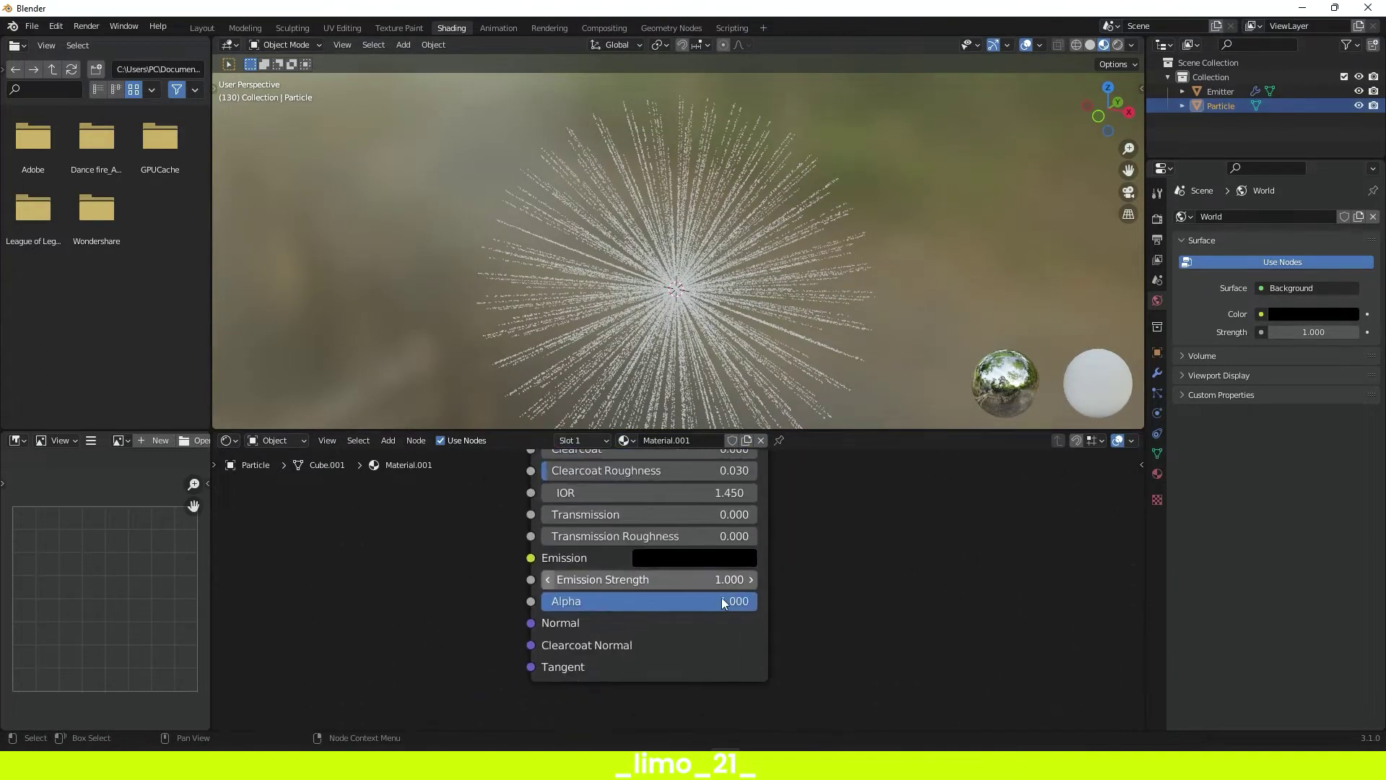
{"action": "left_click", "coordinate": [678, 559]}
{"action": "left_click_drag", "start_coordinate": [807, 363], "coordinate": [803, 274]}
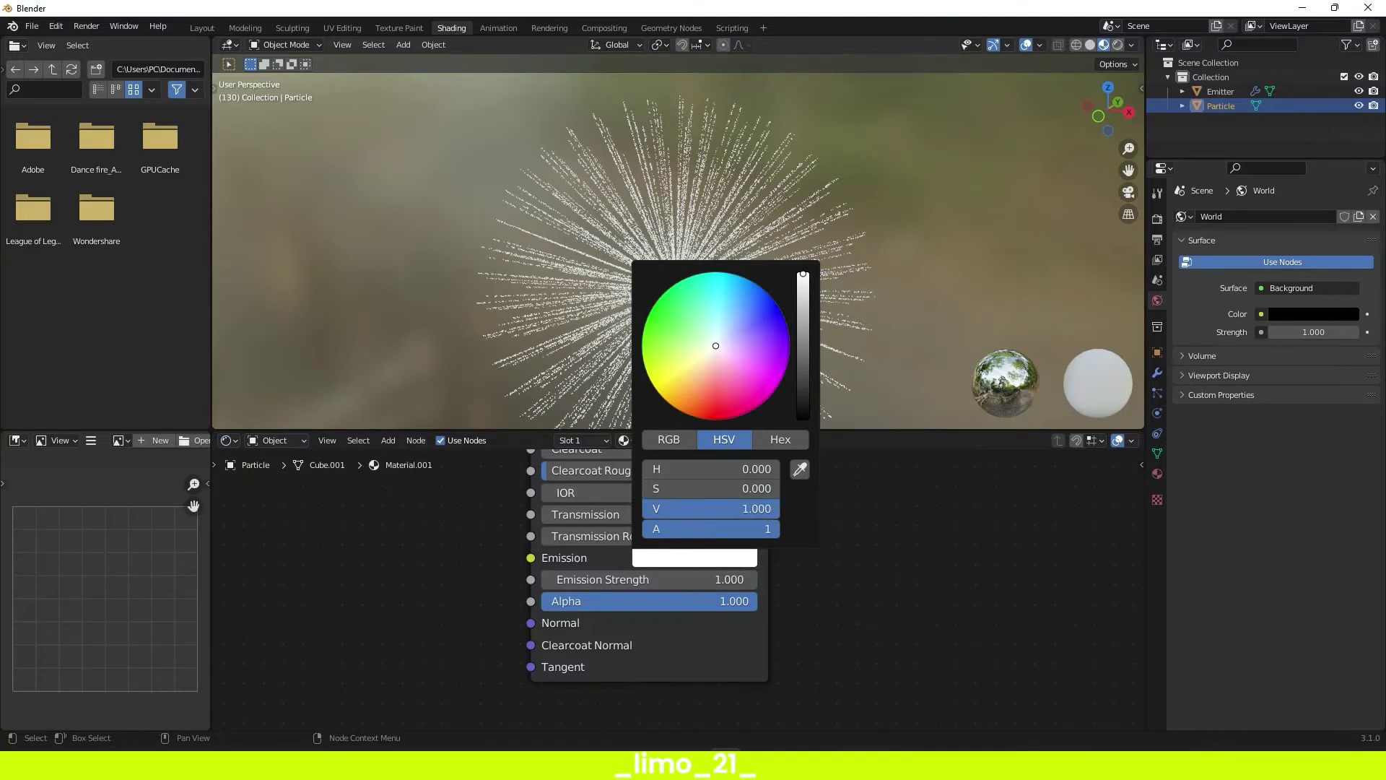
{"action": "left_click_drag", "start_coordinate": [735, 336], "coordinate": [647, 320]}
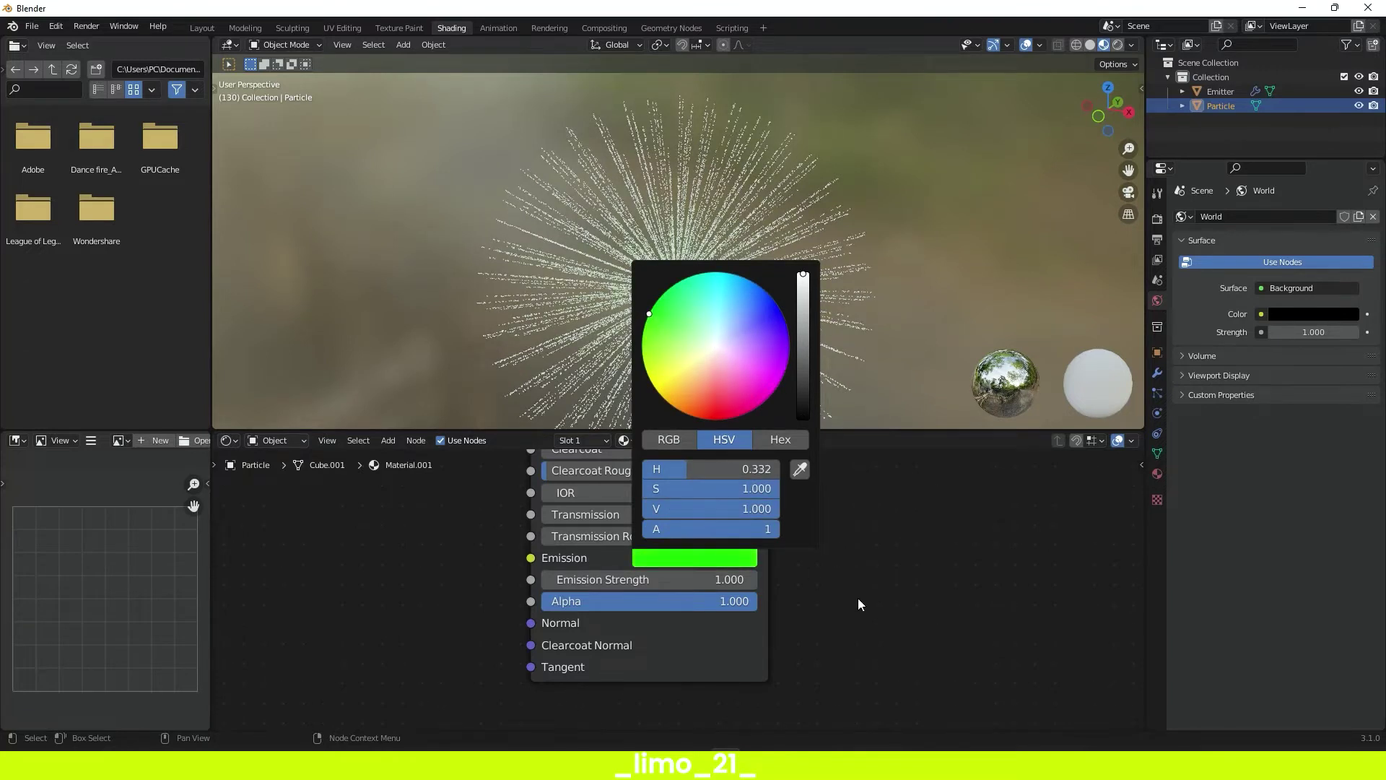
{"action": "left_click_drag", "start_coordinate": [714, 579], "coordinate": [968, 423]}
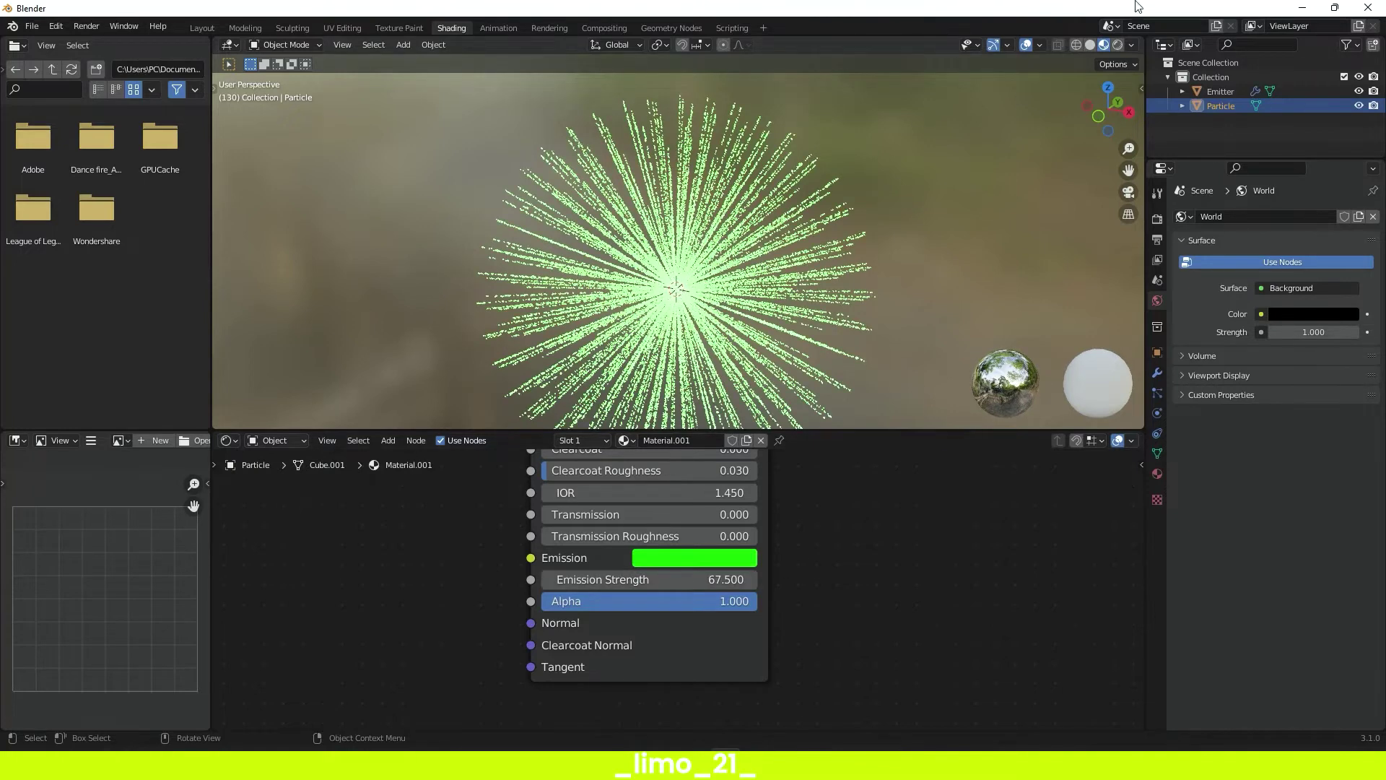
- Display the full scene in rendered shading and enable Bloom for the Eevee render engine
{"action": "left_click", "coordinate": [202, 28]}
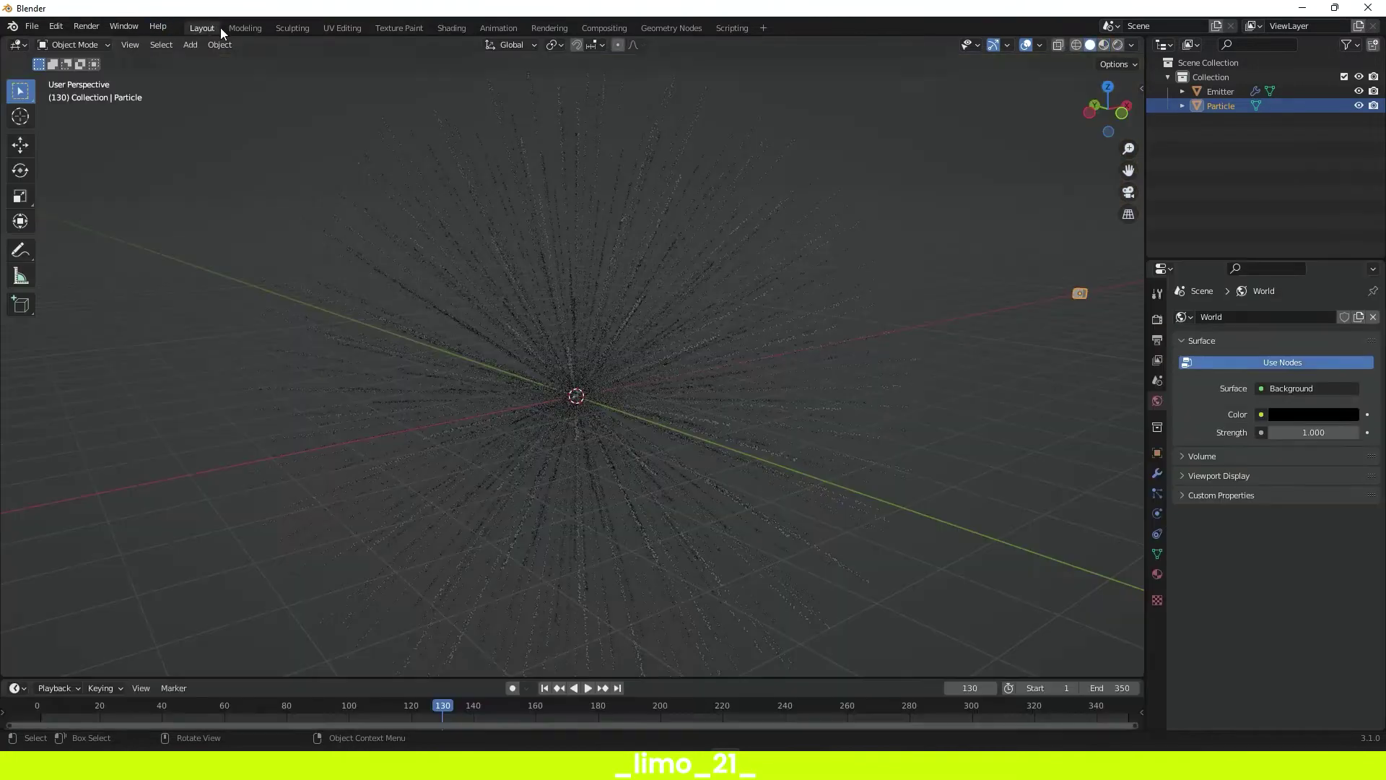
{"action": "left_click", "coordinate": [1117, 45]}
{"action": "middle_click_drag", "start_coordinate": [901, 408], "coordinate": [857, 419]}
{"action": "scroll", "coordinate": [809, 413], "scroll_direction": "down", "scroll_amount": 3}
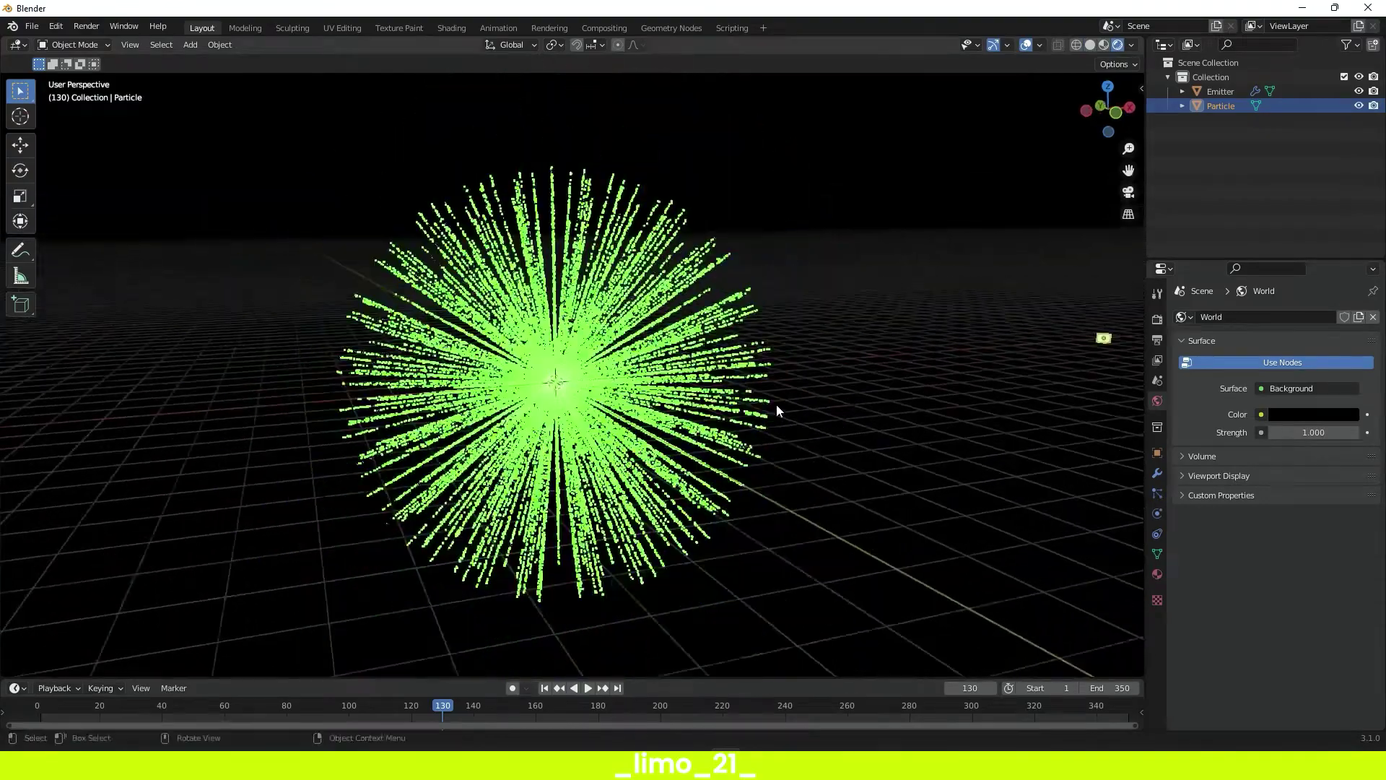
{"action": "middle_click_drag", "start_coordinate": [773, 408], "coordinate": [747, 263]}
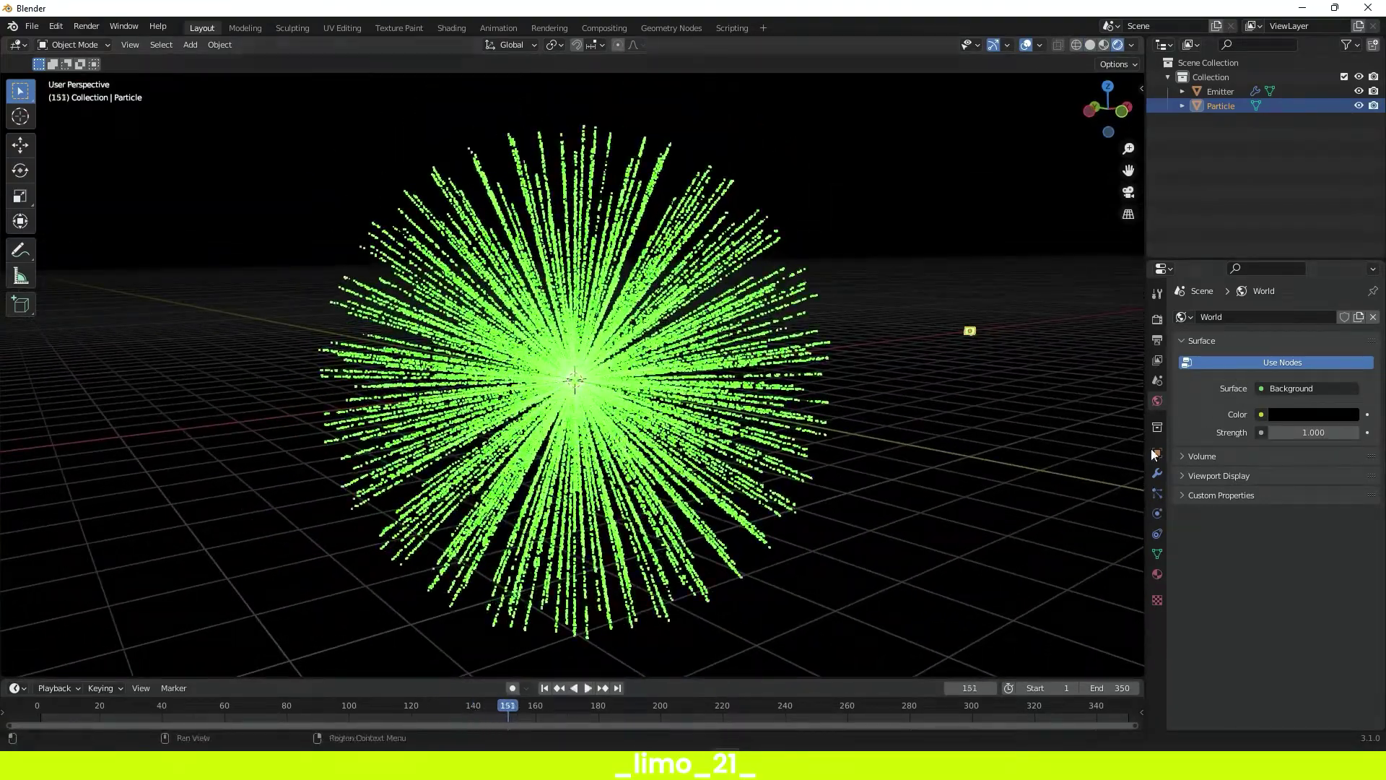
{"action": "left_click", "coordinate": [1157, 319]}
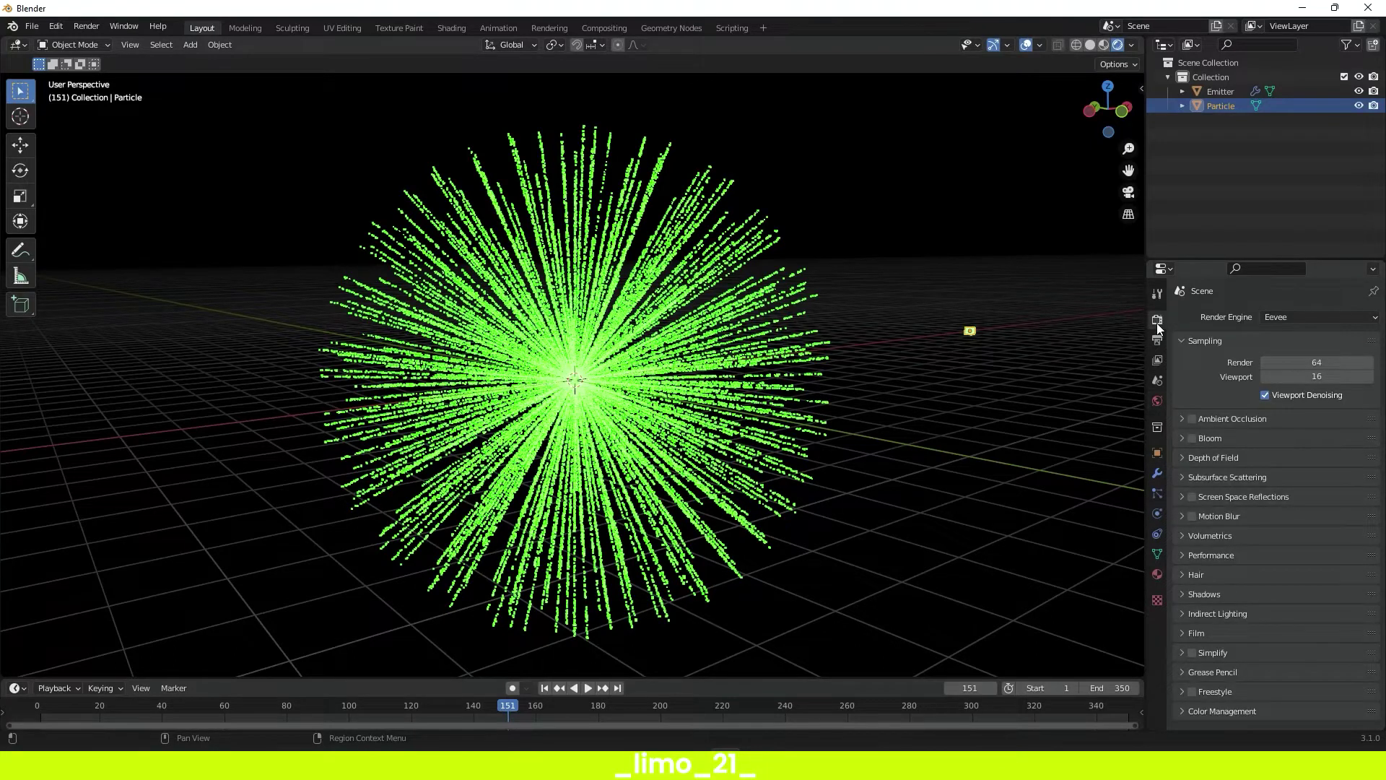
{"action": "left_click", "coordinate": [1192, 438]}
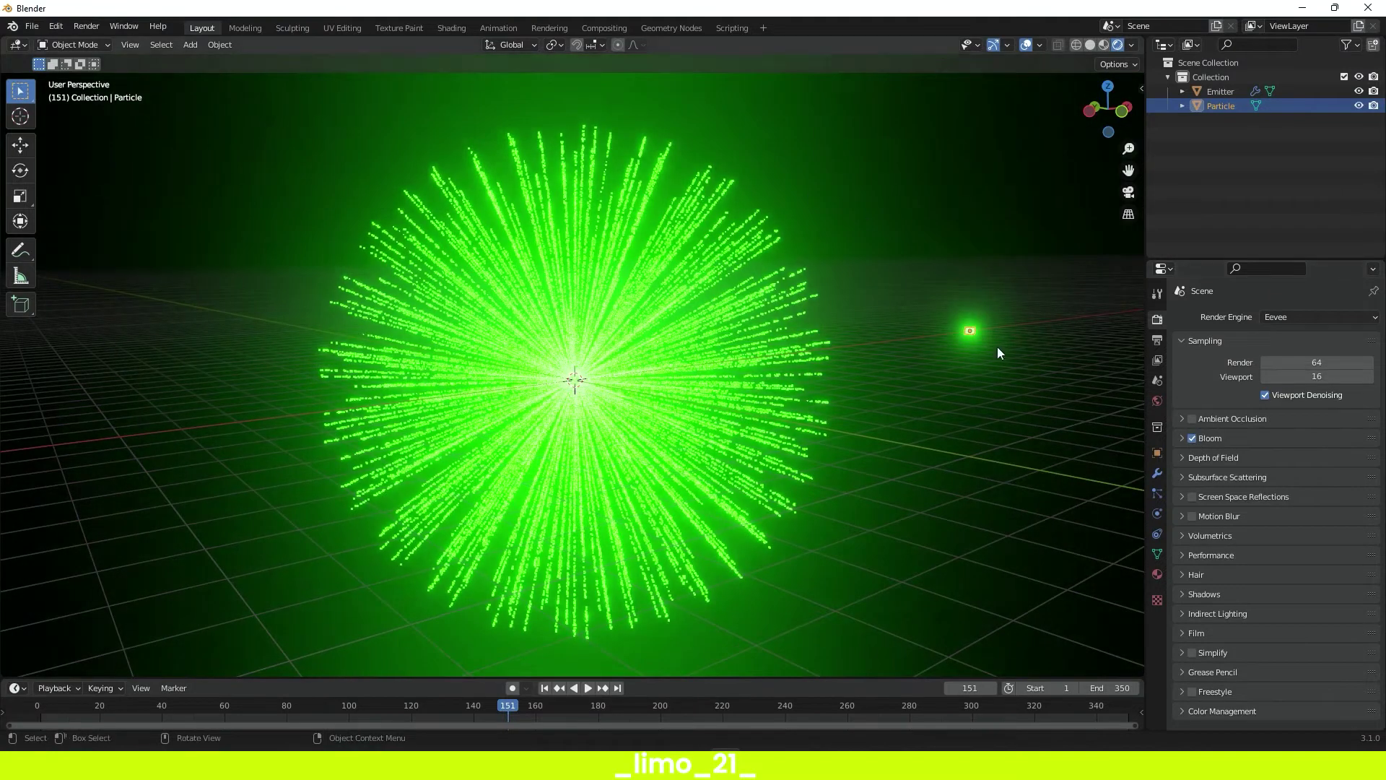
- Set the emission strength of the Particle material to 10, judging the glow in a rendered preview
{"action": "left_click", "coordinate": [452, 29]}
{"action": "left_click", "coordinate": [1117, 45]}
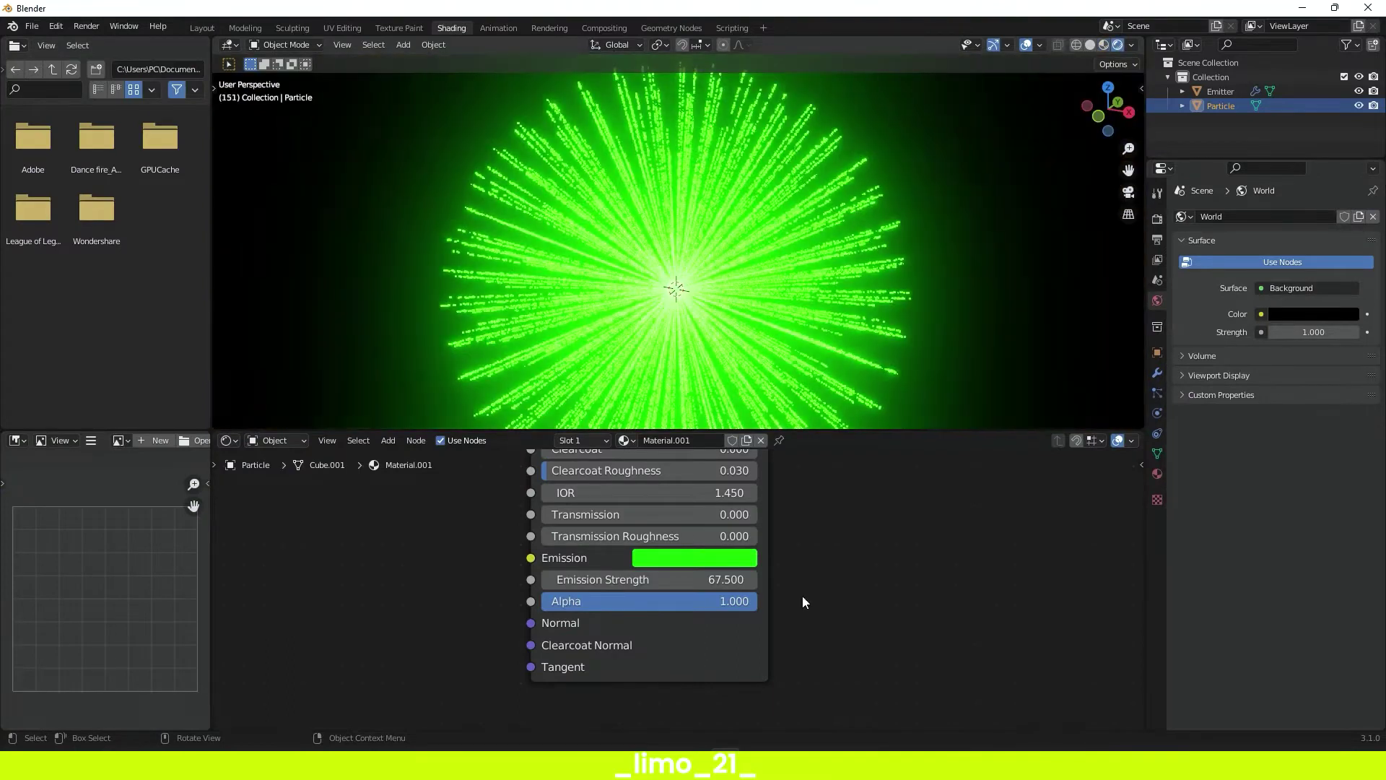
{"action": "left_click_drag", "start_coordinate": [650, 579], "coordinate": [285, 578]}
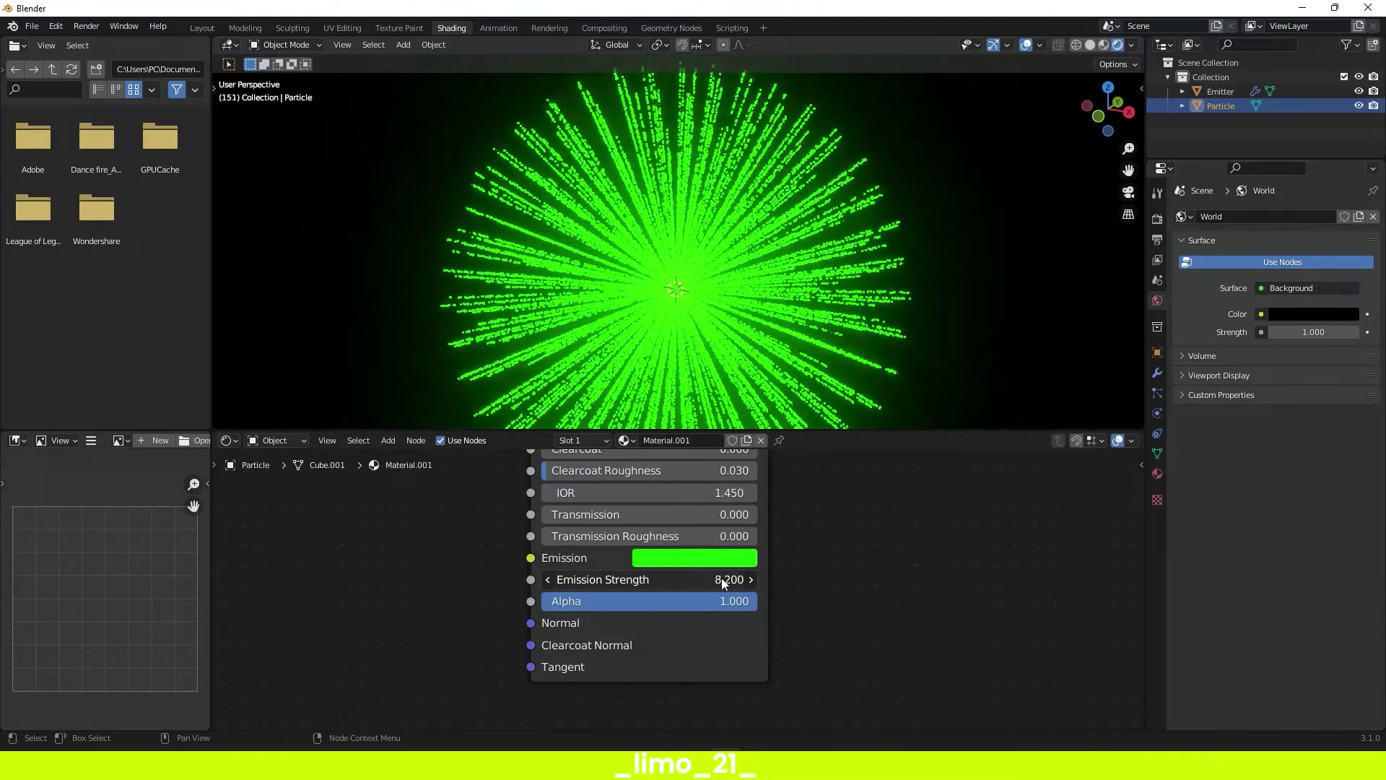
{"action": "left_click", "coordinate": [697, 579]}
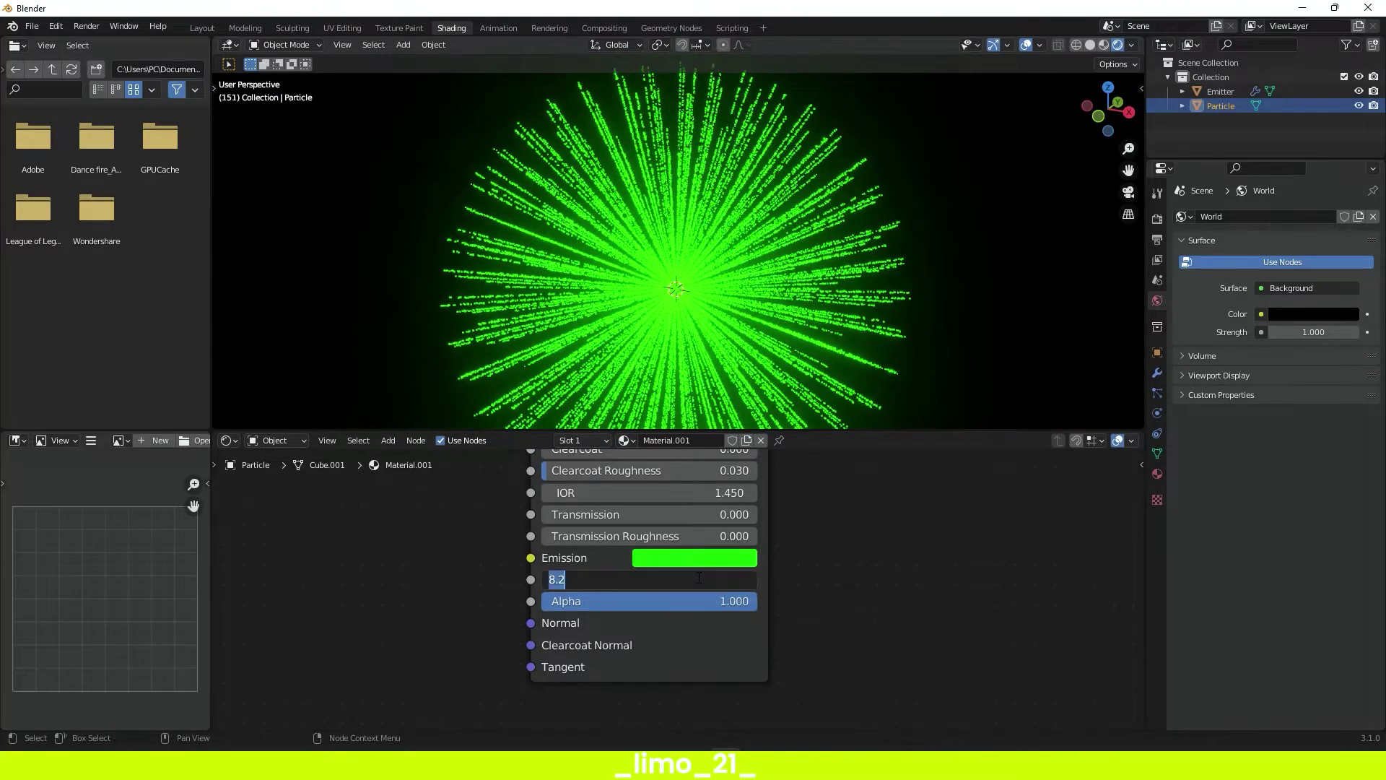
{"action": "key", "text": "Return"}
{"action": "scroll", "coordinate": [770, 206], "scroll_direction": "down", "scroll_amount": 3}
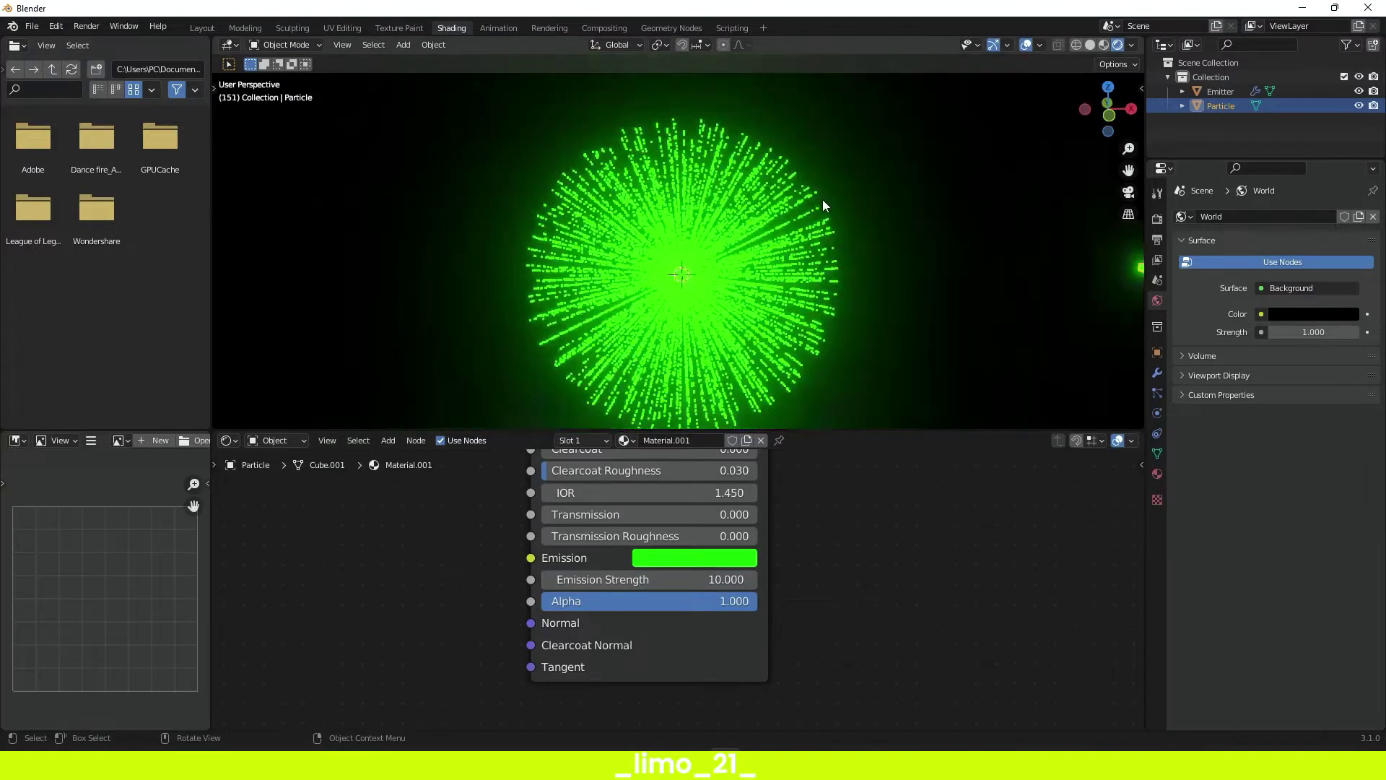
{"action": "scroll", "coordinate": [821, 259], "scroll_direction": "up", "scroll_amount": 3}
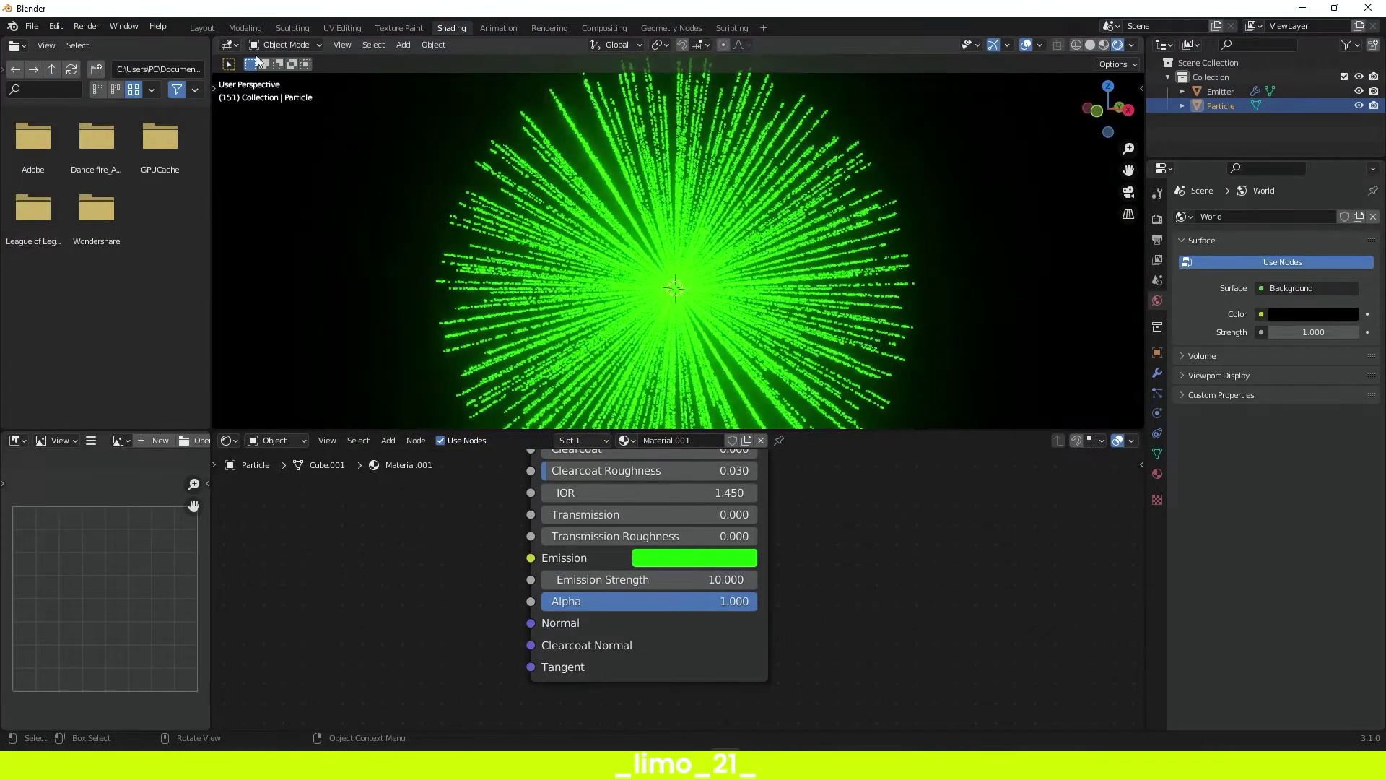
- Return to the layout scene in solid shading and add a Turbulence force field at the world origin
{"action": "left_click", "coordinate": [202, 28]}
{"action": "scroll", "coordinate": [836, 357], "scroll_direction": "up", "scroll_amount": 1}
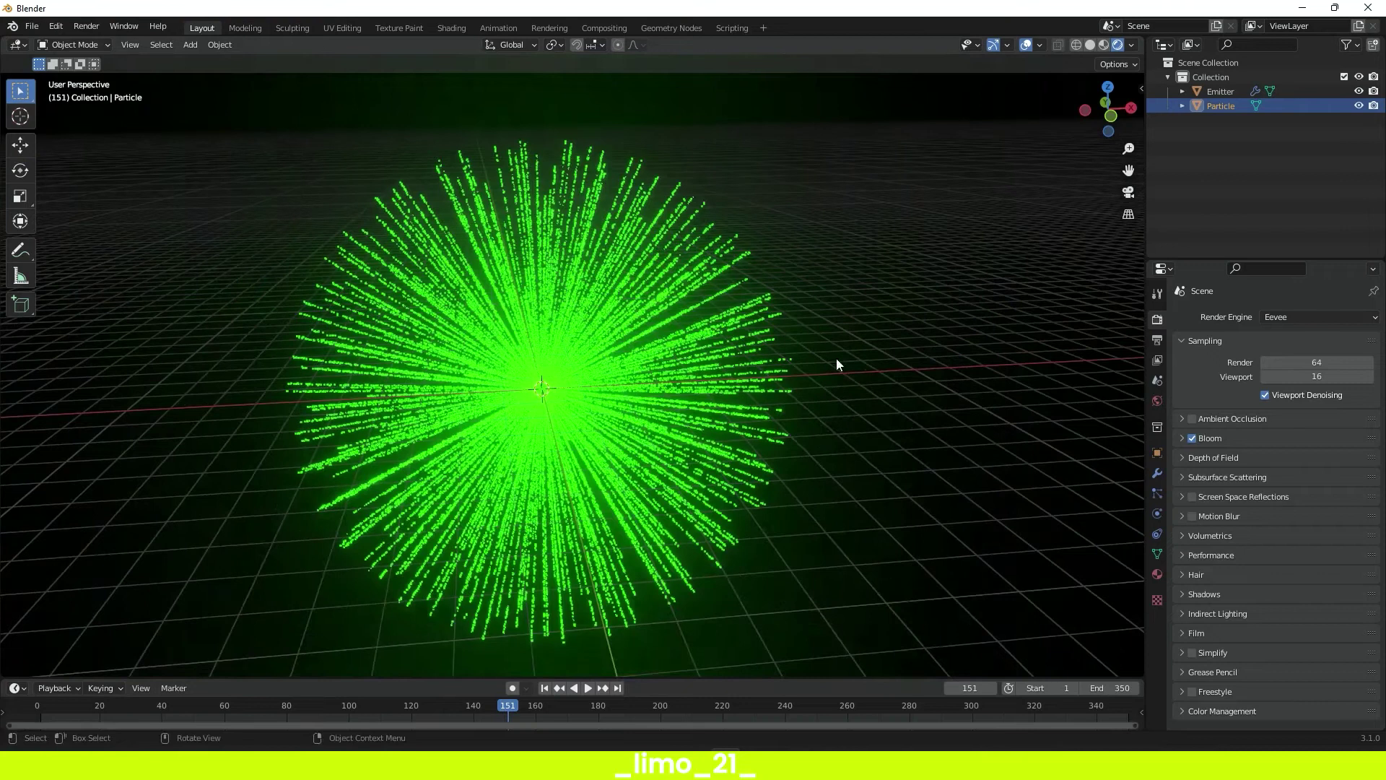
{"action": "left_click", "coordinate": [1090, 44]}
{"action": "mouse_move", "coordinate": [588, 486]}
{"action": "middle_mouse_down"}
{"action": "mouse_move", "coordinate": [593, 464]}
{"action": "mouse_move", "coordinate": [641, 449]}
{"action": "middle_mouse_up"}
{"action": "scroll", "coordinate": [641, 448], "scroll_direction": "down", "scroll_amount": 3}
{"action": "middle_click_drag", "start_coordinate": [789, 306], "coordinate": [670, 409]}
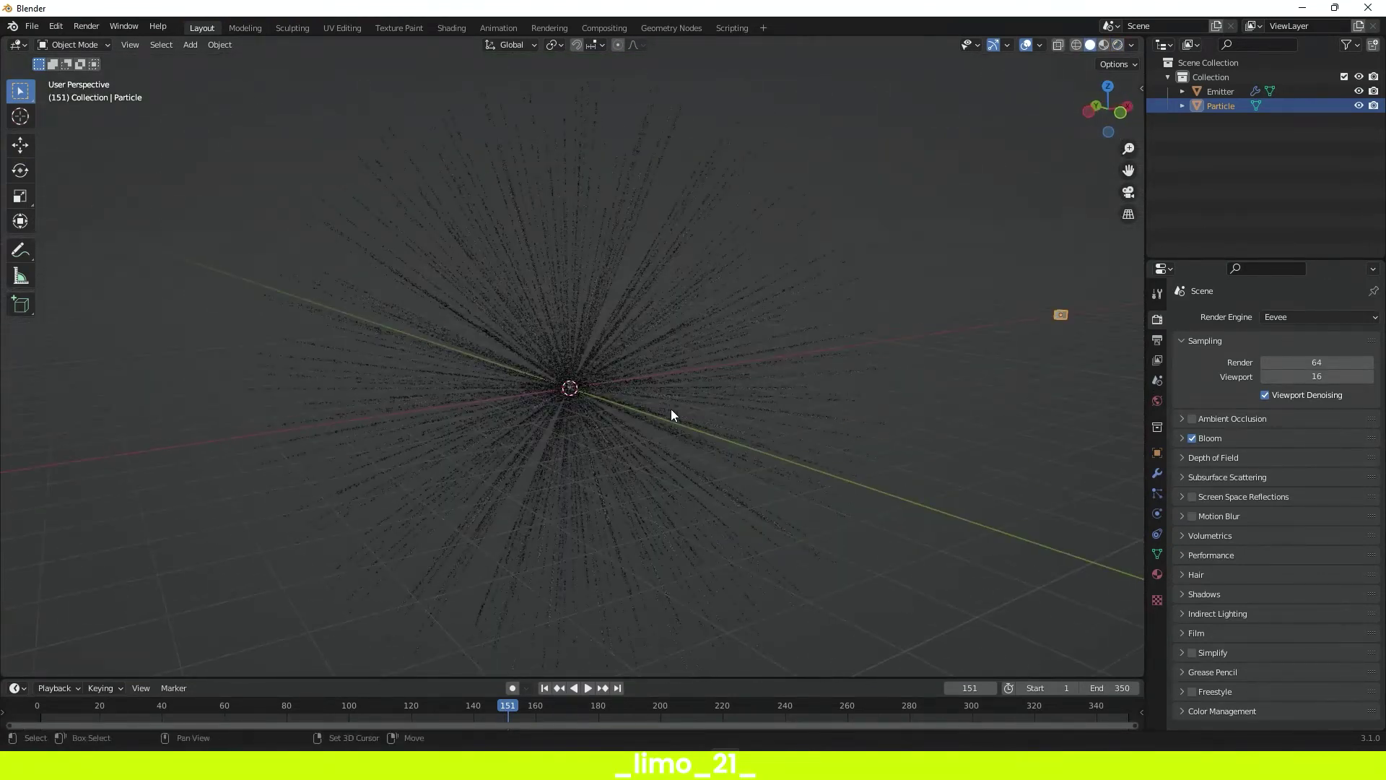
{"action": "key", "text": "shift+a"}
{"action": "mouse_move", "coordinate": [670, 409]}
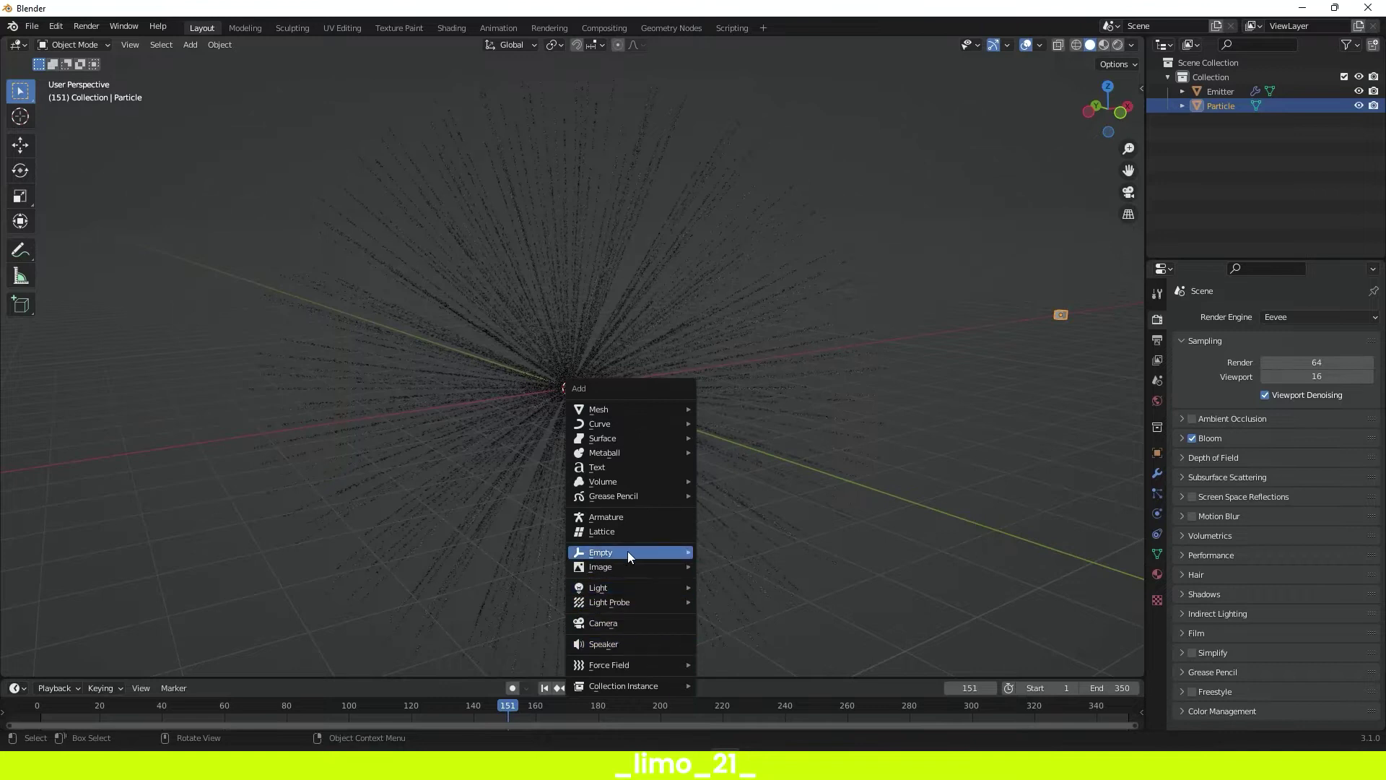
{"action": "mouse_move", "coordinate": [627, 552]}
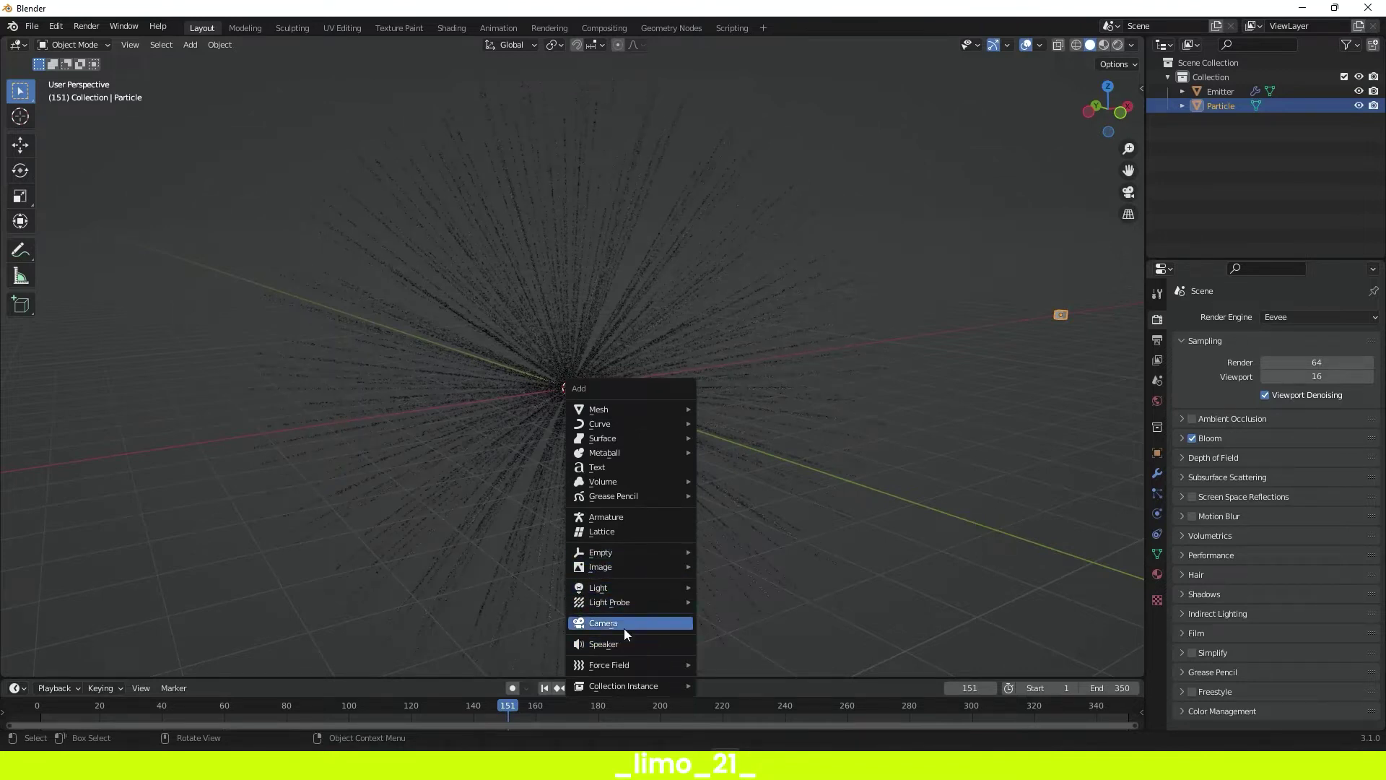
{"action": "mouse_move", "coordinate": [618, 664]}
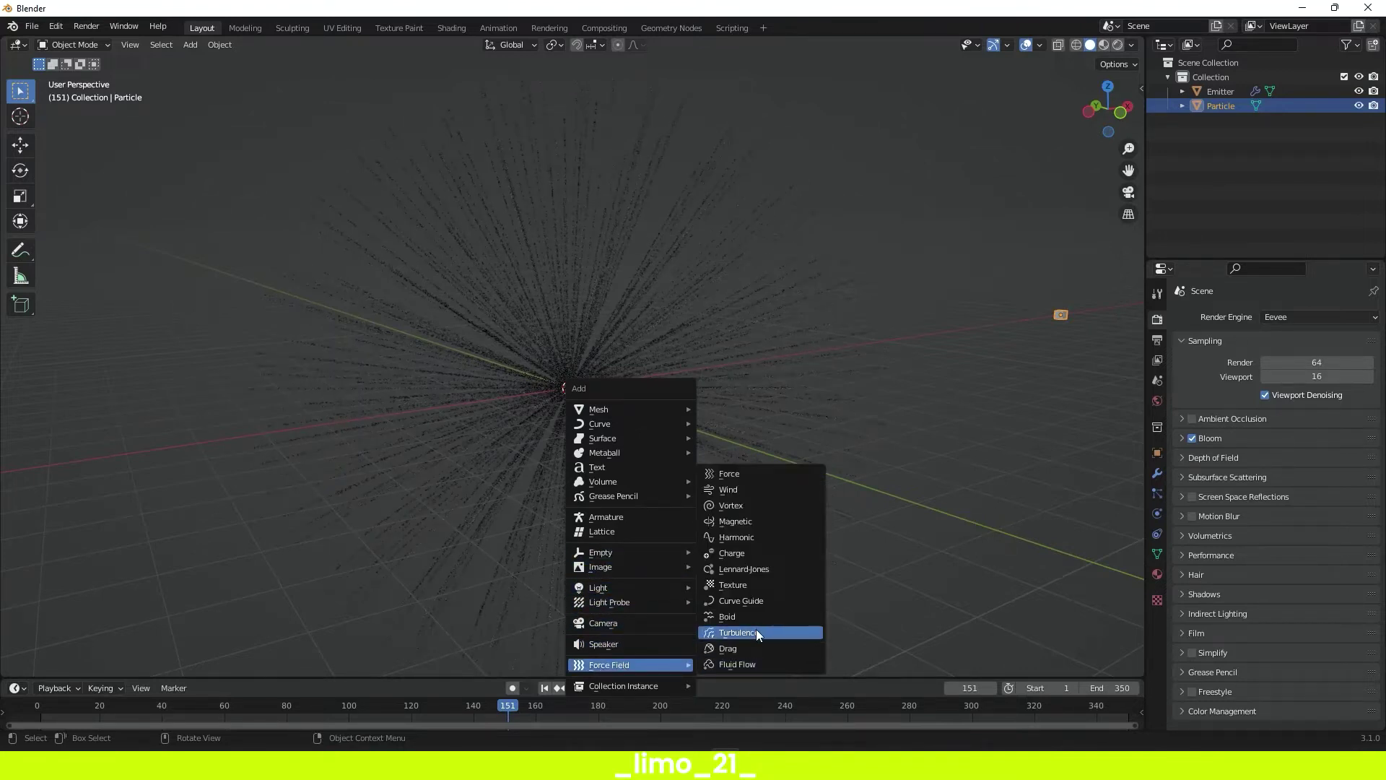
{"action": "left_click", "coordinate": [756, 629]}
{"action": "scroll", "coordinate": [769, 469], "scroll_direction": "up", "scroll_amount": 2}
- Play the animation from the beginning to check how the turbulence bends the particle streams, and stop playback
{"action": "left_click", "coordinate": [37, 705]}
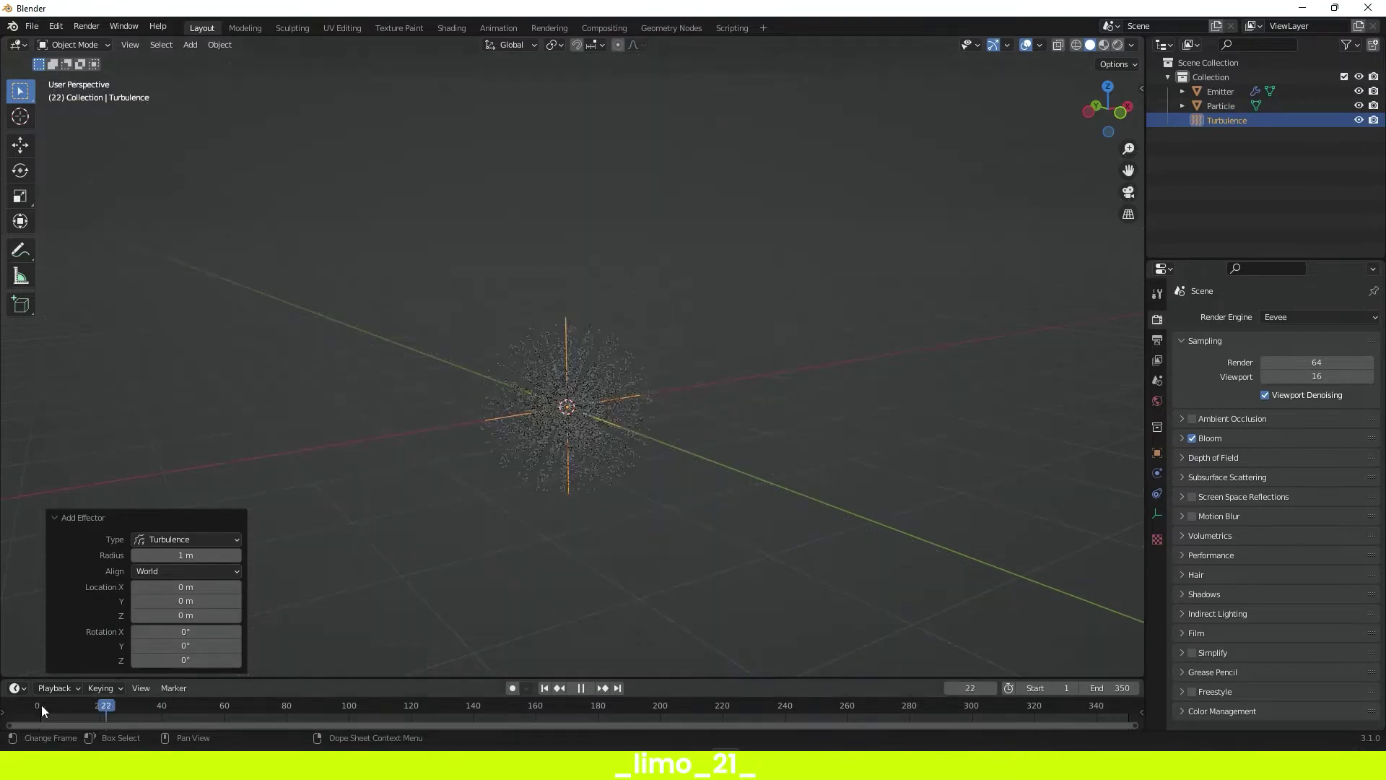
{"action": "key", "text": "space"}
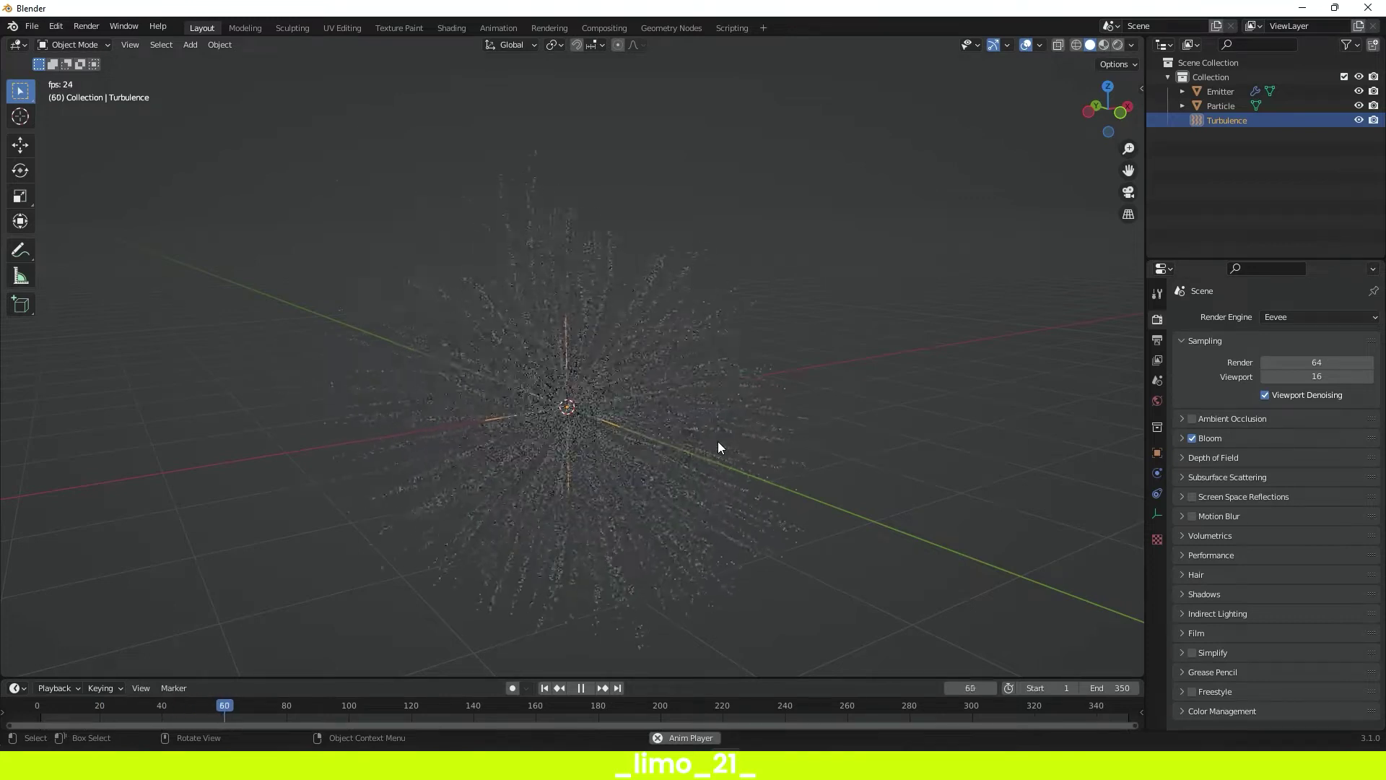
{"action": "scroll", "coordinate": [718, 440], "scroll_direction": "down", "scroll_amount": 1}
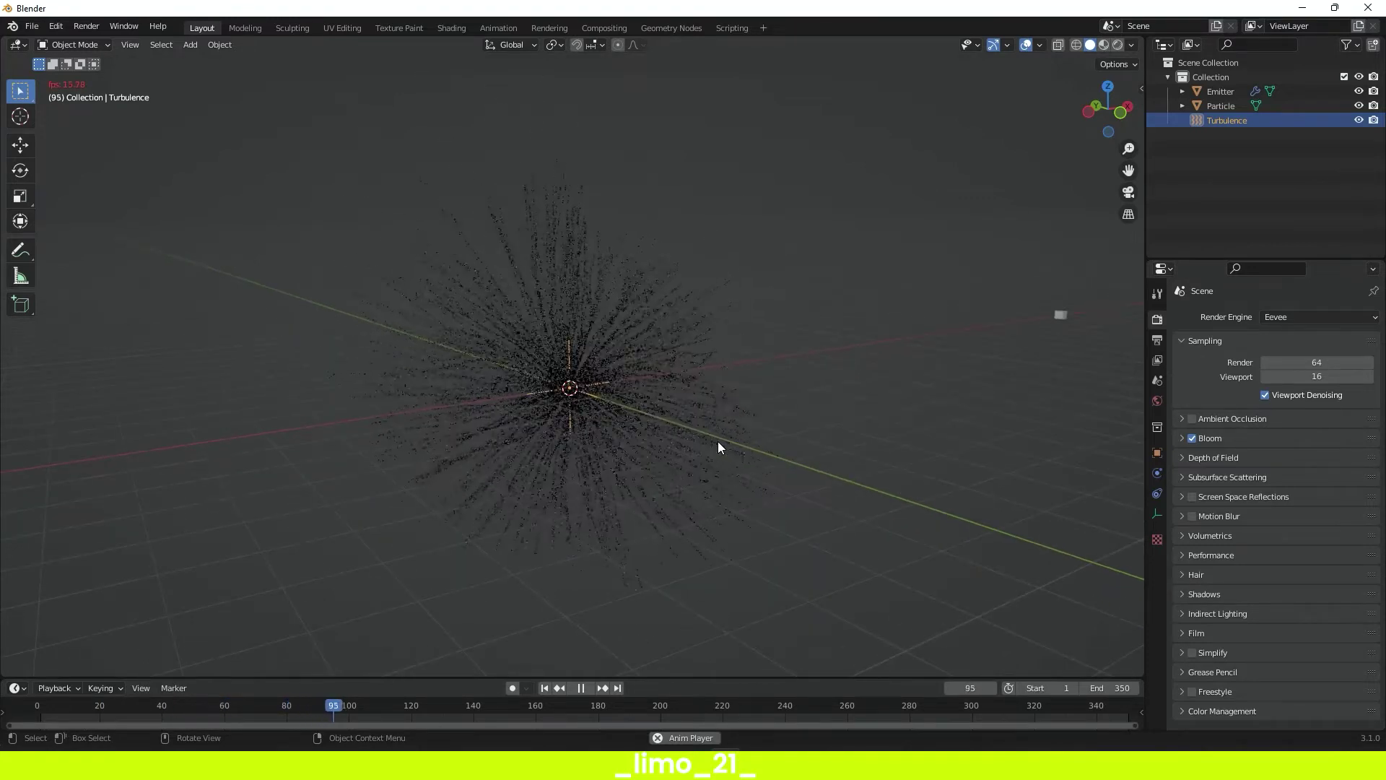
{"action": "key", "text": "space"}
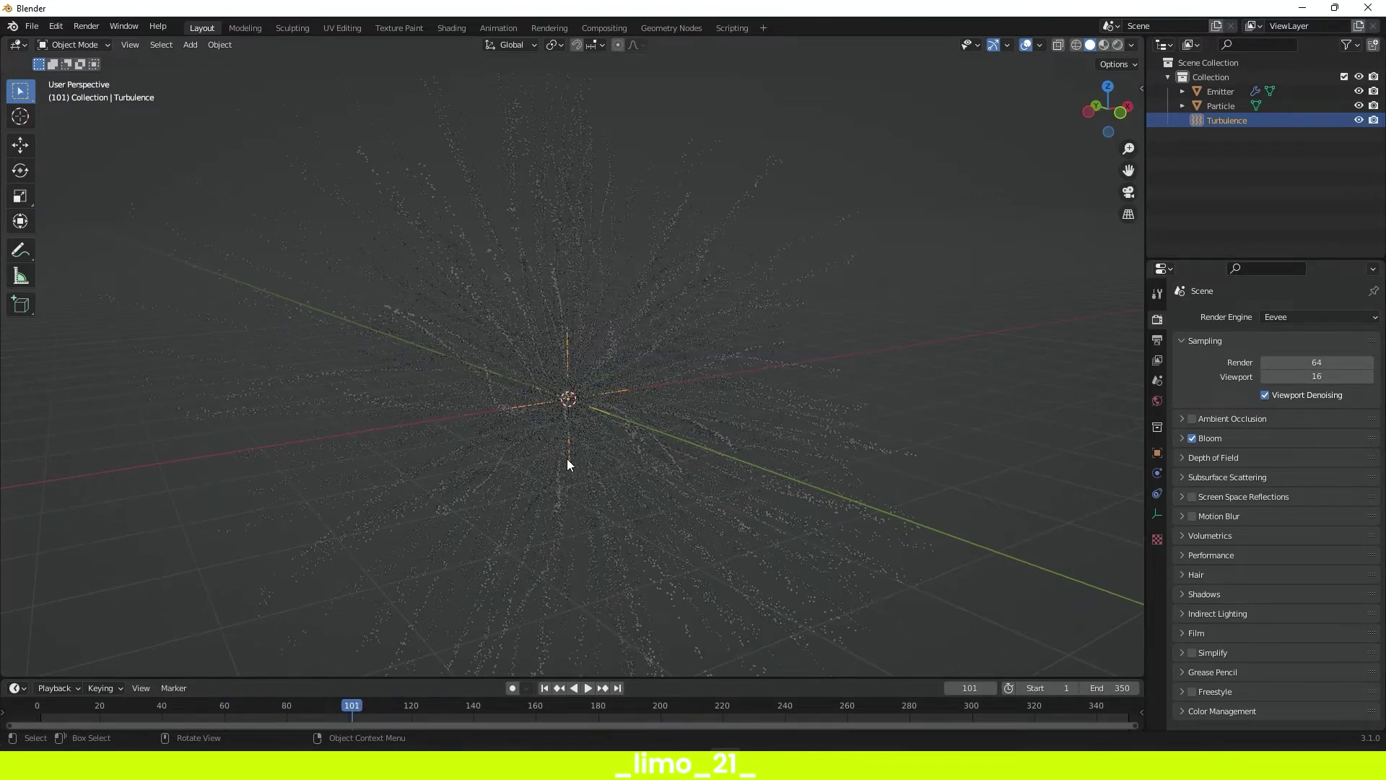
- Set the Turbulence force field's strength to 5 in its physics settings
{"action": "left_click", "coordinate": [1159, 514]}
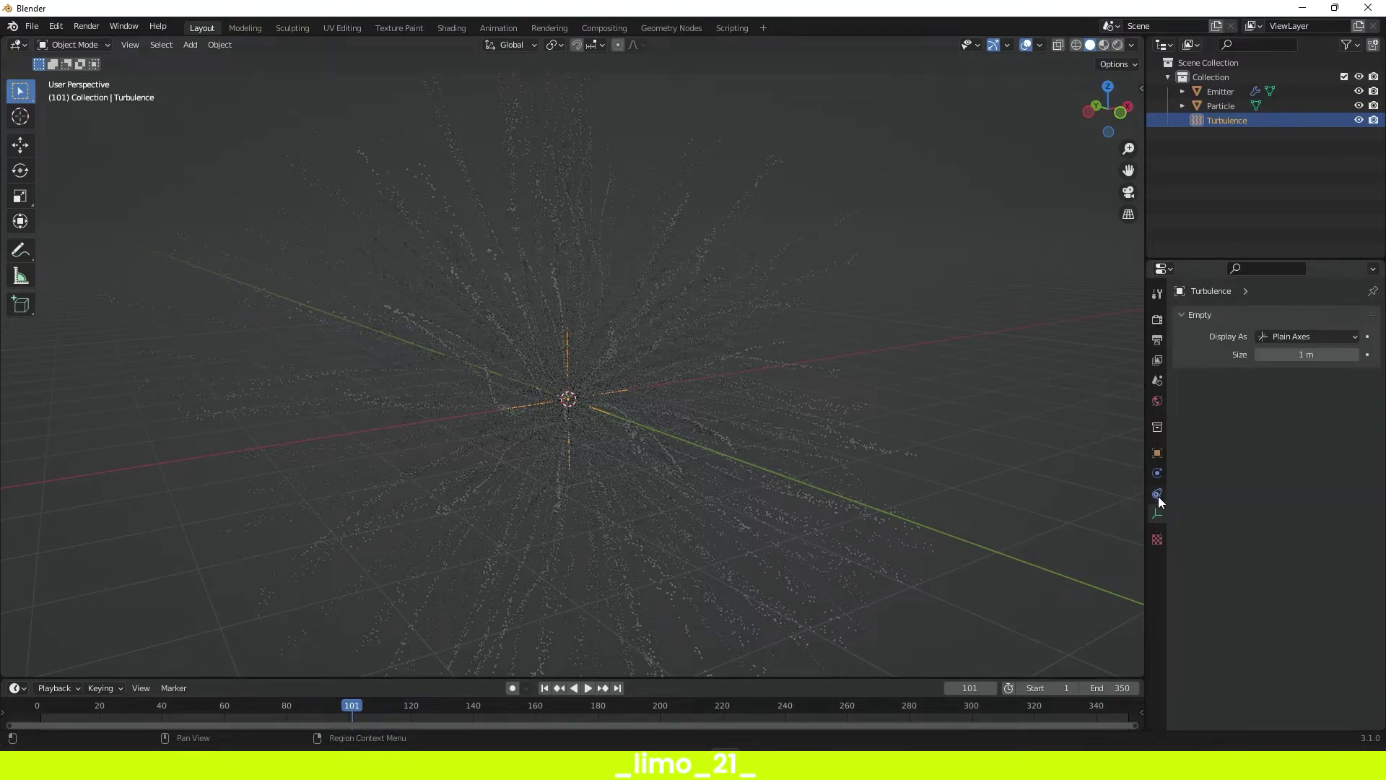
{"action": "left_click", "coordinate": [1157, 471]}
{"action": "left_click", "coordinate": [1154, 493]}
{"action": "left_click", "coordinate": [1153, 479]}
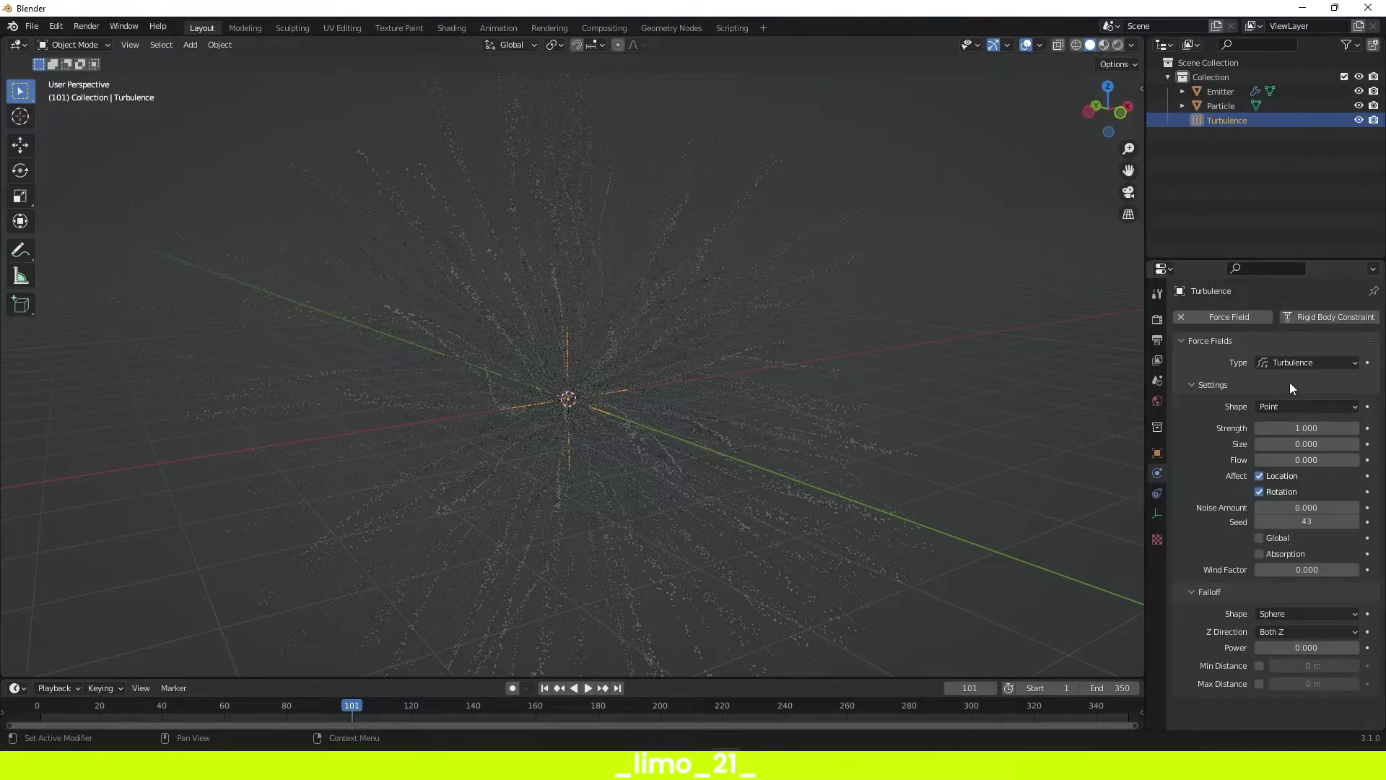
{"action": "left_click", "coordinate": [1278, 428]}
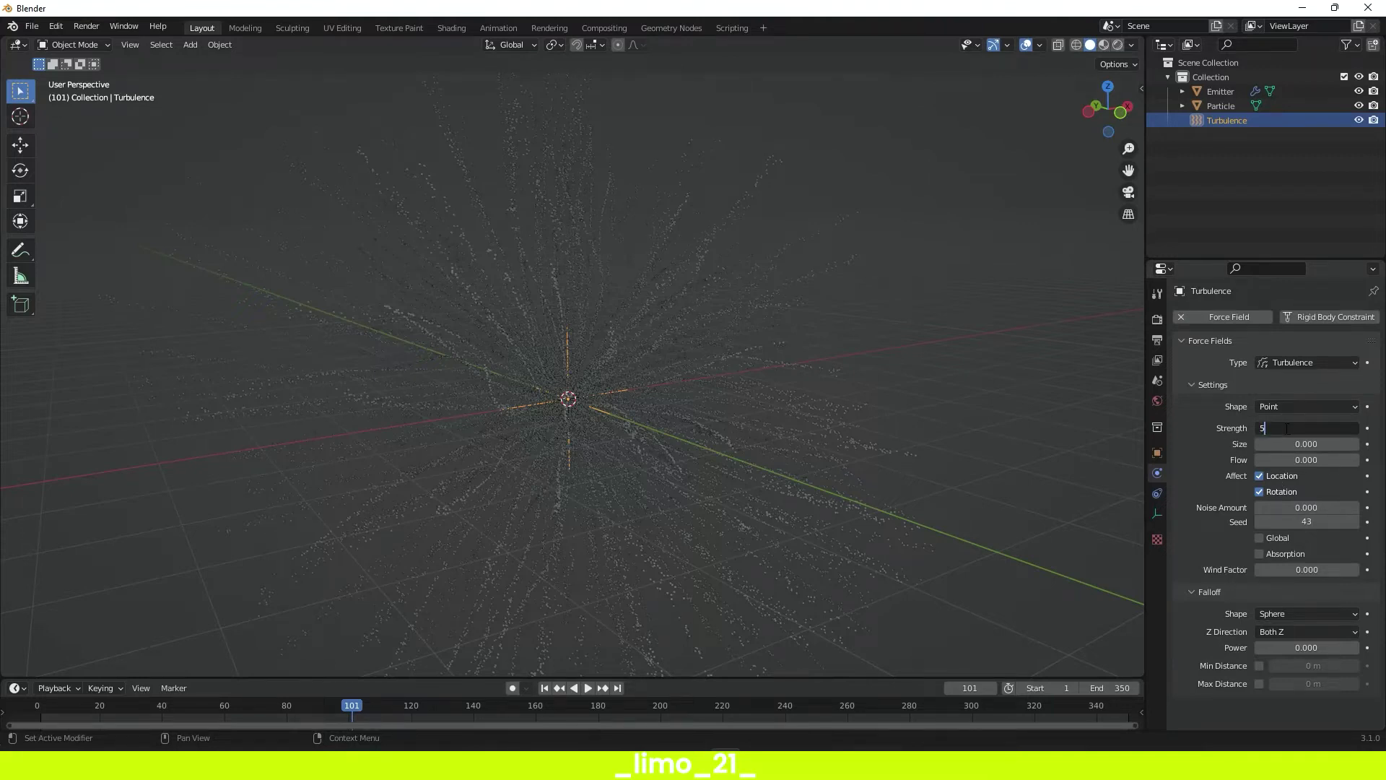
{"action": "key", "text": "Return"}
- Replay the animation from near the first frame to check the particle motion under the stronger turbulence, and stop it
{"action": "left_click_drag", "start_coordinate": [138, 708], "coordinate": [45, 705]}
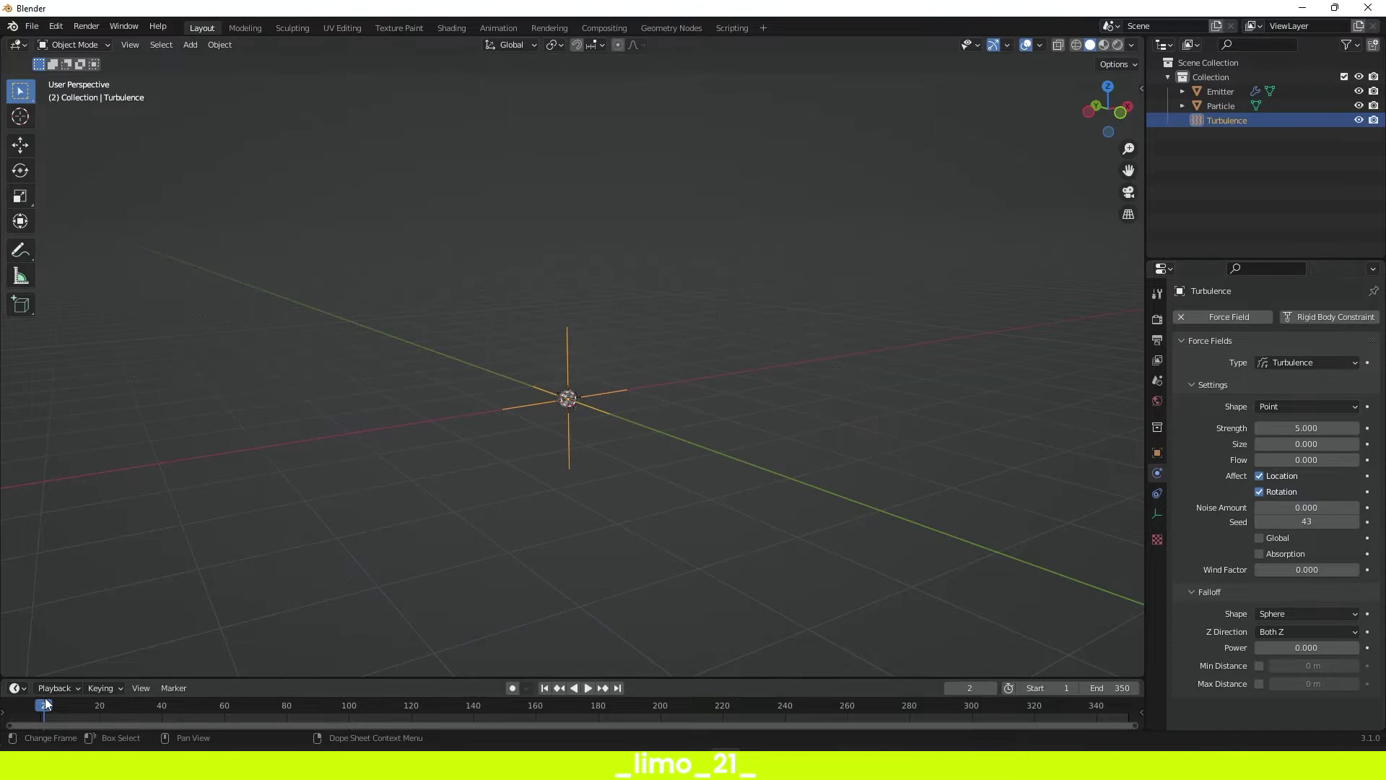
{"action": "key", "text": "space"}
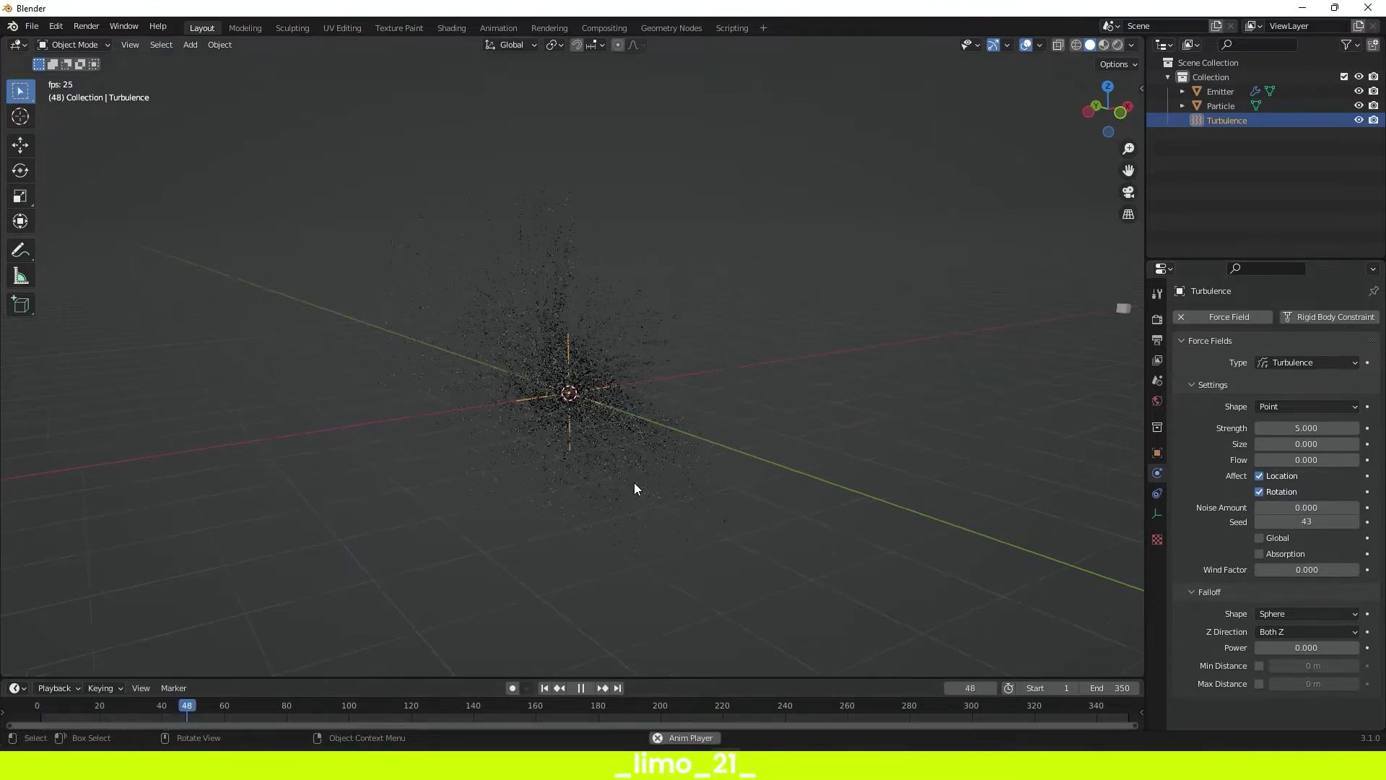
{"action": "middle_click_drag", "start_coordinate": [661, 478], "coordinate": [641, 479]}
{"action": "key", "text": "space"}
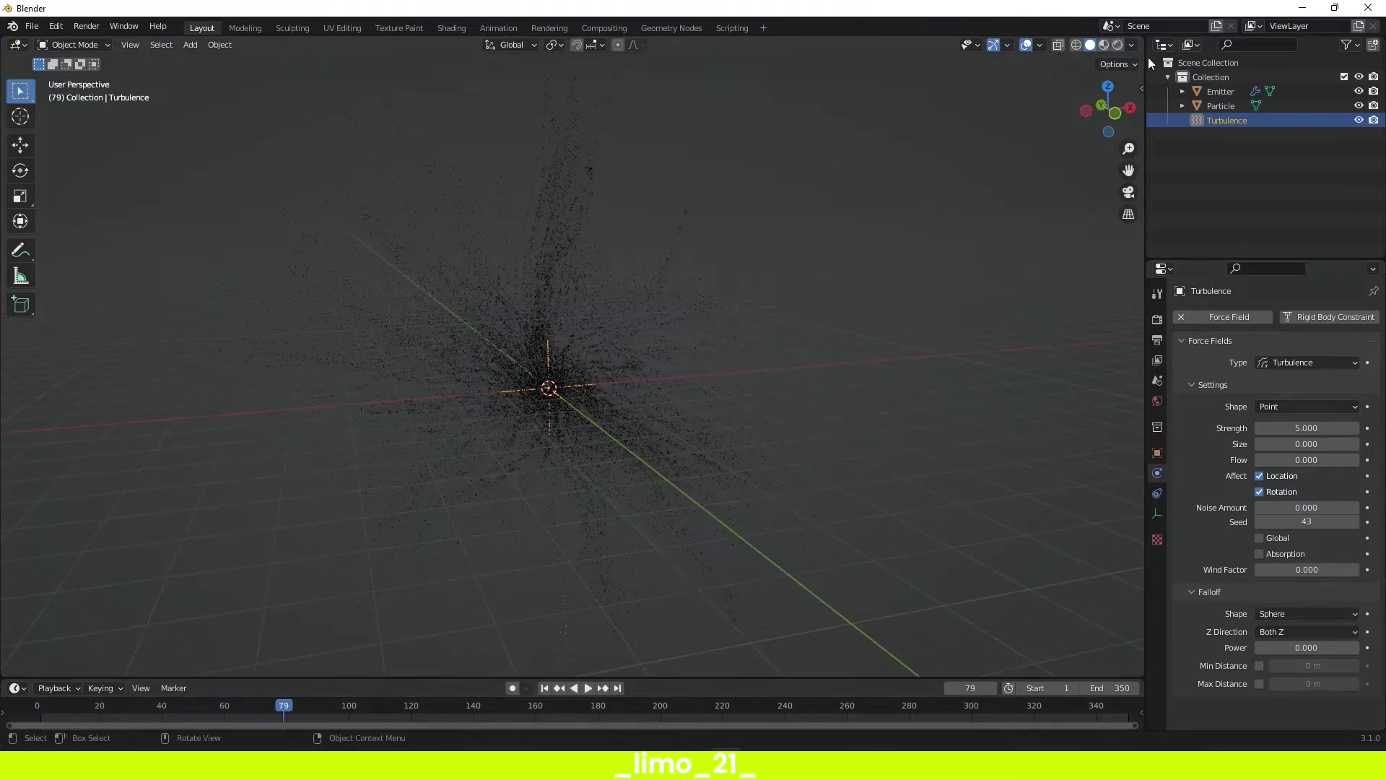
- Switch the scene to rendered shading, continue playback to examine the glowing turbulent particles, and stop it
{"action": "left_click", "coordinate": [1117, 45]}
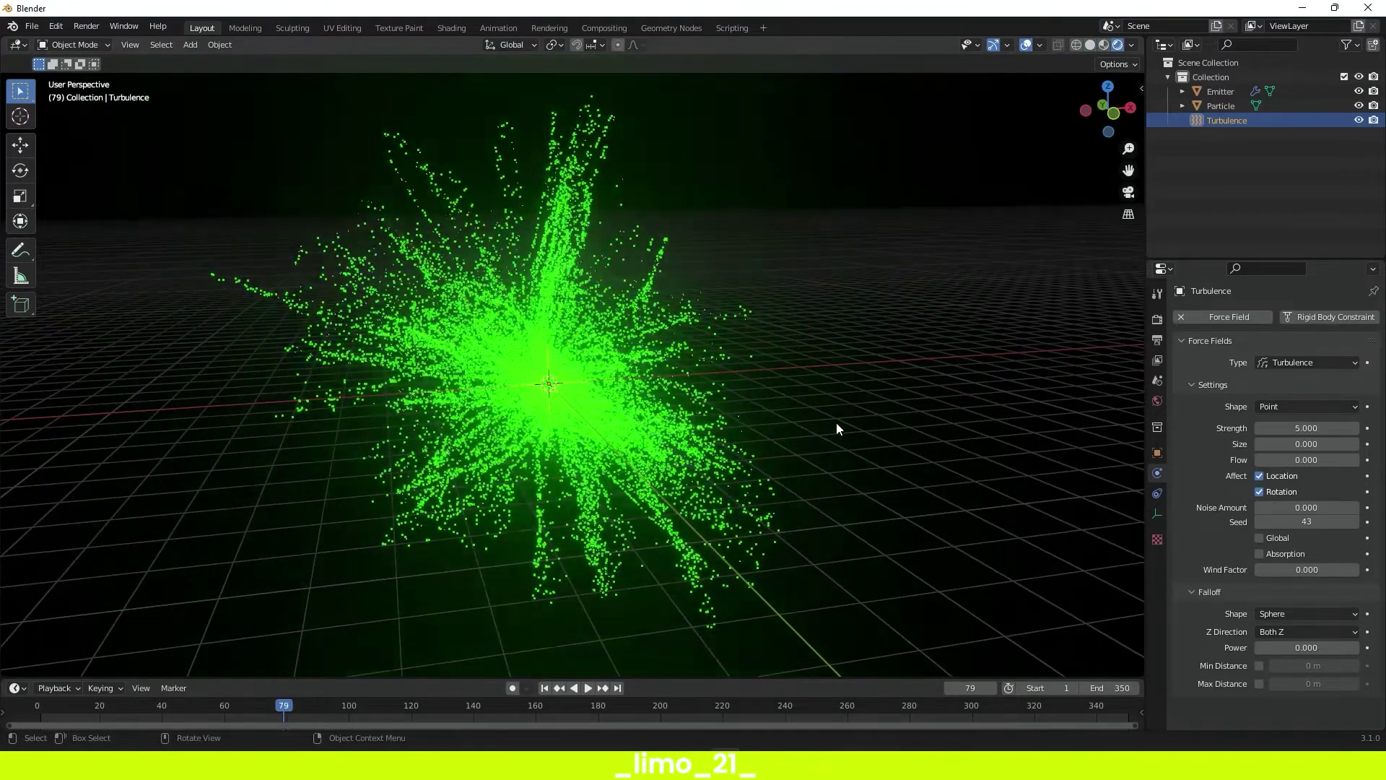
{"action": "key", "text": "space"}
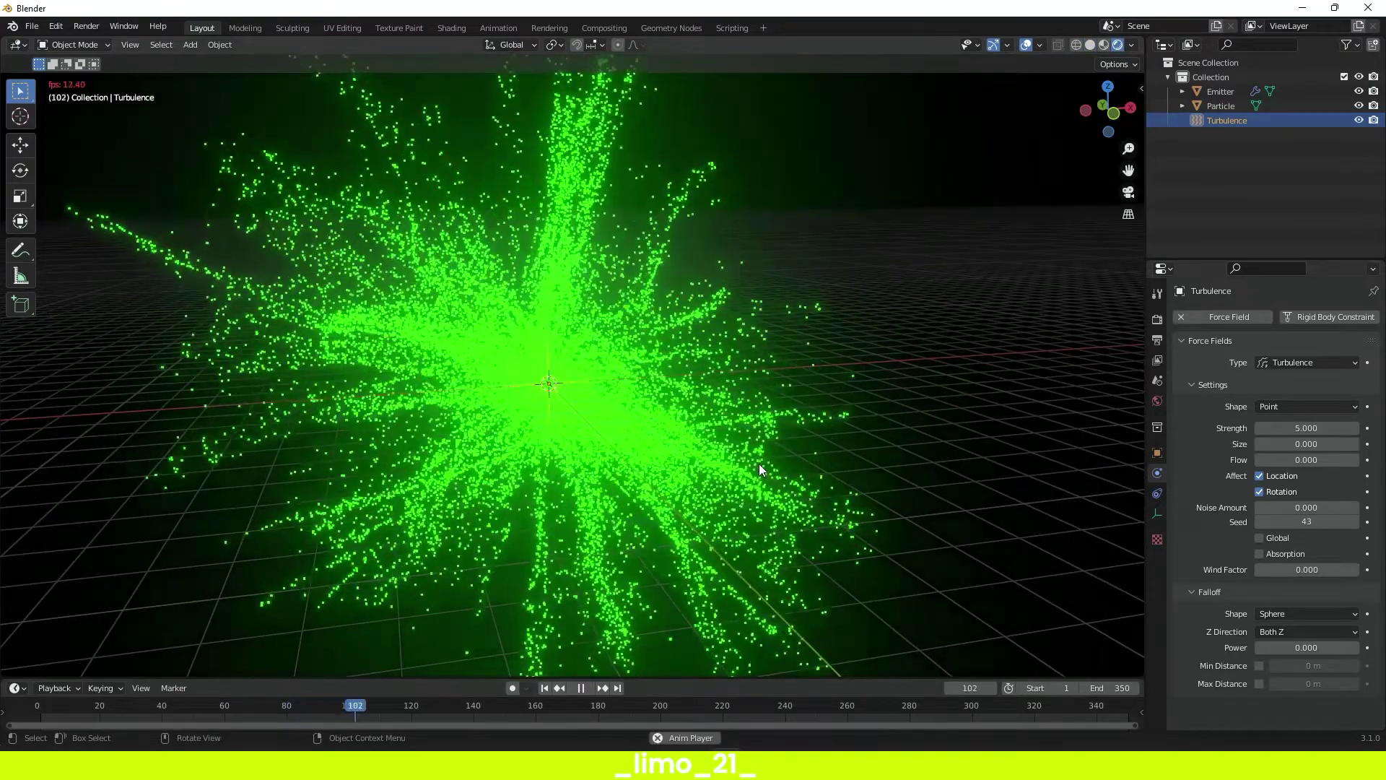
{"action": "key", "text": "space"}
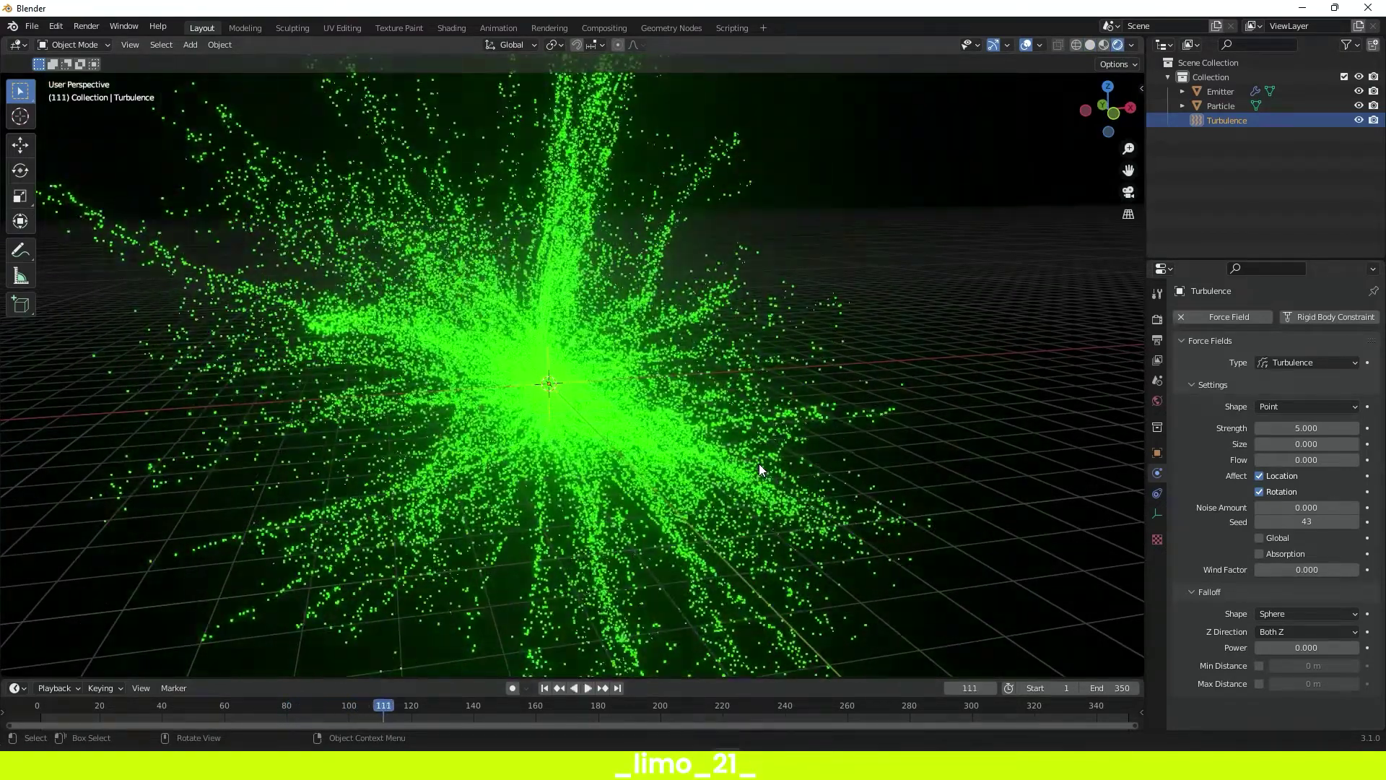
- Increase the Turbulence force field's strength to 8, and raise it further to 10
{"action": "left_click", "coordinate": [1307, 429]}
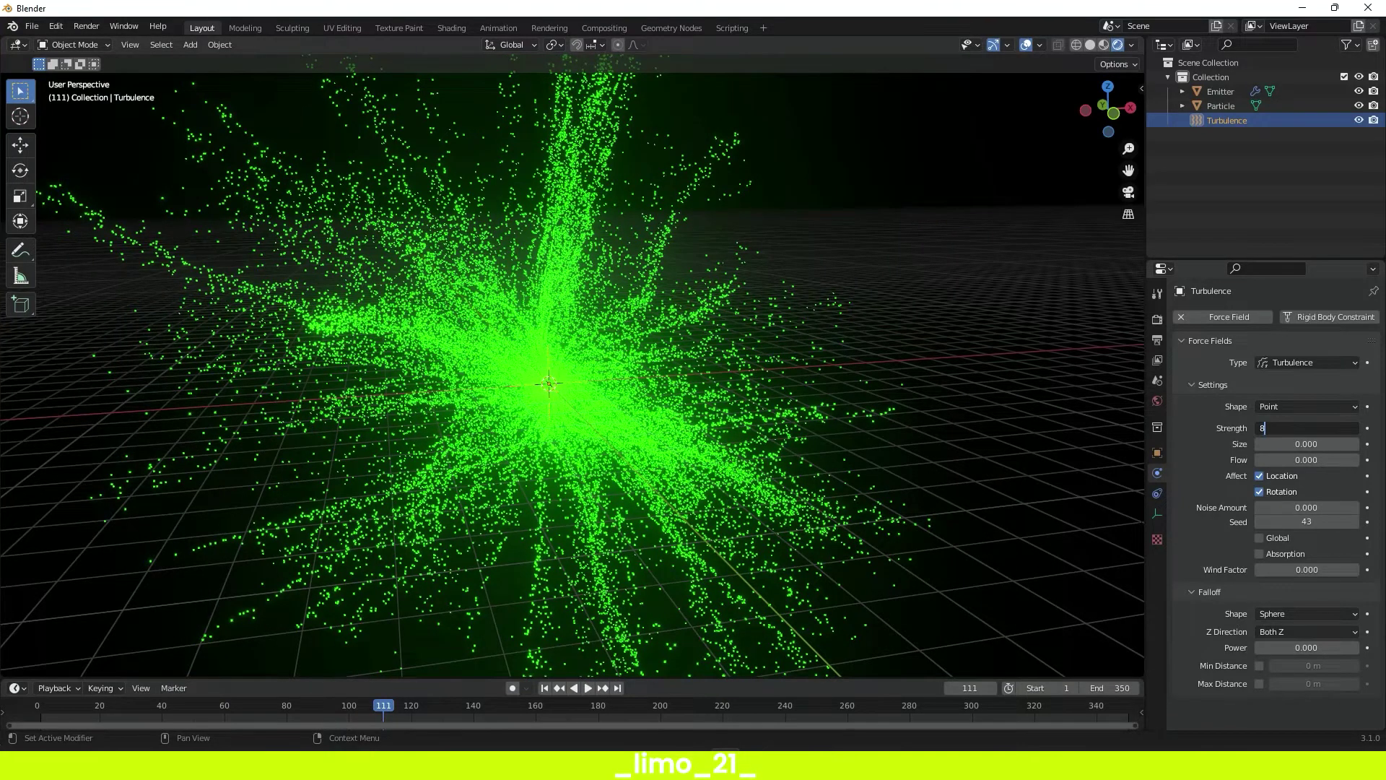
{"action": "type", "text": "8"}
{"action": "key", "text": "Return"}
{"action": "left_click", "coordinate": [1305, 429]}
{"action": "type", "text": "10"}
{"action": "key", "text": "Return"}
- Replay the animation from frame 1 to check how the particles react to the turbulence strength of 10
{"action": "key", "text": "shift+Left"}
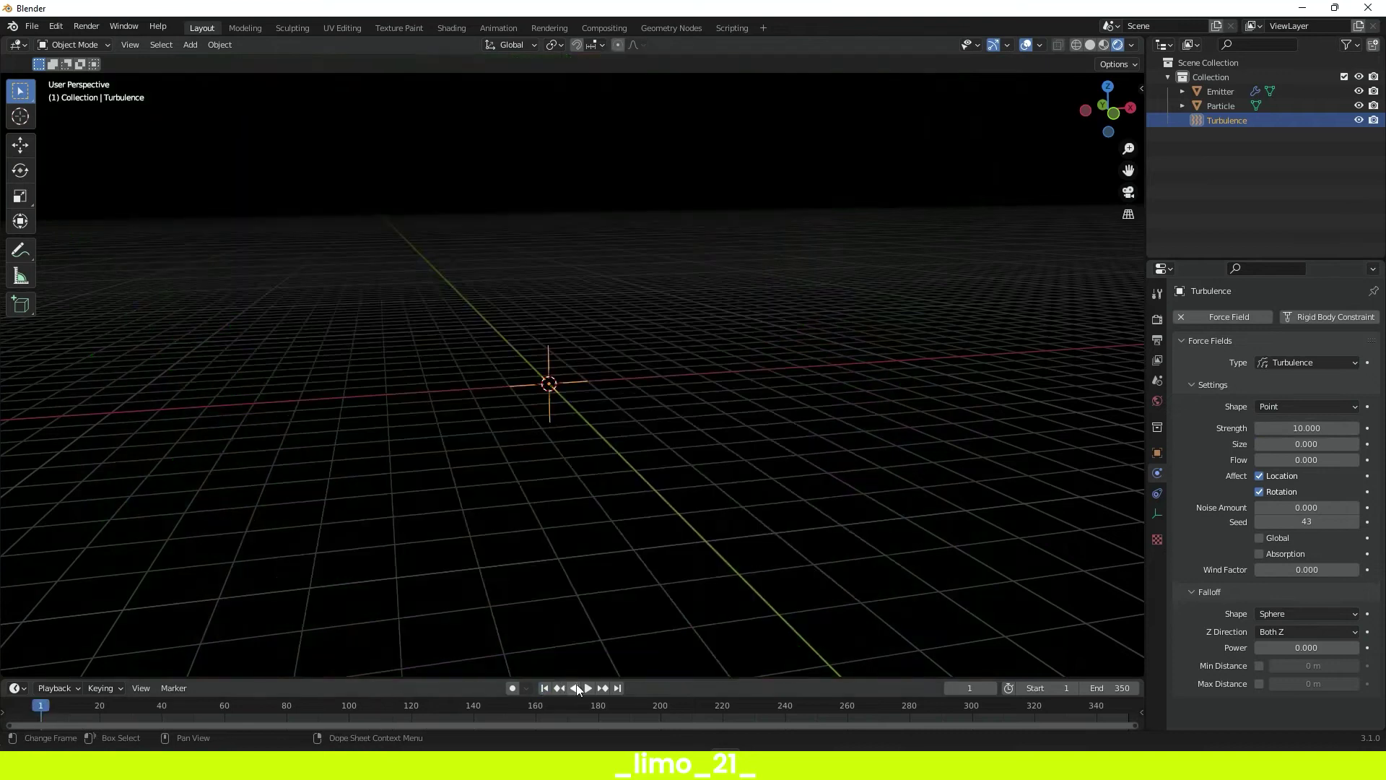
{"action": "left_click", "coordinate": [587, 687]}
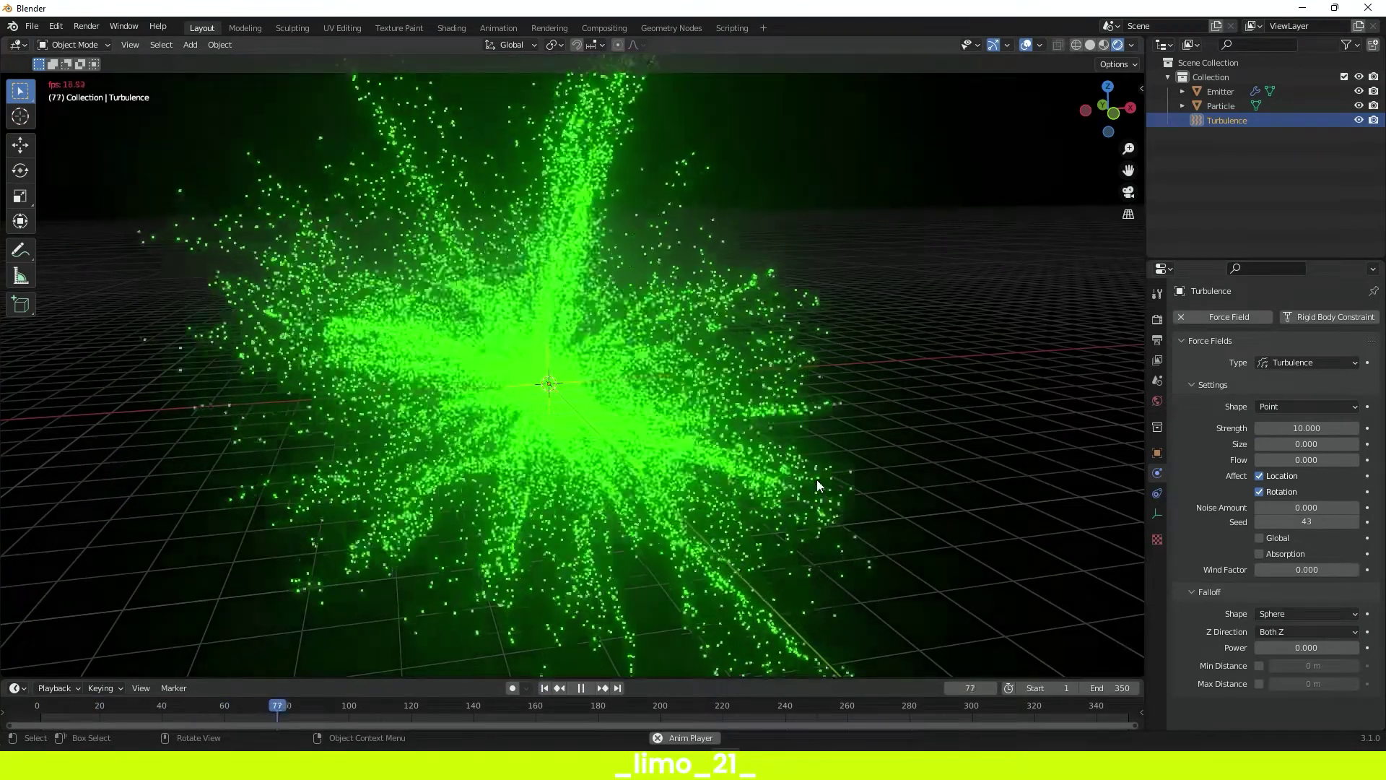
{"action": "key", "text": "space"}
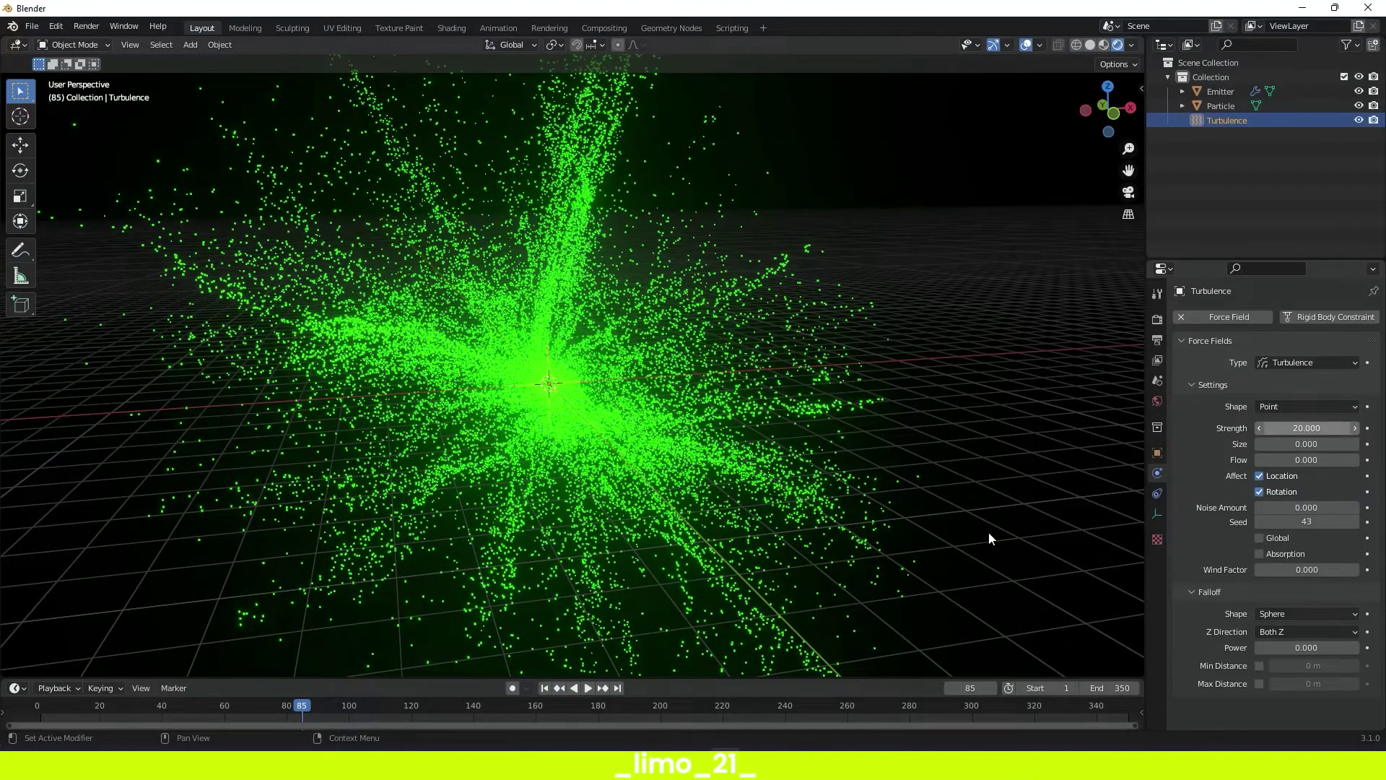
- Raise the Turbulence force field's strength to 30 with a flow of 3, and replay the animation to check the particle motion
{"action": "key", "text": "Return"}
{"action": "key", "text": "shift+ctrl+space"}
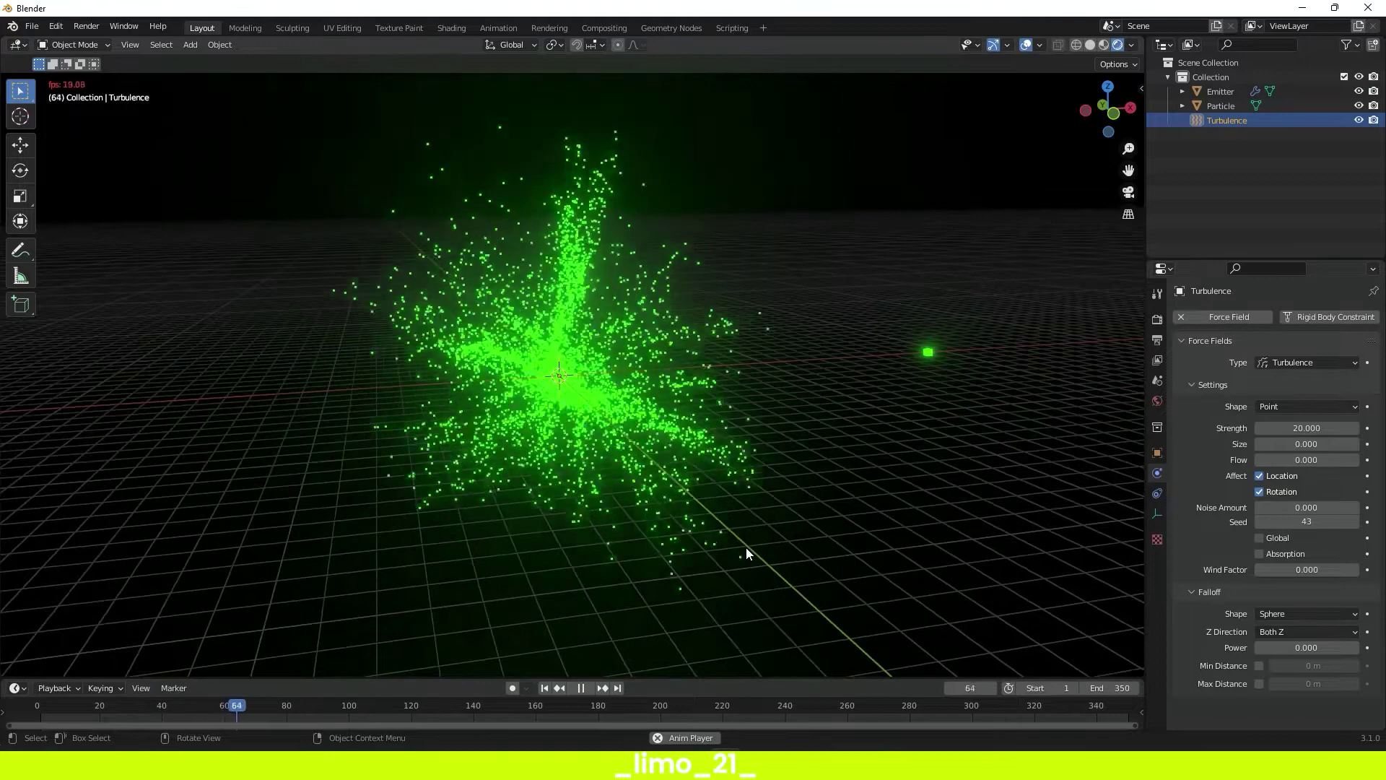
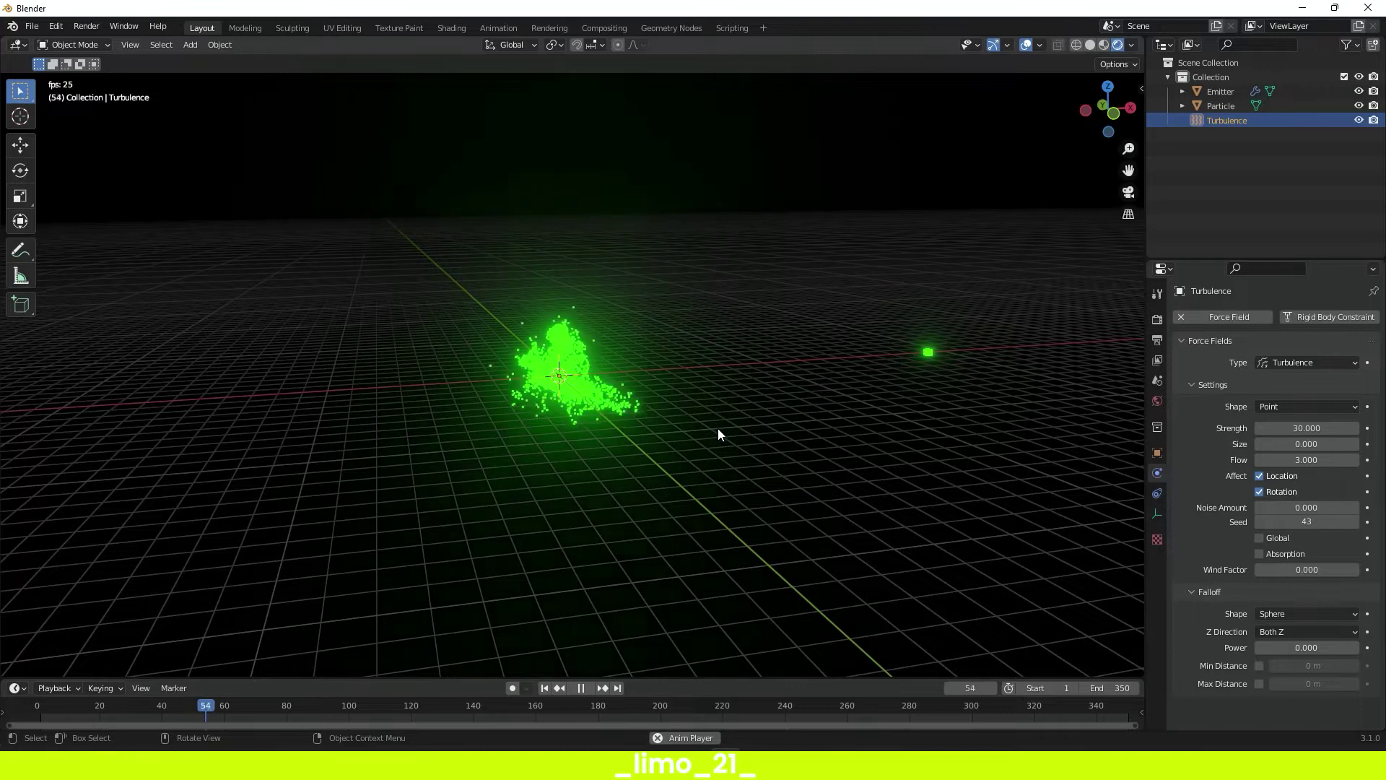
{"action": "scroll", "coordinate": [600, 408], "scroll_direction": "up", "scroll_amount": 4}
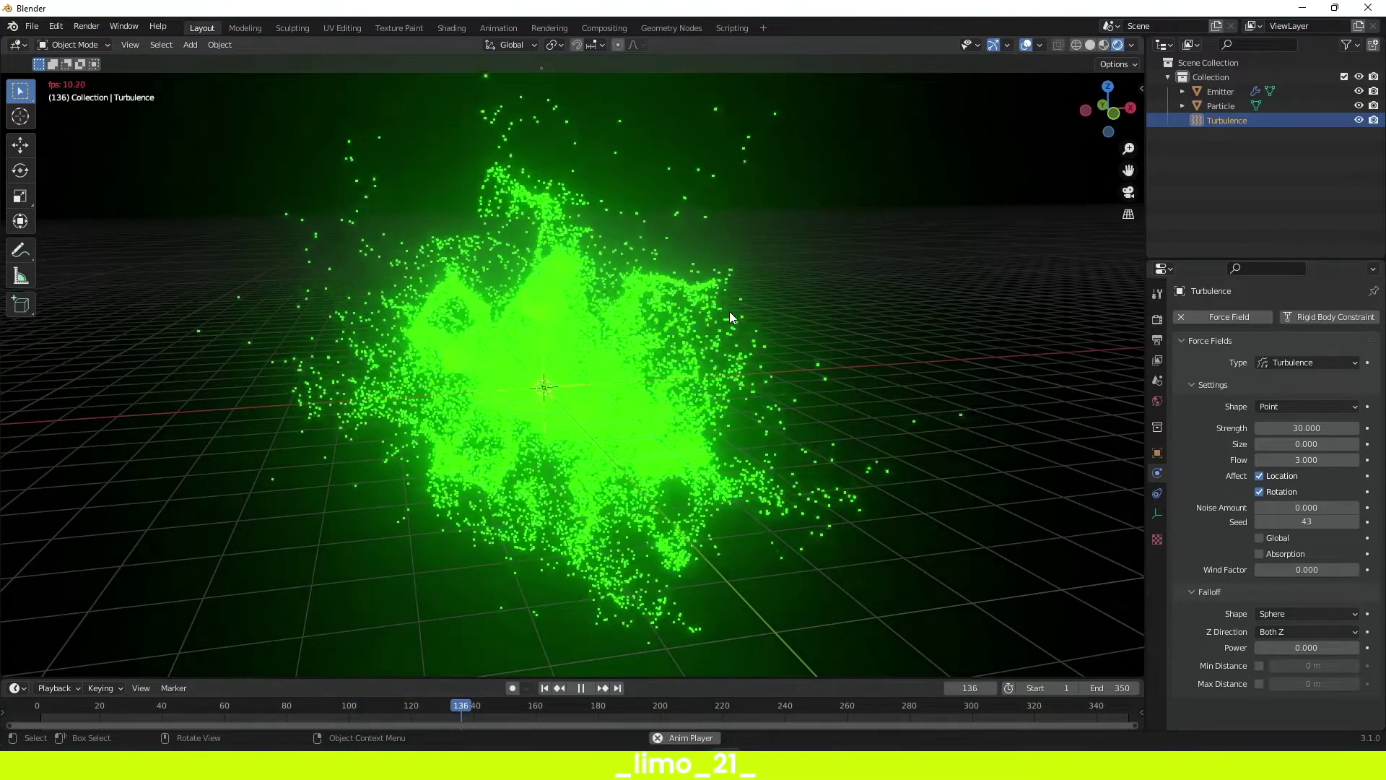
{"action": "key", "text": "space"}
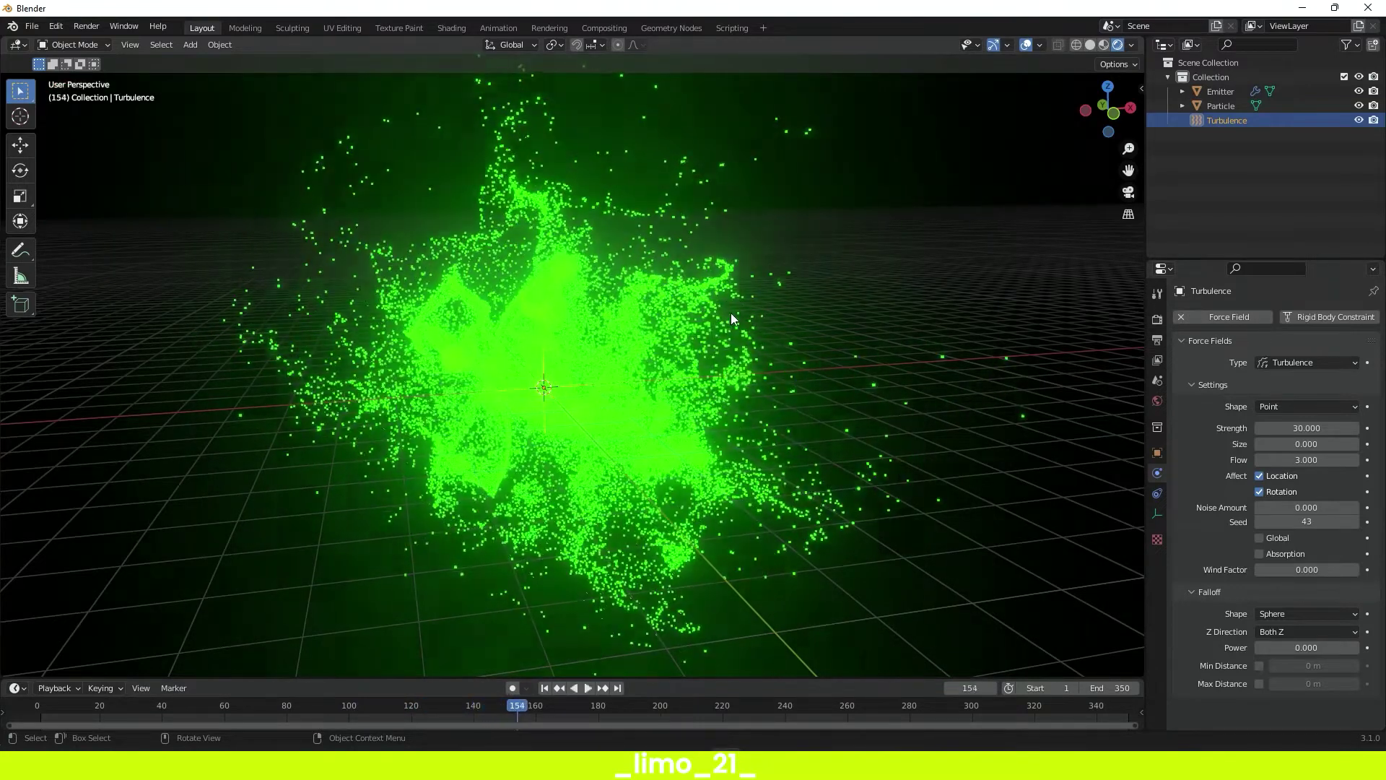
- Set the emission strength of the Particle object's material to 2 in the Shading workspace
{"action": "left_click", "coordinate": [638, 400]}
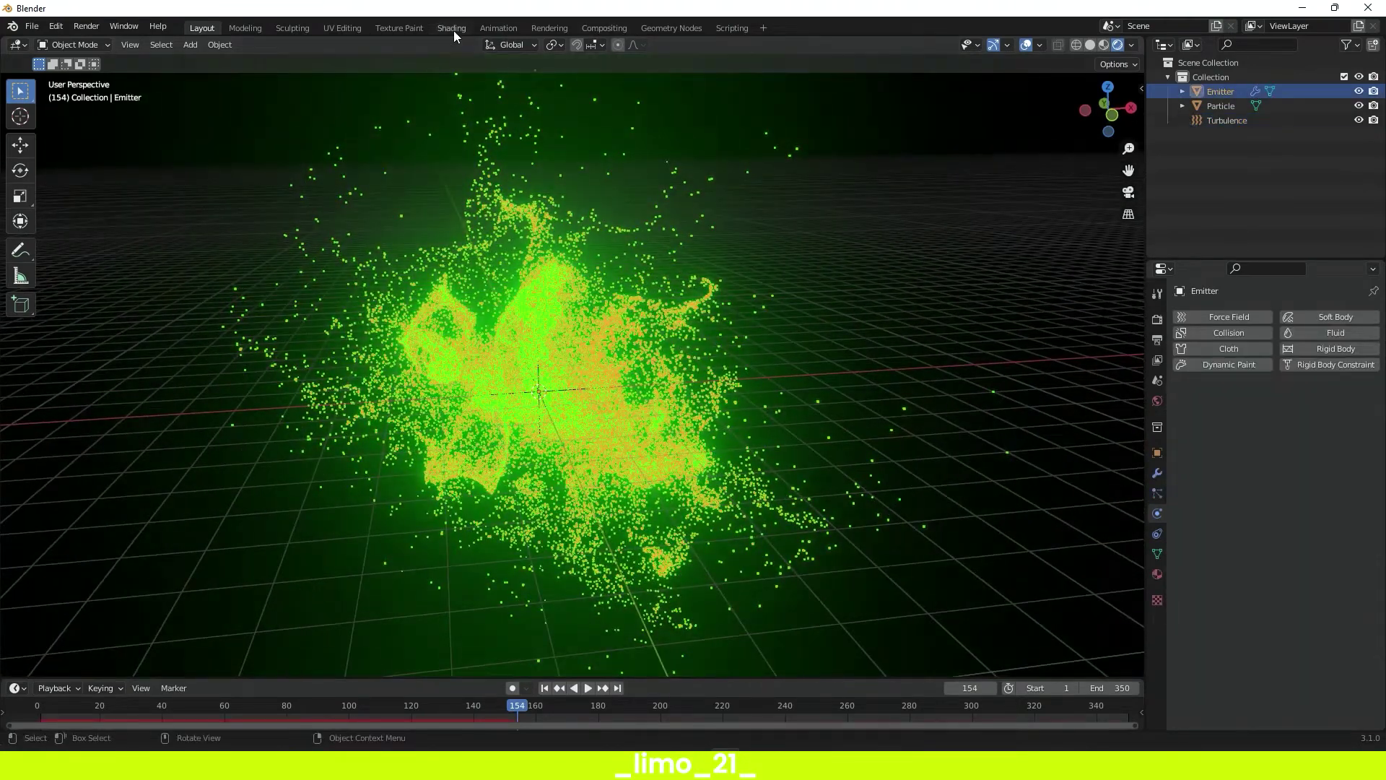
{"action": "left_click", "coordinate": [453, 28]}
{"action": "middle_click_drag", "start_coordinate": [981, 298], "coordinate": [881, 303]}
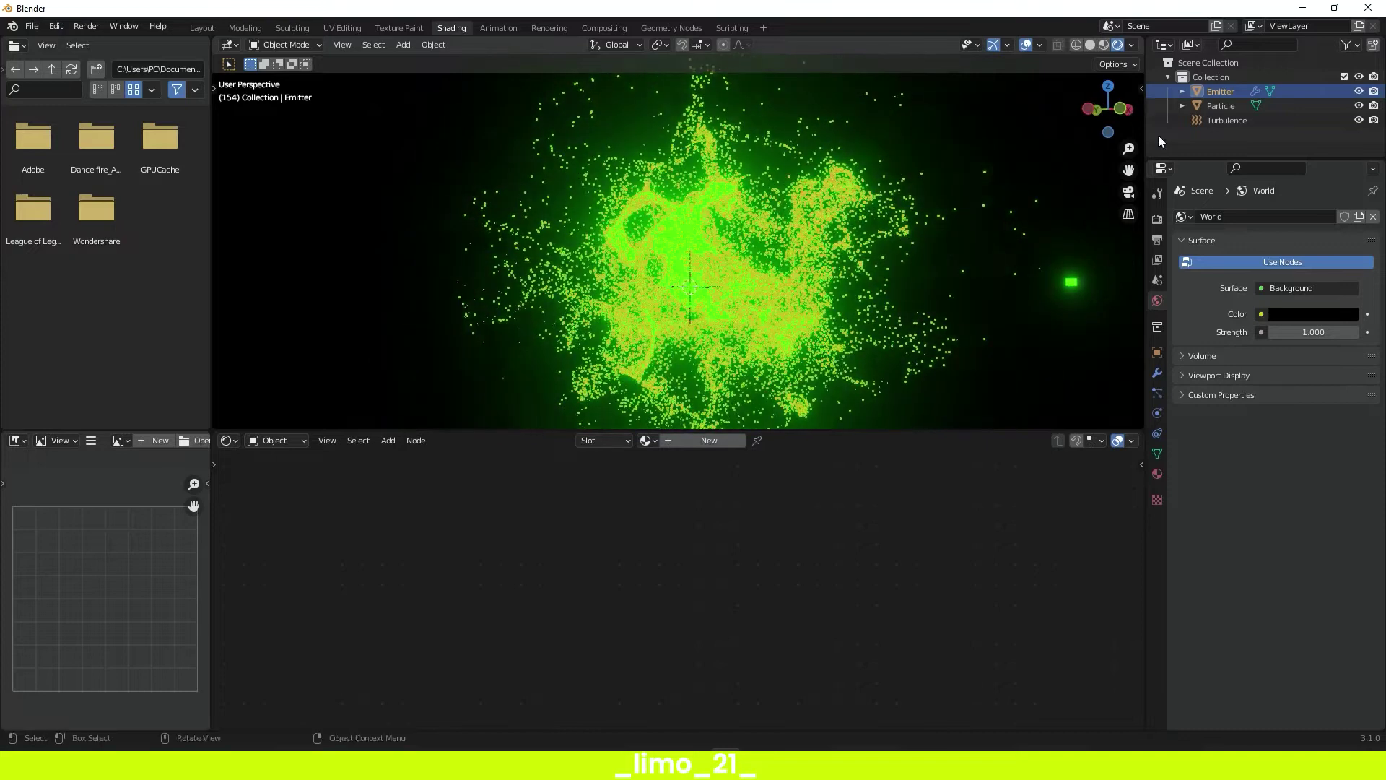
{"action": "left_click", "coordinate": [1219, 106]}
{"action": "left_click_drag", "start_coordinate": [650, 579], "coordinate": [599, 579]}
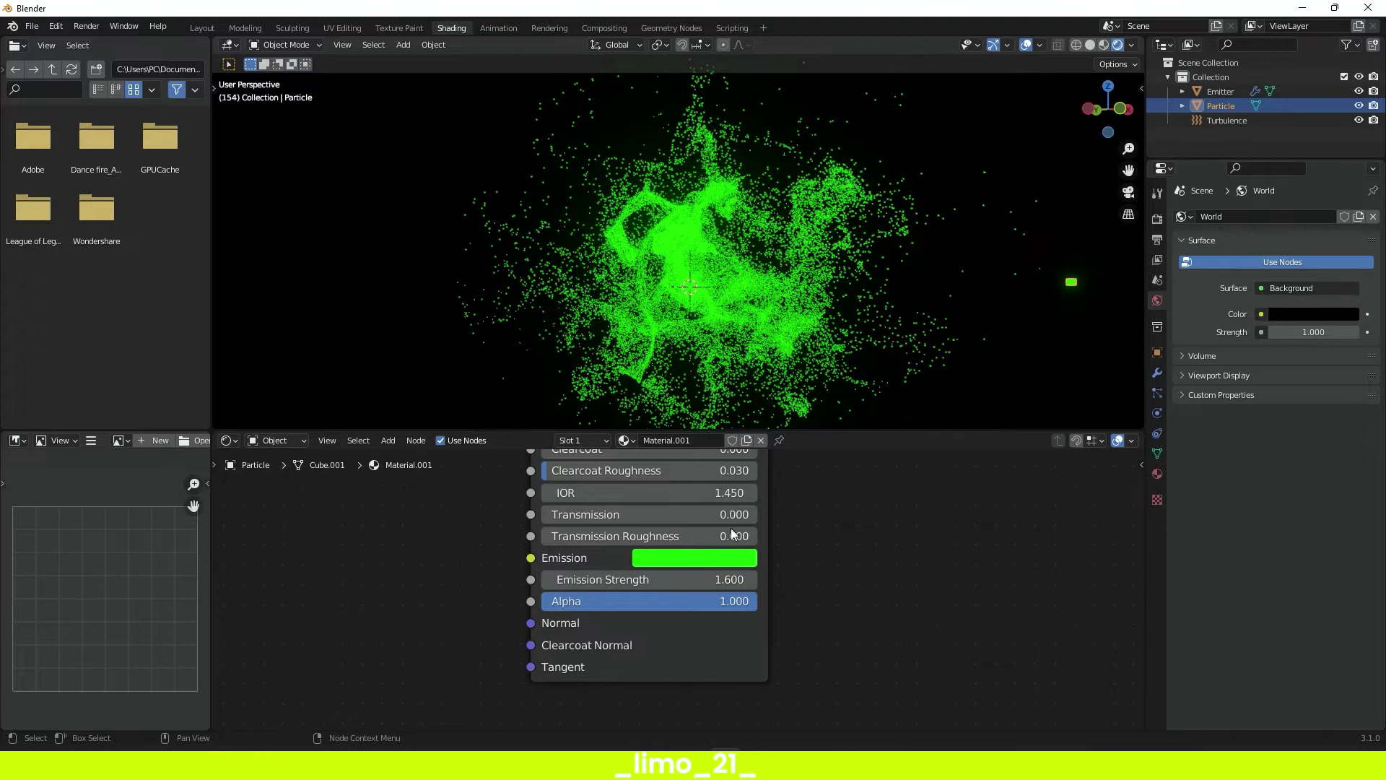
{"action": "middle_click_drag", "start_coordinate": [653, 180], "coordinate": [618, 170]}
{"action": "left_click", "coordinate": [688, 577]}
{"action": "type", "text": "2"}
{"action": "key", "text": "Return"}
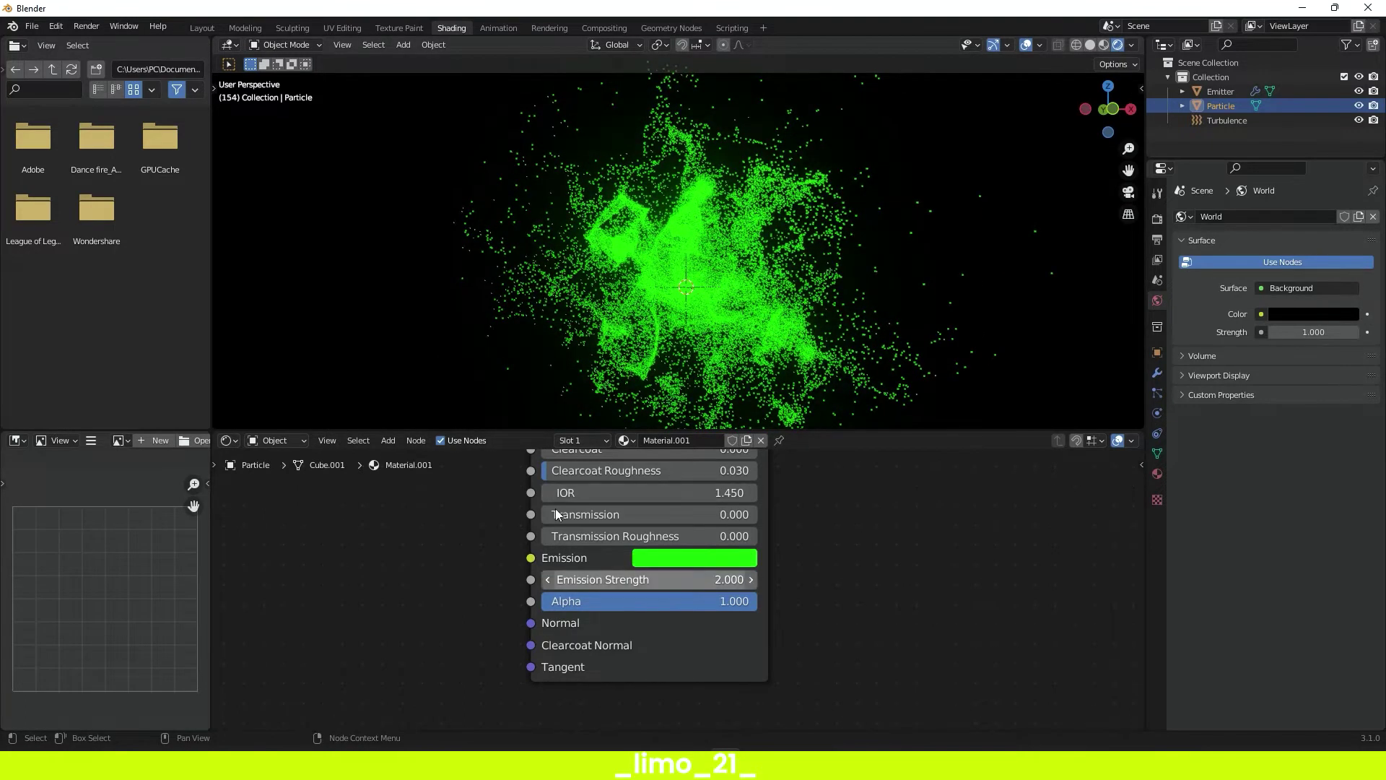
- Return to the Layout workspace and continue playback to examine the brighter particles from different angles
{"action": "left_click", "coordinate": [203, 28]}
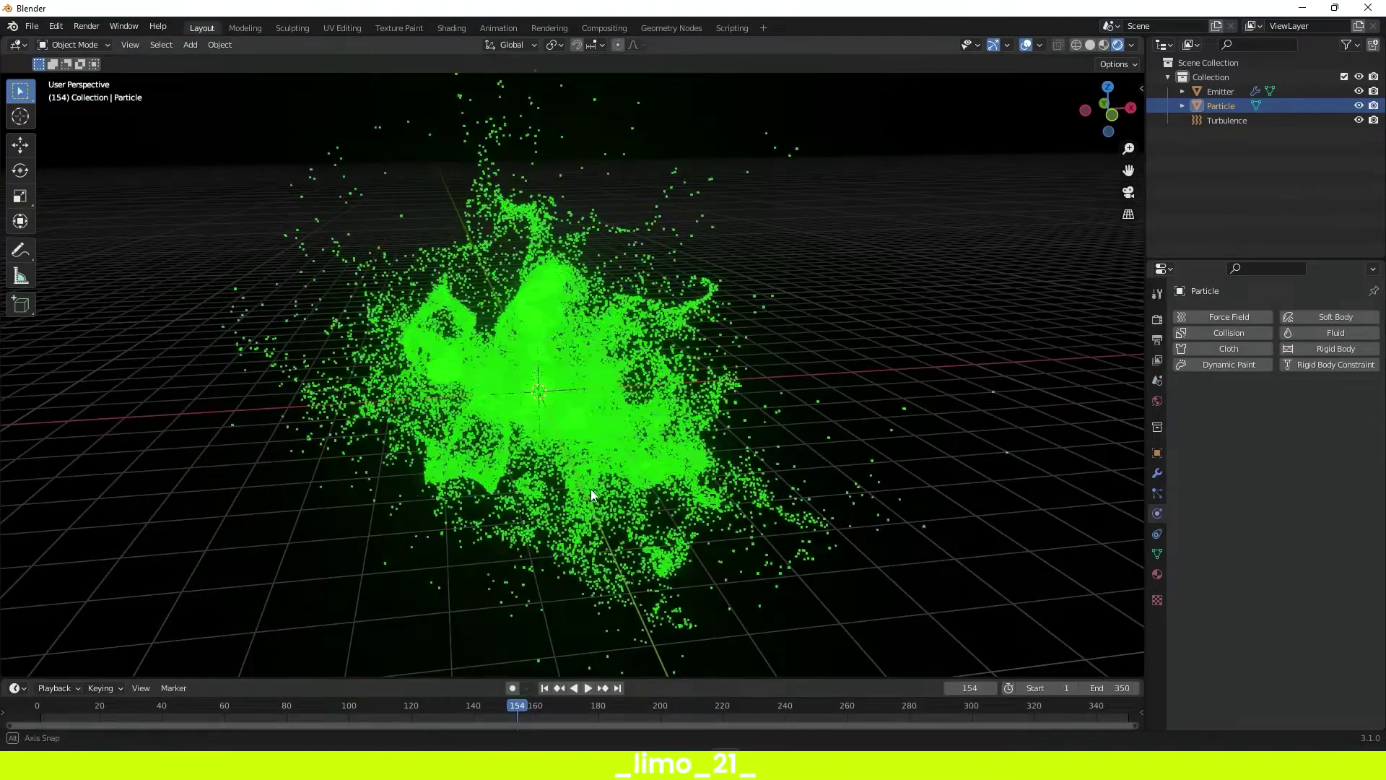
{"action": "middle_click_drag", "start_coordinate": [591, 488], "coordinate": [602, 484]}
{"action": "key", "text": "space"}
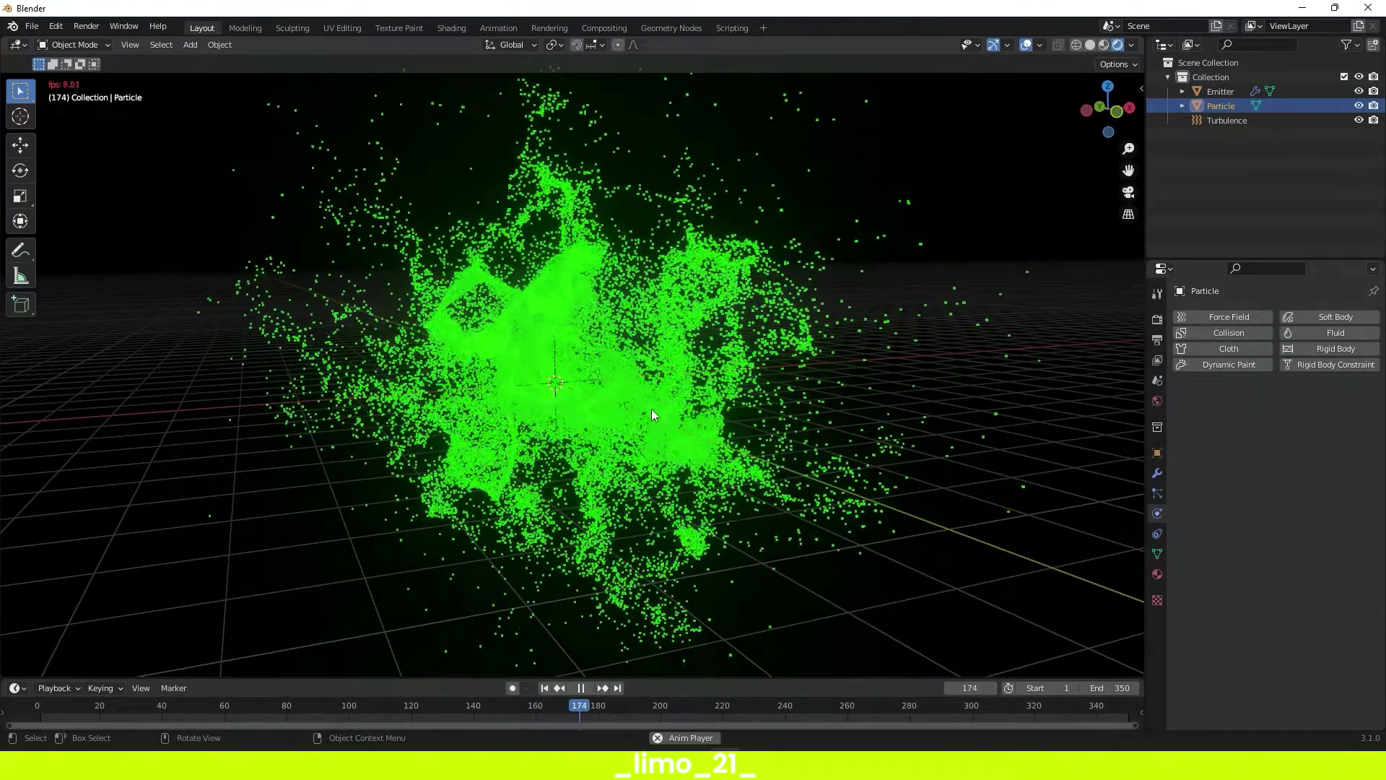
{"action": "key", "text": "space"}
{"action": "middle_click_drag", "start_coordinate": [692, 310], "coordinate": [765, 432]}
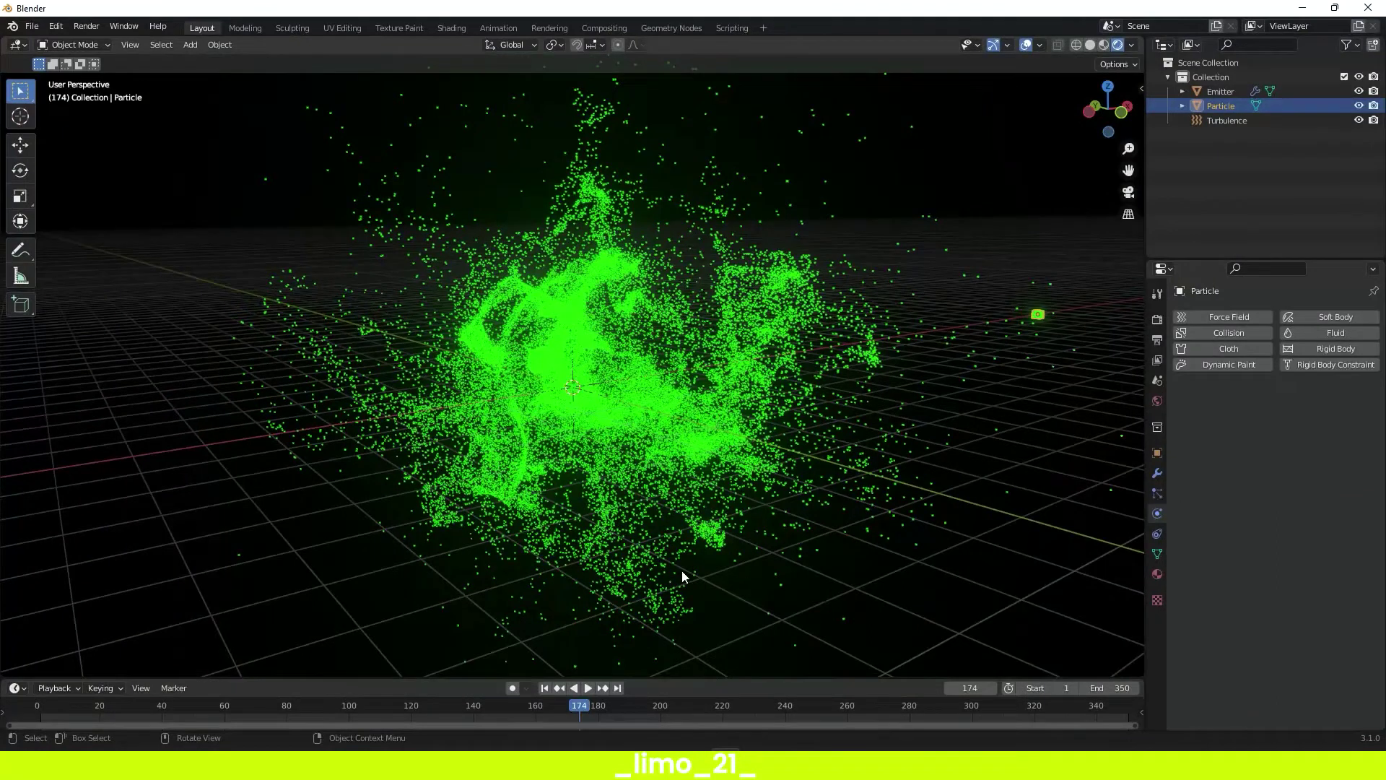
- Select the Turbulence force field and set its flow to 10
{"action": "left_click", "coordinate": [670, 423]}
{"action": "left_click", "coordinate": [1240, 120]}
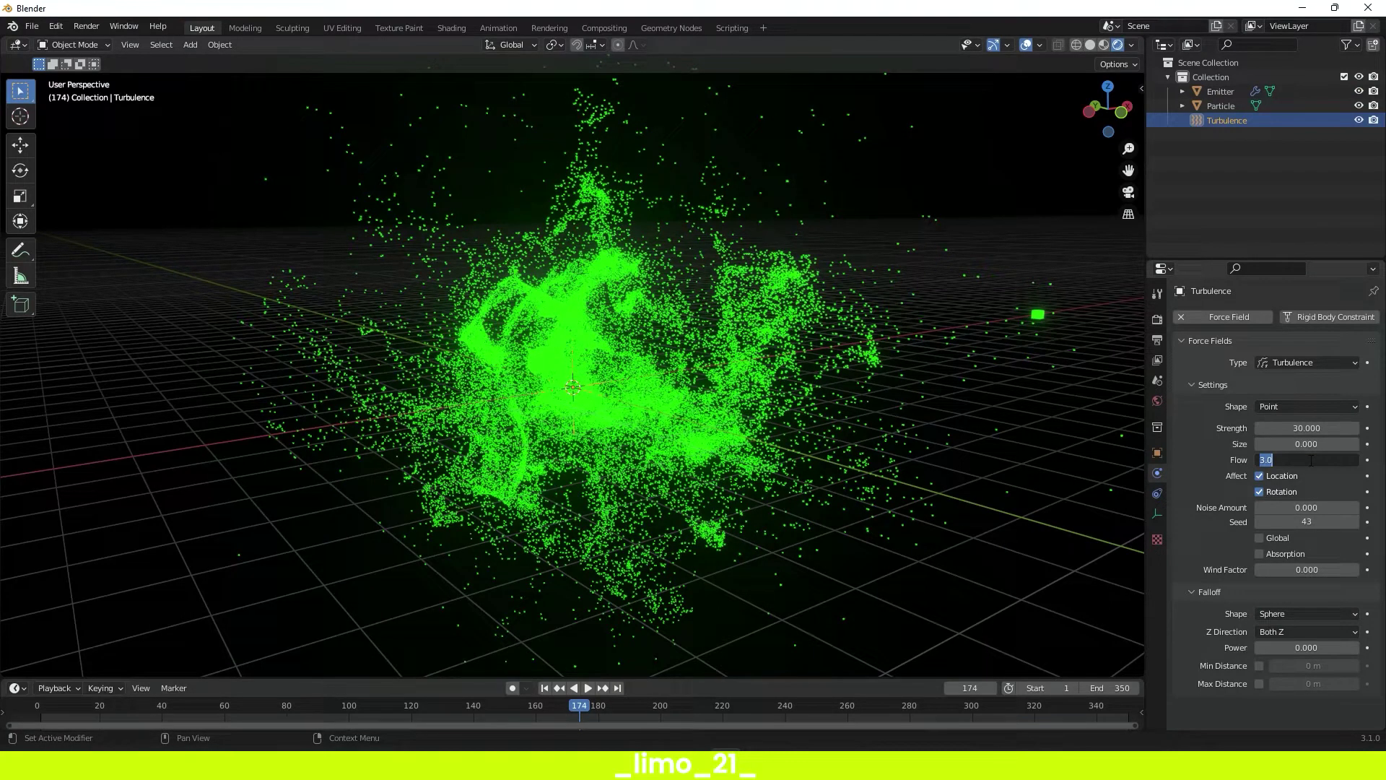
{"action": "left_click", "coordinate": [1312, 462]}
{"action": "type", "text": "10"}
{"action": "key", "text": "Return"}
- Replay the animation from the beginning to examine how the higher flow shapes the particle cloud, and stop it
{"action": "left_click_drag", "start_coordinate": [206, 701], "coordinate": [6, 715]}
{"action": "key", "text": "space"}
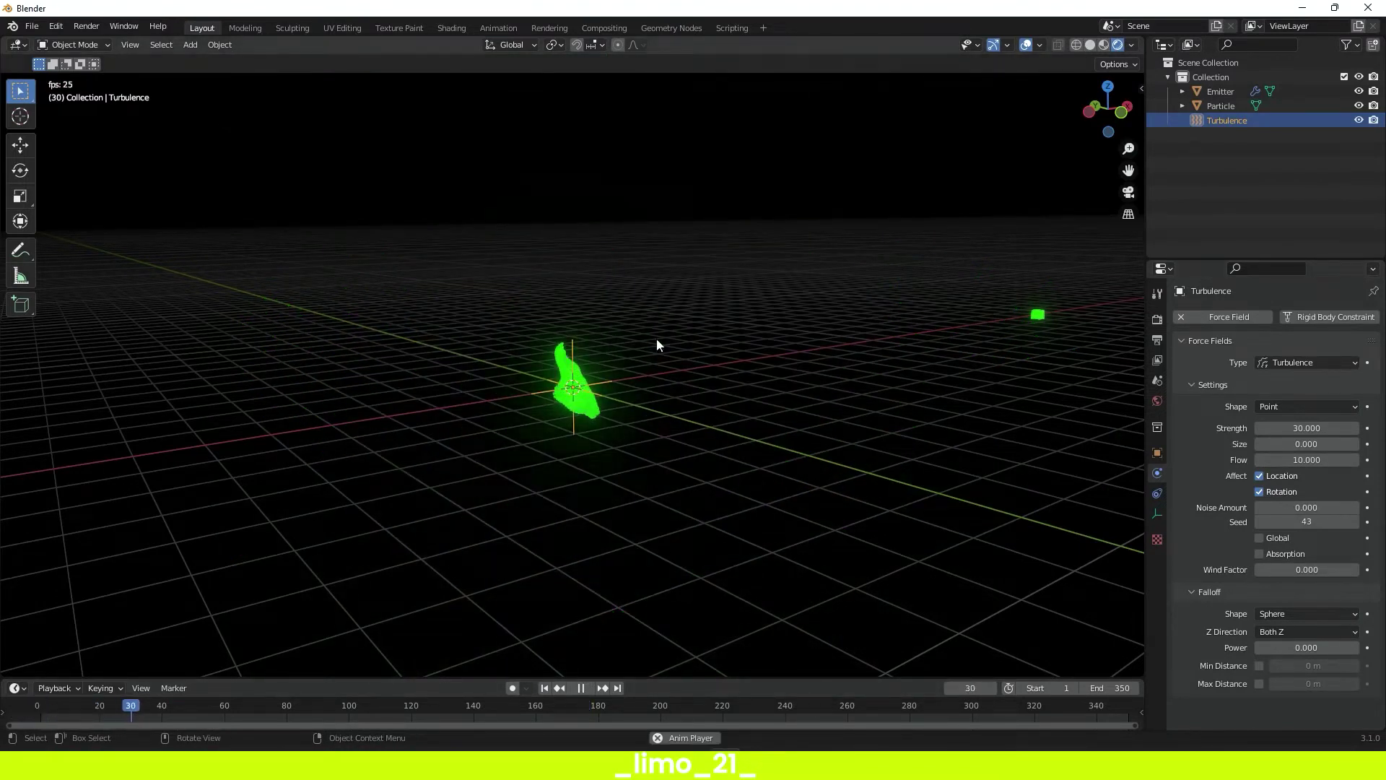
{"action": "middle_click_drag", "start_coordinate": [719, 412], "coordinate": [601, 418]}
{"action": "scroll", "coordinate": [660, 408], "scroll_direction": "up", "scroll_amount": 5}
{"action": "middle_click_drag", "start_coordinate": [494, 462], "coordinate": [605, 475]}
{"action": "key", "text": "space"}
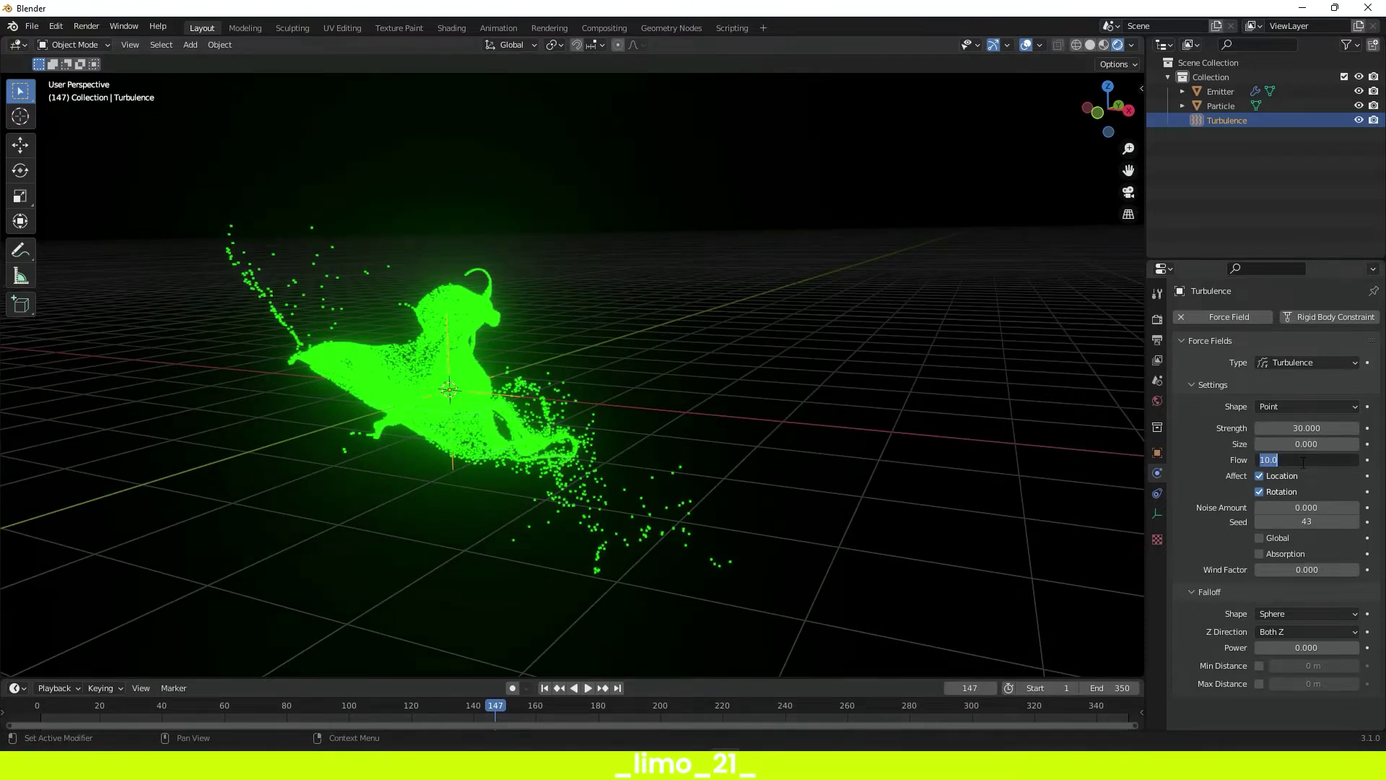
- Set the Turbulence flow back to 3 and replay the animation from frame 1 to check the particles from another angle
{"action": "key", "text": "Return"}
{"action": "key", "text": "shift+Left"}
{"action": "key", "text": "space"}
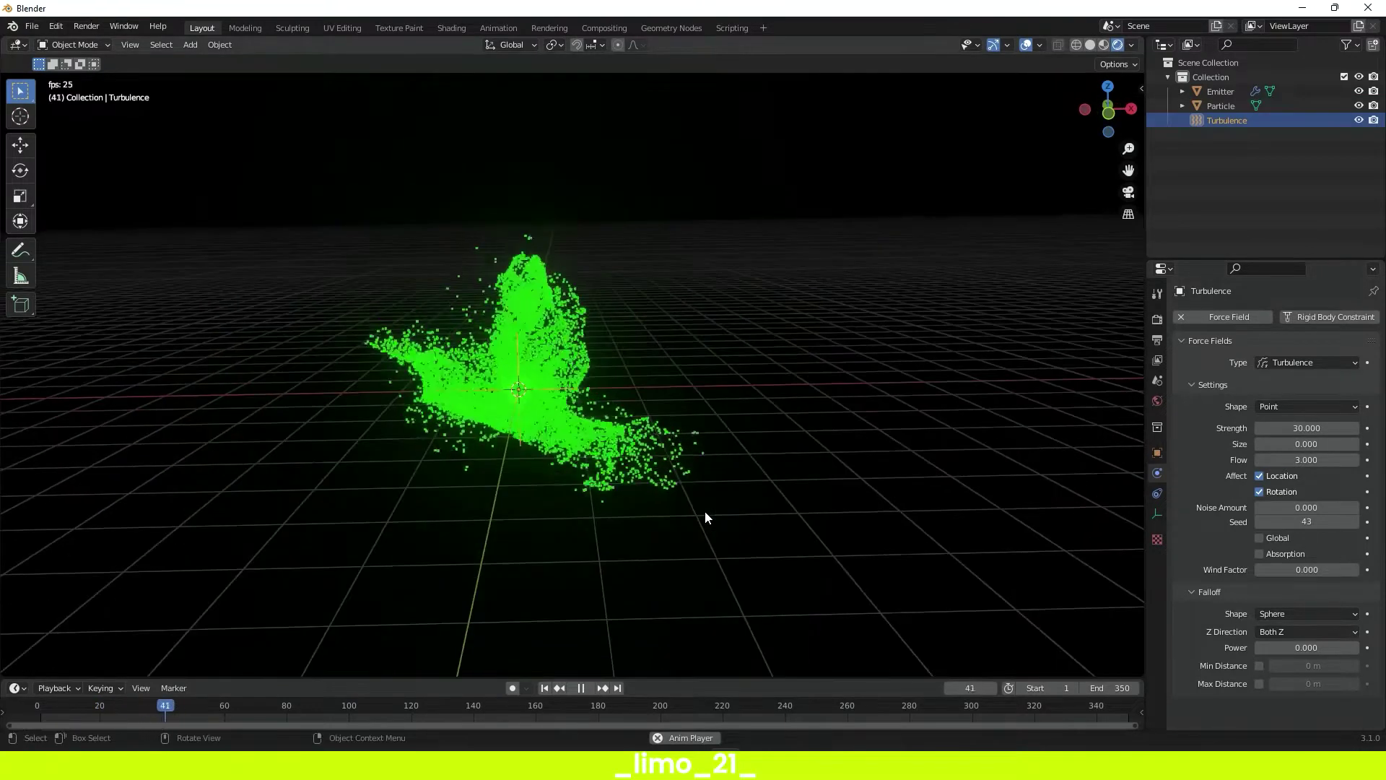
{"action": "key", "text": "space"}
{"action": "middle_click_drag", "start_coordinate": [729, 502], "coordinate": [571, 445]}
{"action": "key", "text": "space"}
{"action": "key", "text": "space"}
- Add a Vortex force field and move it along the X axis away from the emitter toward the separate cube
{"action": "key", "text": "shift+a"}
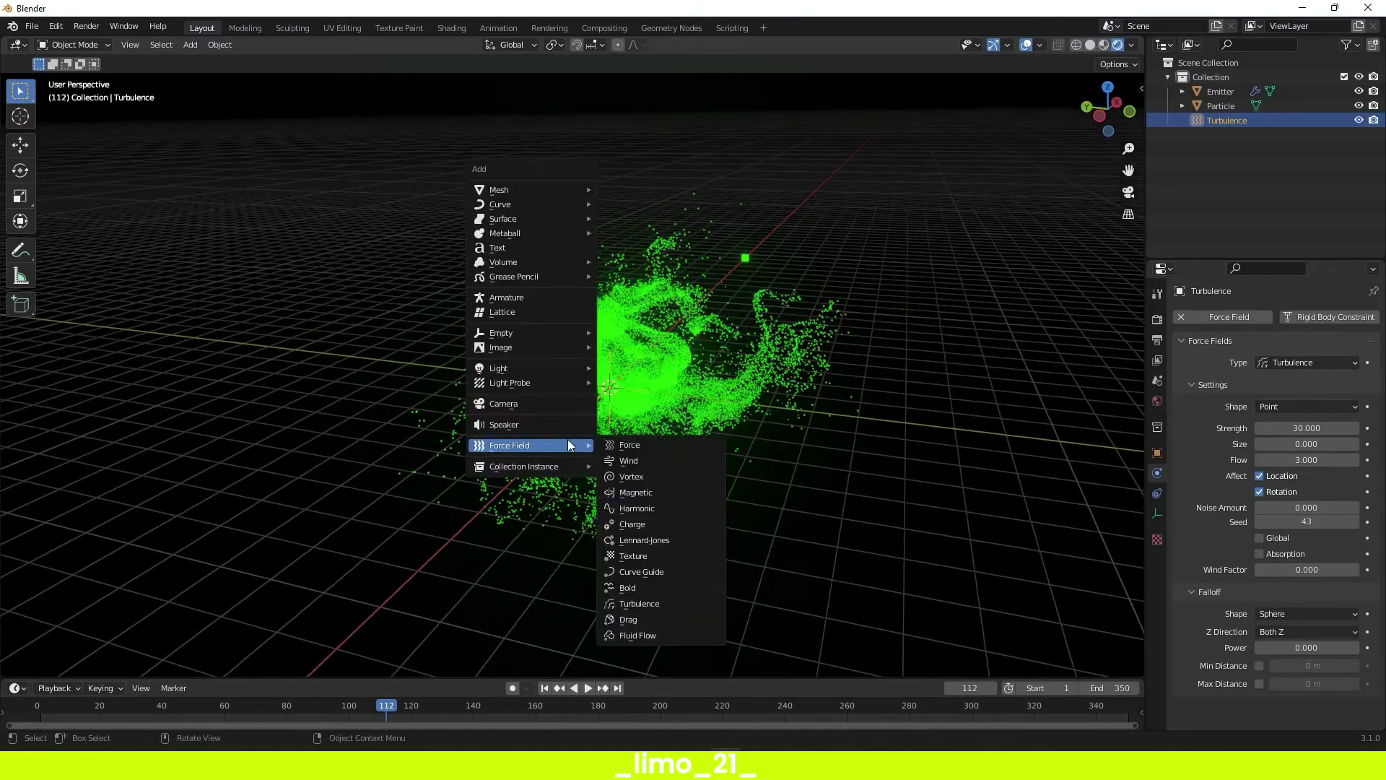
{"action": "mouse_move", "coordinate": [557, 448]}
{"action": "left_click", "coordinate": [643, 478]}
{"action": "key", "text": "g"}
{"action": "key", "text": "x"}
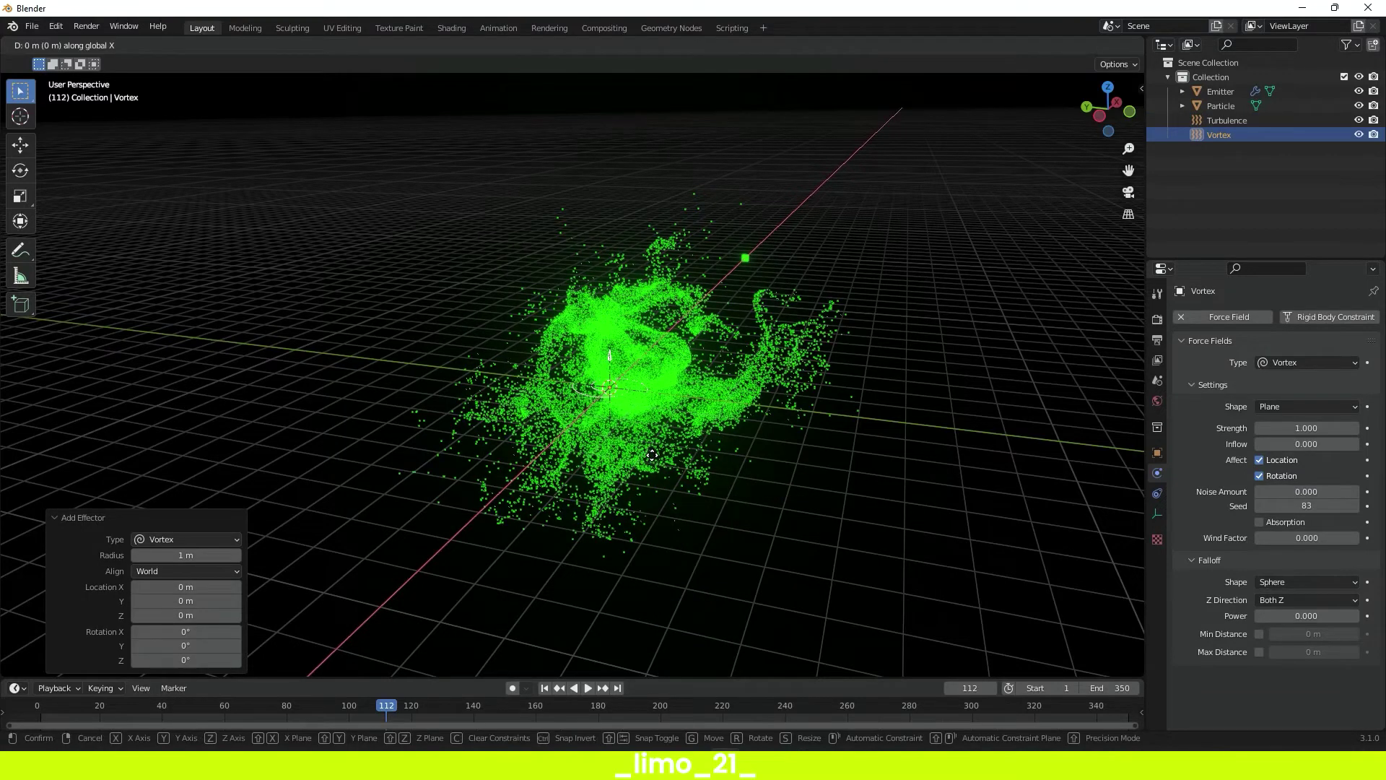
{"action": "left_click", "coordinate": [726, 377]}
- Insert a location keyframe for the Vortex at frame 60
{"action": "middle_click_drag", "start_coordinate": [787, 341], "coordinate": [829, 427]}
{"action": "left_click_drag", "start_coordinate": [323, 707], "coordinate": [226, 707]}
{"action": "key", "text": "i"}
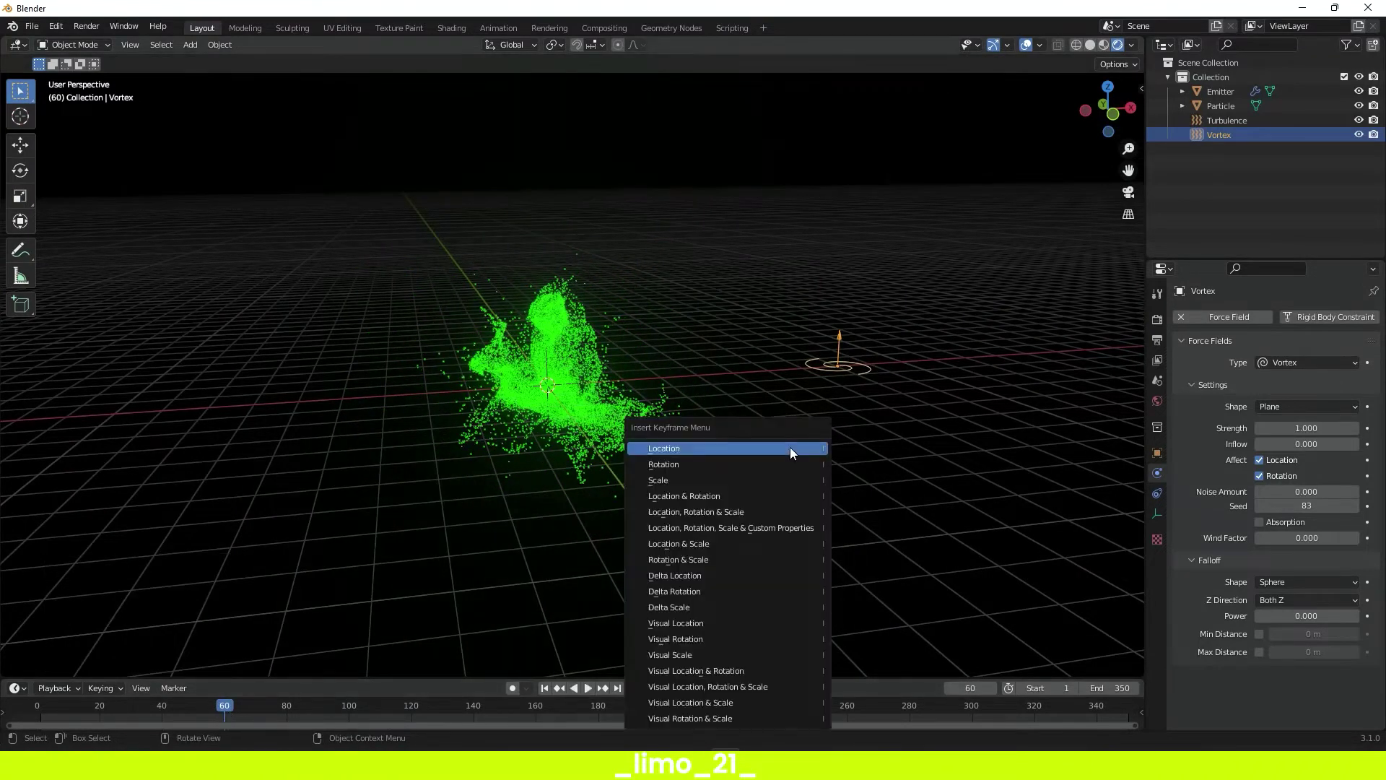
{"action": "left_click", "coordinate": [790, 449]}
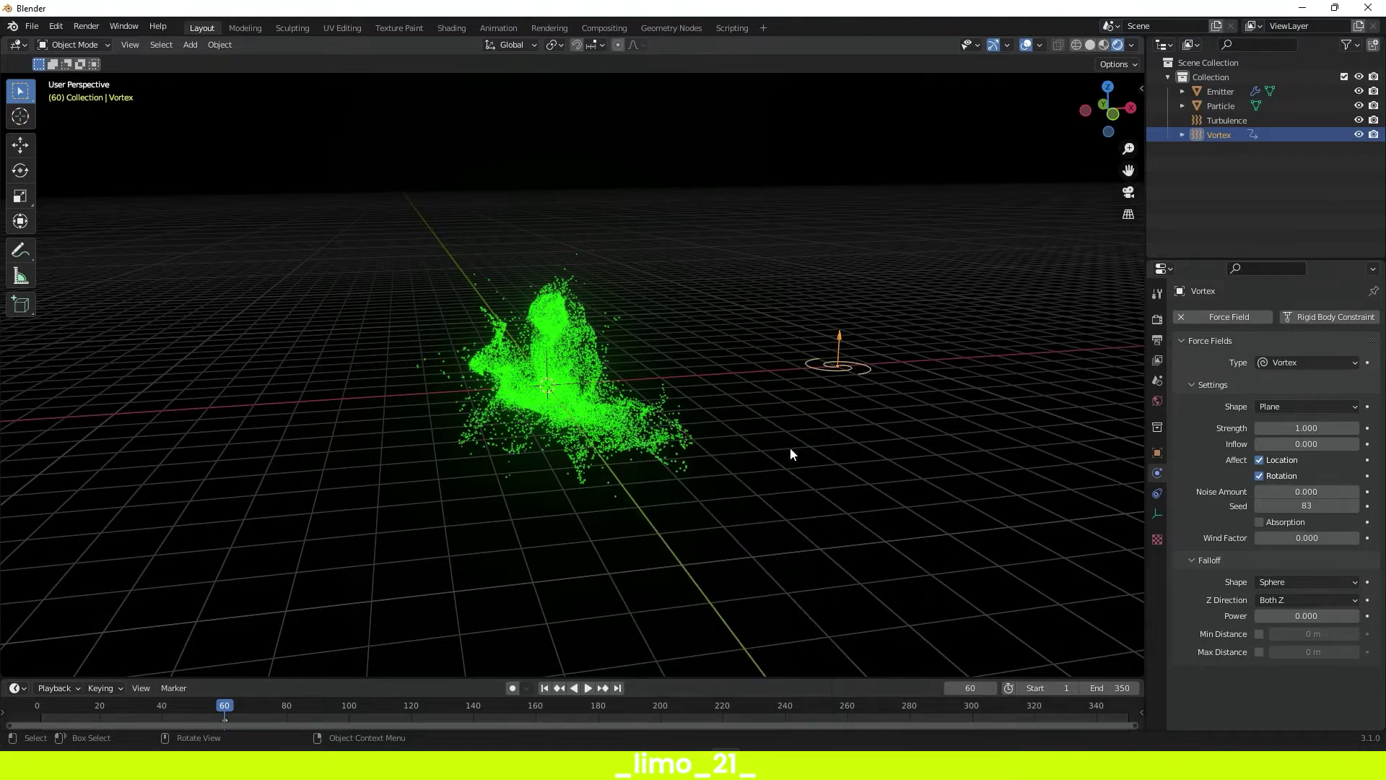
- At frame 100, move the Vortex along X past the emitter to its negative side and insert a location keyframe
{"action": "key", "text": "space"}
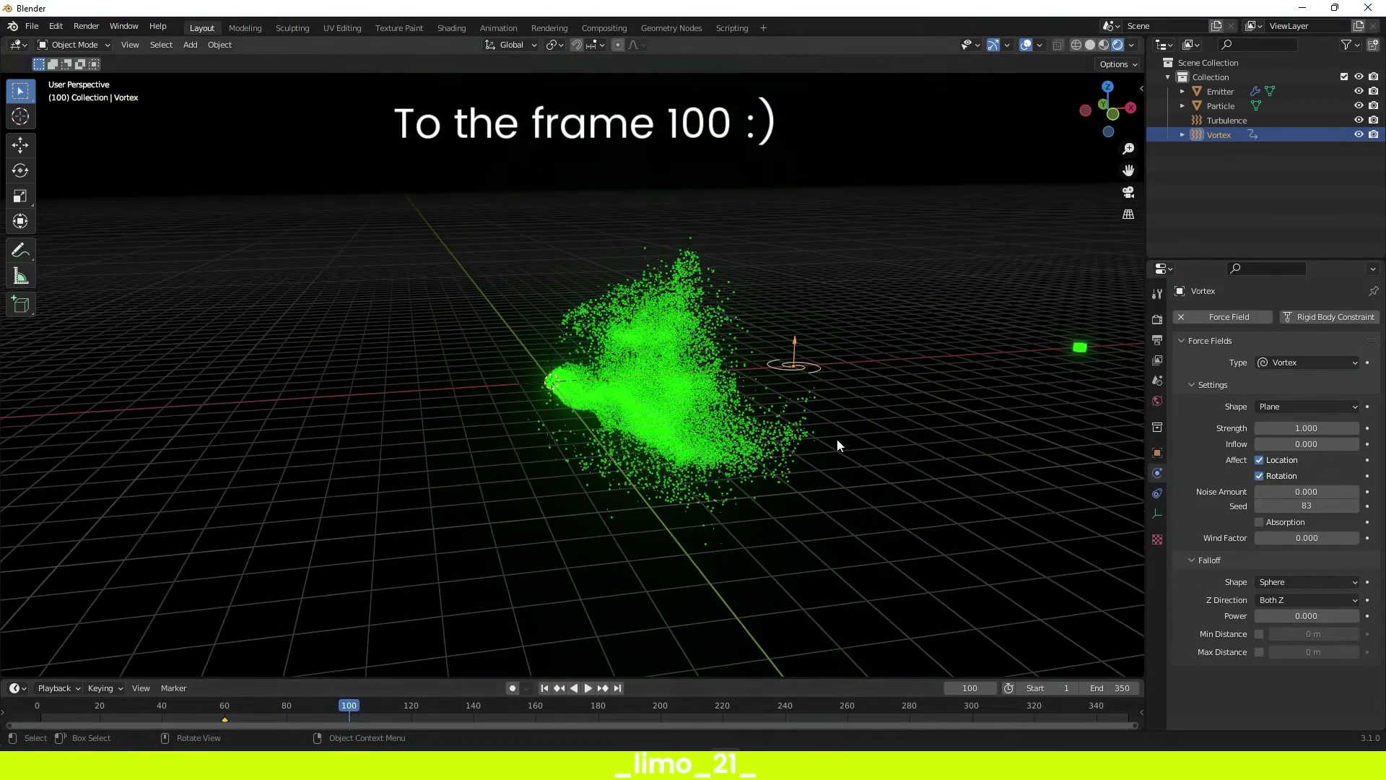
{"action": "key", "text": "g"}
{"action": "key", "text": "x"}
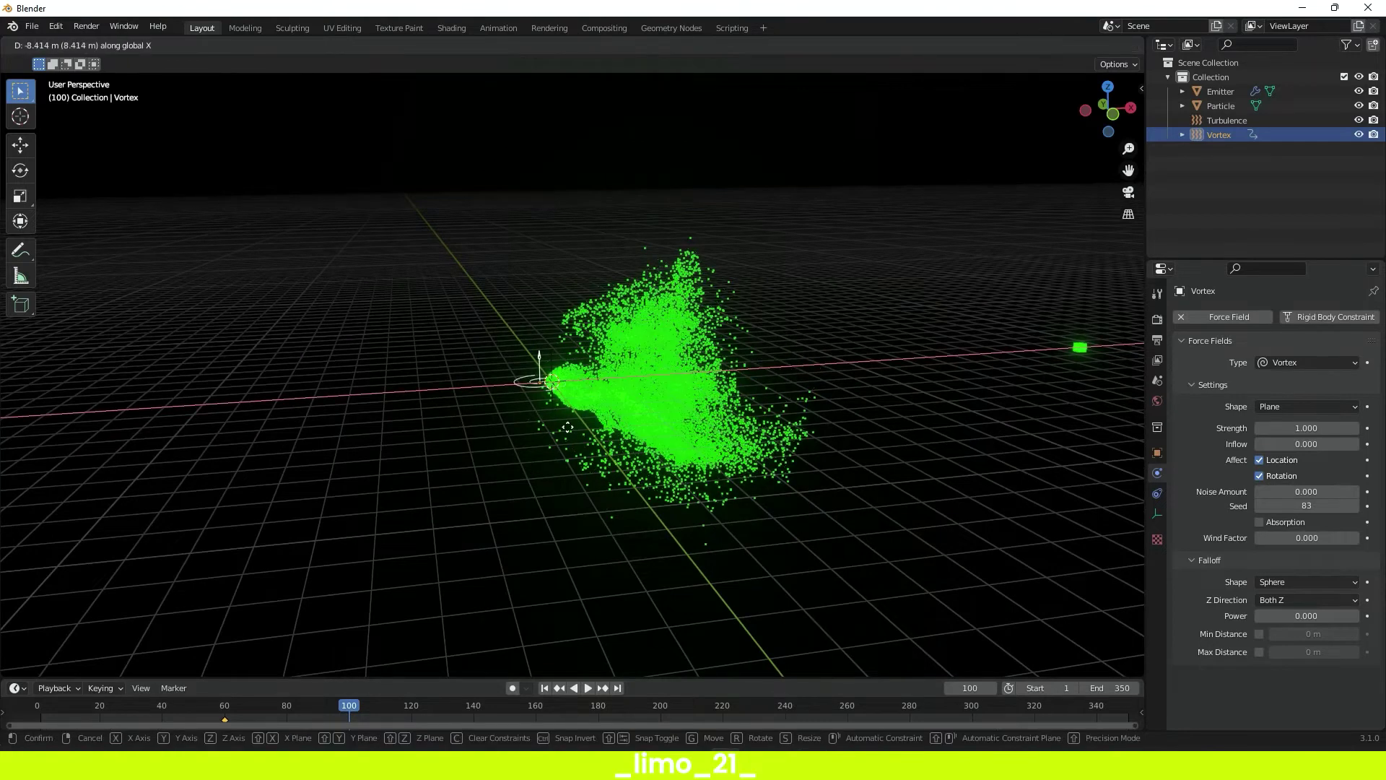
{"action": "left_click", "coordinate": [377, 437]}
{"action": "key", "text": "i"}
{"action": "left_click", "coordinate": [617, 434]}
- Replay the animation from the start to check how the moving Vortex drags the particles, and stop it
{"action": "left_click_drag", "start_coordinate": [354, 708], "coordinate": [45, 711]}
{"action": "key", "text": "space"}
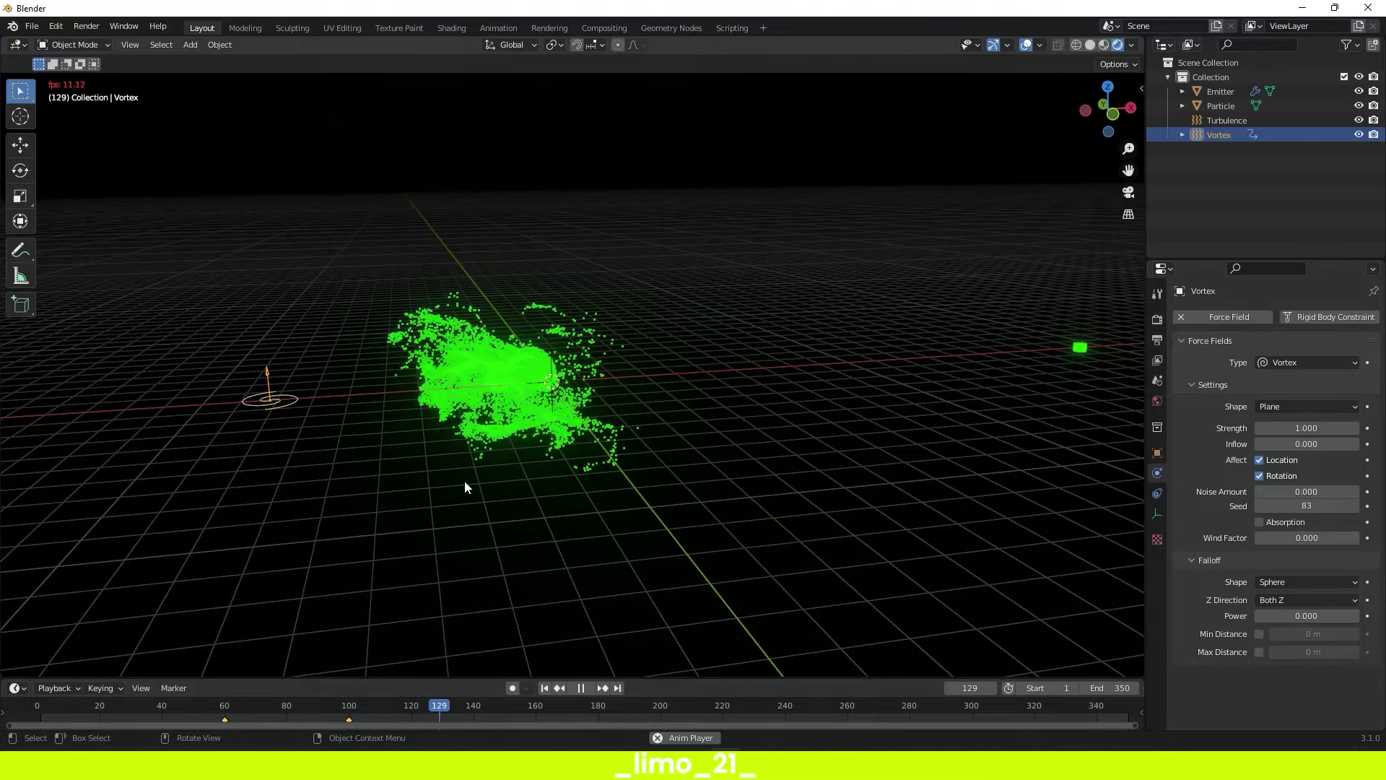
{"action": "key", "text": "space"}
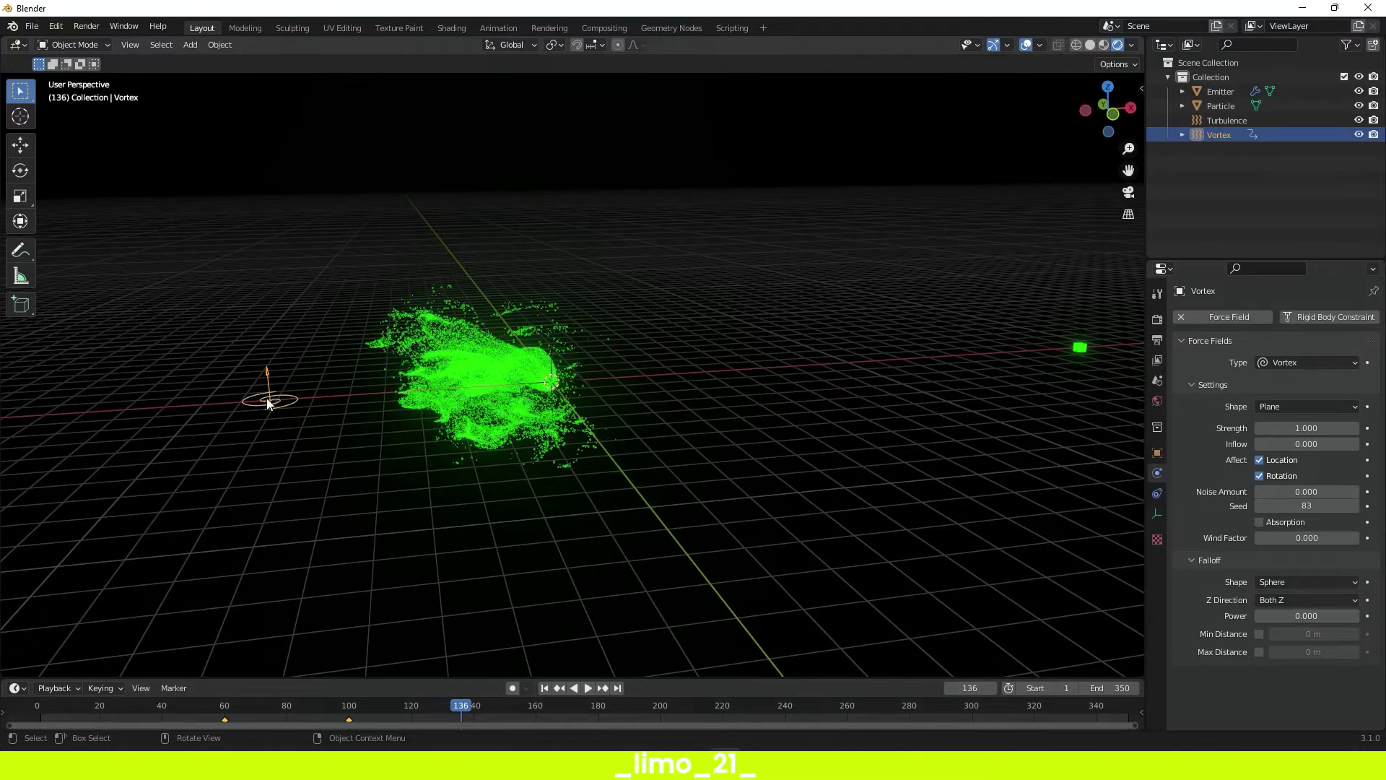
{"action": "key", "text": "space"}
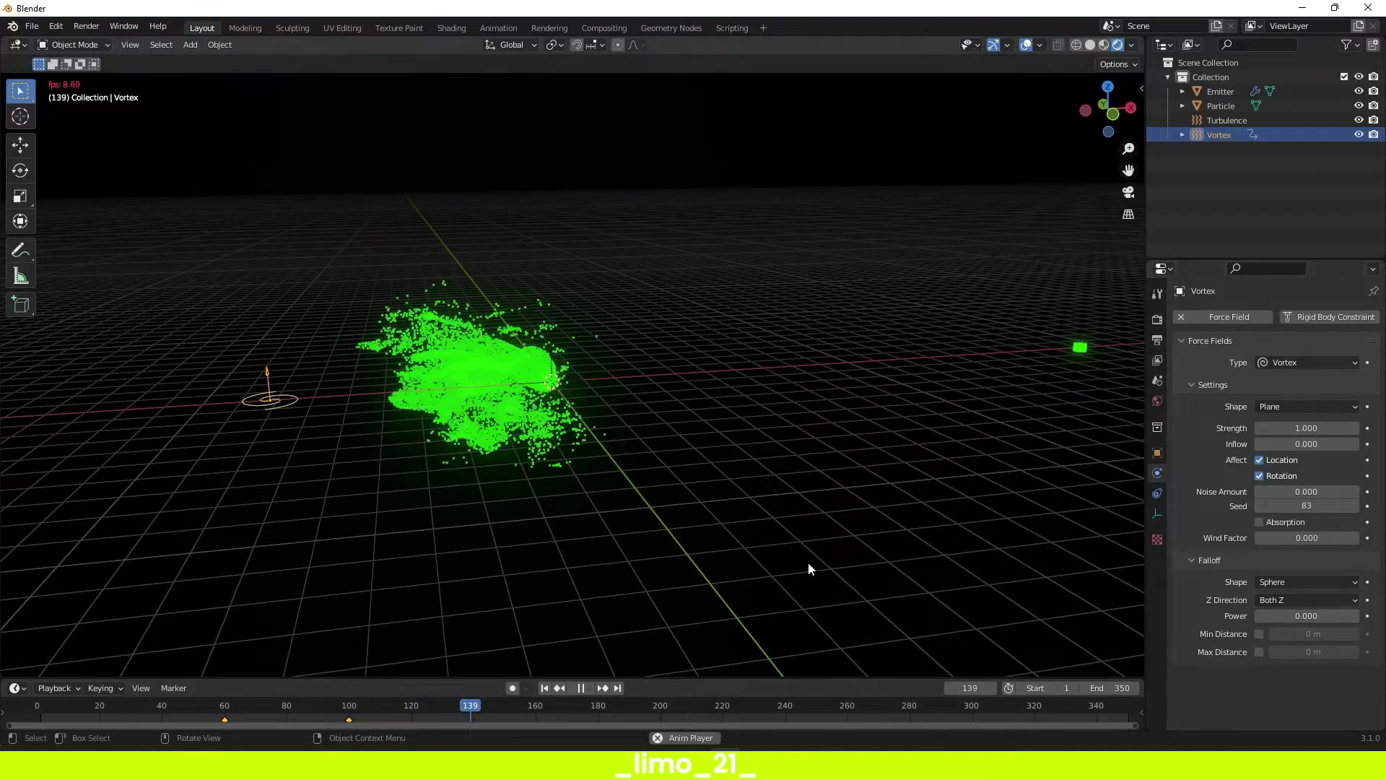
{"action": "key", "text": "space"}
- Keyframe the Vortex strength at 1 on frame 150 and at 0 on frame 152
{"action": "left_click_drag", "start_coordinate": [496, 703], "coordinate": [505, 703]}
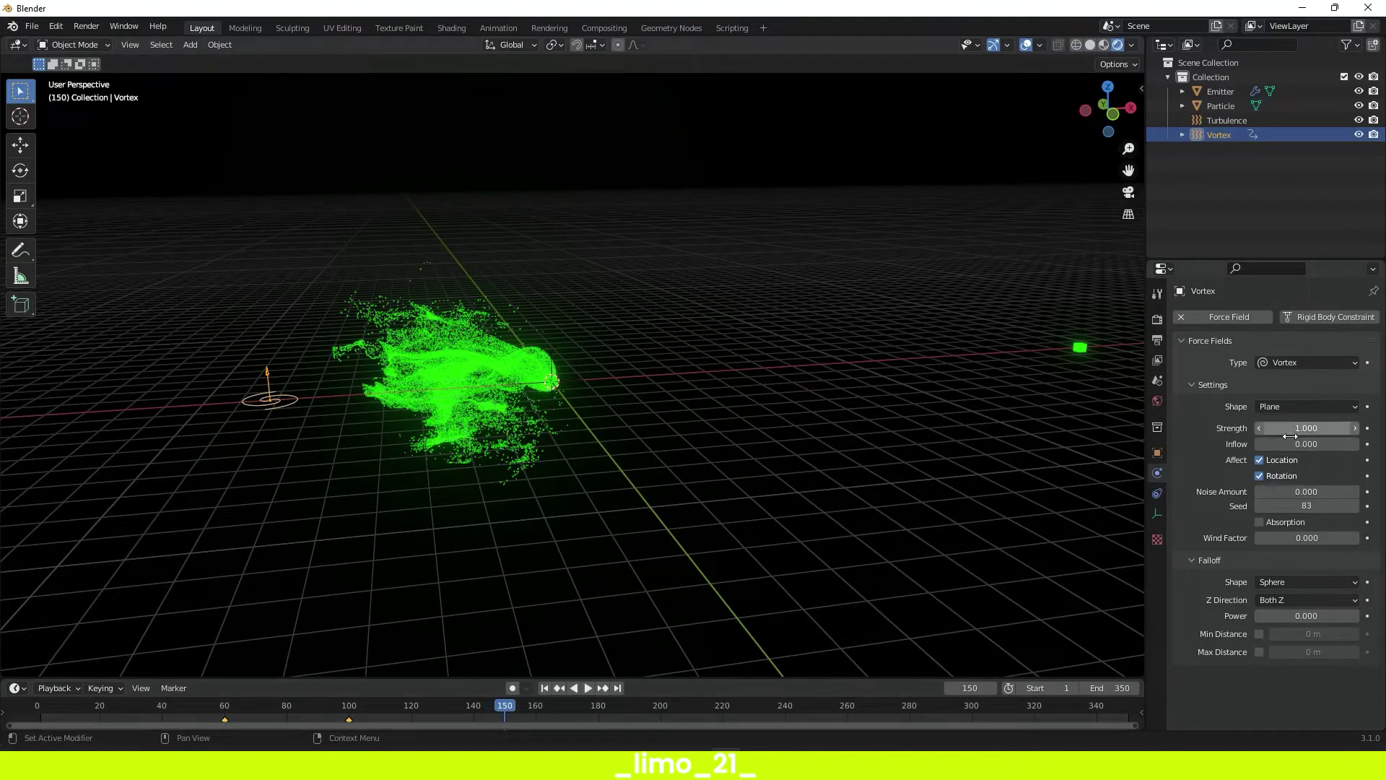
{"action": "key", "text": "i"}
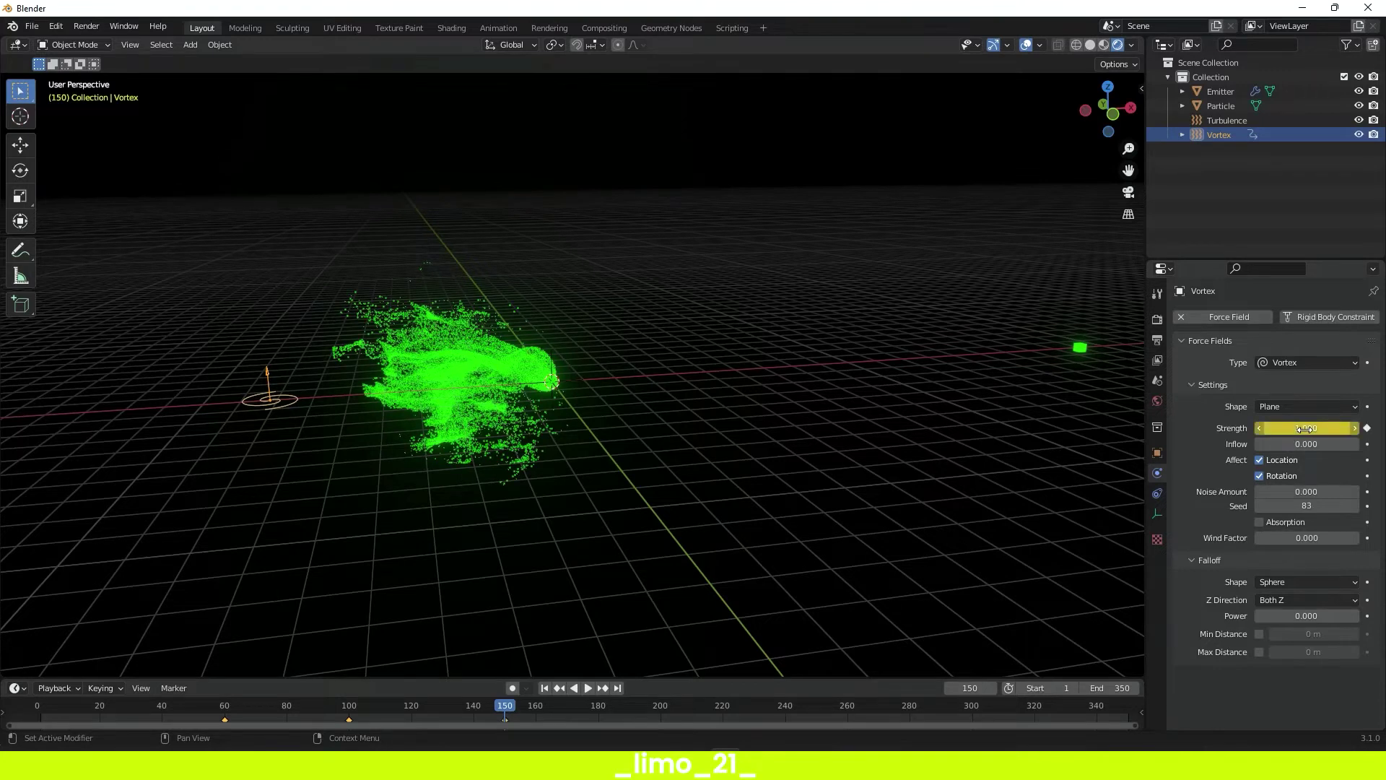
{"action": "left_click", "coordinate": [510, 706]}
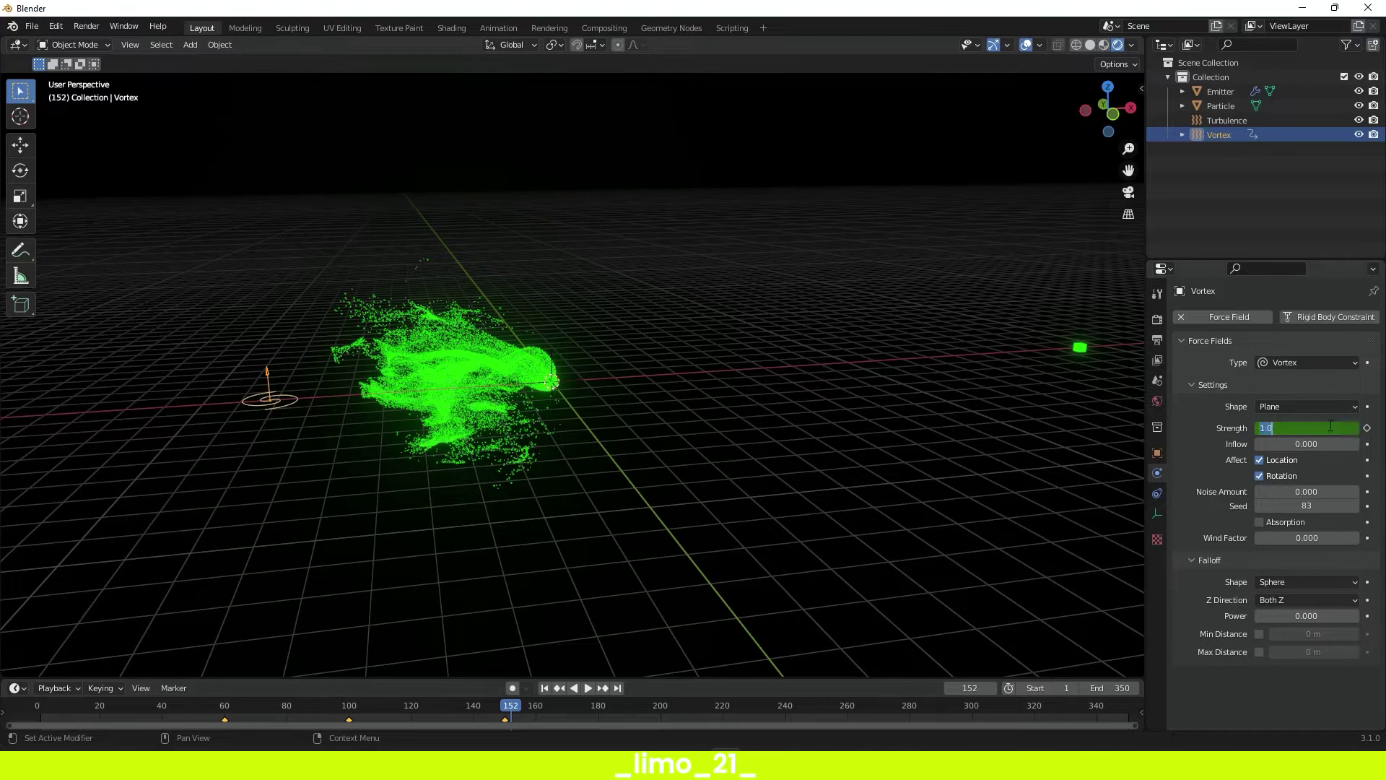
{"action": "key", "text": "Return"}
{"action": "key", "text": "i"}
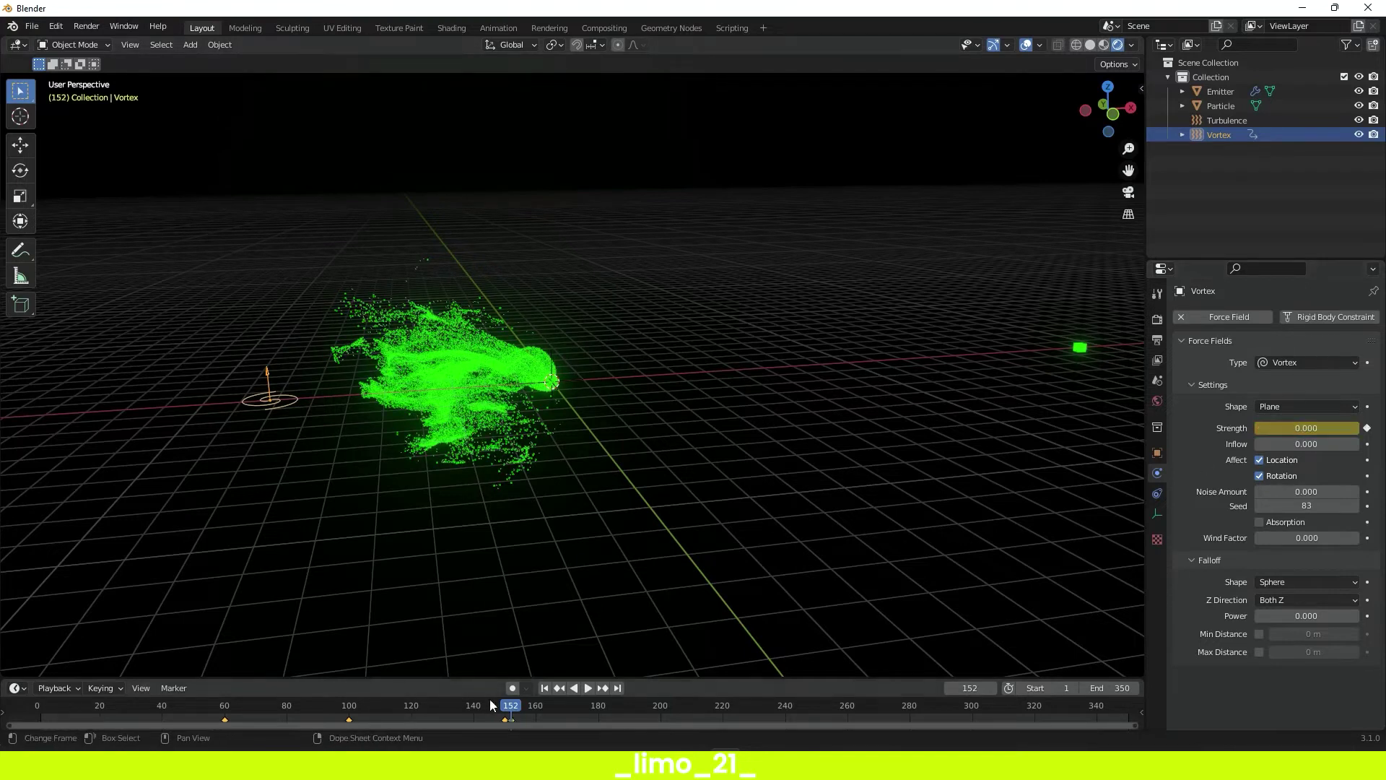
- Play the animation on from frame 152, viewing the particles from several angles to check how they disperse, and stop it
{"action": "key", "text": "space"}
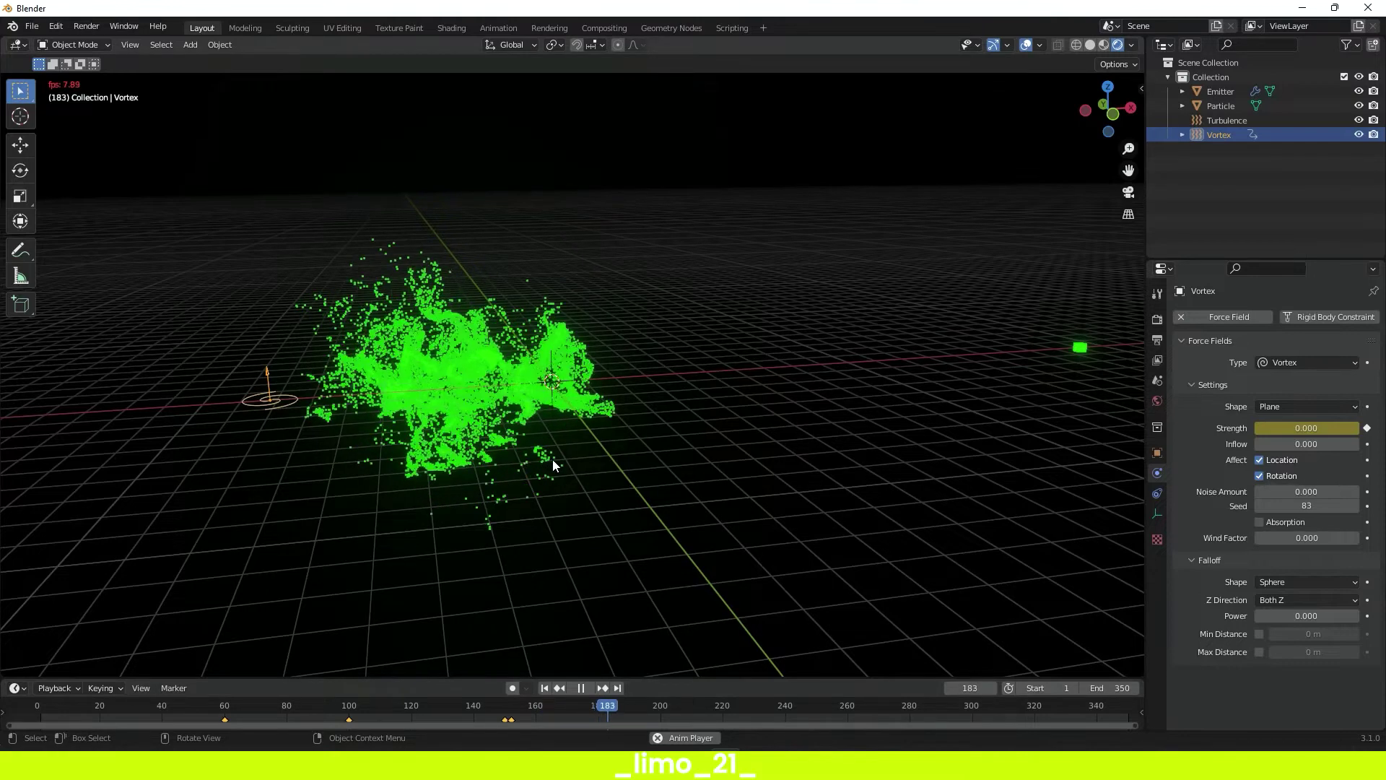
{"action": "key", "text": "space"}
{"action": "middle_click_drag", "start_coordinate": [391, 368], "coordinate": [569, 387]}
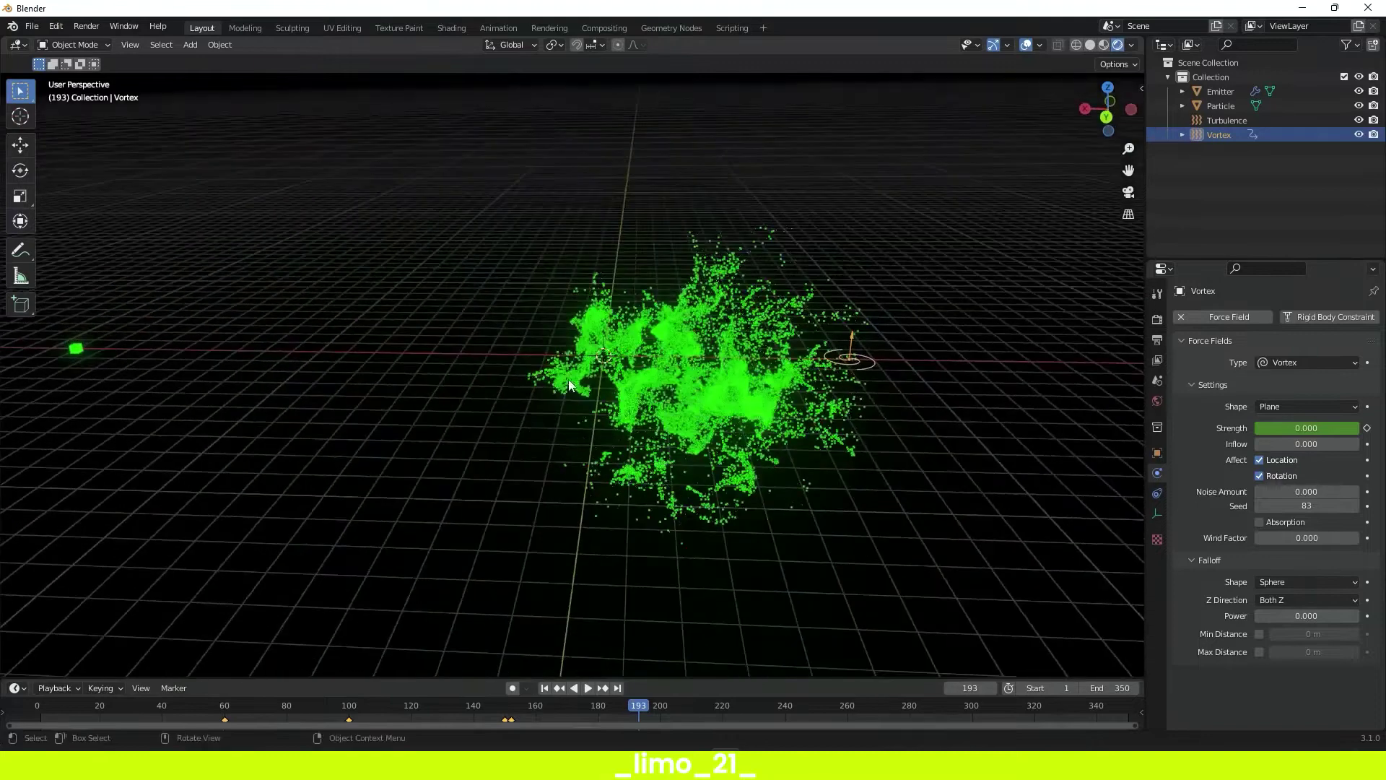
{"action": "middle_click_drag", "start_coordinate": [686, 411], "coordinate": [579, 392]}
{"action": "key", "text": "space"}
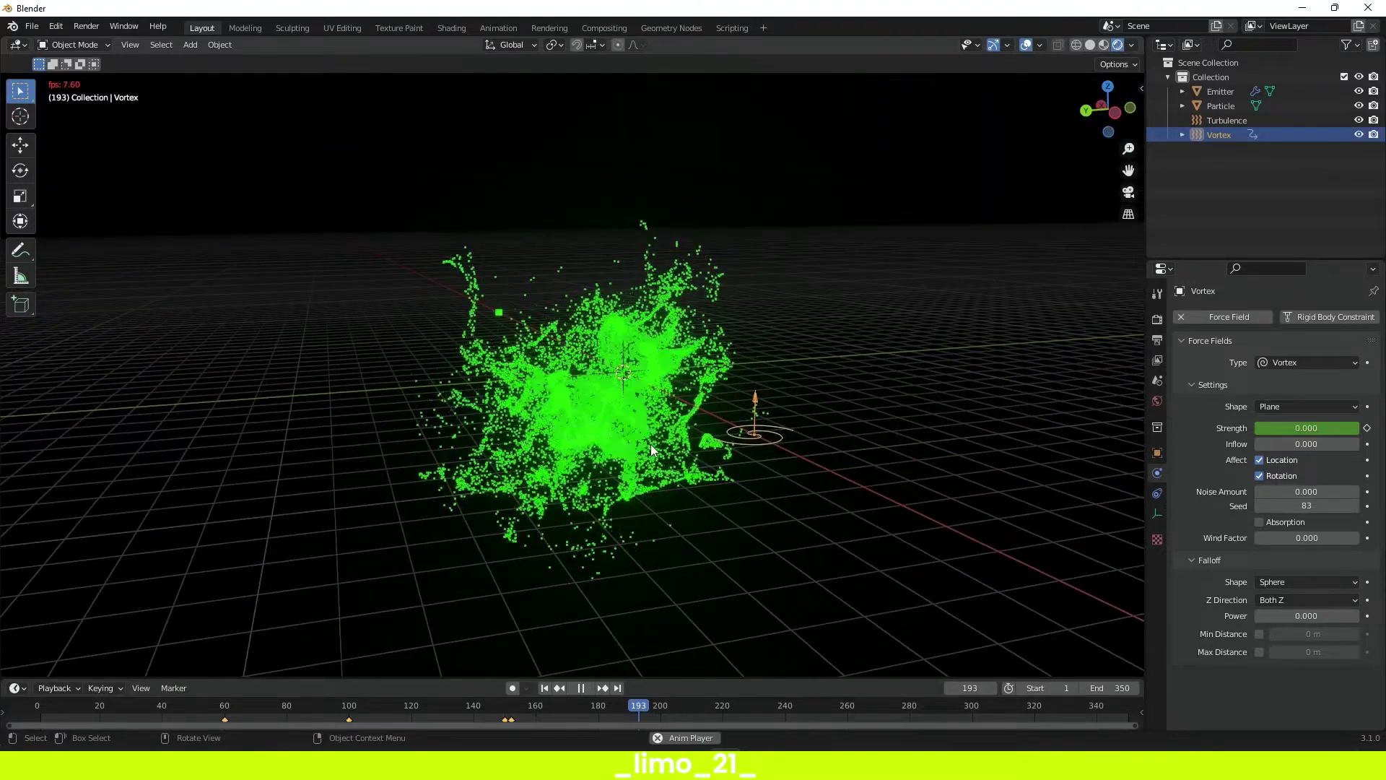
{"action": "middle_click_drag", "start_coordinate": [651, 444], "coordinate": [592, 461]}
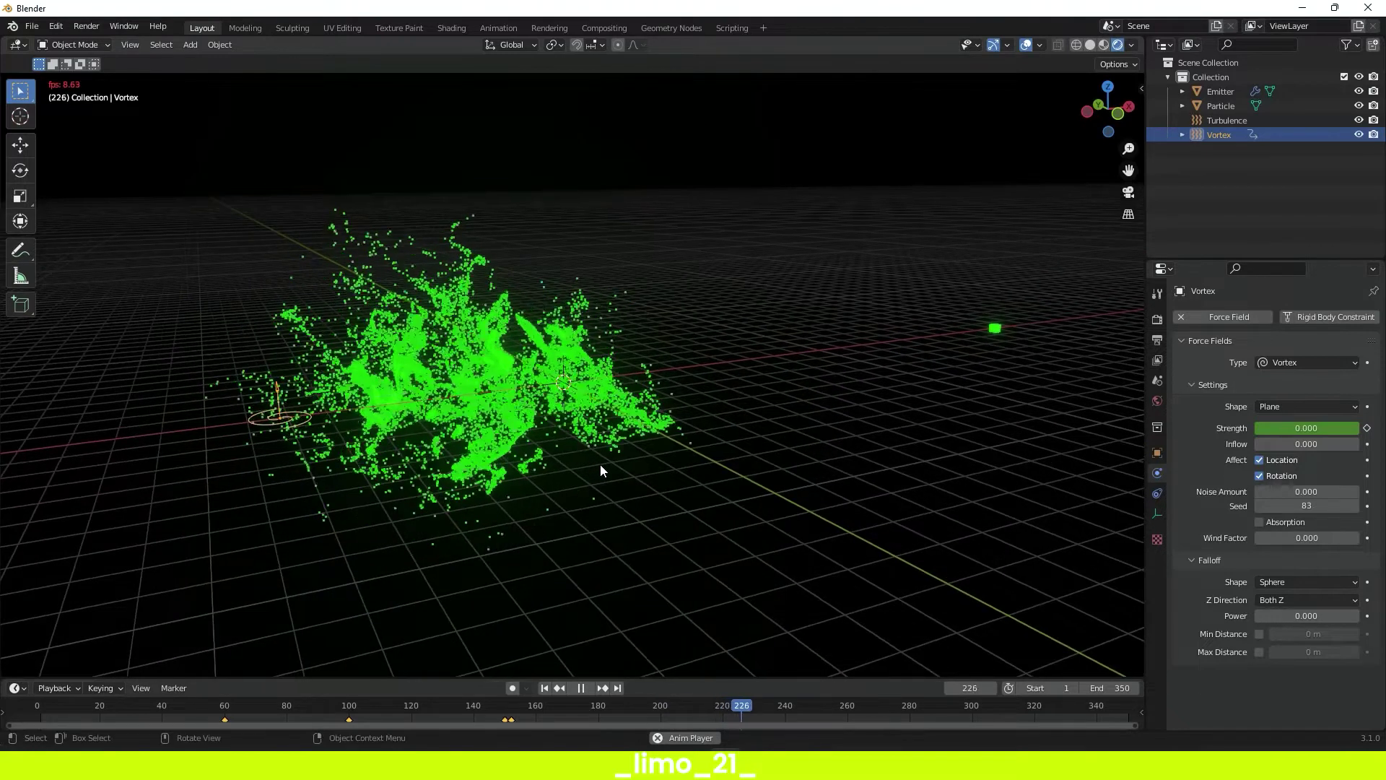
{"action": "key", "text": "space"}
- Go to frame 260 and set the animation's end frame to 260
{"action": "left_click_drag", "start_coordinate": [826, 705], "coordinate": [846, 704]}
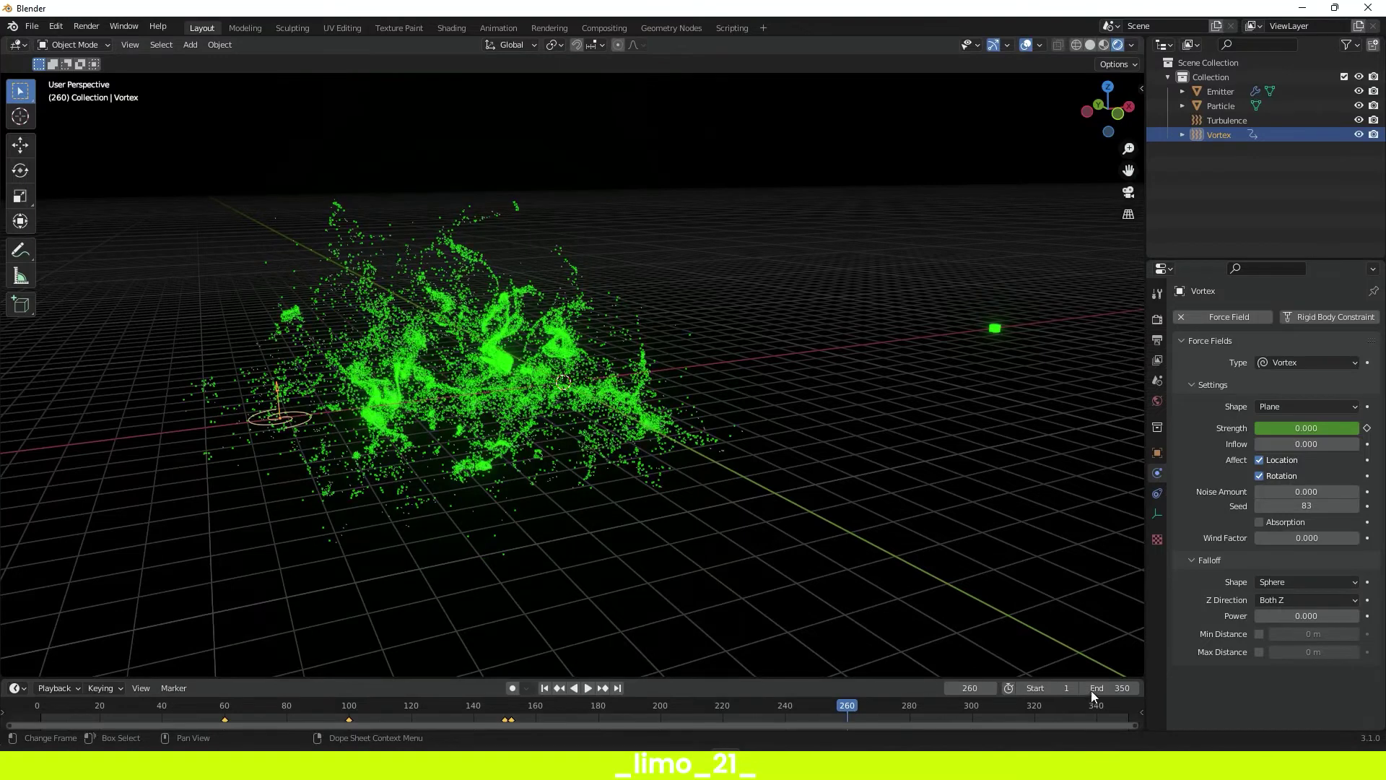
{"action": "type", "text": "60"}
{"action": "key", "text": "Return"}
{"action": "middle_click_drag", "start_coordinate": [520, 432], "coordinate": [696, 440]}
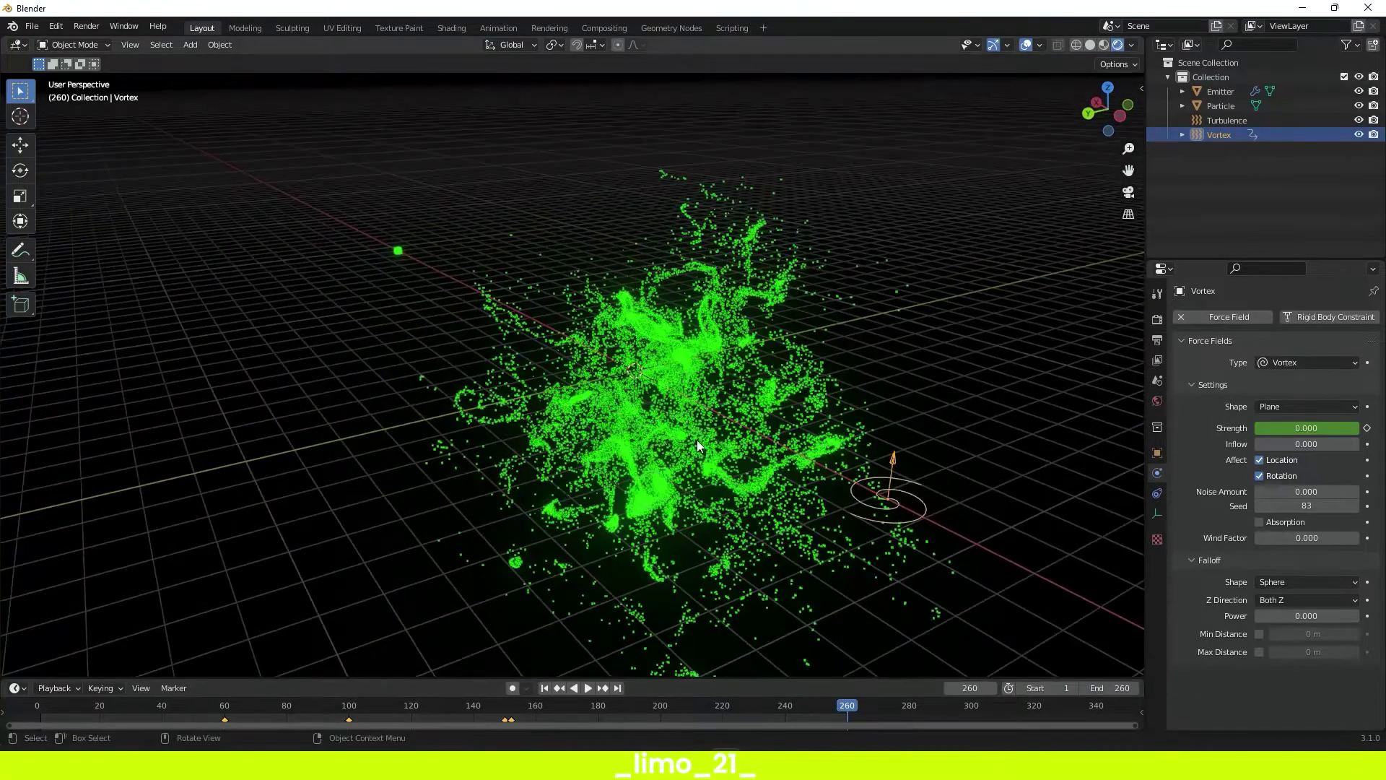
- In the Shading workspace, add a Particle Info node to the Particle object's material, placed ahead of the Principled BSDF
{"action": "left_click", "coordinate": [452, 28]}
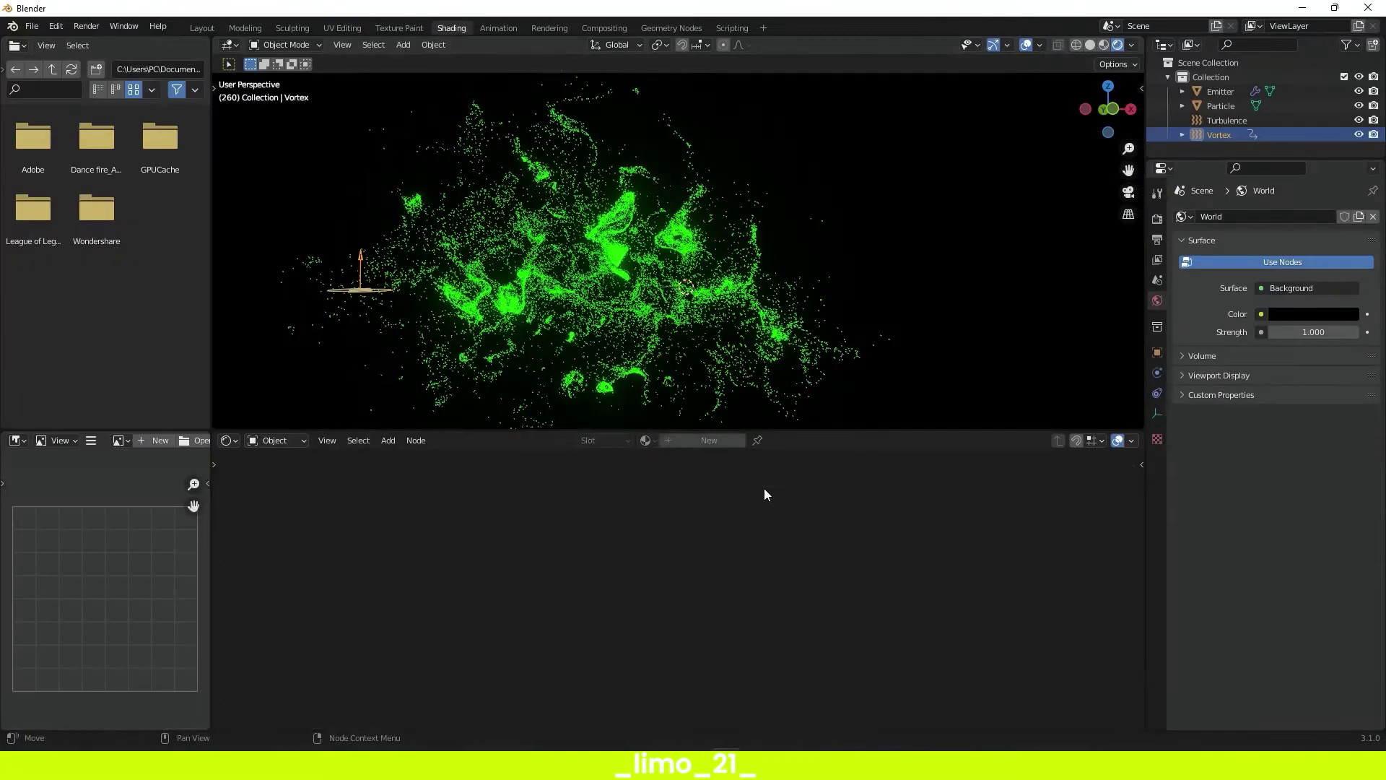
{"action": "left_click", "coordinate": [1222, 106]}
{"action": "scroll", "coordinate": [938, 556], "scroll_direction": "down", "scroll_amount": 4}
{"action": "key", "text": "shift+a"}
{"action": "type", "text": "part"}
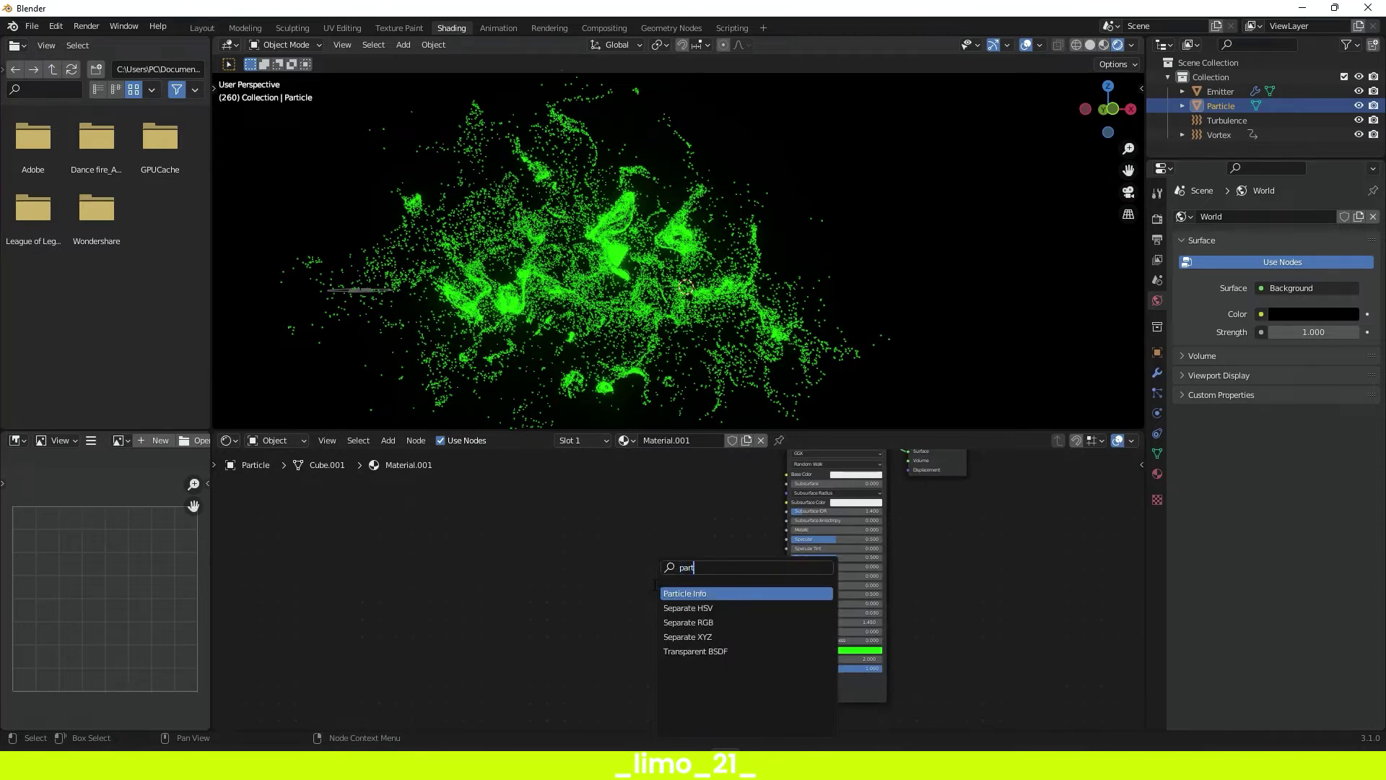
{"action": "type", "text": "icle"}
{"action": "key", "text": "Return"}
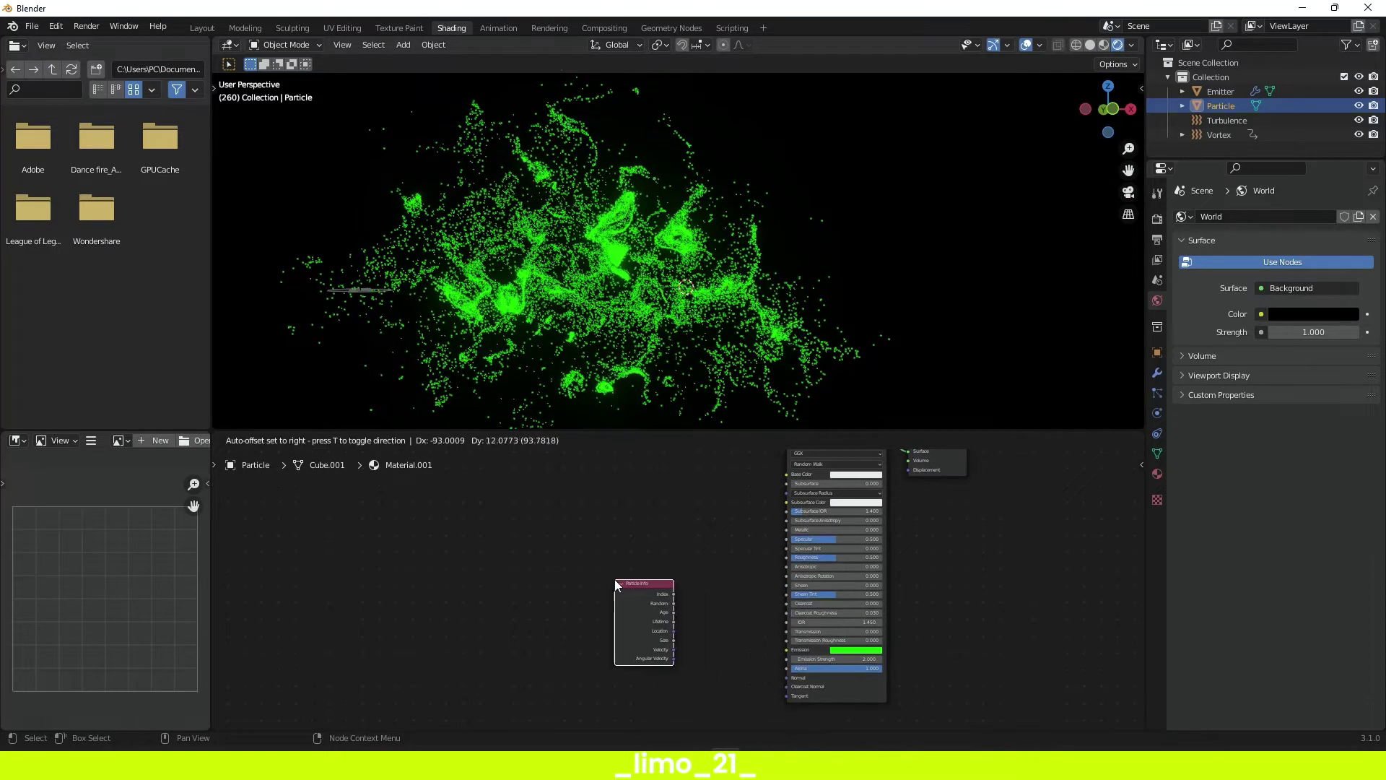
{"action": "left_click", "coordinate": [660, 583]}
{"action": "scroll", "coordinate": [664, 582], "scroll_direction": "up", "scroll_amount": 3}
{"action": "left_click_drag", "start_coordinate": [522, 514], "coordinate": [431, 496]}
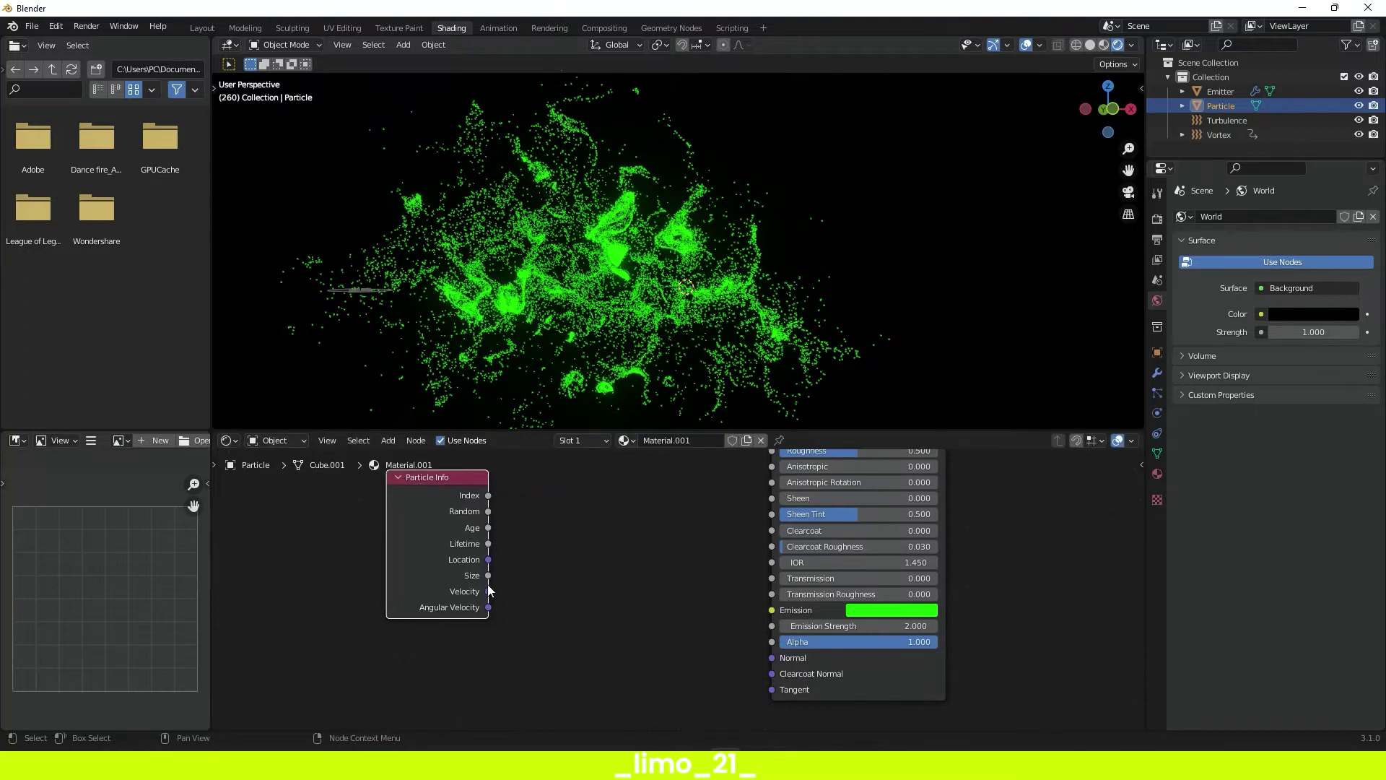
- Connect the Particle Info node's Velocity output to the Emission input of the Principled BSDF
{"action": "left_click_drag", "start_coordinate": [488, 592], "coordinate": [515, 572]}
{"action": "left_click_drag", "start_coordinate": [662, 551], "coordinate": [769, 612]}
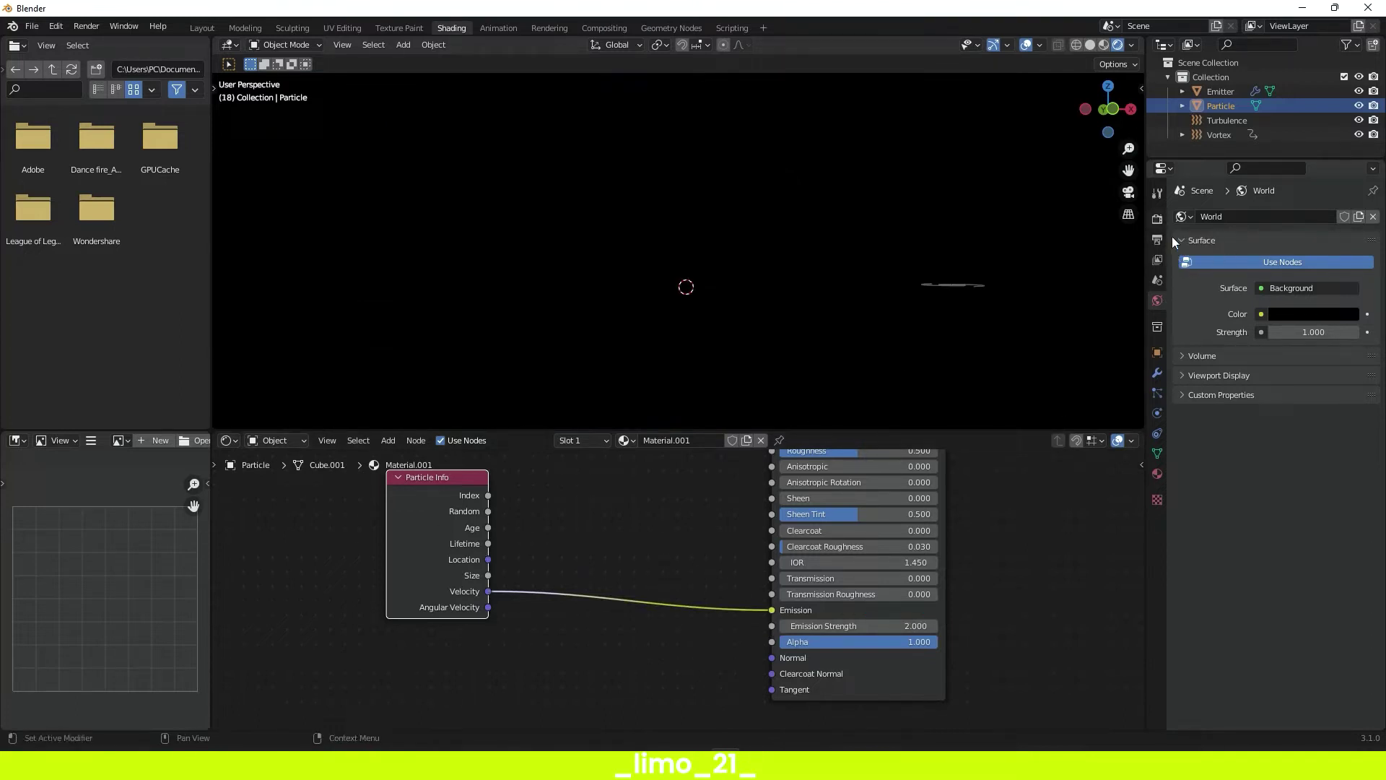
{"action": "left_click_drag", "start_coordinate": [773, 609], "coordinate": [664, 608]}
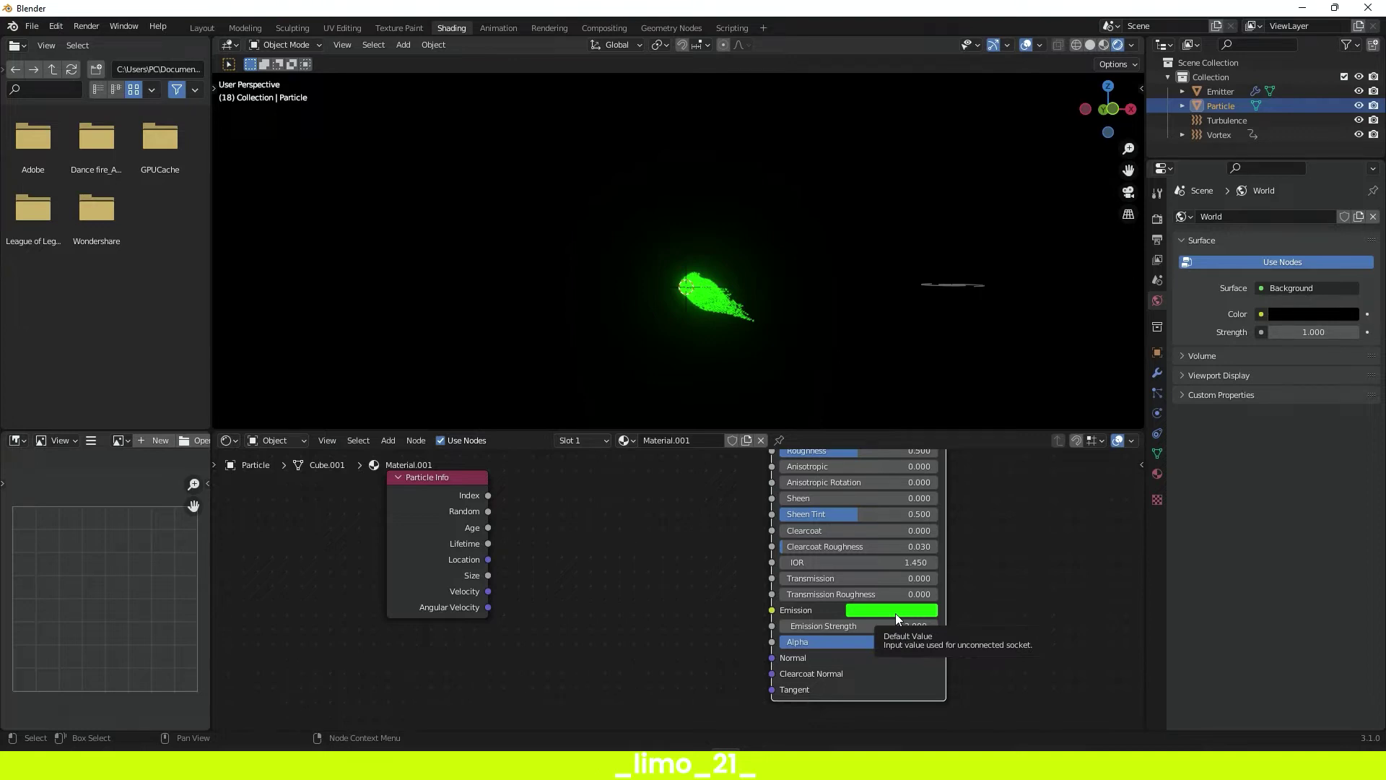
{"action": "left_click_drag", "start_coordinate": [488, 592], "coordinate": [771, 609]}
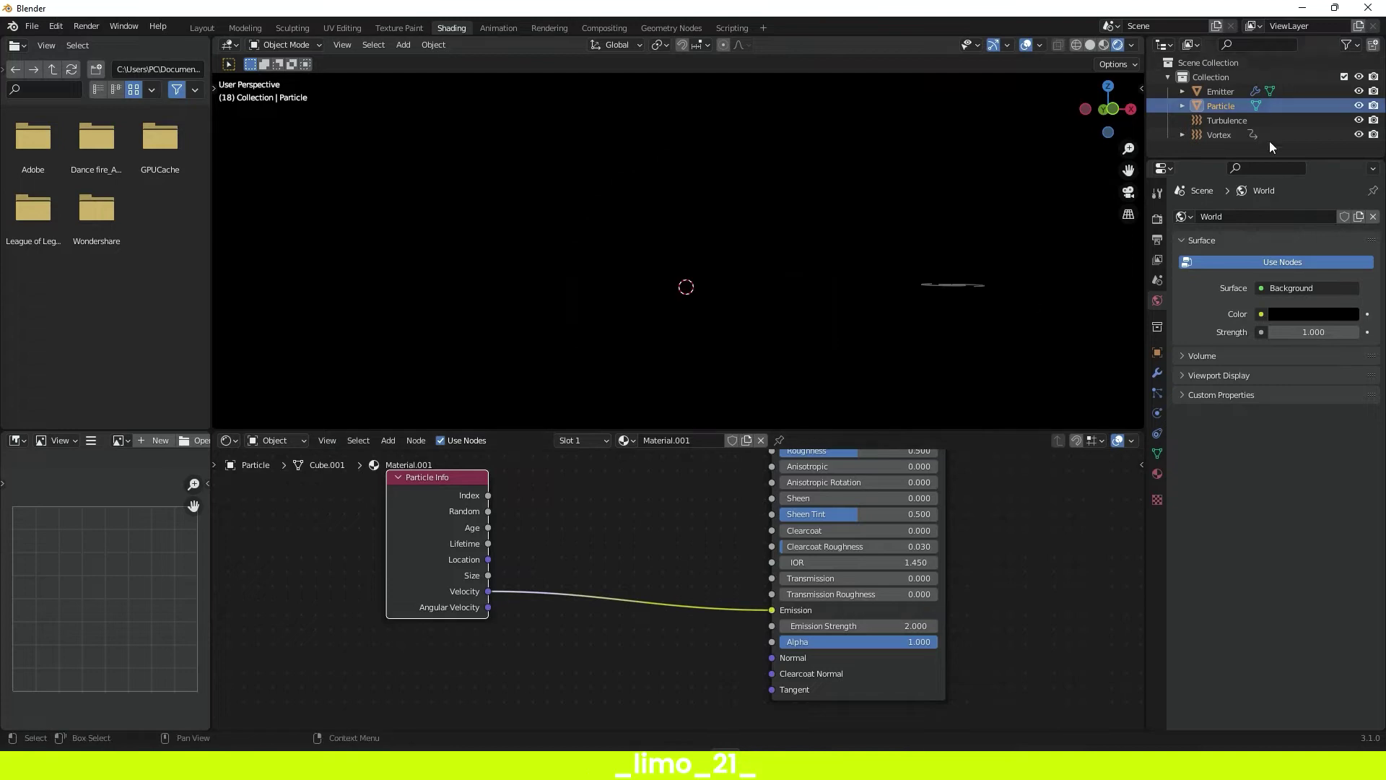
- Switch the render engine to Cycles
{"action": "left_click", "coordinate": [1156, 219]}
{"action": "left_click", "coordinate": [1301, 219]}
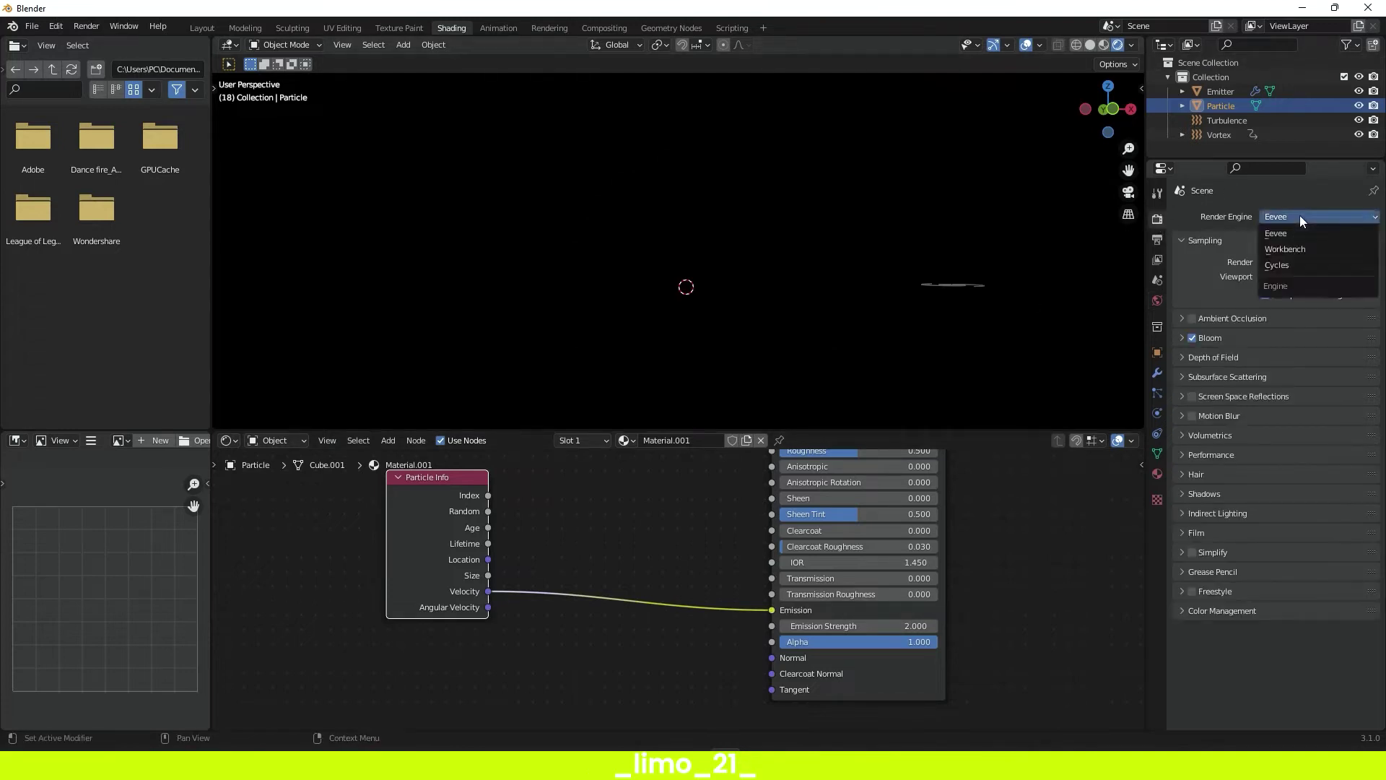
{"action": "left_click", "coordinate": [1294, 265]}
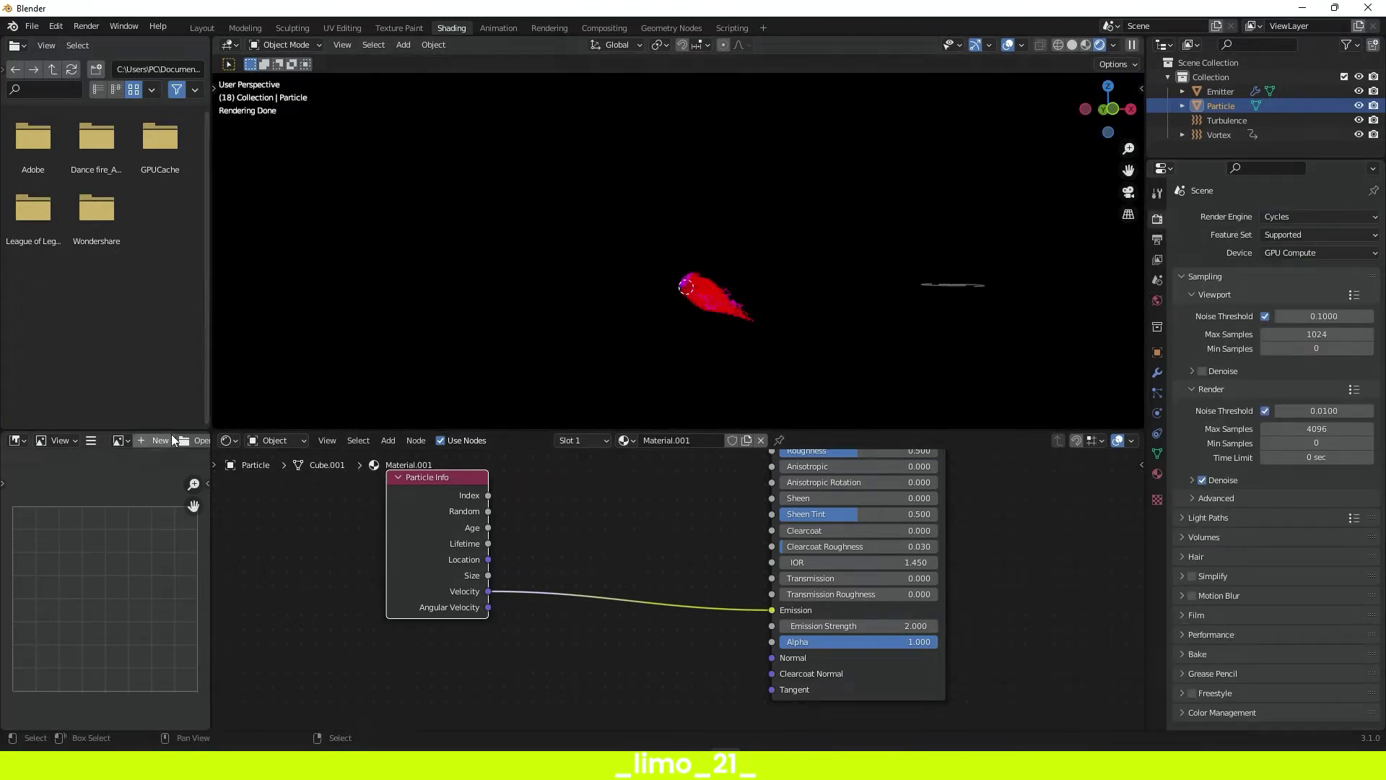
- Widen the 3D viewport and node editor over the side editors and add a Timeline area between them
{"action": "left_click_drag", "start_coordinate": [217, 421], "coordinate": [171, 438]}
{"action": "left_click_drag", "start_coordinate": [371, 429], "coordinate": [372, 512]}
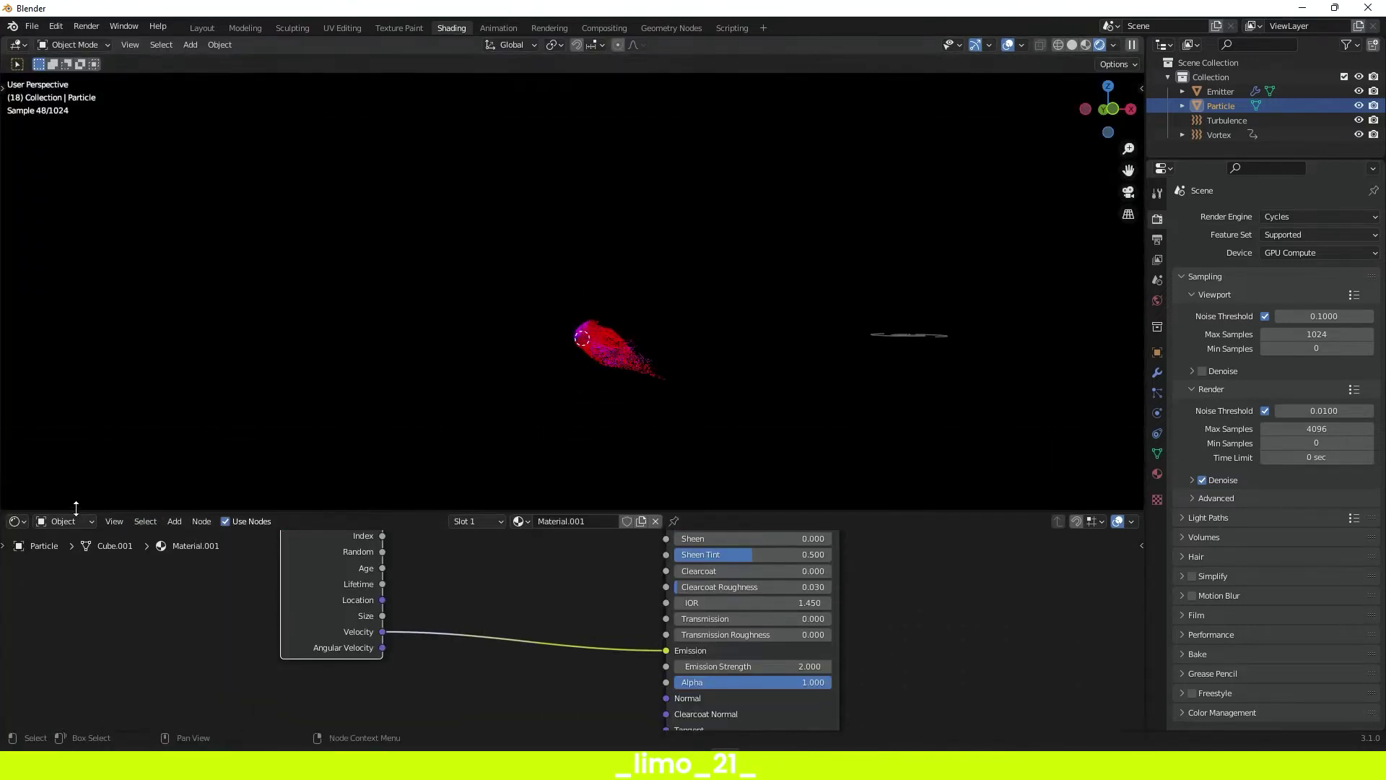
{"action": "left_click_drag", "start_coordinate": [3, 510], "coordinate": [217, 431]}
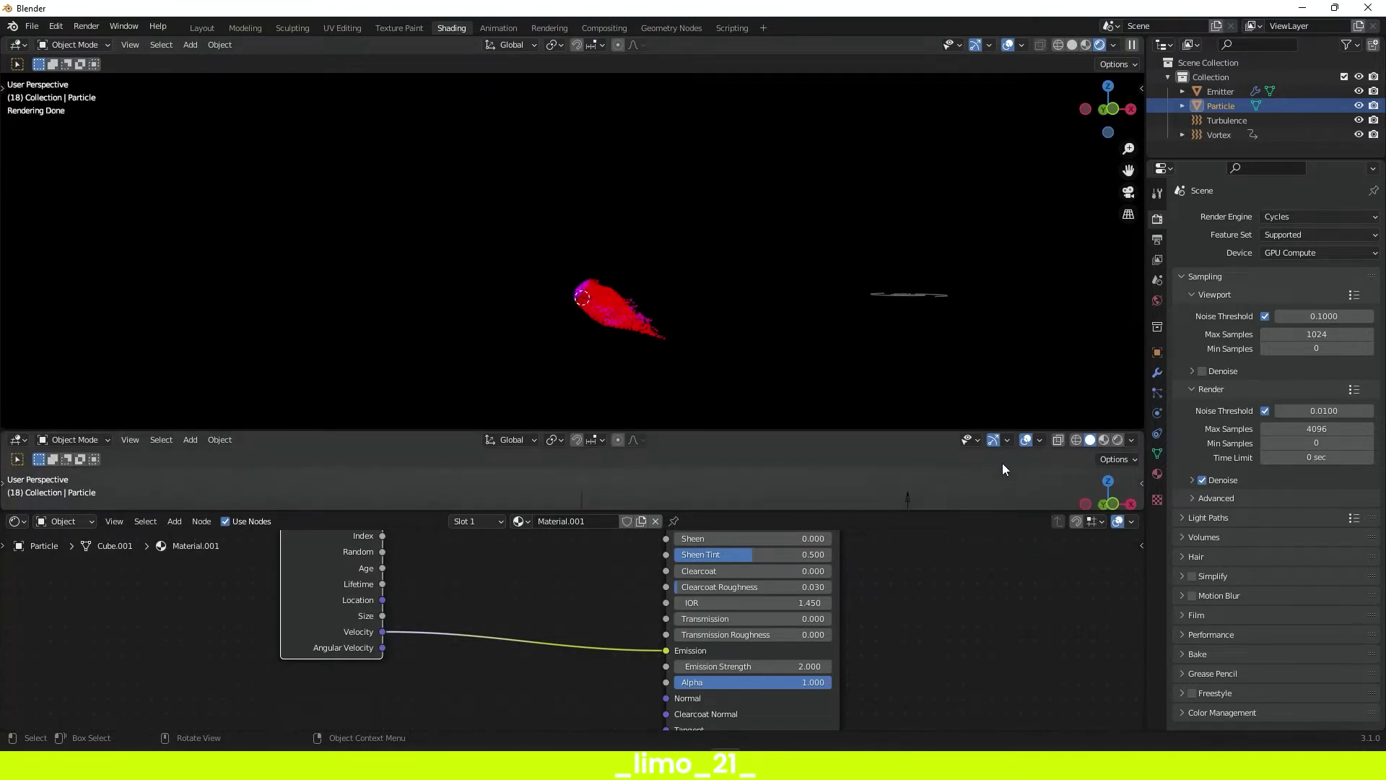
{"action": "left_click", "coordinate": [17, 440]}
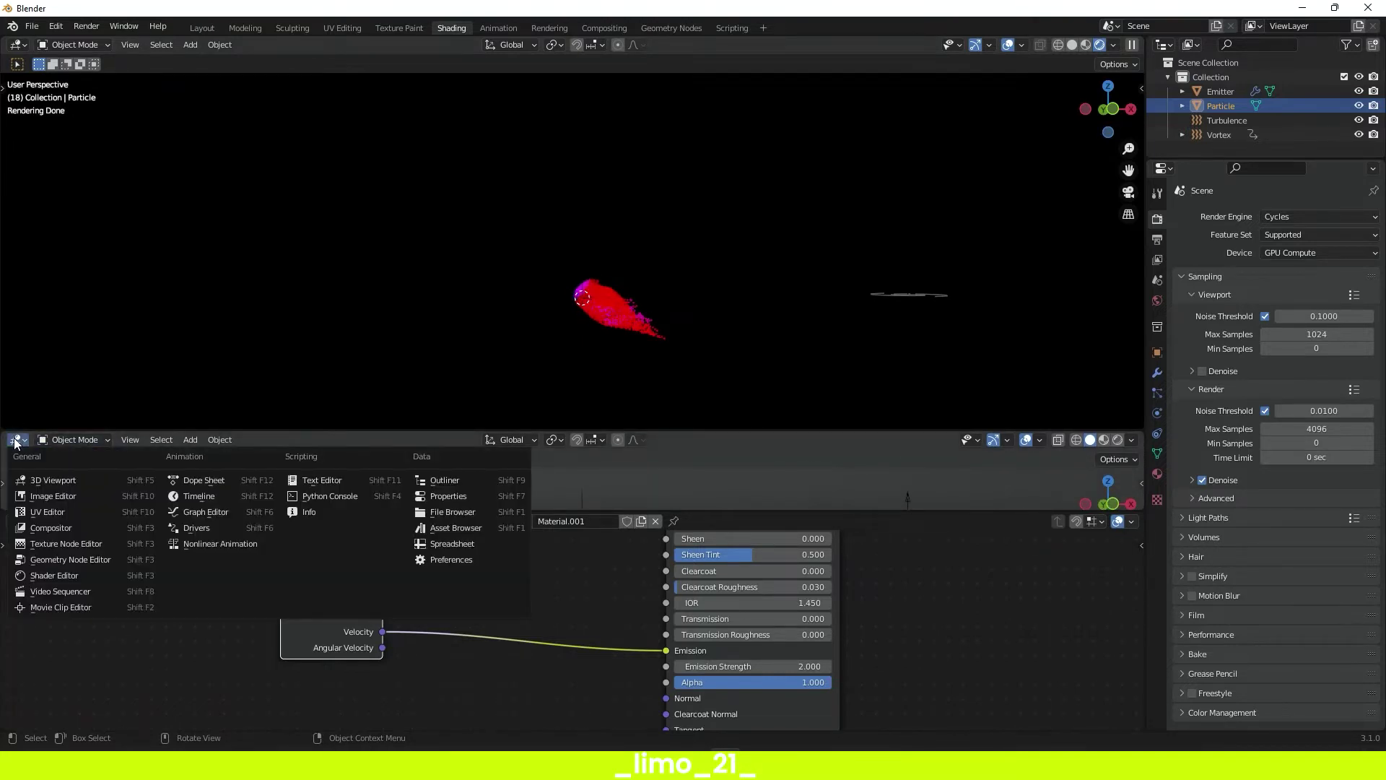
{"action": "left_click", "coordinate": [197, 496]}
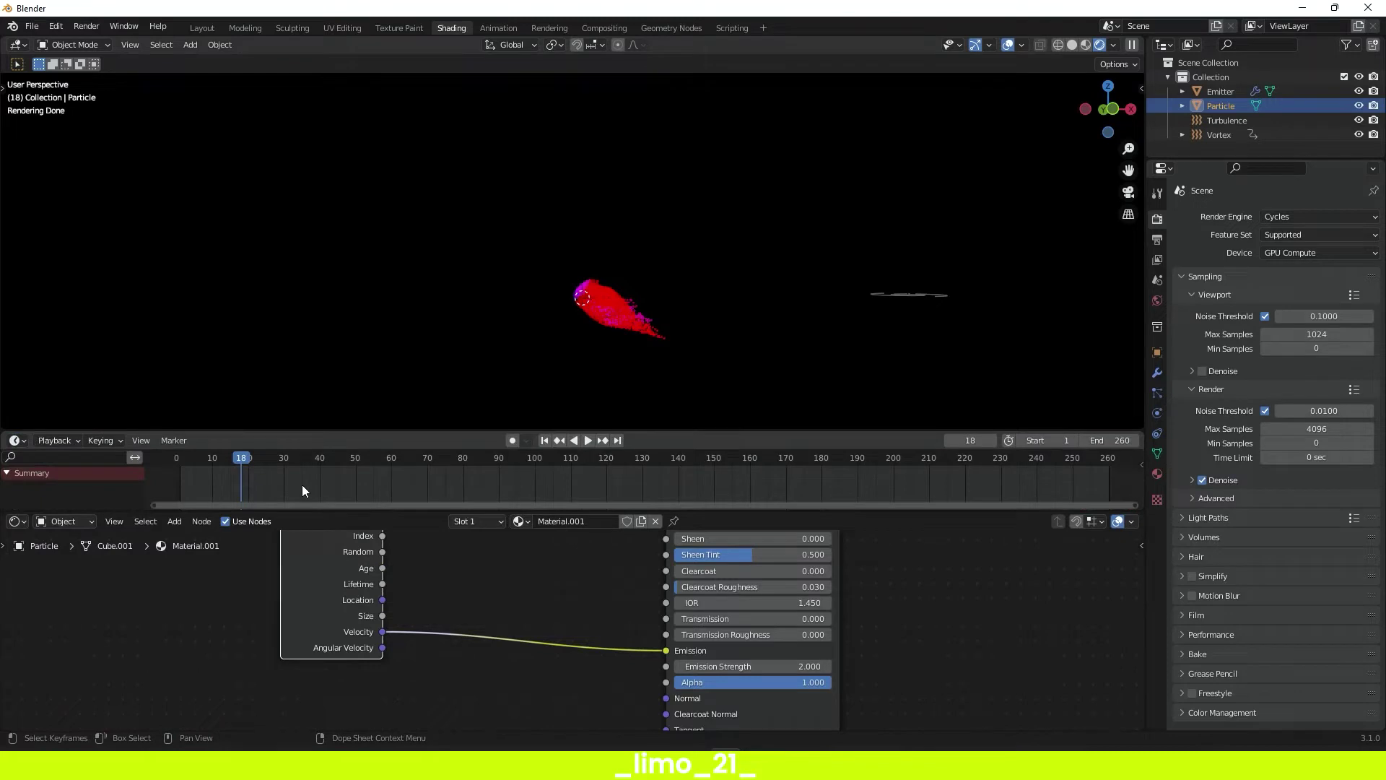
- Preview the velocity-colored particles at frame 90 and from the start, stop playback, and return the viewport to rendered shading
{"action": "left_click", "coordinate": [498, 458]}
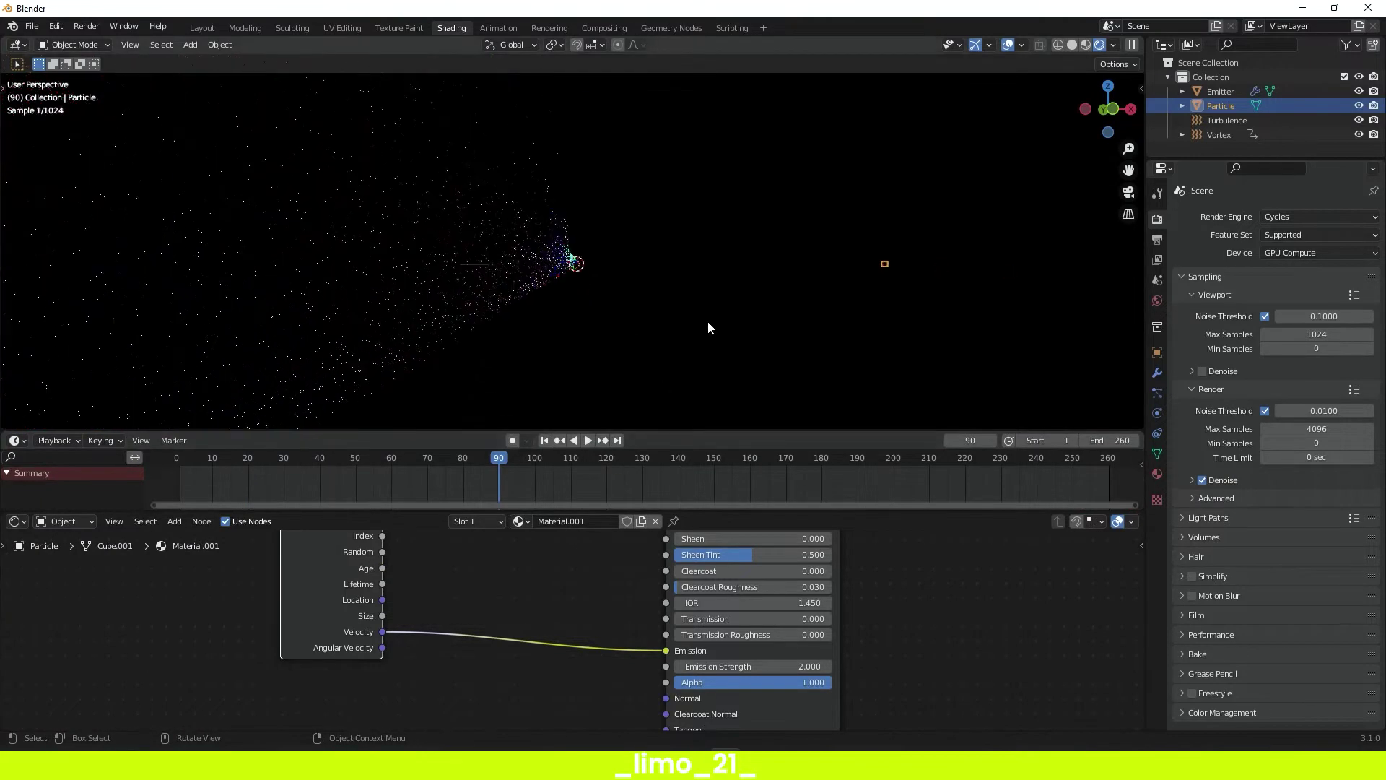
{"action": "left_click", "coordinate": [170, 457]}
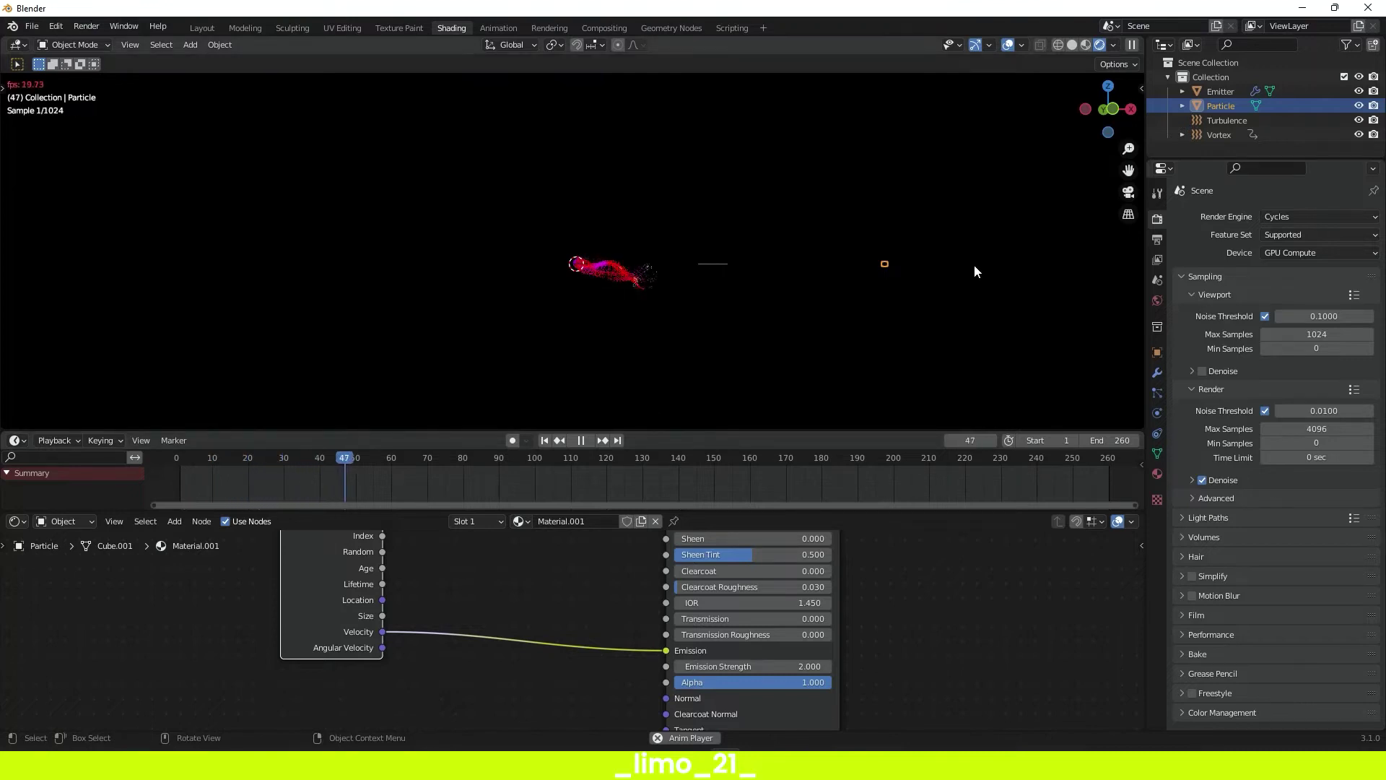
{"action": "key", "text": "Escape"}
{"action": "scroll", "coordinate": [564, 627], "scroll_direction": "down", "scroll_amount": 1}
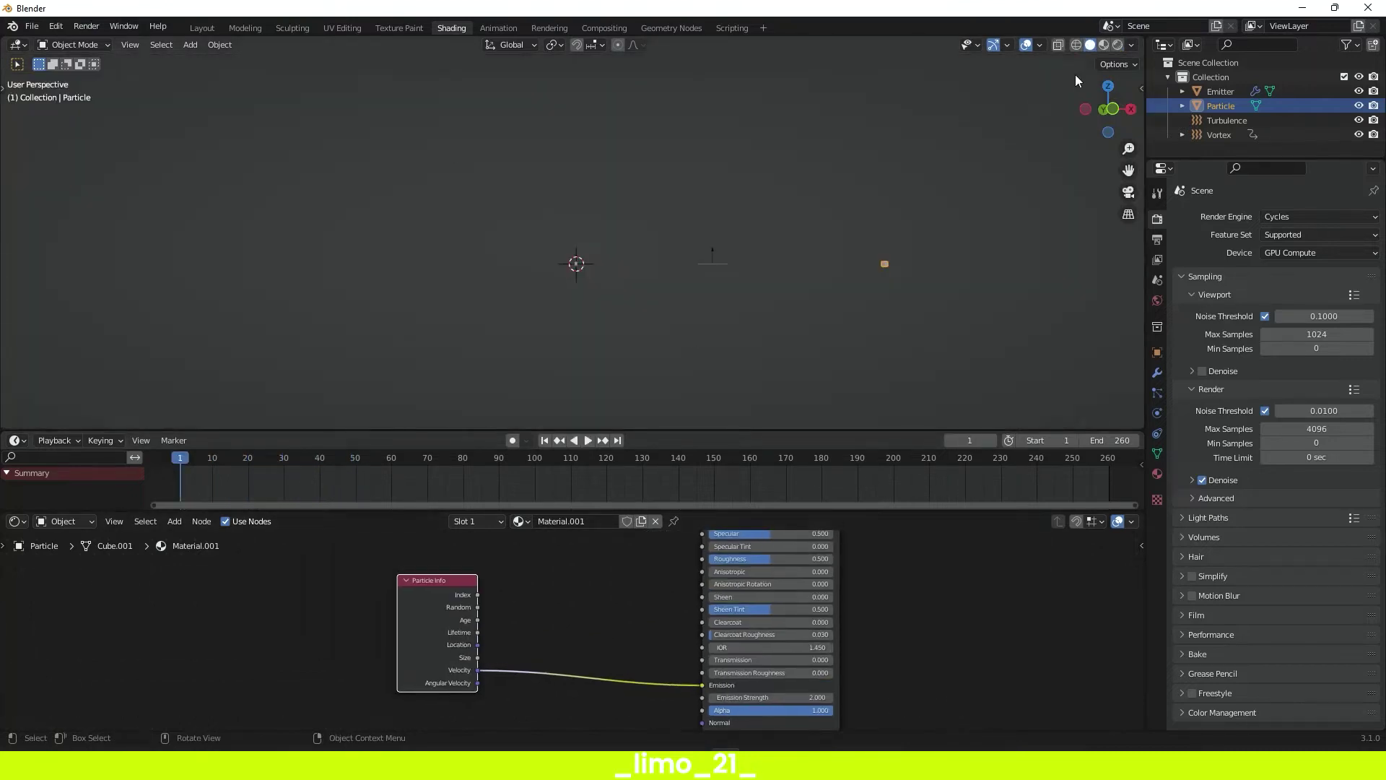
{"action": "left_click", "coordinate": [1116, 45]}
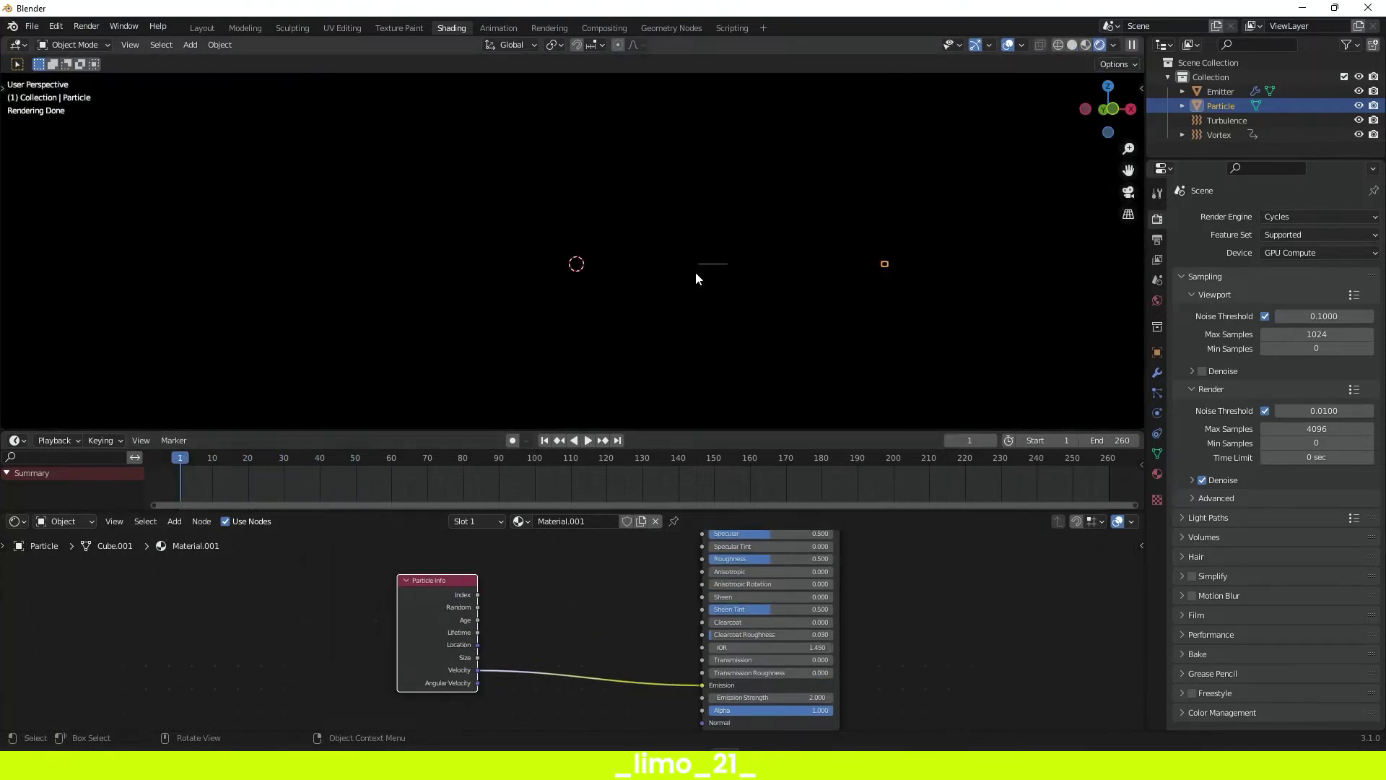
- Bake the particle cache of the Emitter's particle system
{"action": "left_click", "coordinate": [1158, 395]}
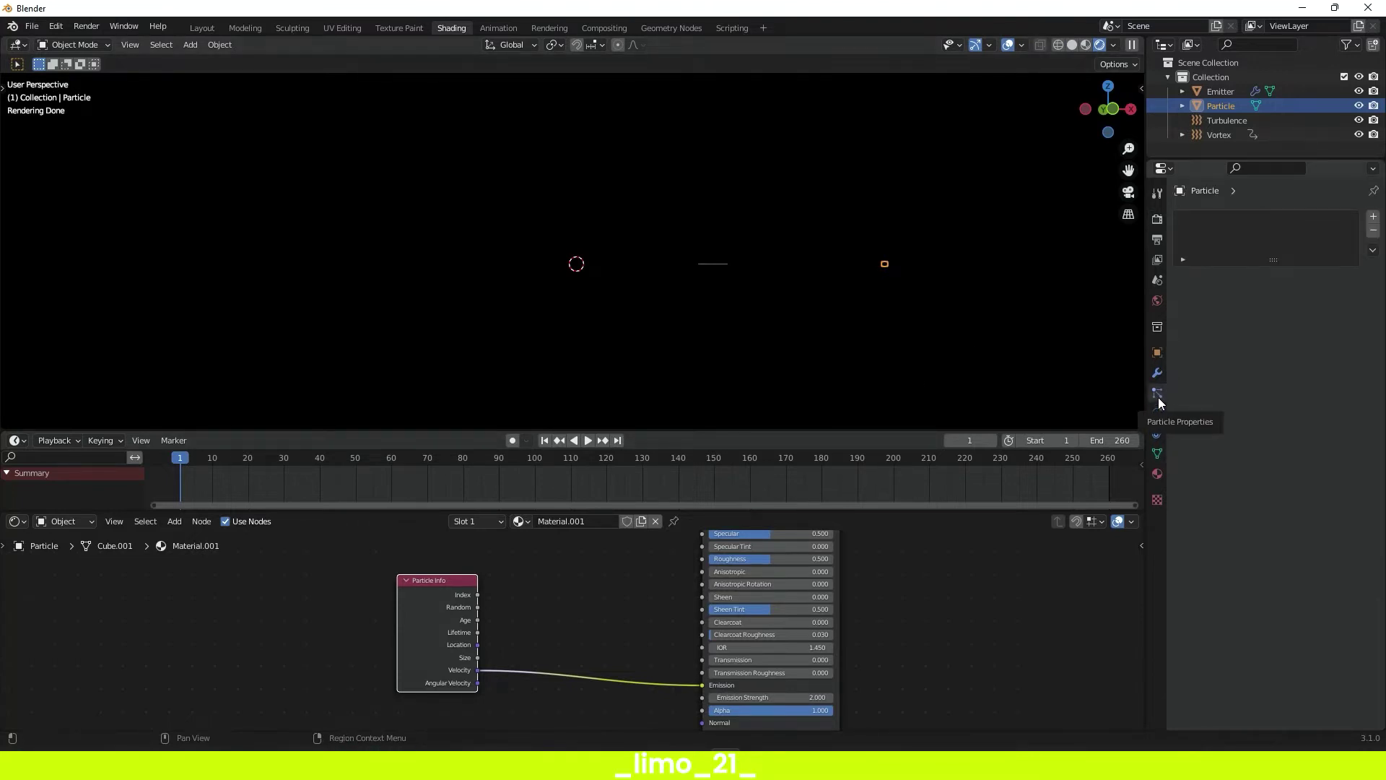
{"action": "left_click", "coordinate": [1220, 91]}
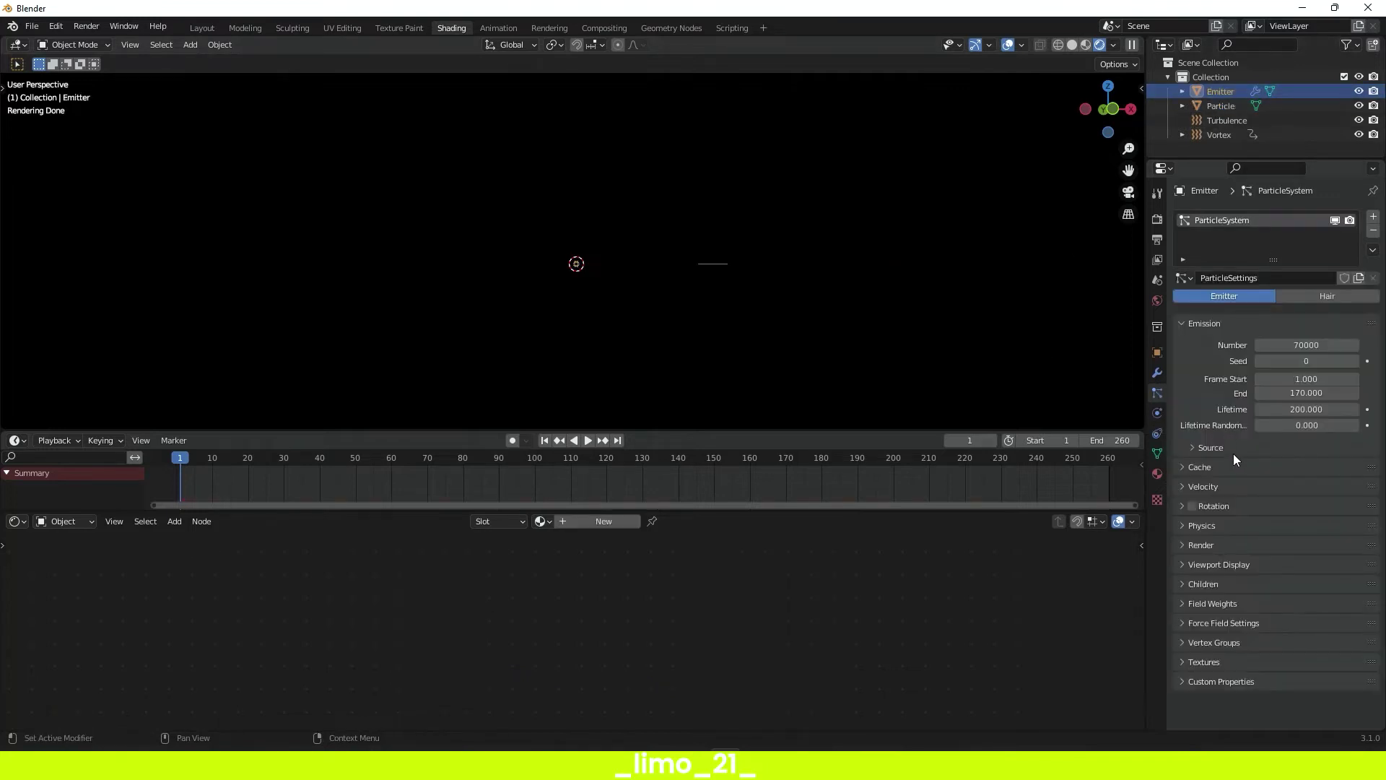
{"action": "left_click", "coordinate": [1182, 469]}
{"action": "scroll", "coordinate": [1237, 534], "scroll_direction": "down", "scroll_amount": 2}
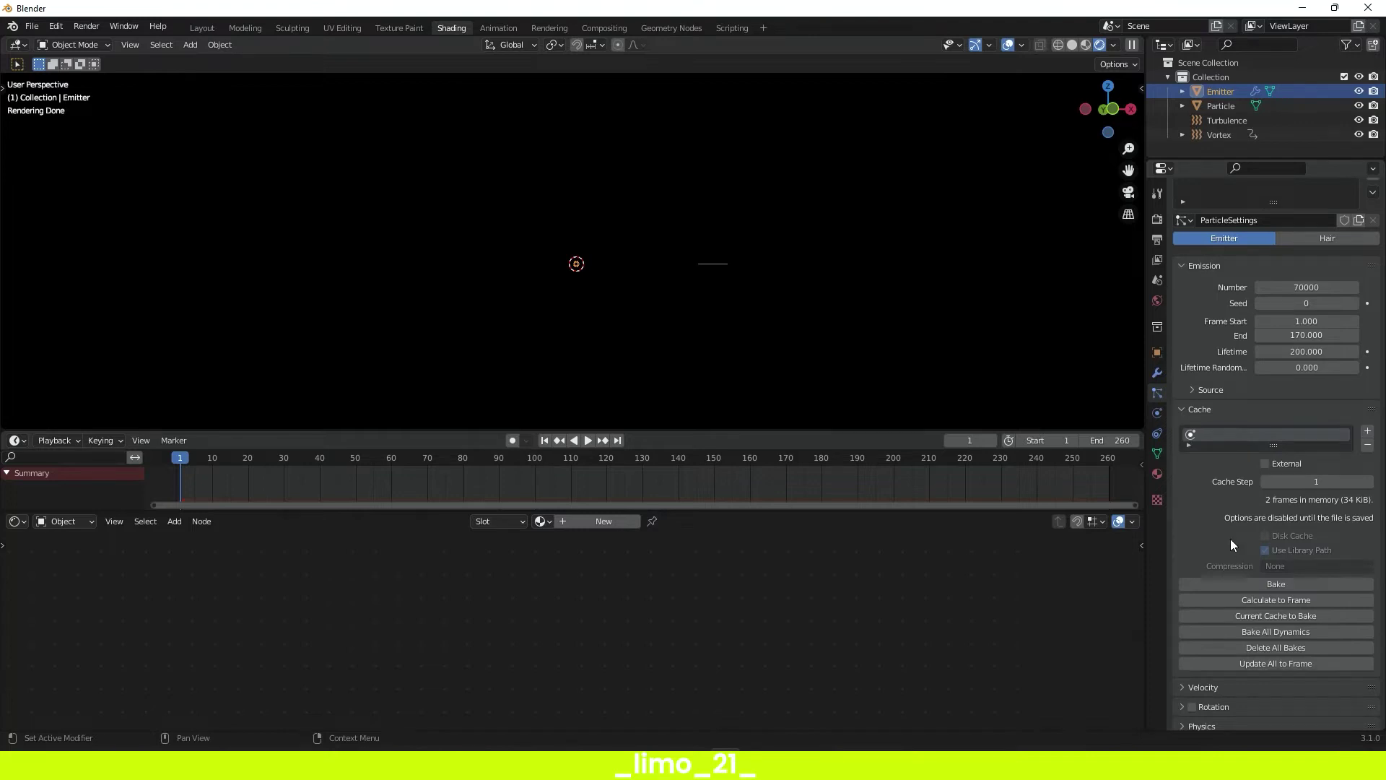
{"action": "left_click", "coordinate": [1255, 582]}
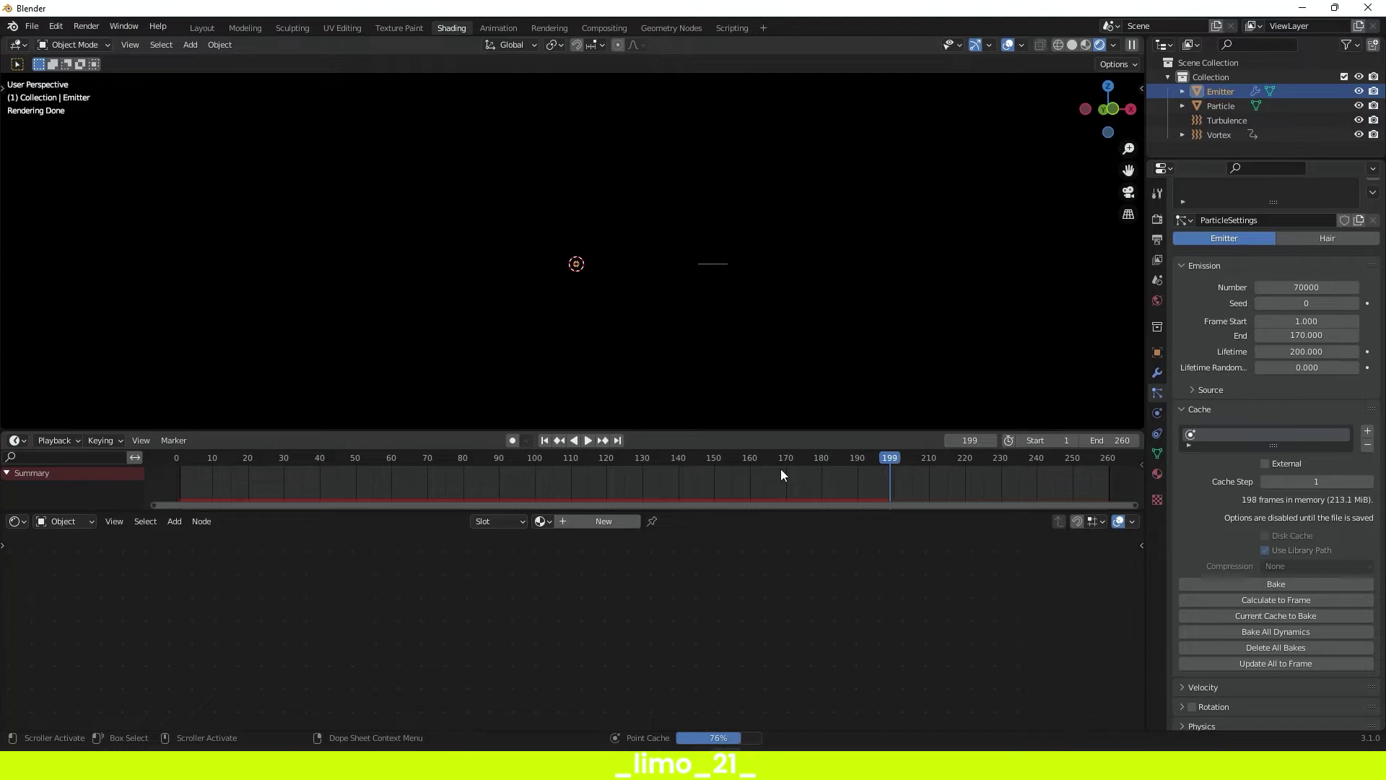
- Scrub and play the baked simulation, inspect the particle colors from several angles, and stay on frame 178
{"action": "left_click_drag", "start_coordinate": [317, 459], "coordinate": [405, 459]}
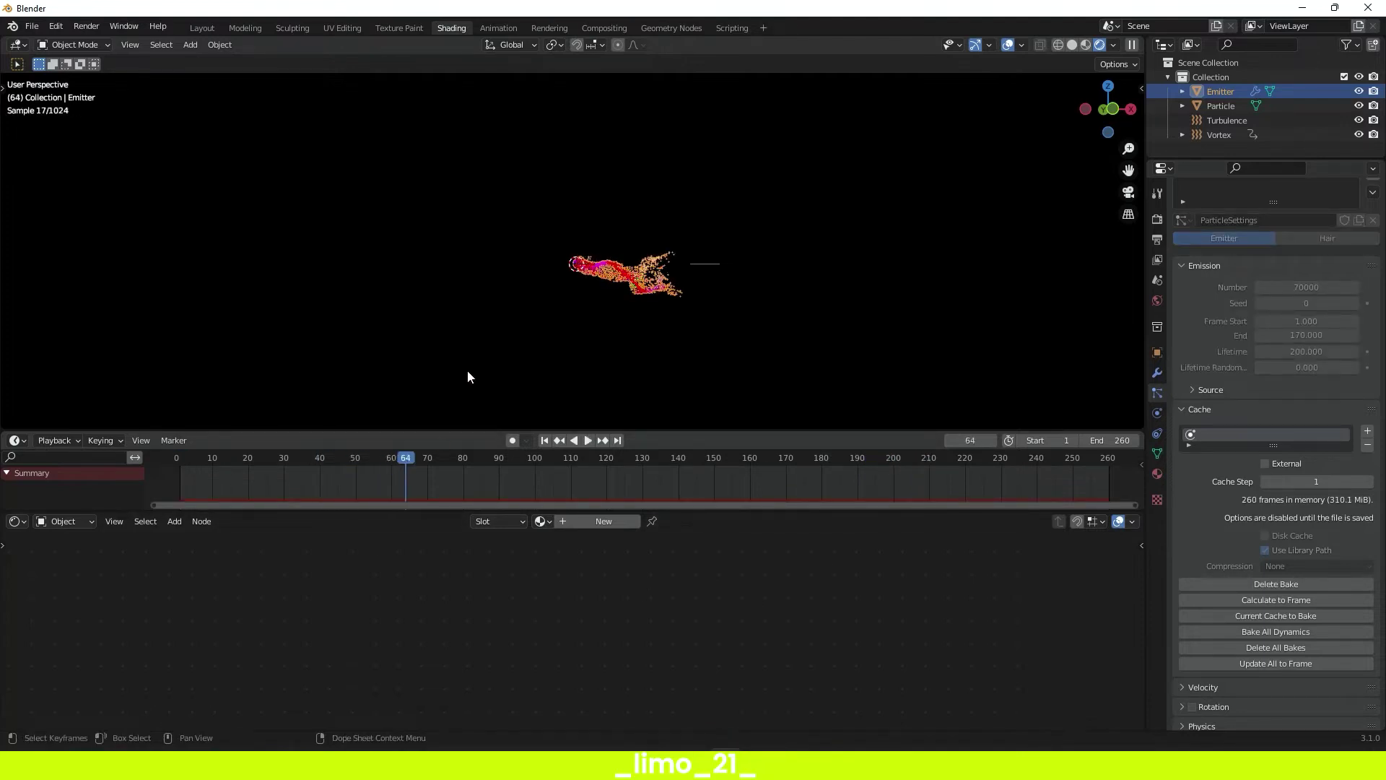
{"action": "left_click", "coordinate": [468, 376]}
{"action": "key", "text": "space"}
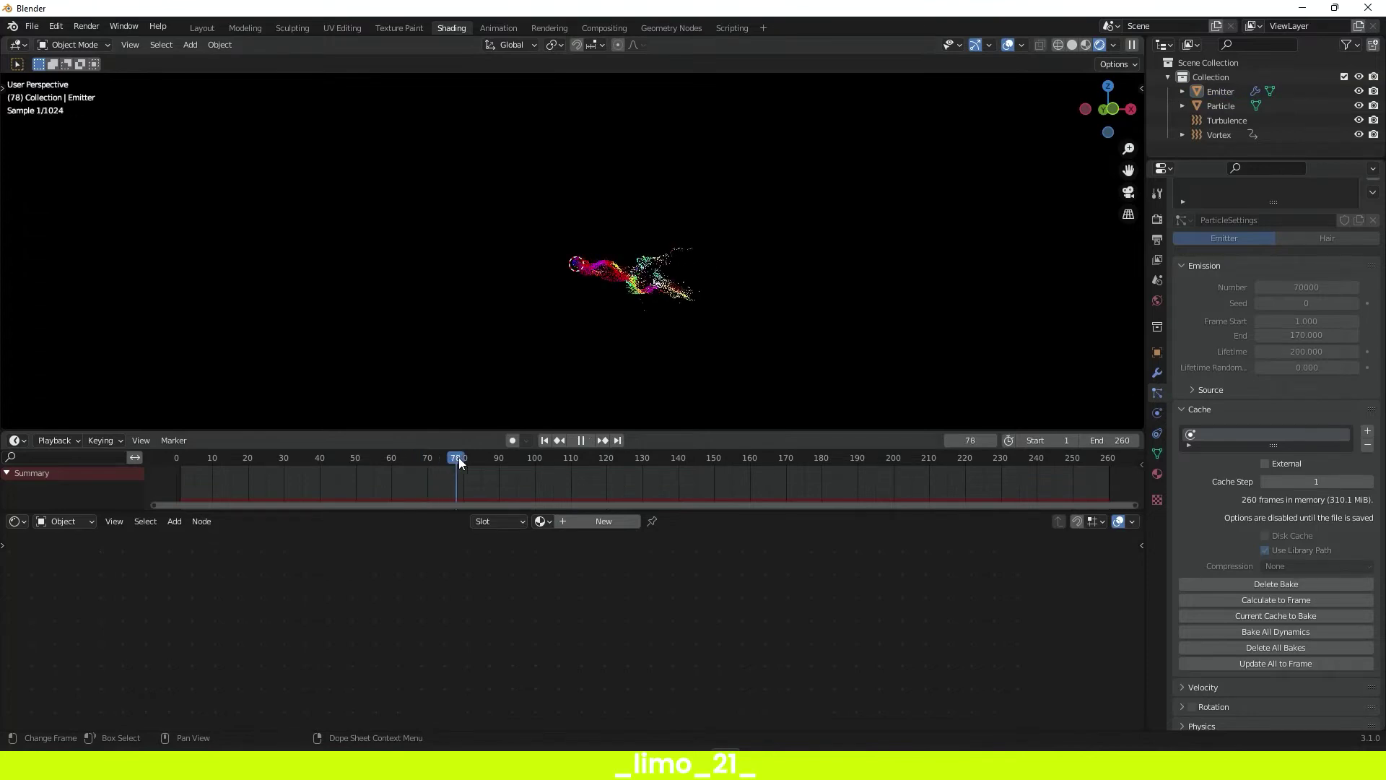
{"action": "key", "text": "space"}
{"action": "middle_click_drag", "start_coordinate": [531, 279], "coordinate": [648, 291]}
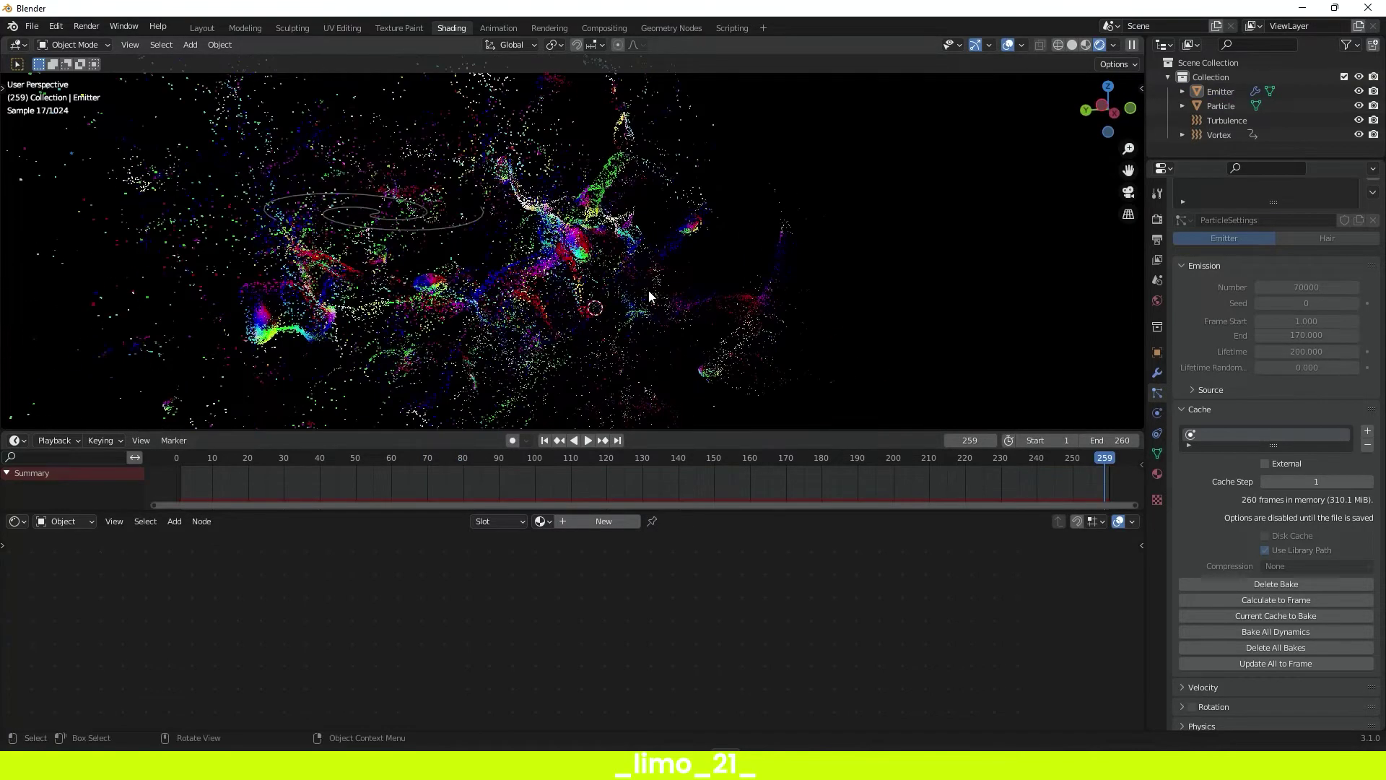
{"action": "middle_click_drag", "start_coordinate": [765, 302], "coordinate": [635, 319]}
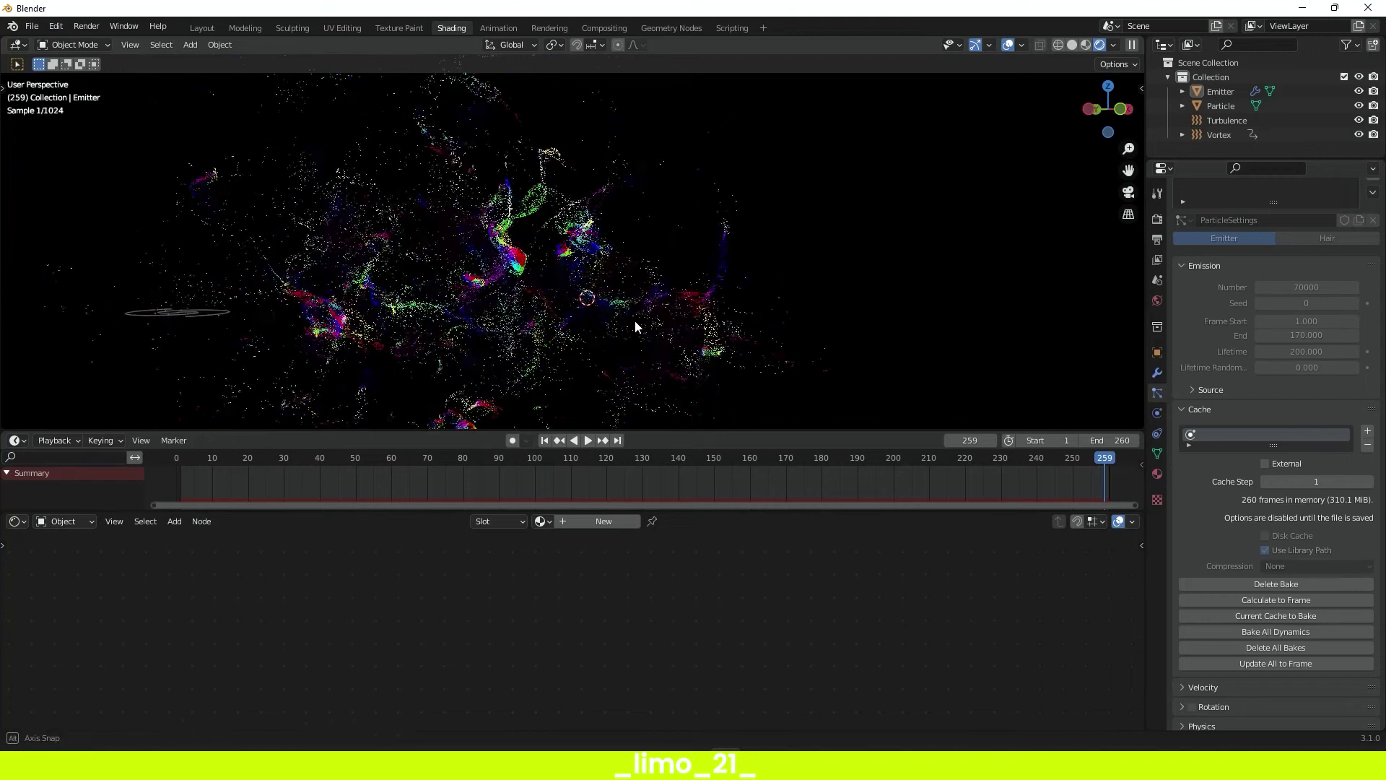
{"action": "left_click_drag", "start_coordinate": [1076, 456], "coordinate": [814, 438]}
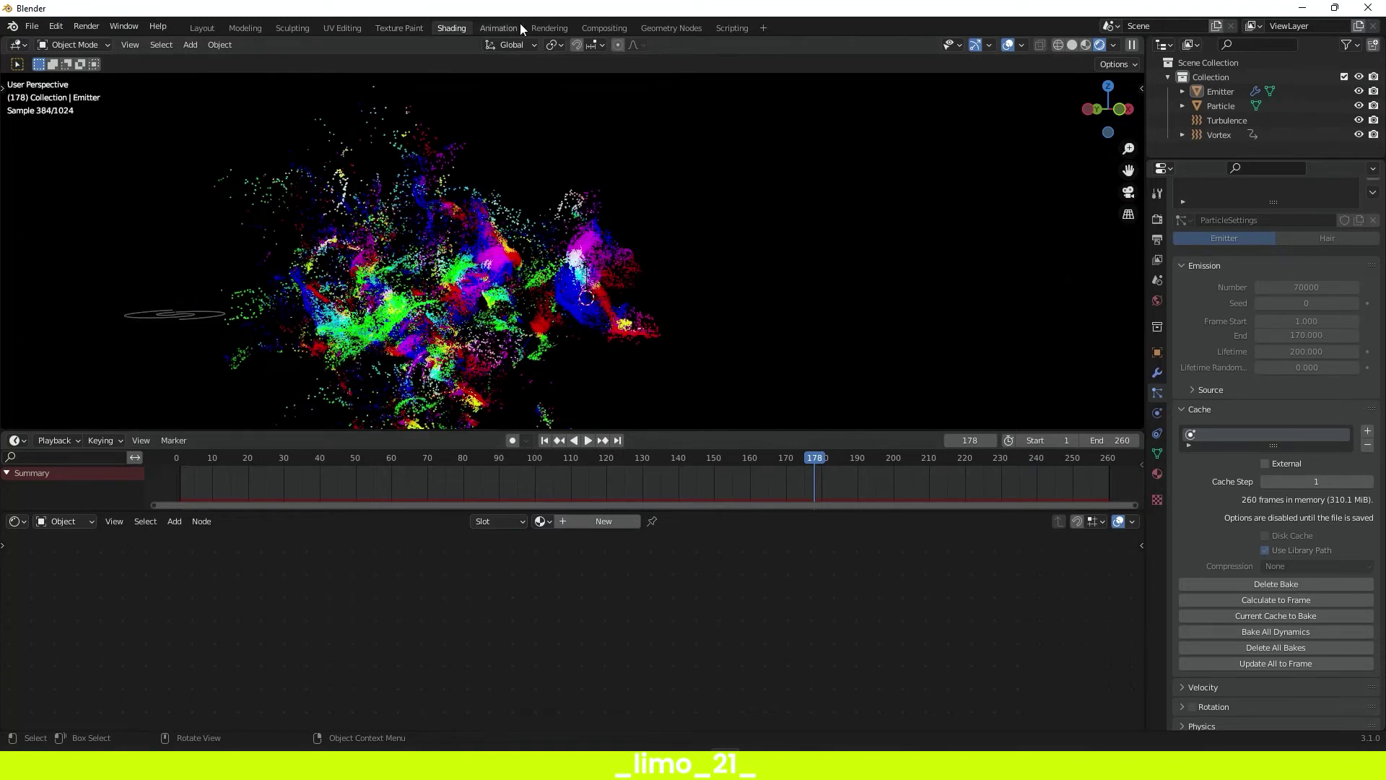
- Insert a ColorRamp node between the Particle Info Velocity output and the Emission input in the Particle object's material
{"action": "left_click", "coordinate": [1222, 107]}
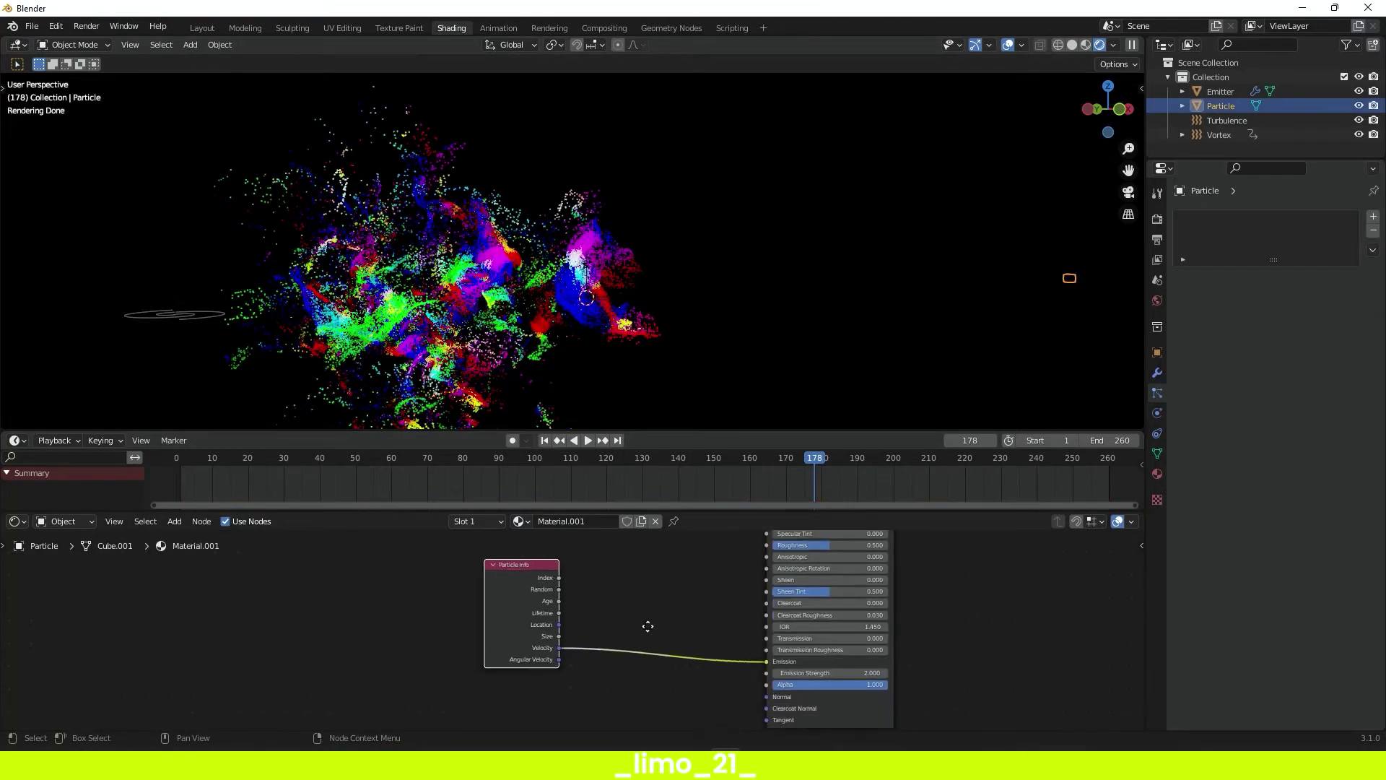
{"action": "scroll", "coordinate": [648, 626], "scroll_direction": "up", "scroll_amount": 2}
{"action": "key", "text": "shift+a"}
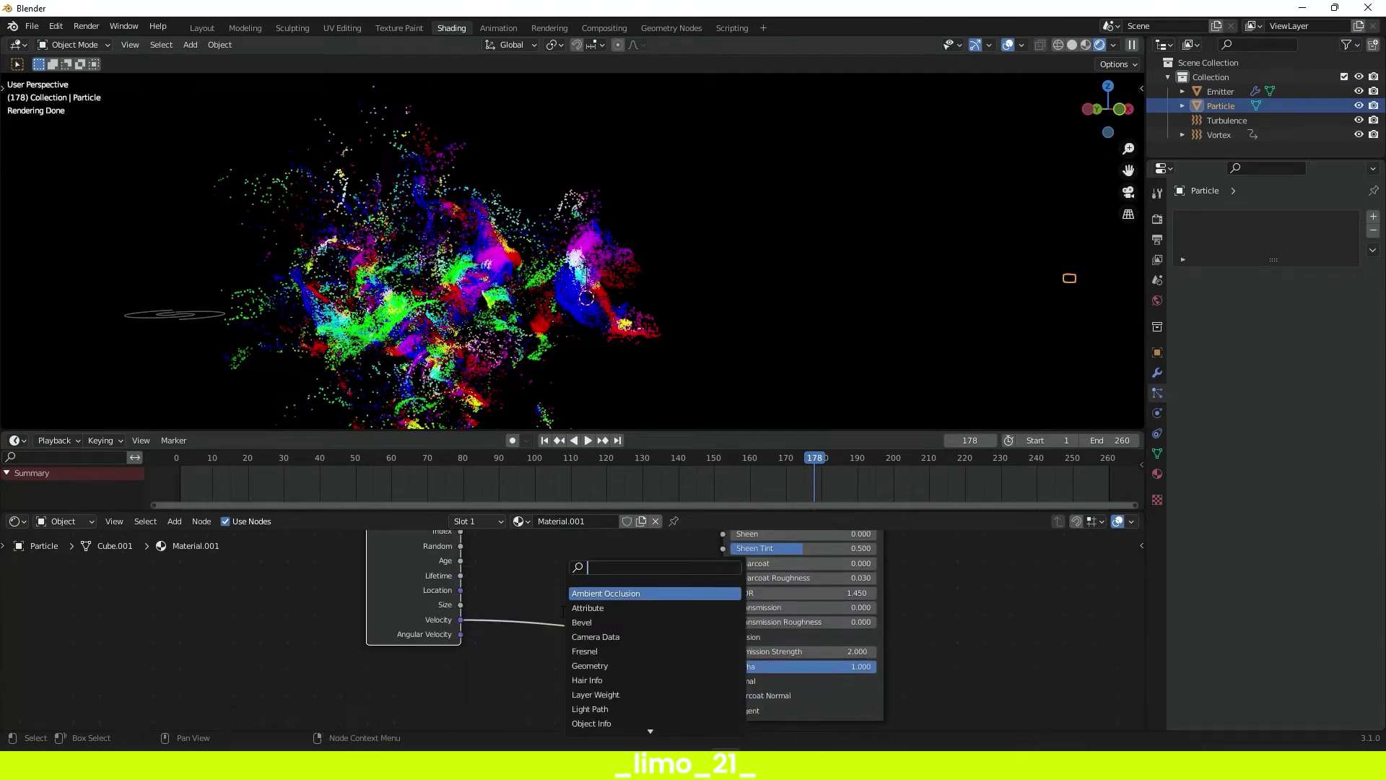
{"action": "type", "text": "color ramp"}
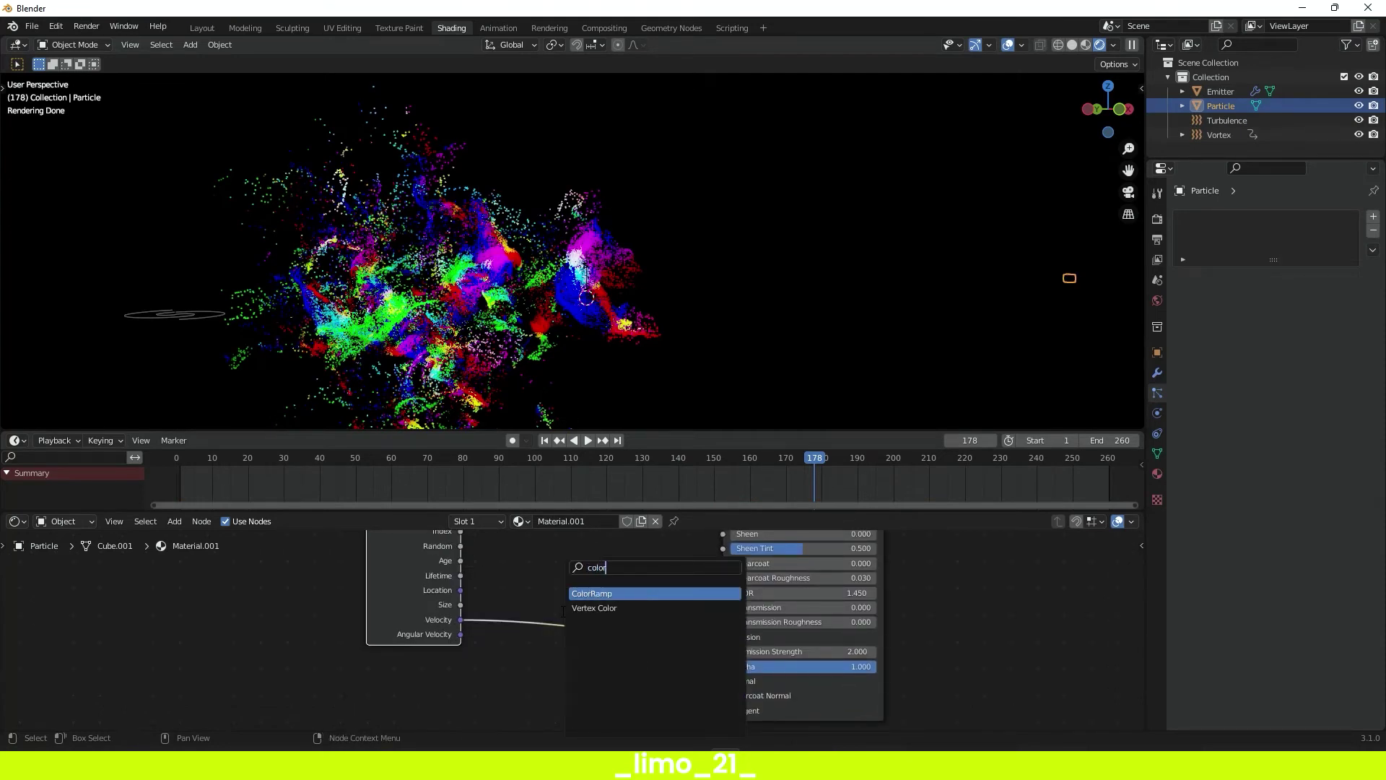
{"action": "key", "text": "Return"}
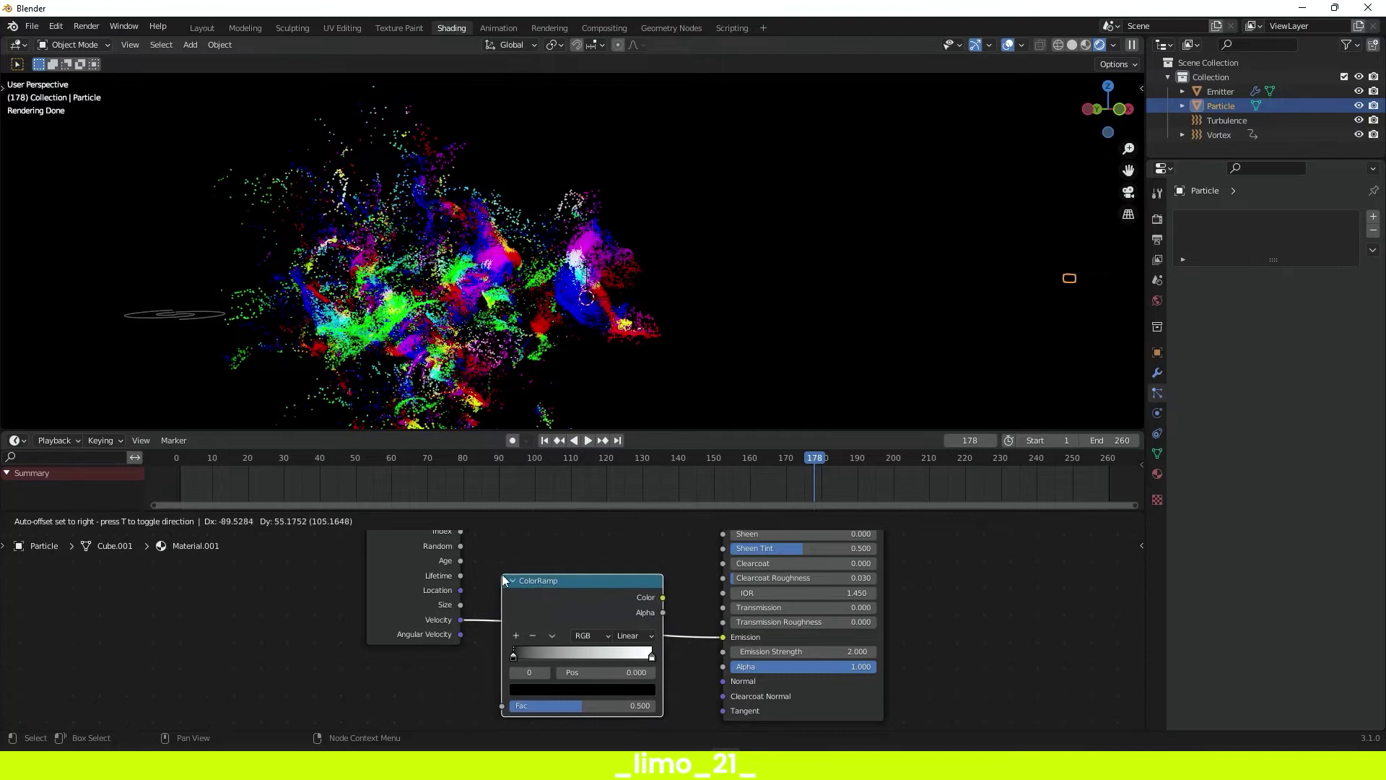
{"action": "left_click", "coordinate": [511, 558]}
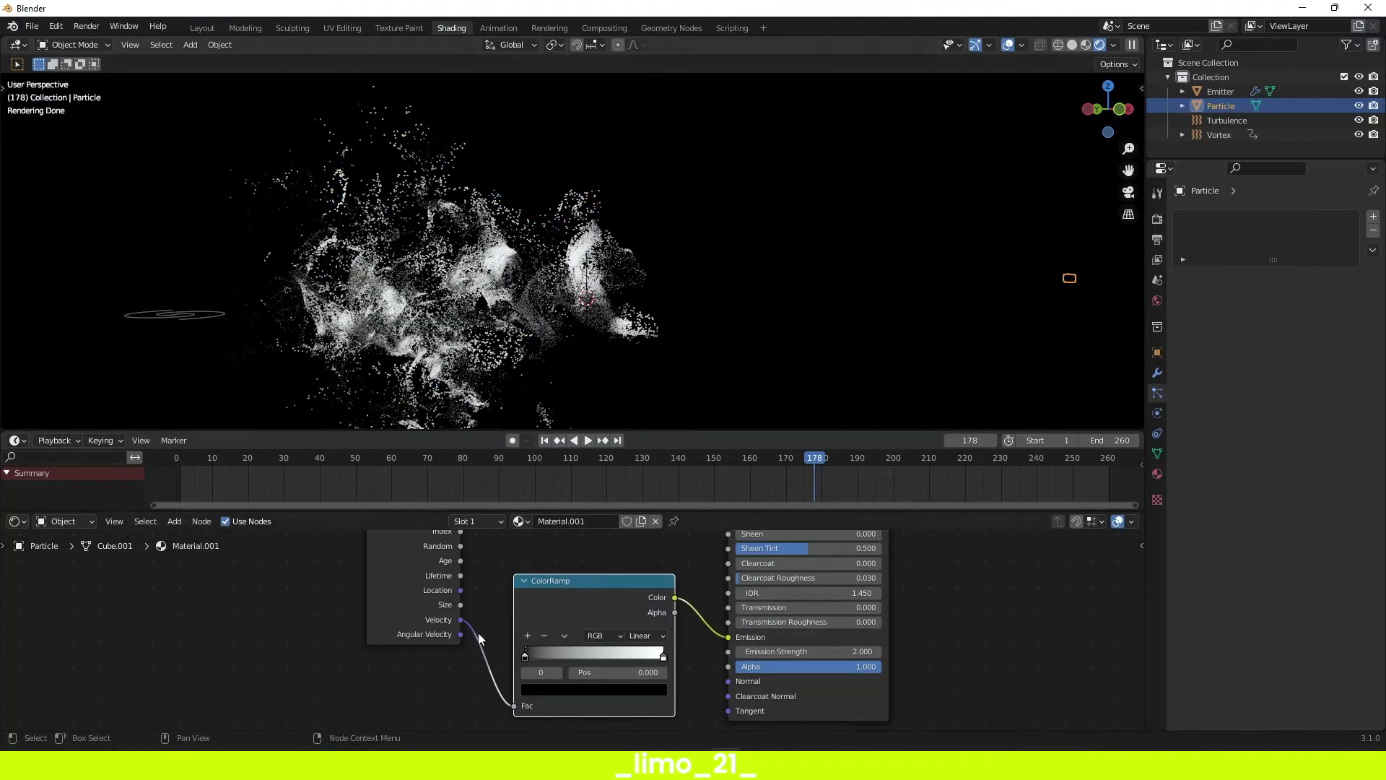
- Color the ramp's first stop dark red with hue 1.000, saturation 1.000 and value 0.535
{"action": "scroll", "coordinate": [478, 632], "scroll_direction": "up", "scroll_amount": 2}
{"action": "middle_click_drag", "start_coordinate": [420, 596], "coordinate": [422, 630]}
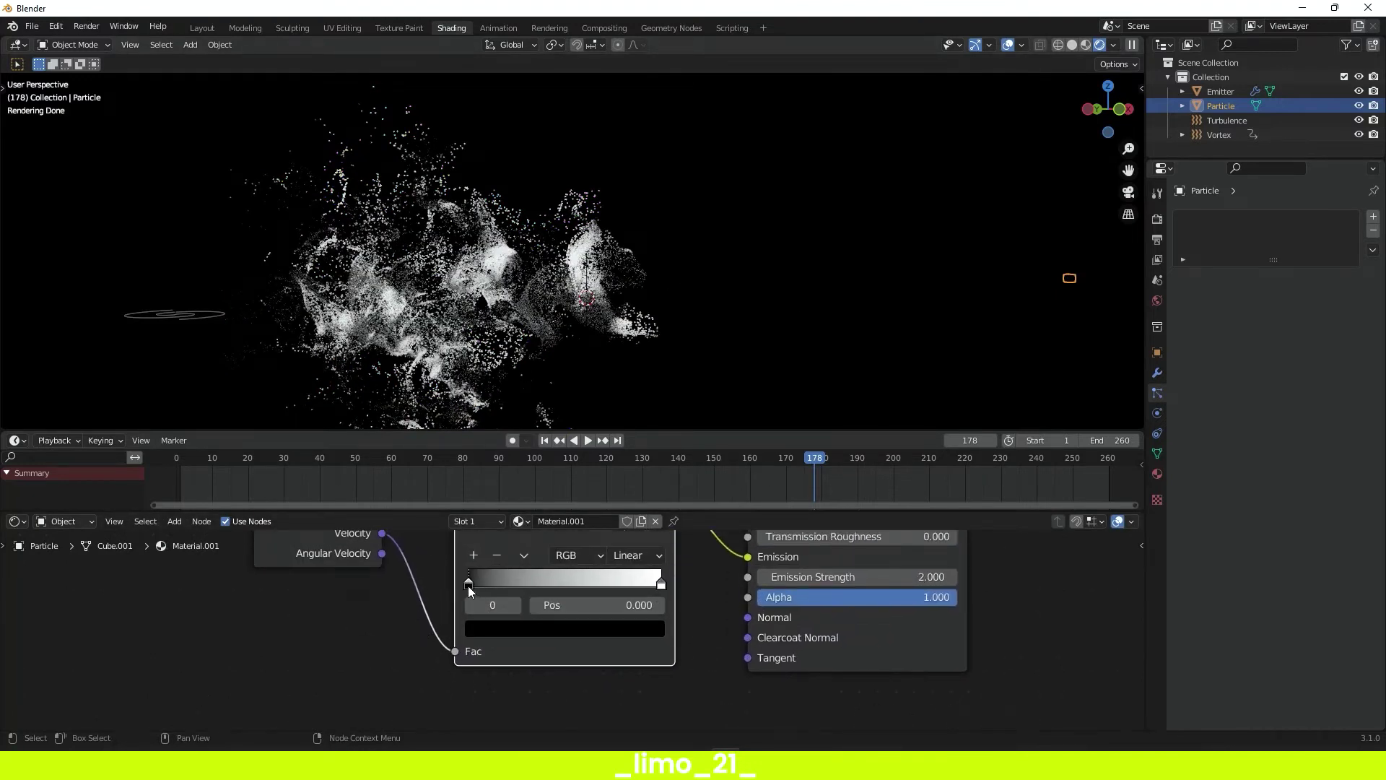
{"action": "left_click", "coordinate": [490, 630]}
{"action": "left_click_drag", "start_coordinate": [624, 430], "coordinate": [622, 396]}
{"action": "left_click_drag", "start_coordinate": [543, 437], "coordinate": [543, 500]}
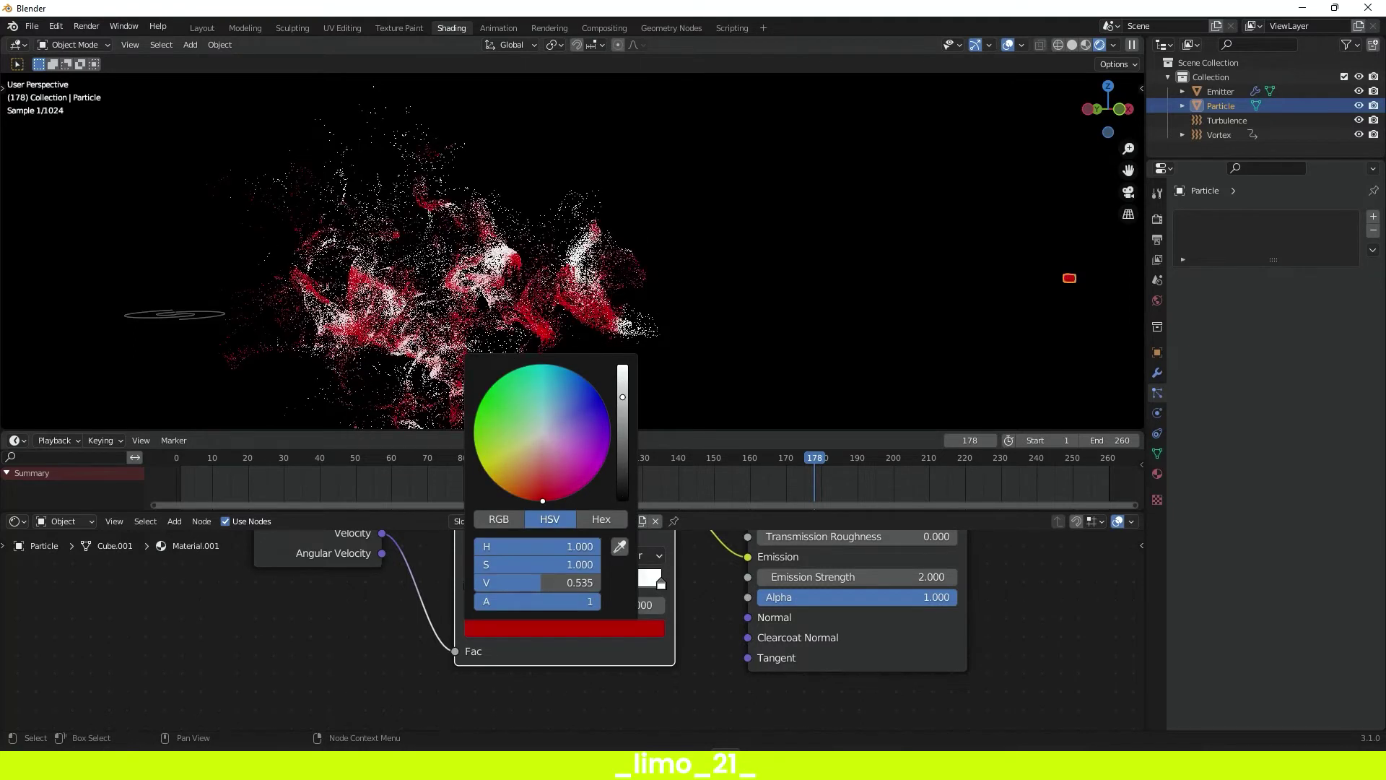
- Color the ramp's last stop yellow-green with hue 0.275, saturation 1.000 and value 1.000
{"action": "left_click", "coordinate": [661, 583]}
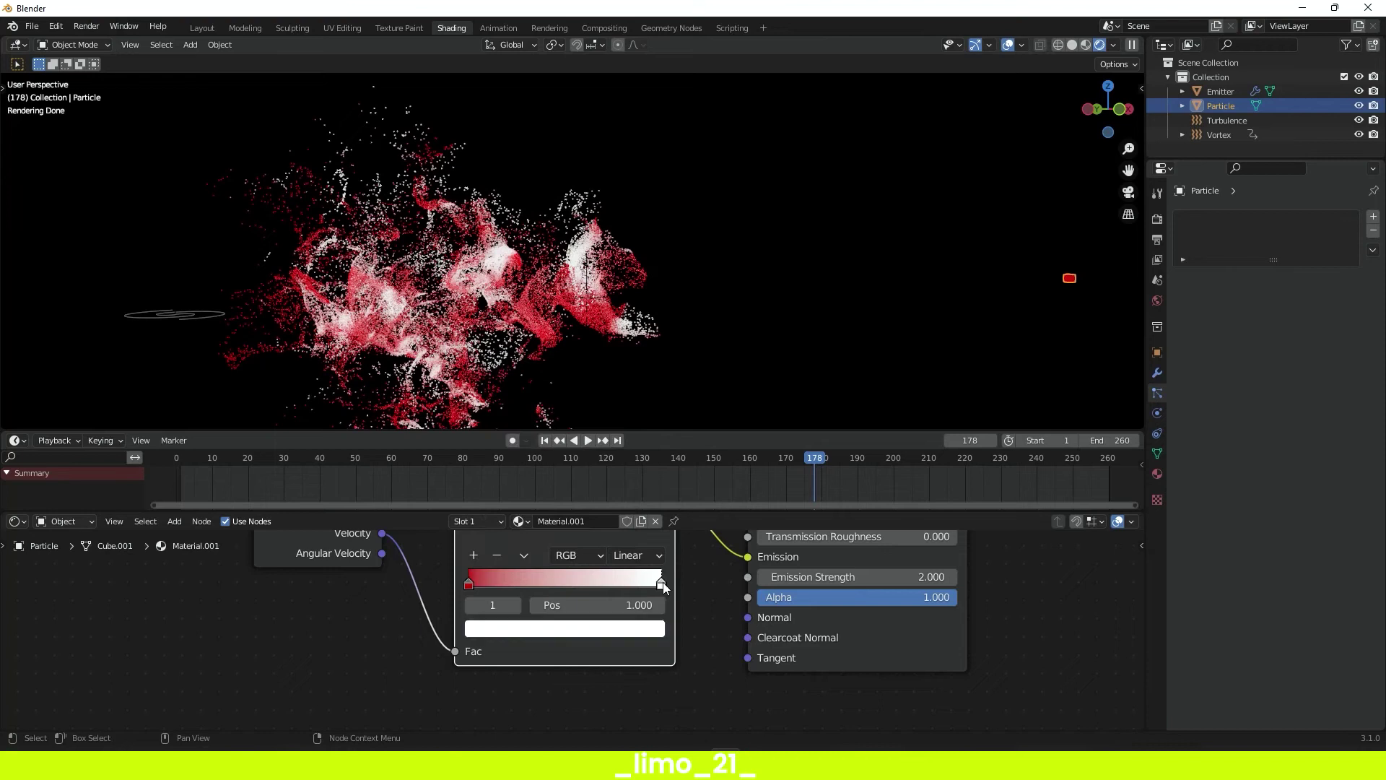
{"action": "left_click", "coordinate": [635, 628]}
{"action": "left_click_drag", "start_coordinate": [520, 433], "coordinate": [474, 427]}
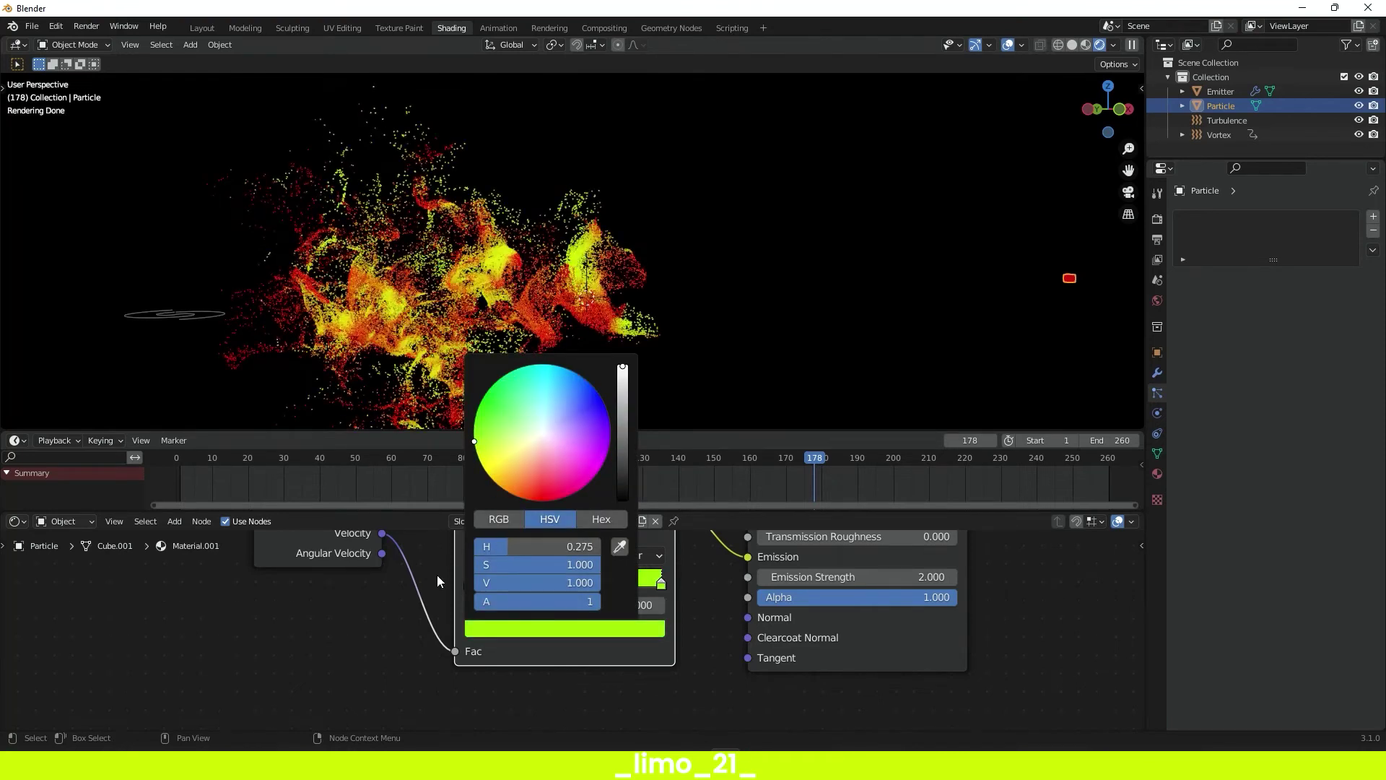
- Preview the recolored particles from frame 64 onward and stop playback at frame 214
{"action": "left_click", "coordinate": [404, 465]}
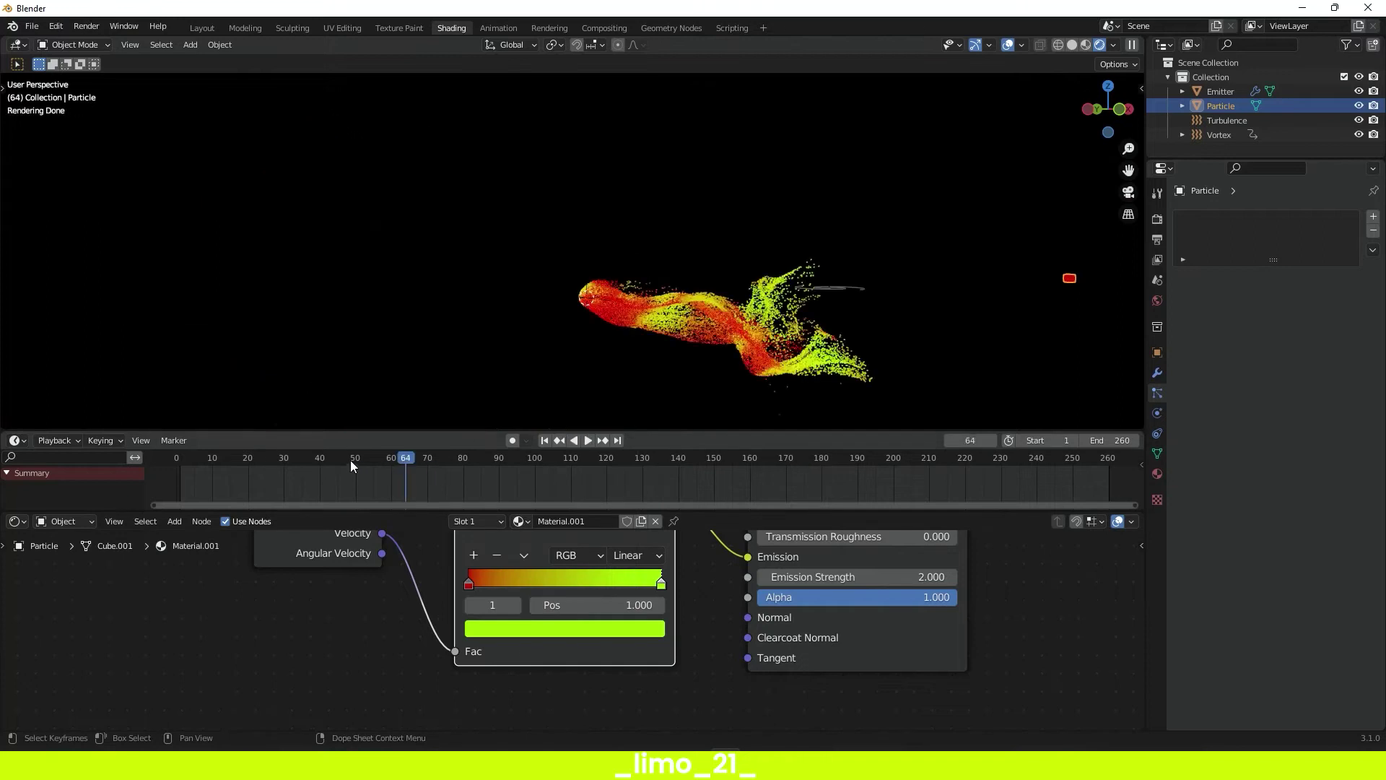
{"action": "key", "text": "space"}
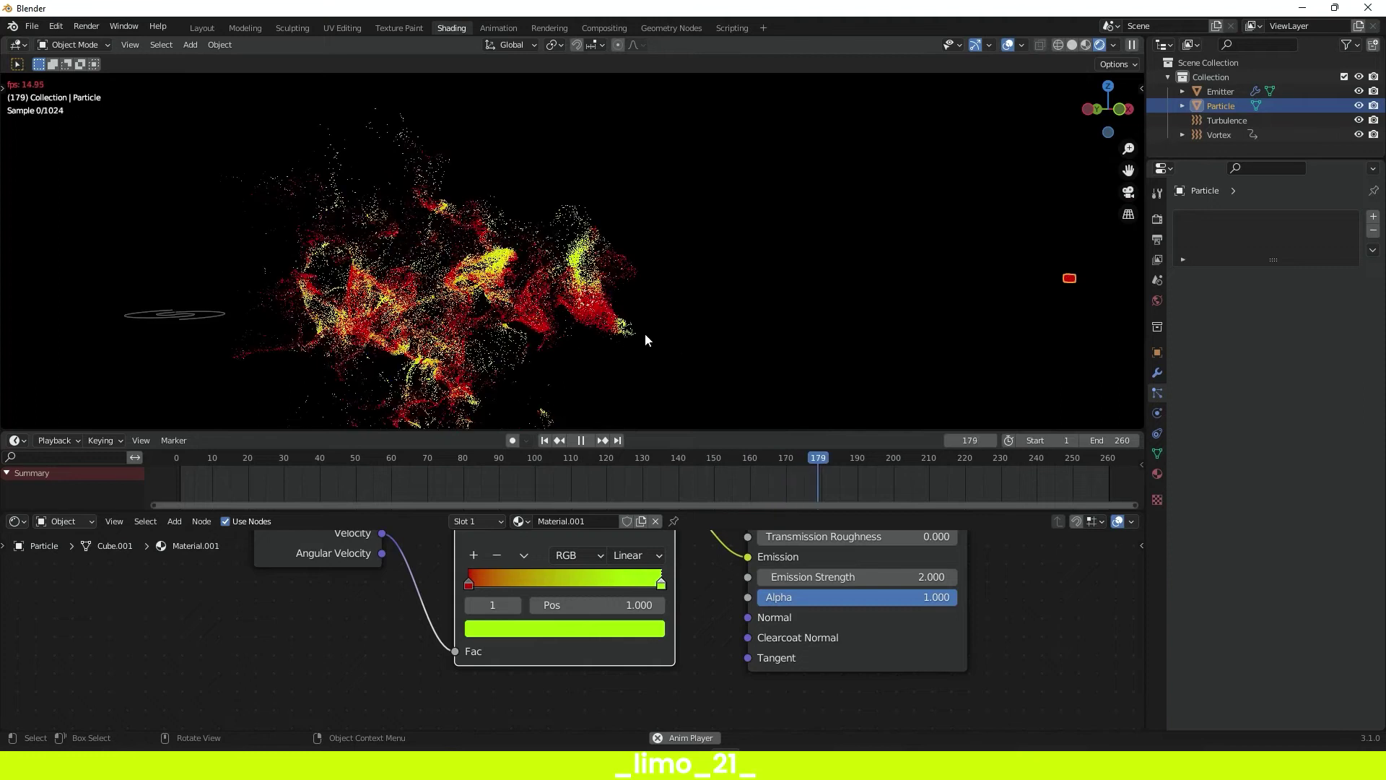
{"action": "key", "text": "space"}
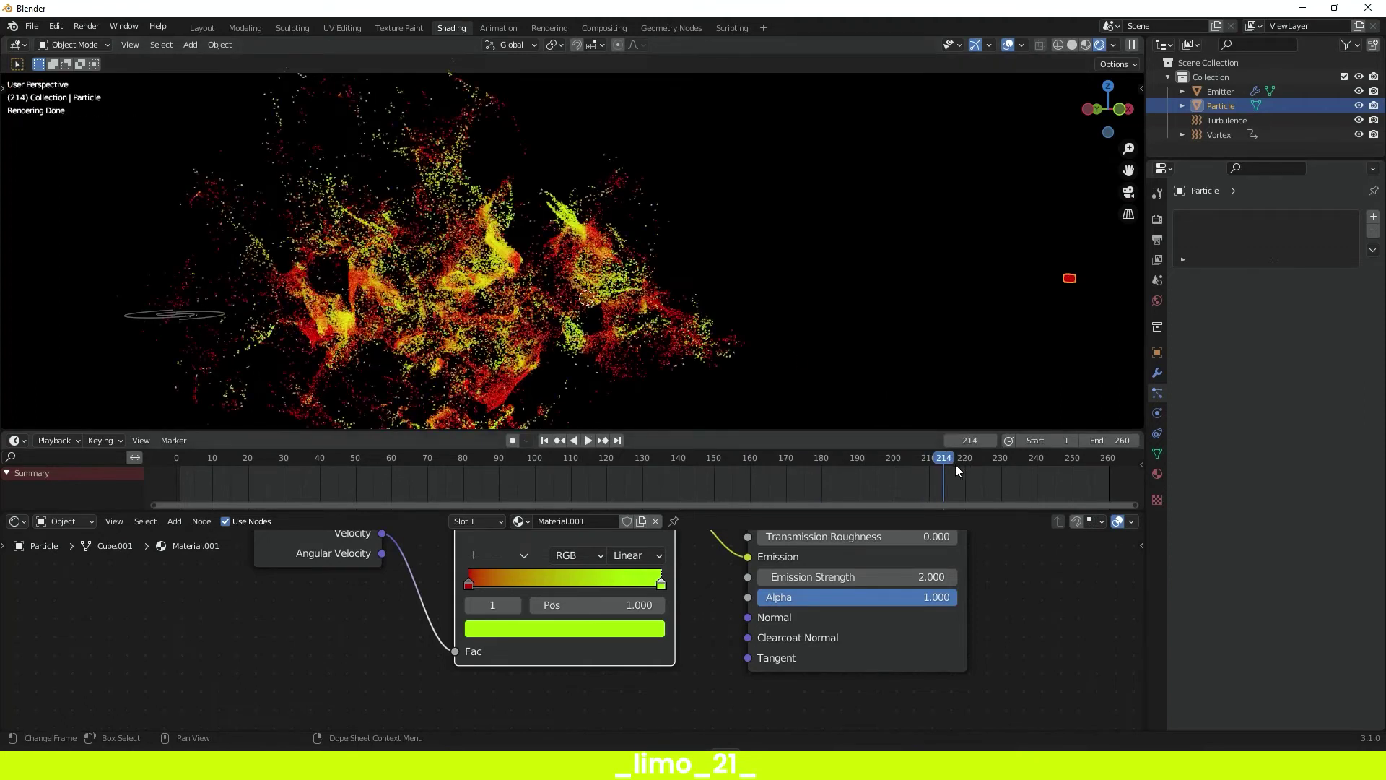
- Add a camera in the Layout workspace and align it to the current view of the particles
{"action": "left_click", "coordinate": [202, 27]}
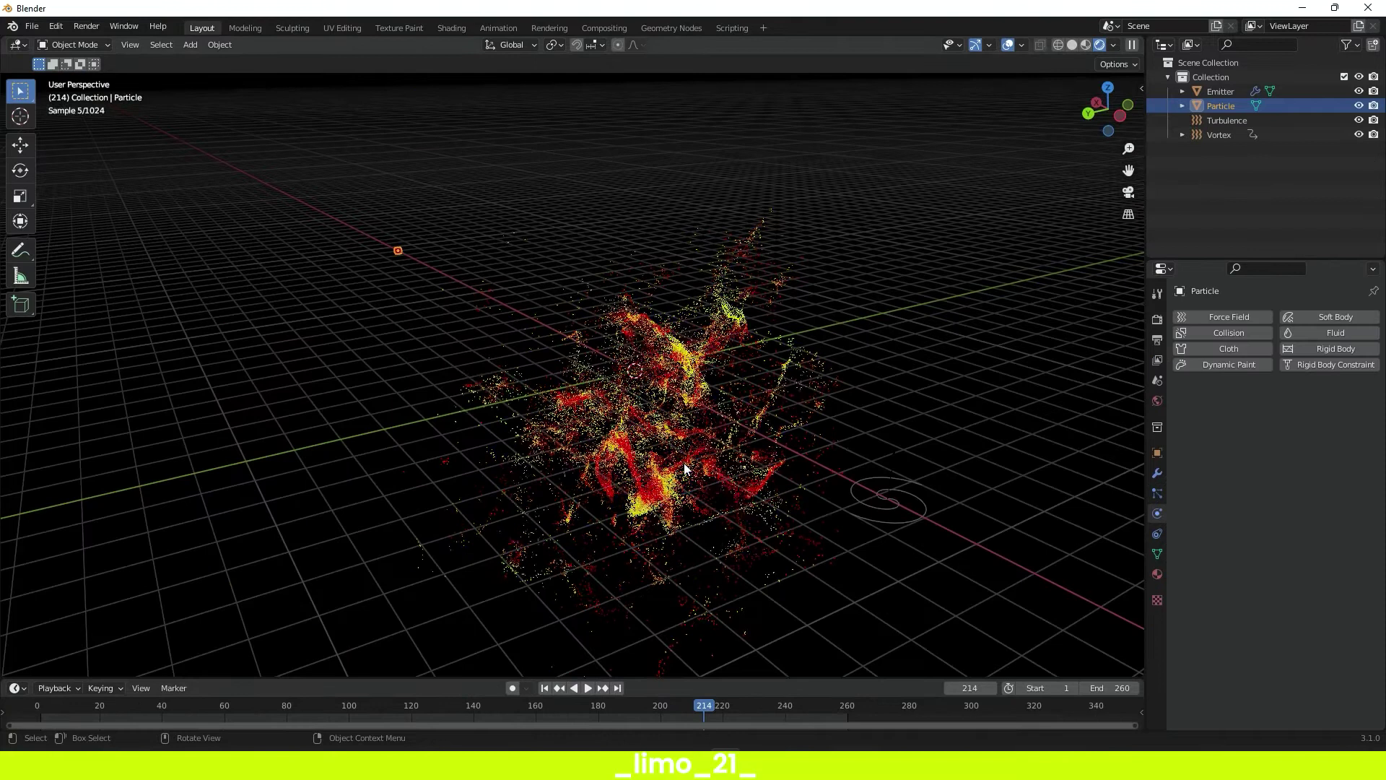
{"action": "key", "text": "shift+a"}
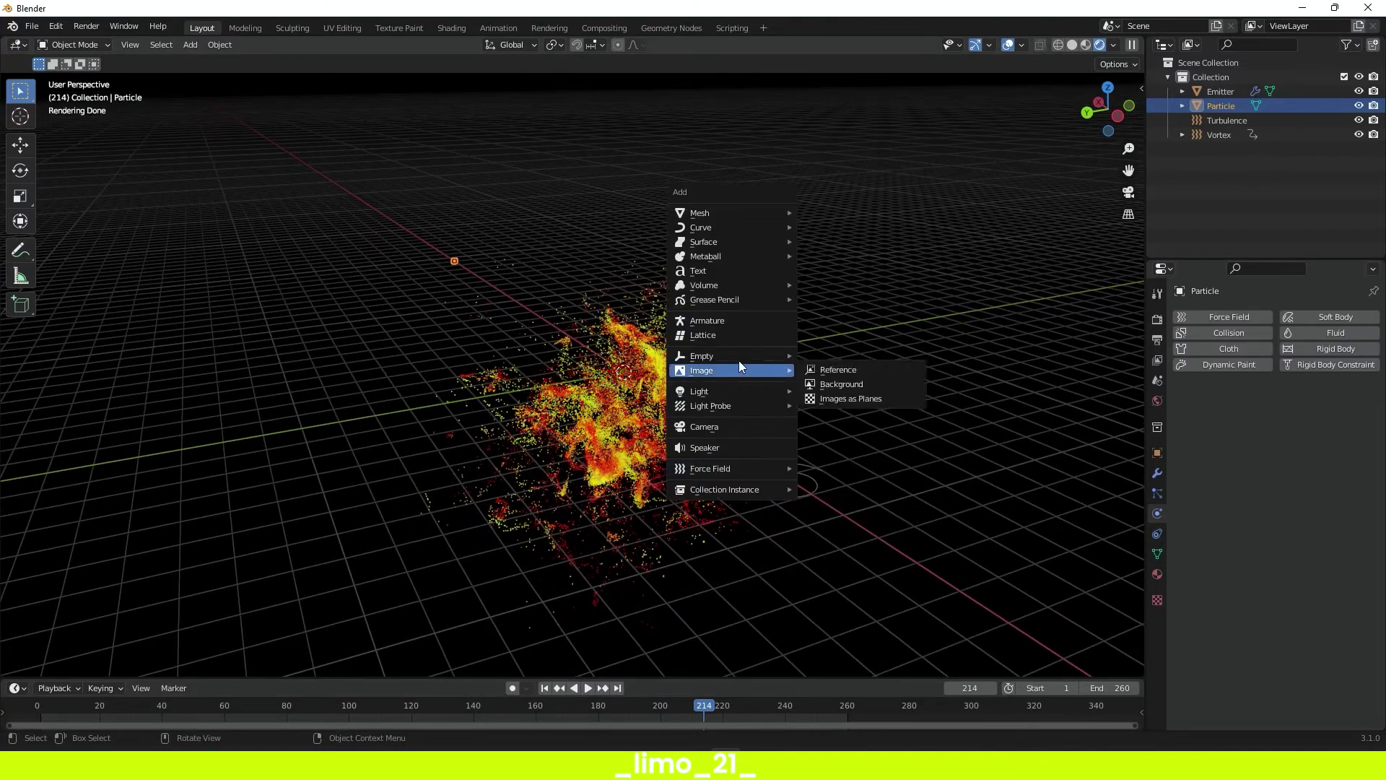
{"action": "key", "text": "Return"}
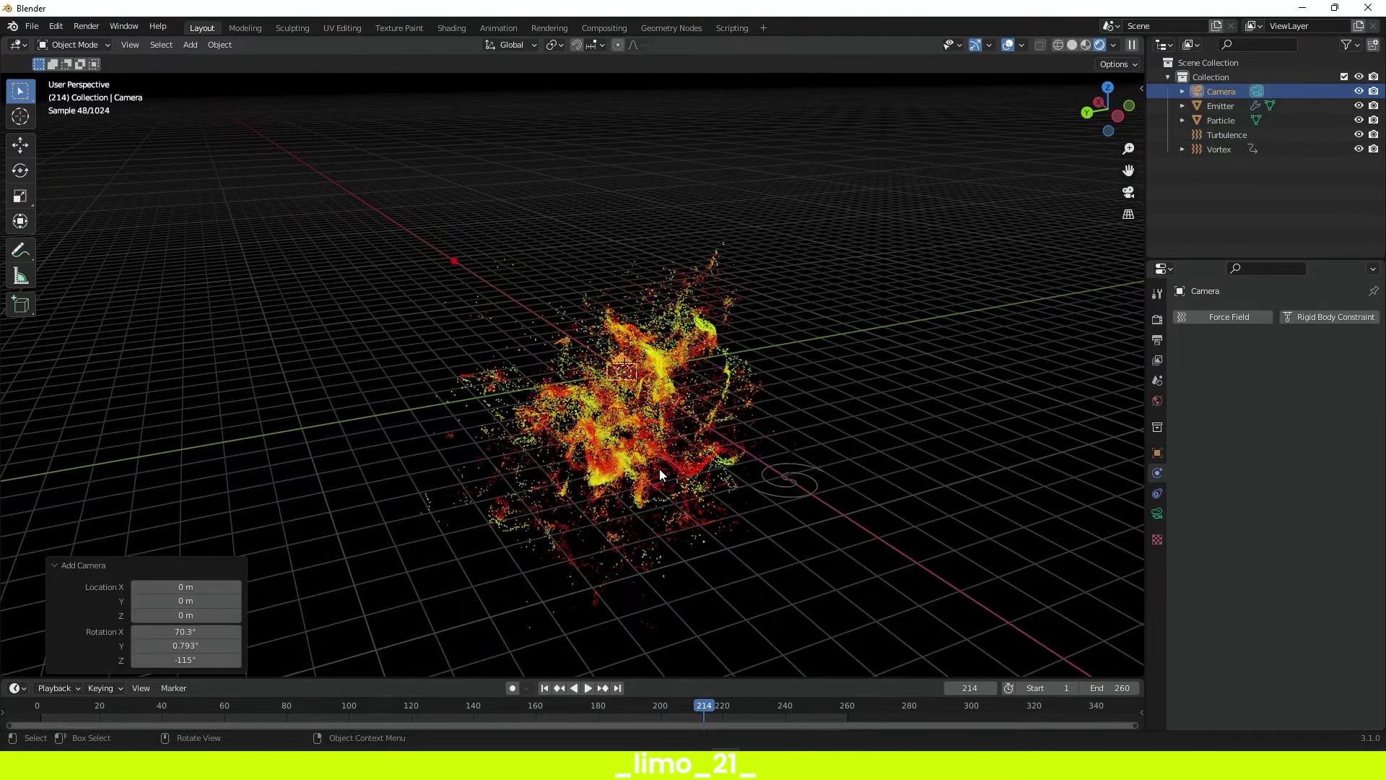
{"action": "middle_click_drag", "start_coordinate": [660, 469], "coordinate": [696, 469]}
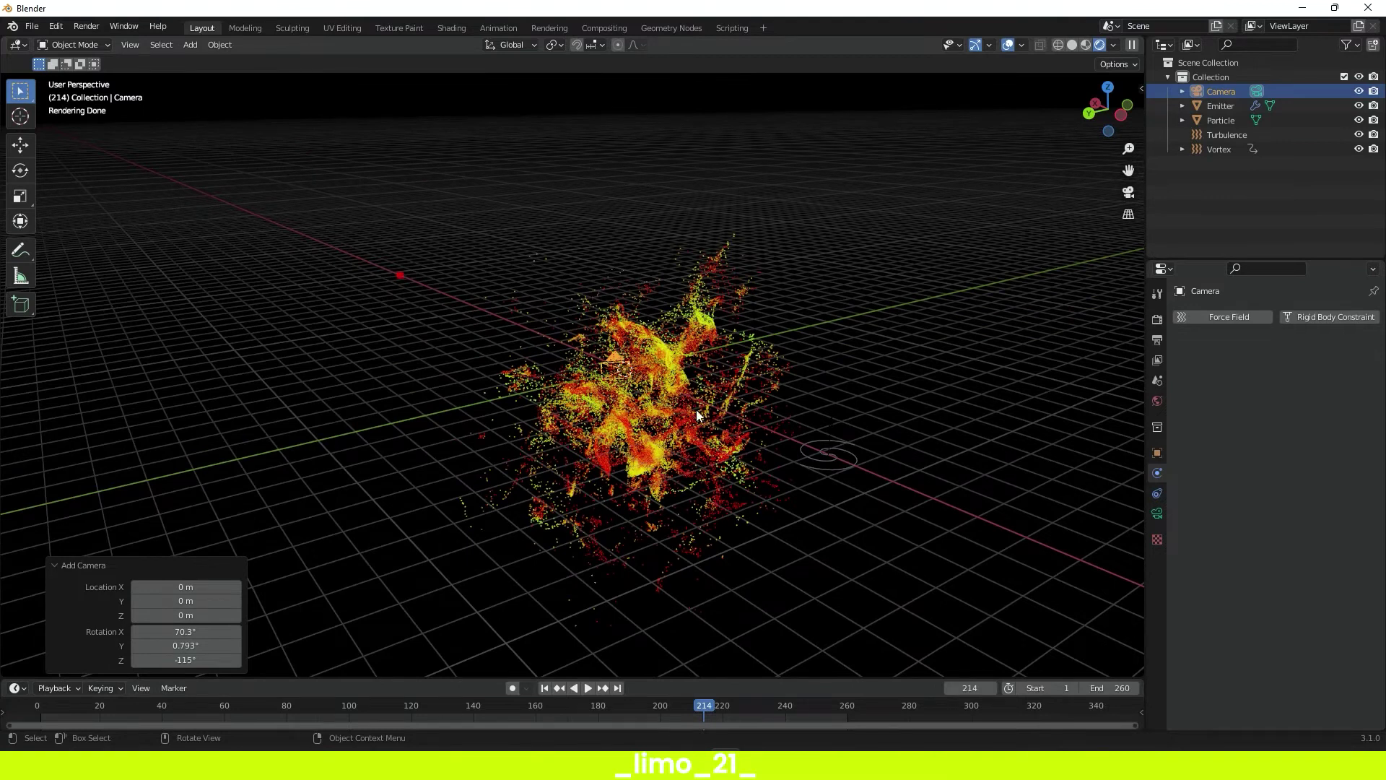
{"action": "left_click", "coordinate": [130, 44]}
{"action": "mouse_move", "coordinate": [184, 256]}
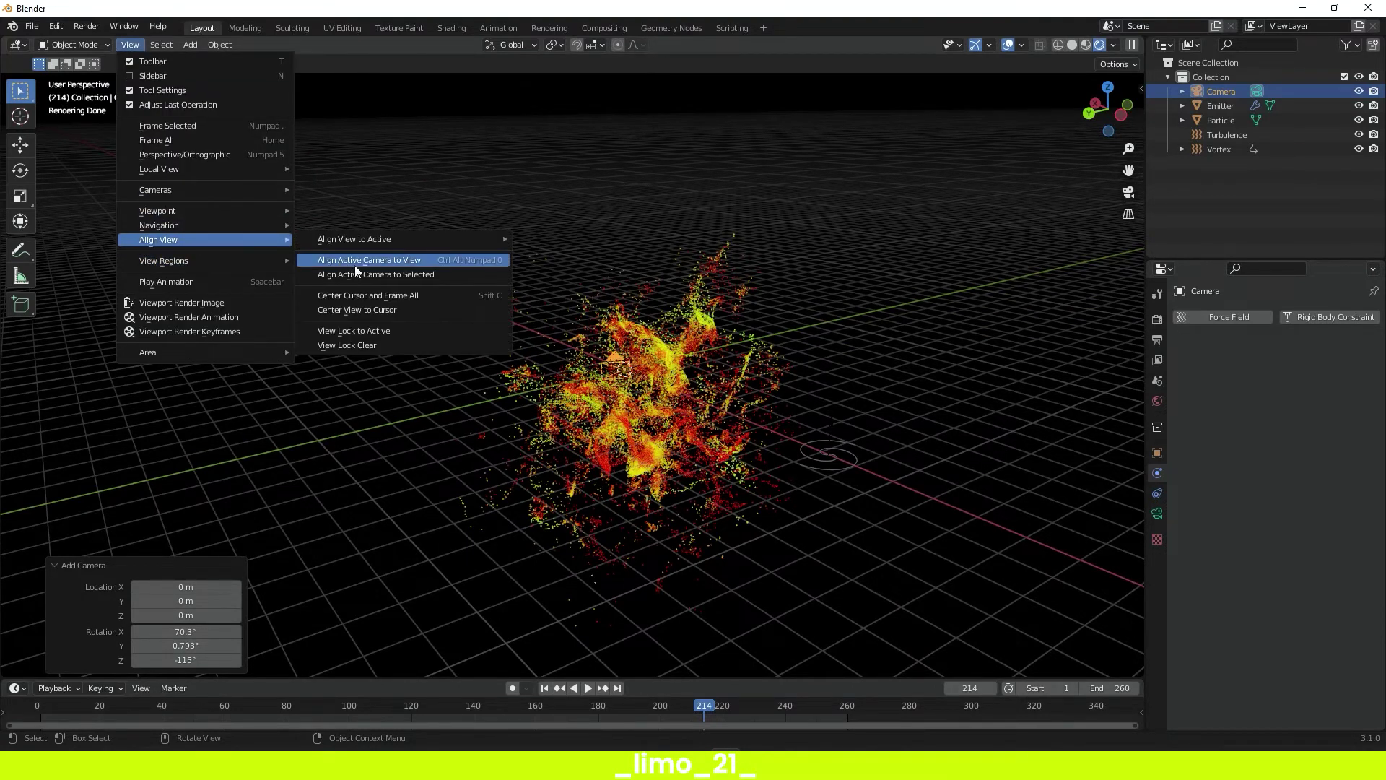
{"action": "left_click", "coordinate": [361, 261]}
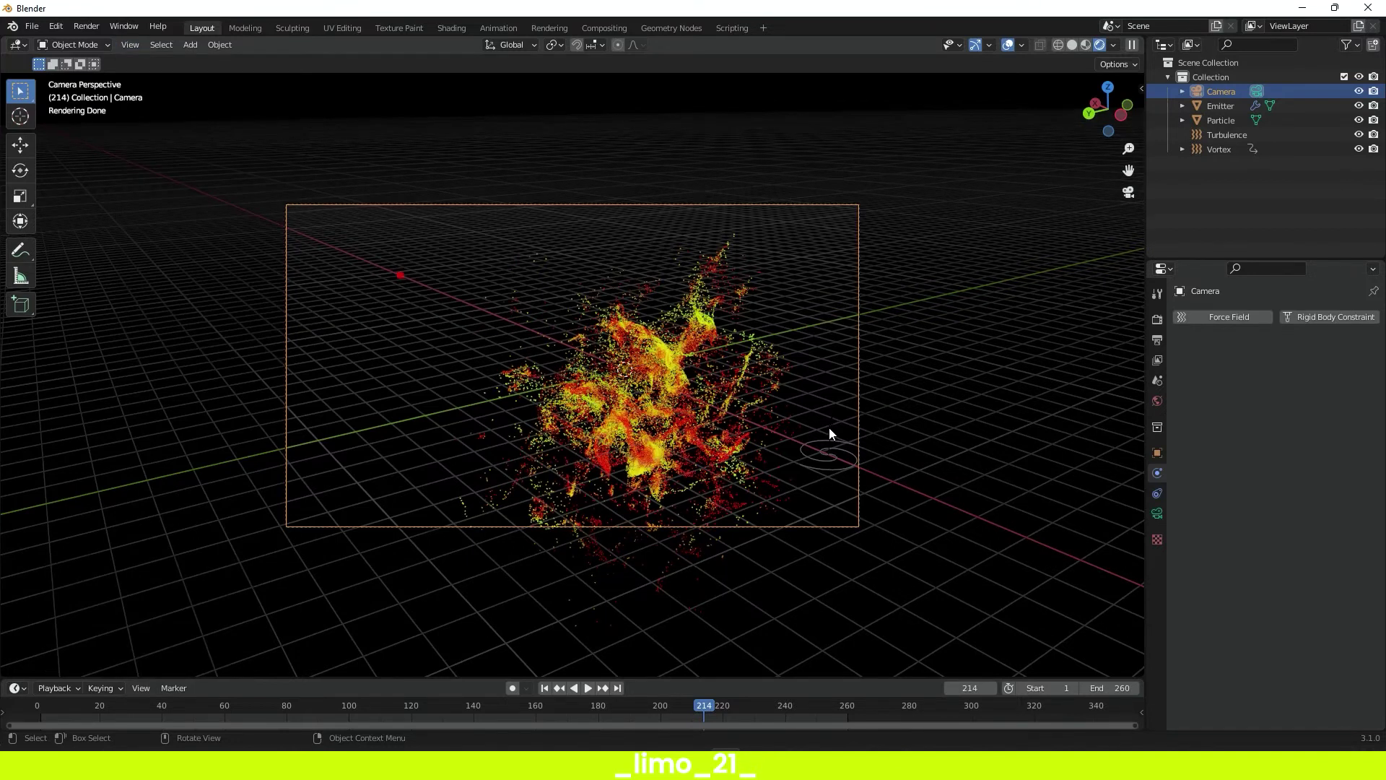
- Lock the camera to the view and reframe it from a low angle with the whole particle cloud inside the frame
{"action": "key", "text": "n"}
{"action": "left_click", "coordinate": [1138, 160]}
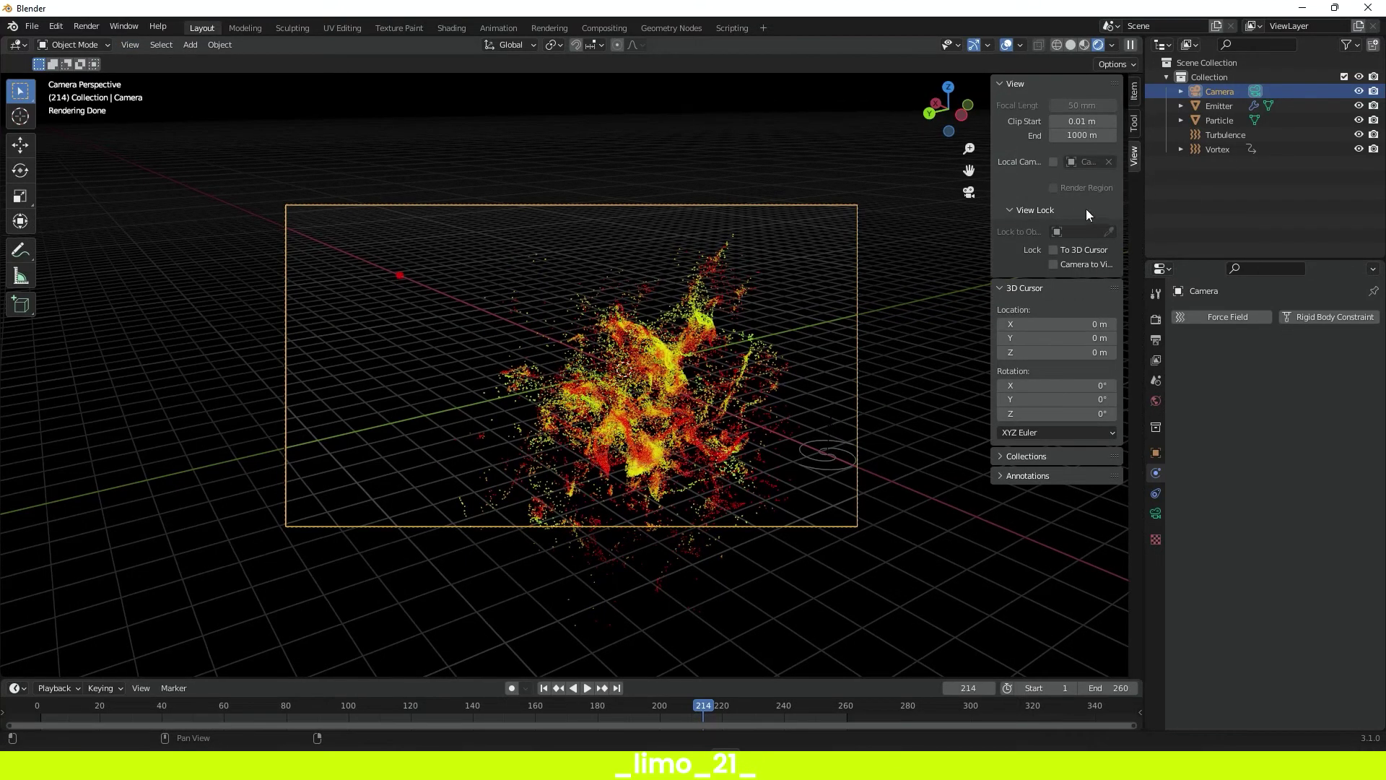
{"action": "mouse_move", "coordinate": [830, 420]}
{"action": "middle_mouse_down", "text": "shift"}
{"action": "mouse_move", "coordinate": [795, 405]}
{"action": "mouse_move", "coordinate": [841, 435]}
{"action": "middle_mouse_up", "text": "shift"}
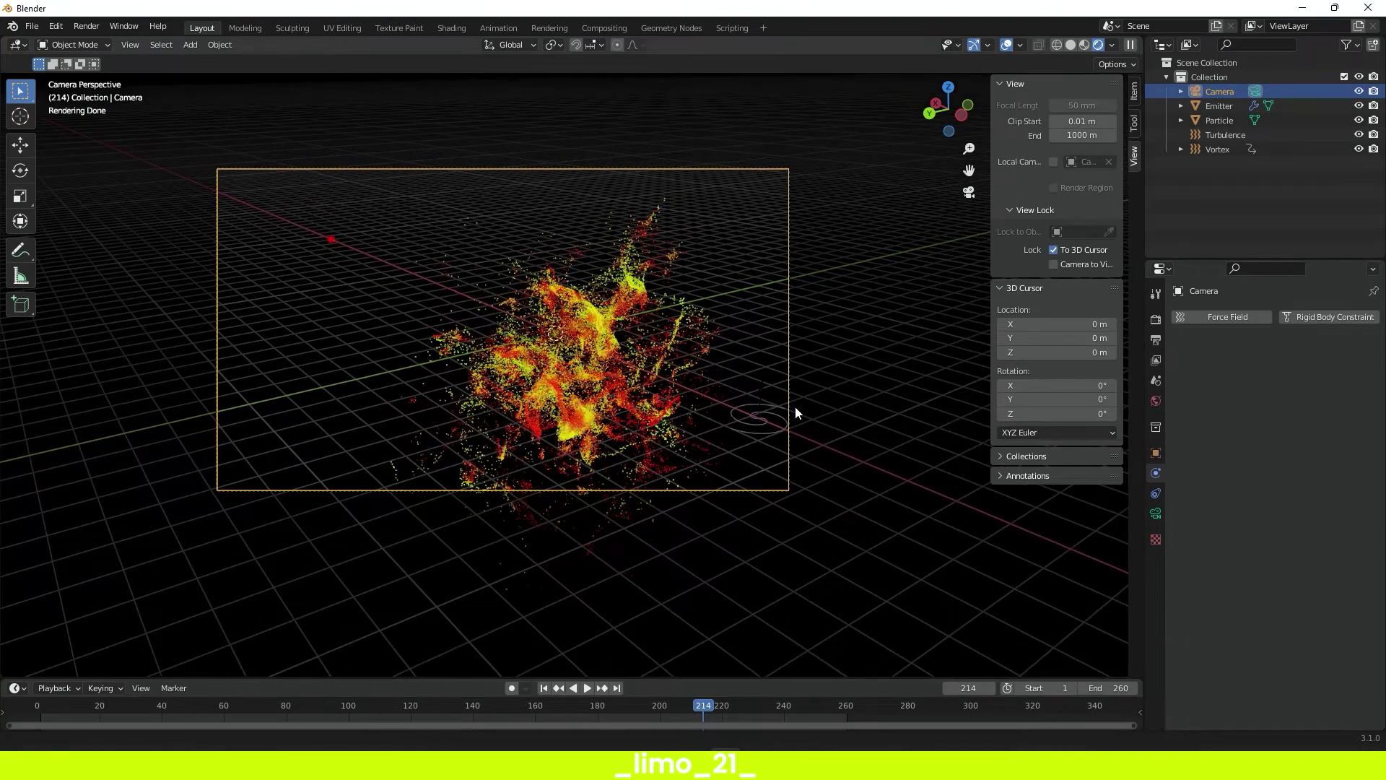
{"action": "left_click", "coordinate": [1058, 269]}
{"action": "middle_click_drag", "start_coordinate": [851, 401], "coordinate": [612, 332], "text": "shift"}
{"action": "scroll", "coordinate": [646, 355], "scroll_direction": "down", "scroll_amount": 3}
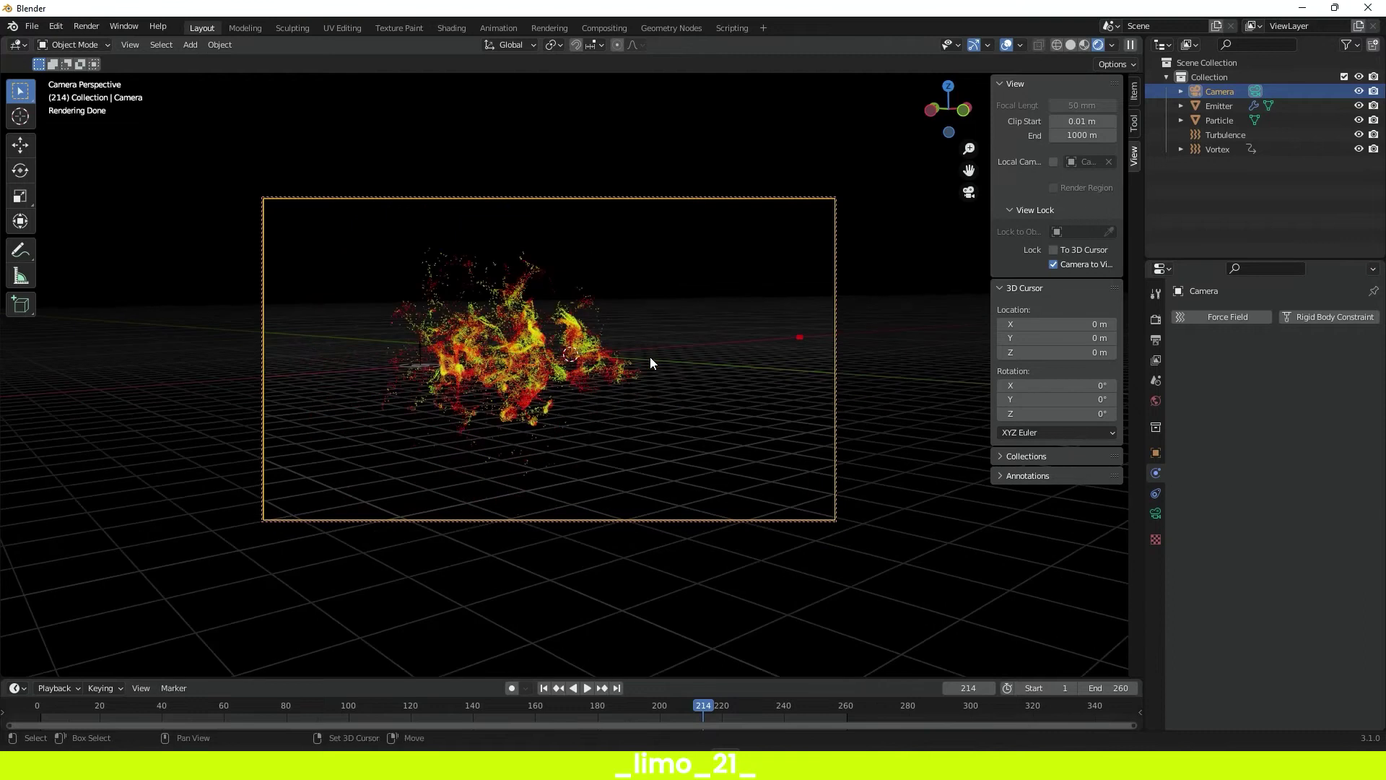
{"action": "scroll", "coordinate": [656, 356], "scroll_direction": "up", "scroll_amount": 1}
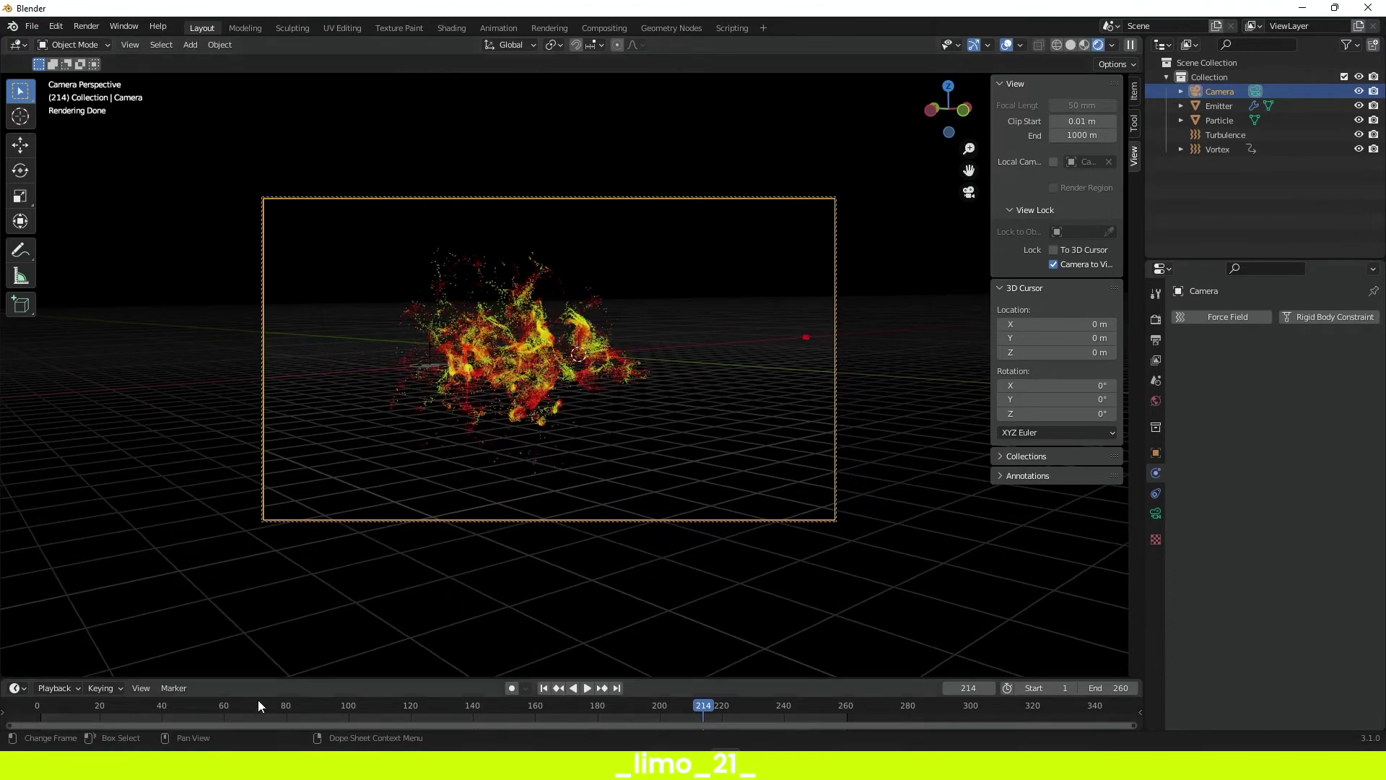
- Scrub the timeline to check the camera's framing of the particles and stay on frame 116
{"action": "left_click_drag", "start_coordinate": [255, 706], "coordinate": [143, 704]}
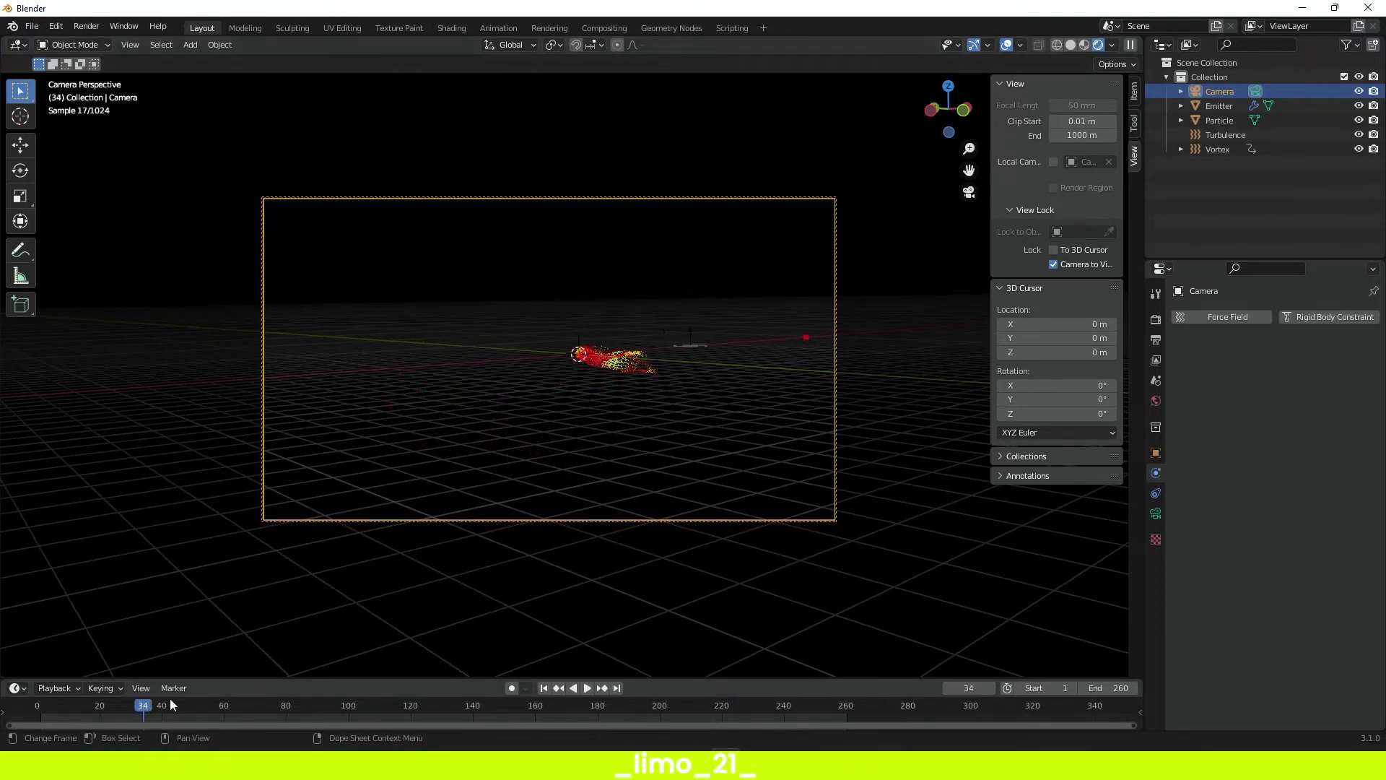
{"action": "left_click_drag", "start_coordinate": [480, 704], "coordinate": [782, 706]}
{"action": "key", "text": "Escape"}
- Try 4096 render max samples in the Cycles sampling settings and set the value back to 50
{"action": "left_click", "coordinate": [1156, 318]}
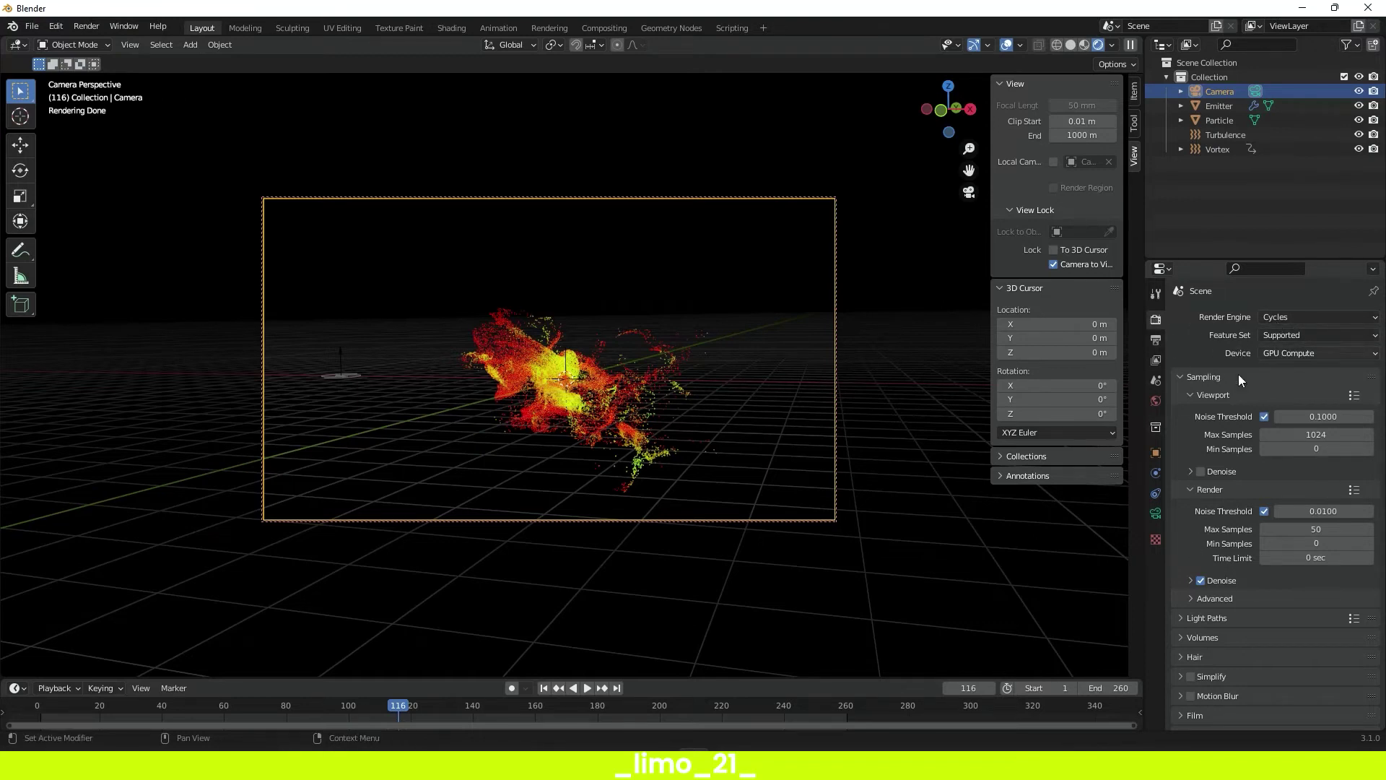
{"action": "double_click", "coordinate": [1316, 528]}
{"action": "type", "text": "4096"}
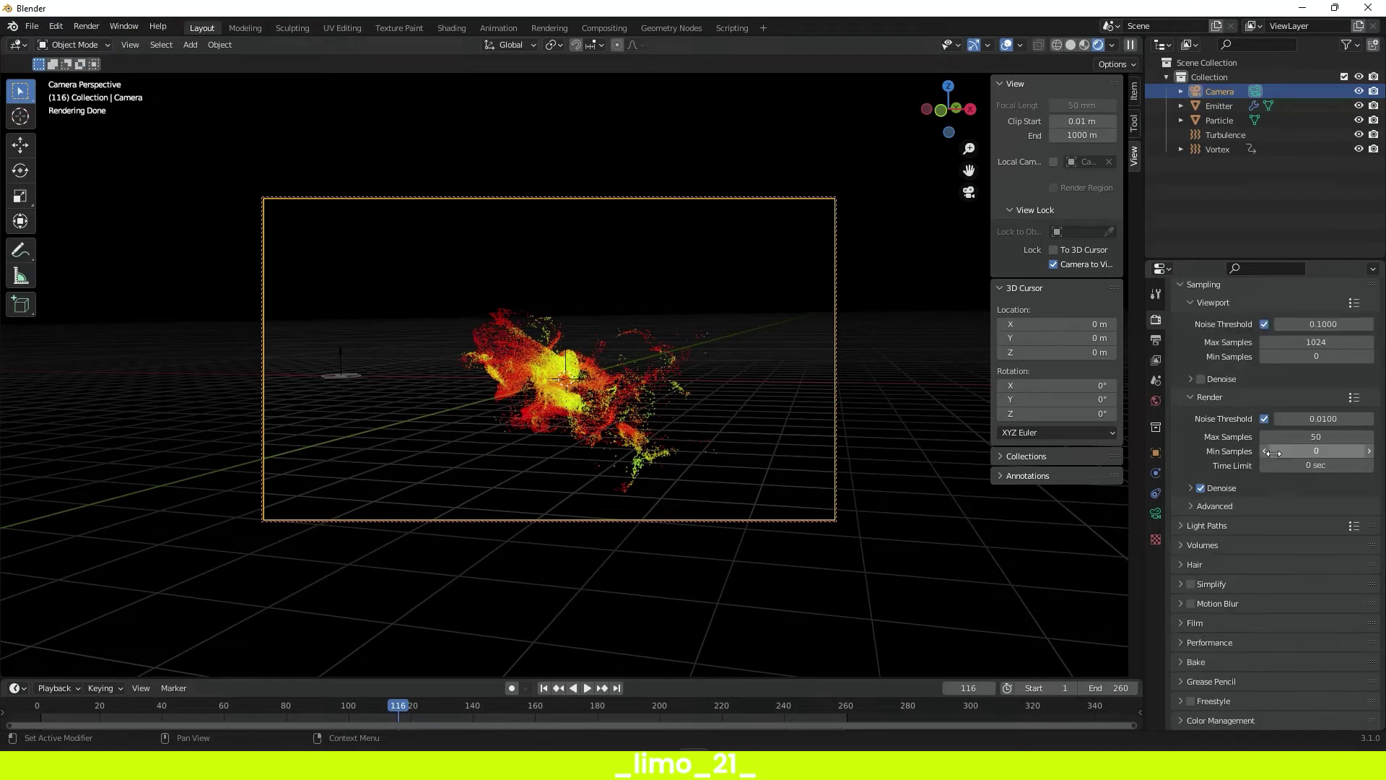
{"action": "key", "text": "Return"}
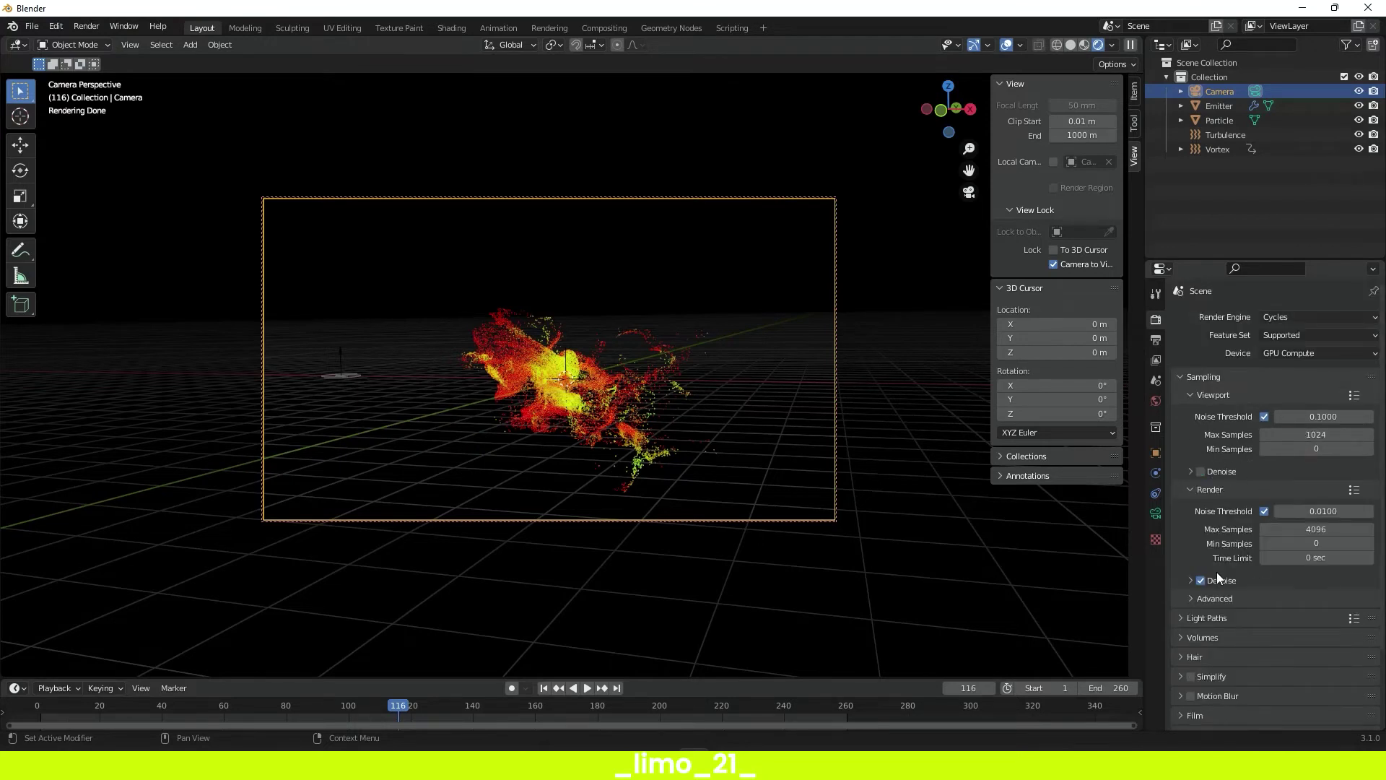
{"action": "left_click", "coordinate": [1316, 529]}
{"action": "type", "text": "50"}
{"action": "key", "text": "Return"}
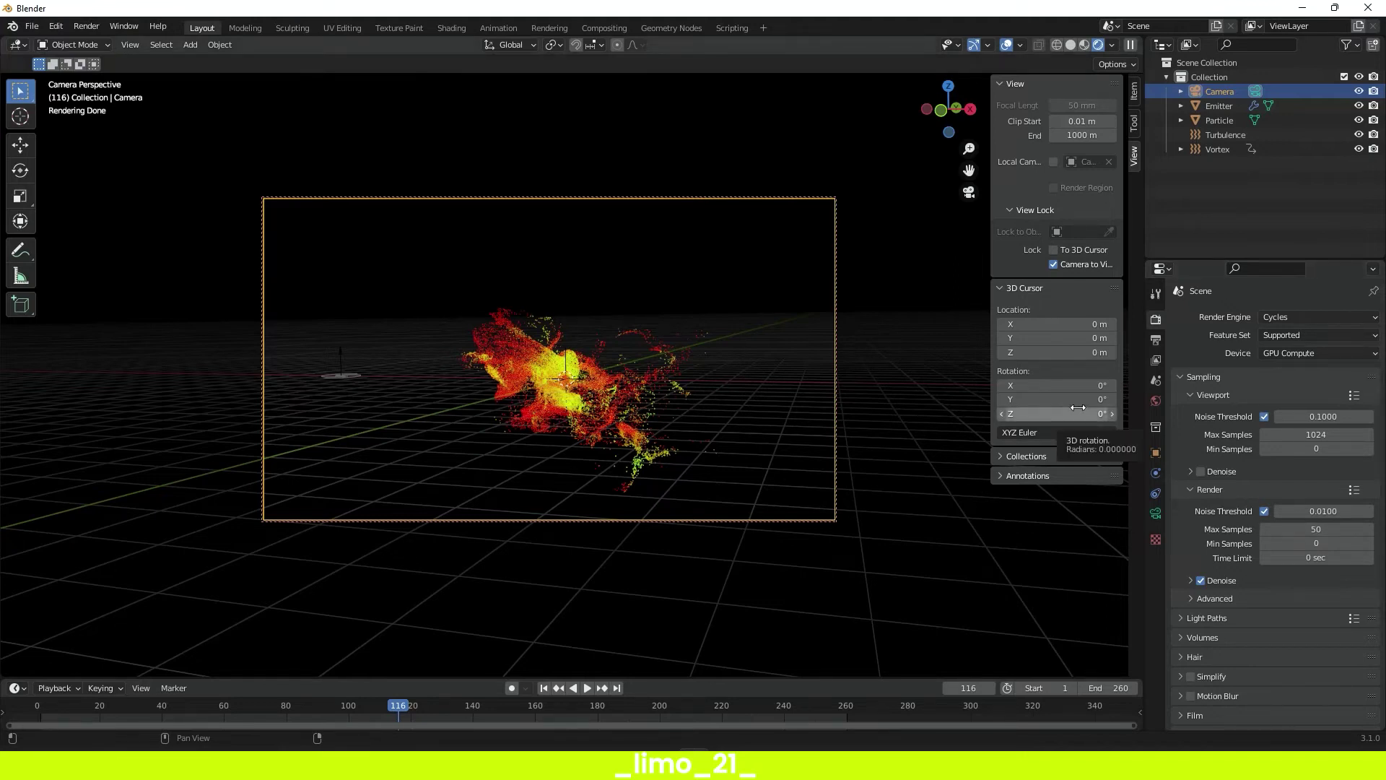
- Try the Eevee render engine and switch back to Cycles
{"action": "left_click", "coordinate": [1297, 316]}
{"action": "left_click", "coordinate": [1305, 335]}
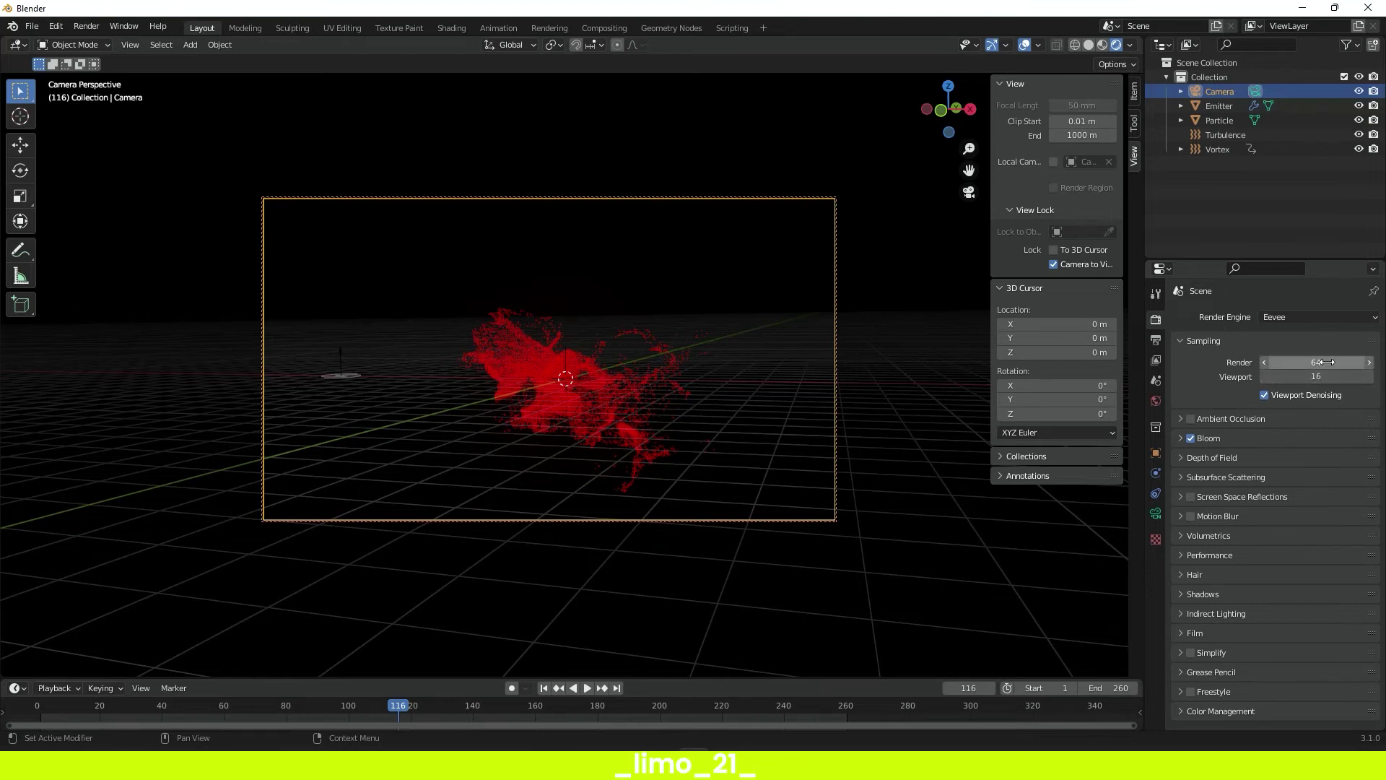
{"action": "left_click", "coordinate": [1277, 316]}
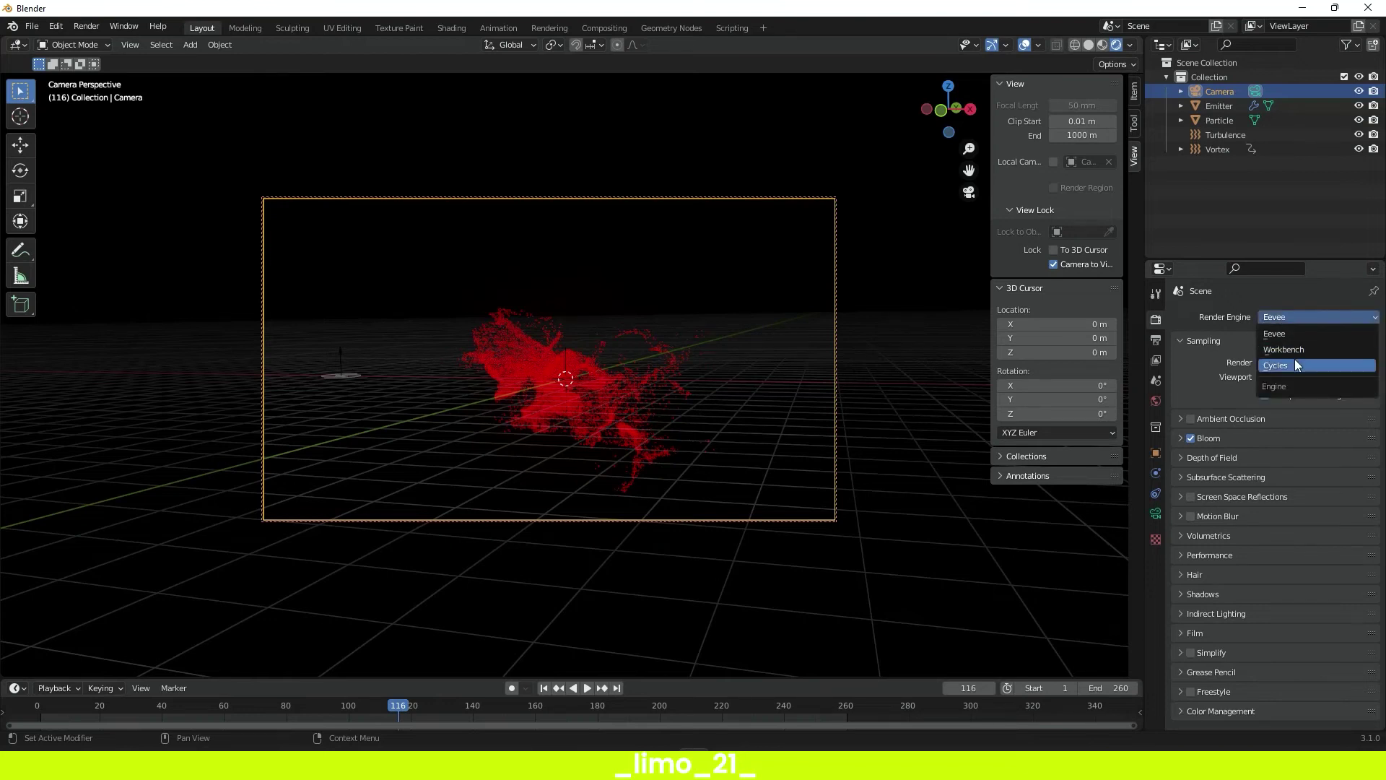
{"action": "left_click", "coordinate": [1293, 358]}
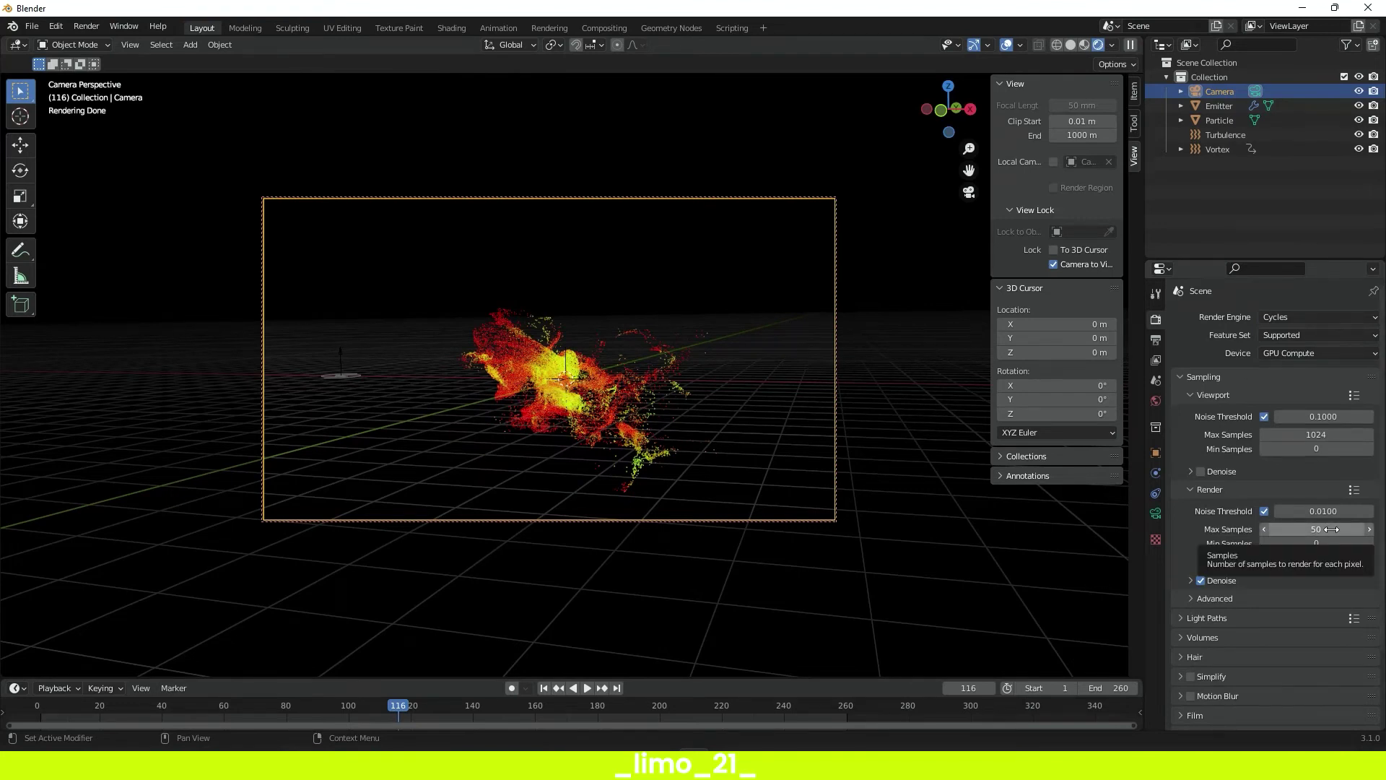
- Inspect the Emitter's render visibility and its particle system's cache and render settings, including the Show Emitter option
{"action": "left_click", "coordinate": [1229, 104]}
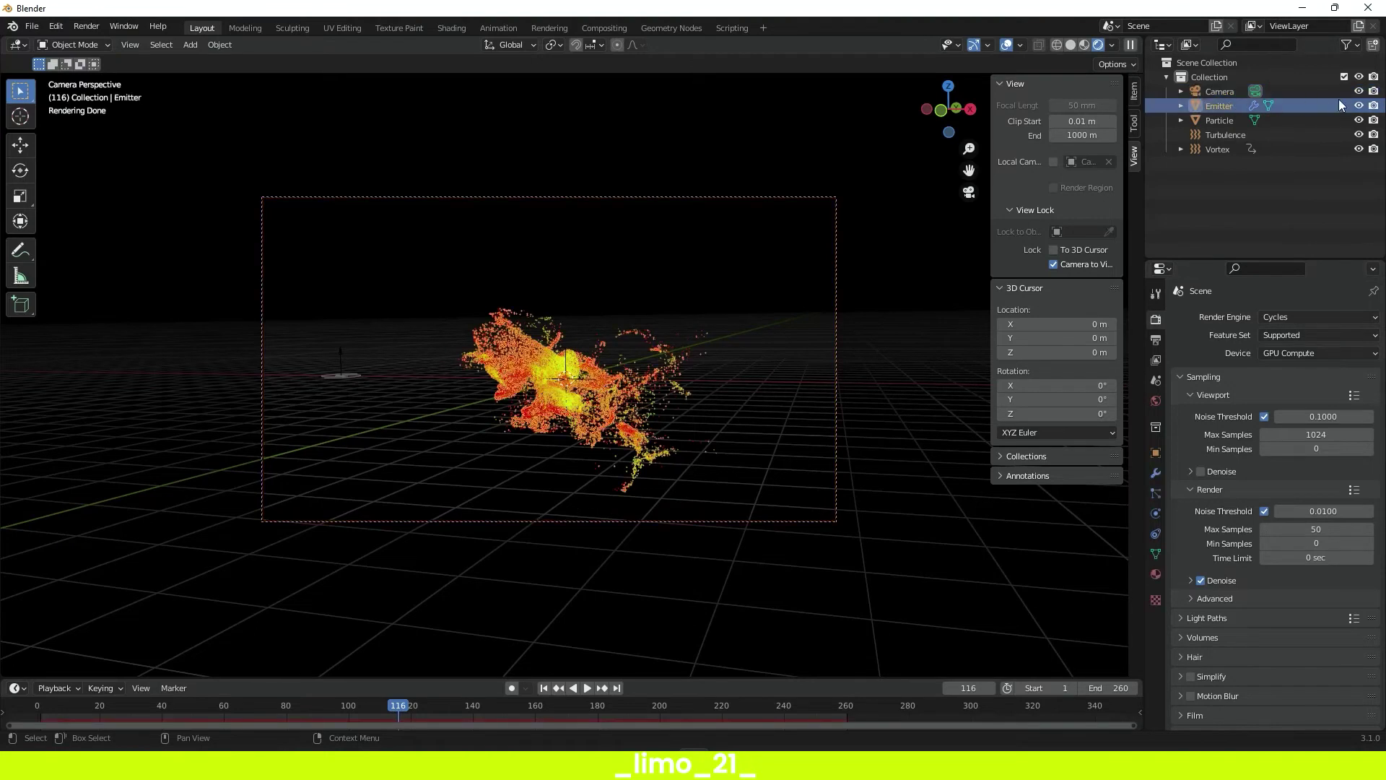
{"action": "left_click", "coordinate": [1374, 107]}
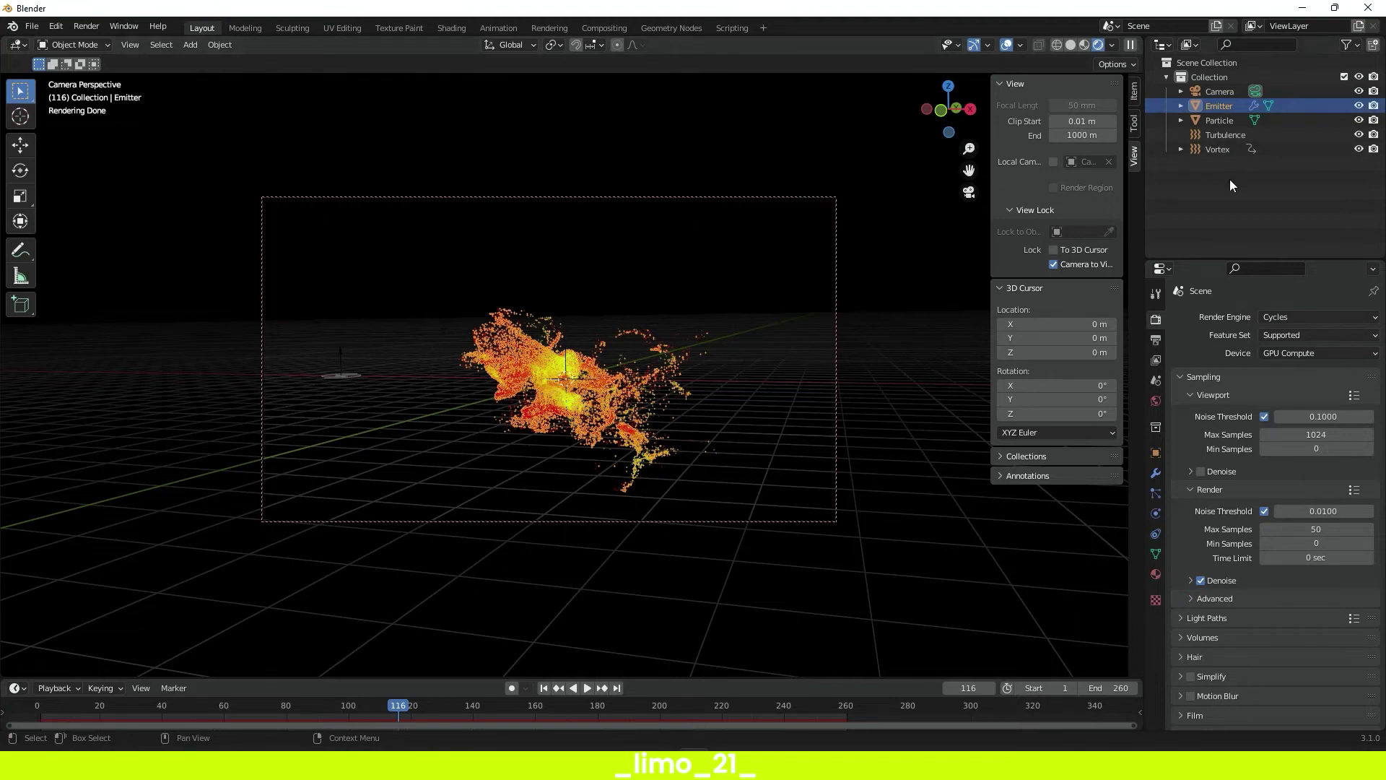
{"action": "left_click", "coordinate": [1155, 495]}
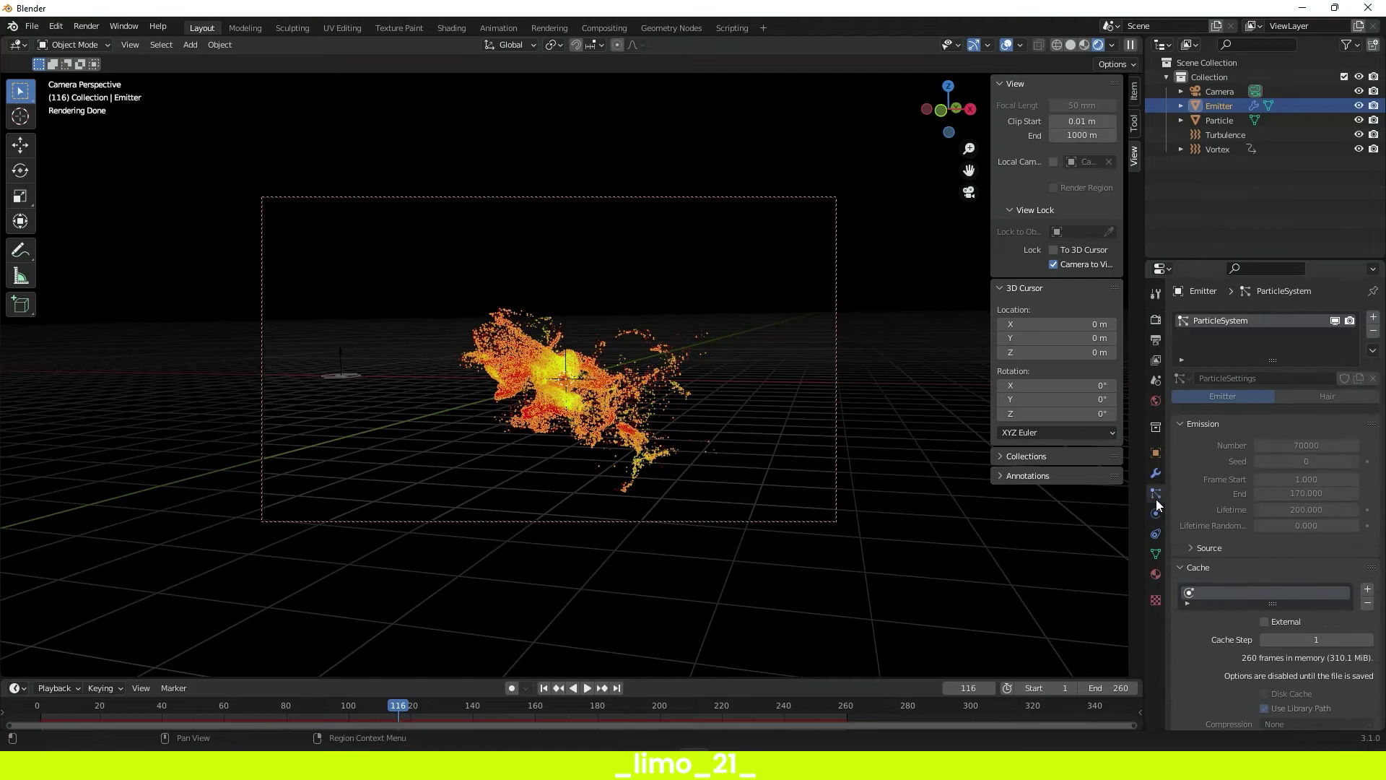
{"action": "scroll", "coordinate": [1279, 472], "scroll_direction": "down", "scroll_amount": 6}
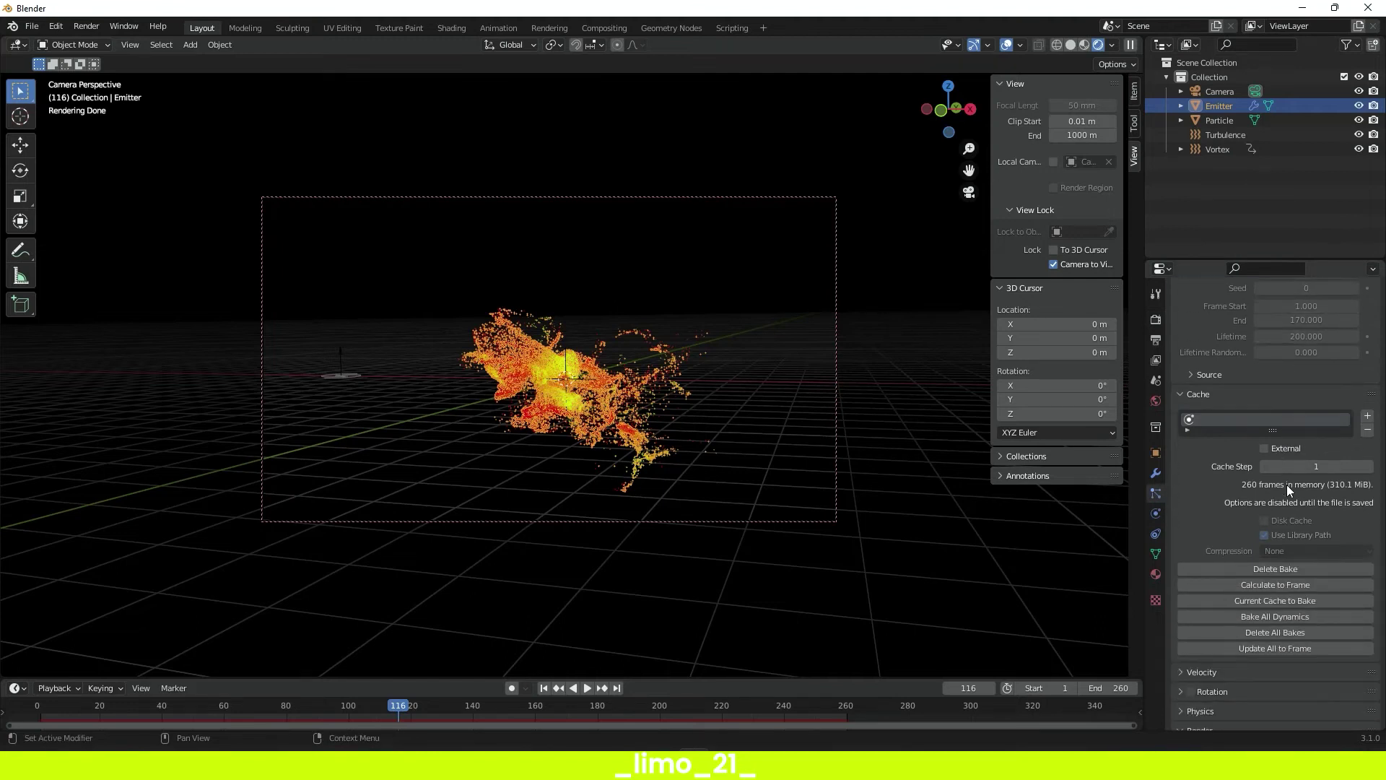
{"action": "scroll", "coordinate": [1310, 559], "scroll_direction": "down", "scroll_amount": 7}
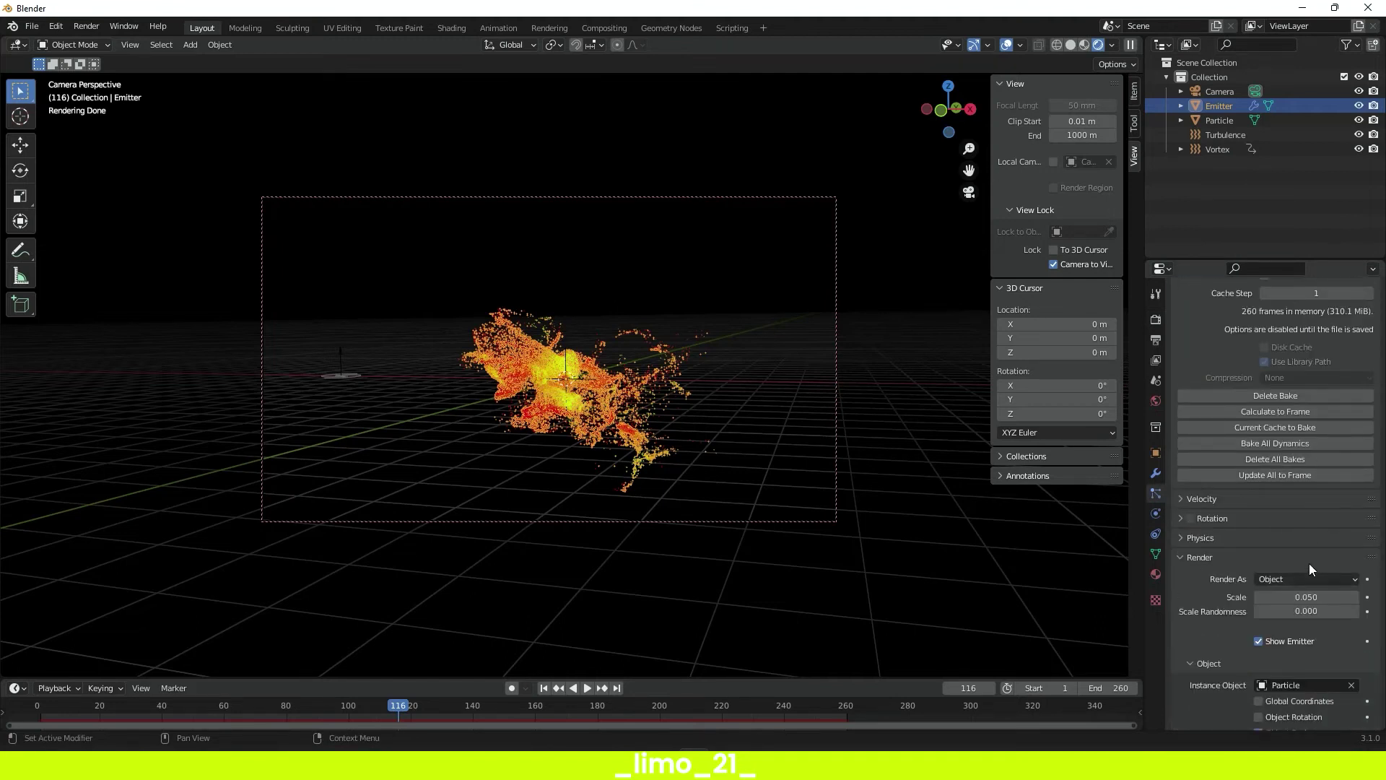
{"action": "scroll", "coordinate": [1308, 561], "scroll_direction": "down", "scroll_amount": 2}
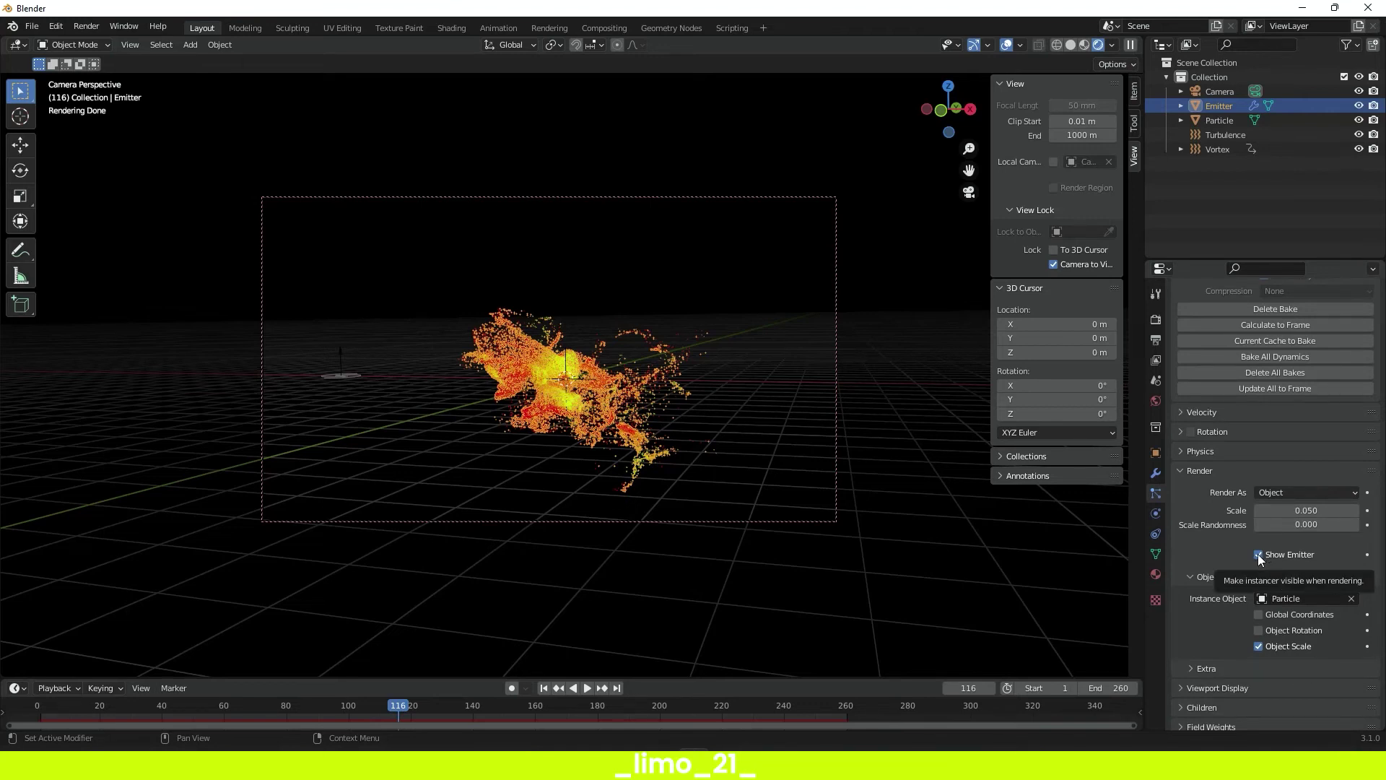
{"action": "scroll", "coordinate": [1257, 553], "scroll_direction": "up", "scroll_amount": 7}
{"action": "scroll", "coordinate": [1257, 554], "scroll_direction": "up", "scroll_amount": 6}
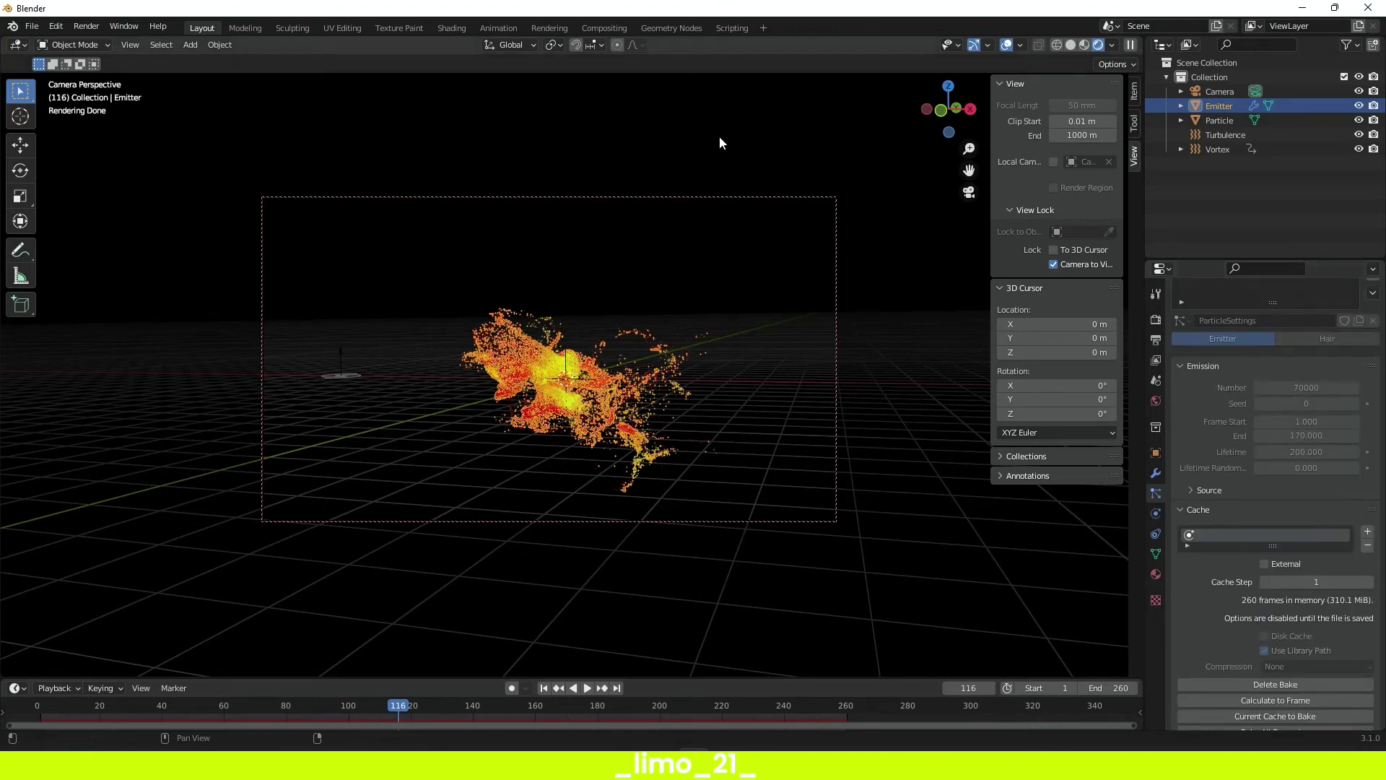
- Render frame 116 as a still image through the camera and close the render result
{"action": "left_click", "coordinate": [87, 26]}
{"action": "left_click", "coordinate": [115, 42]}
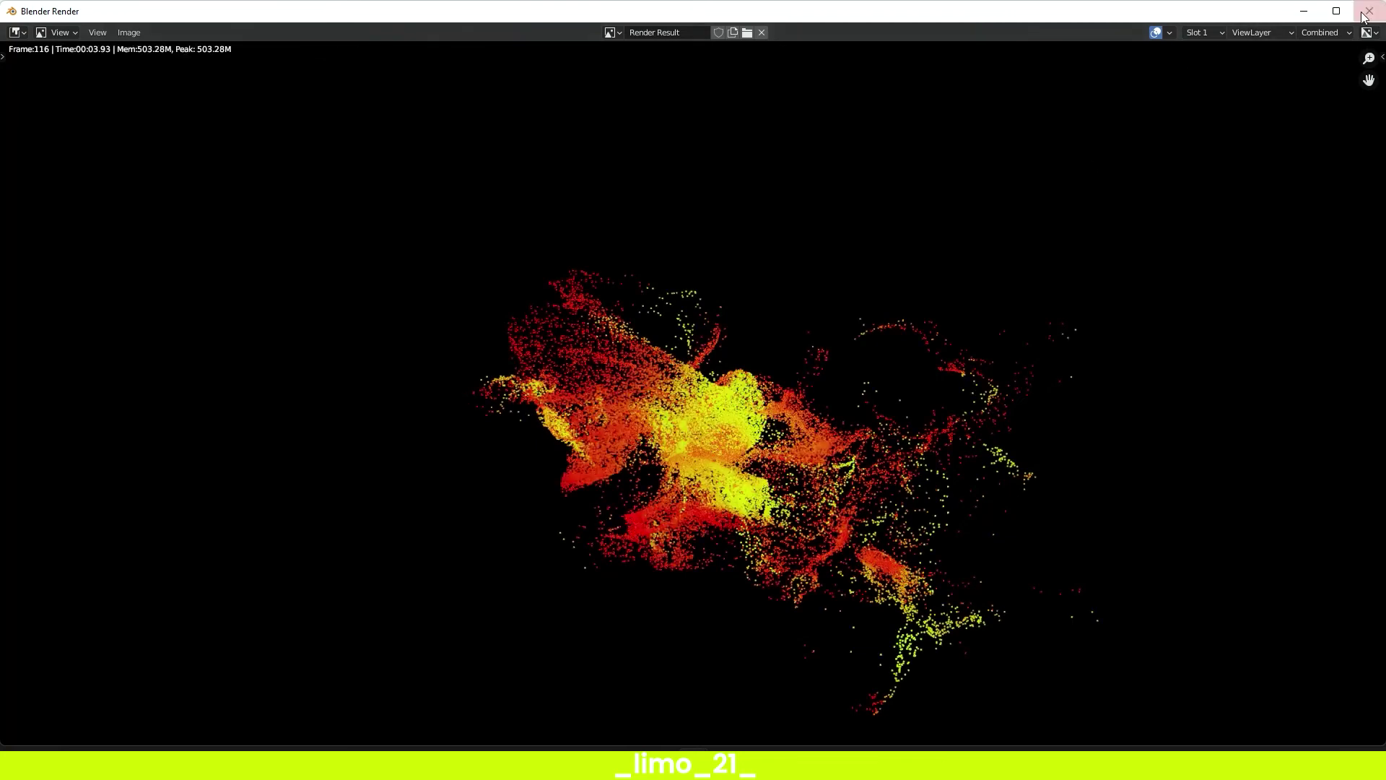
{"action": "key", "text": "Escape"}
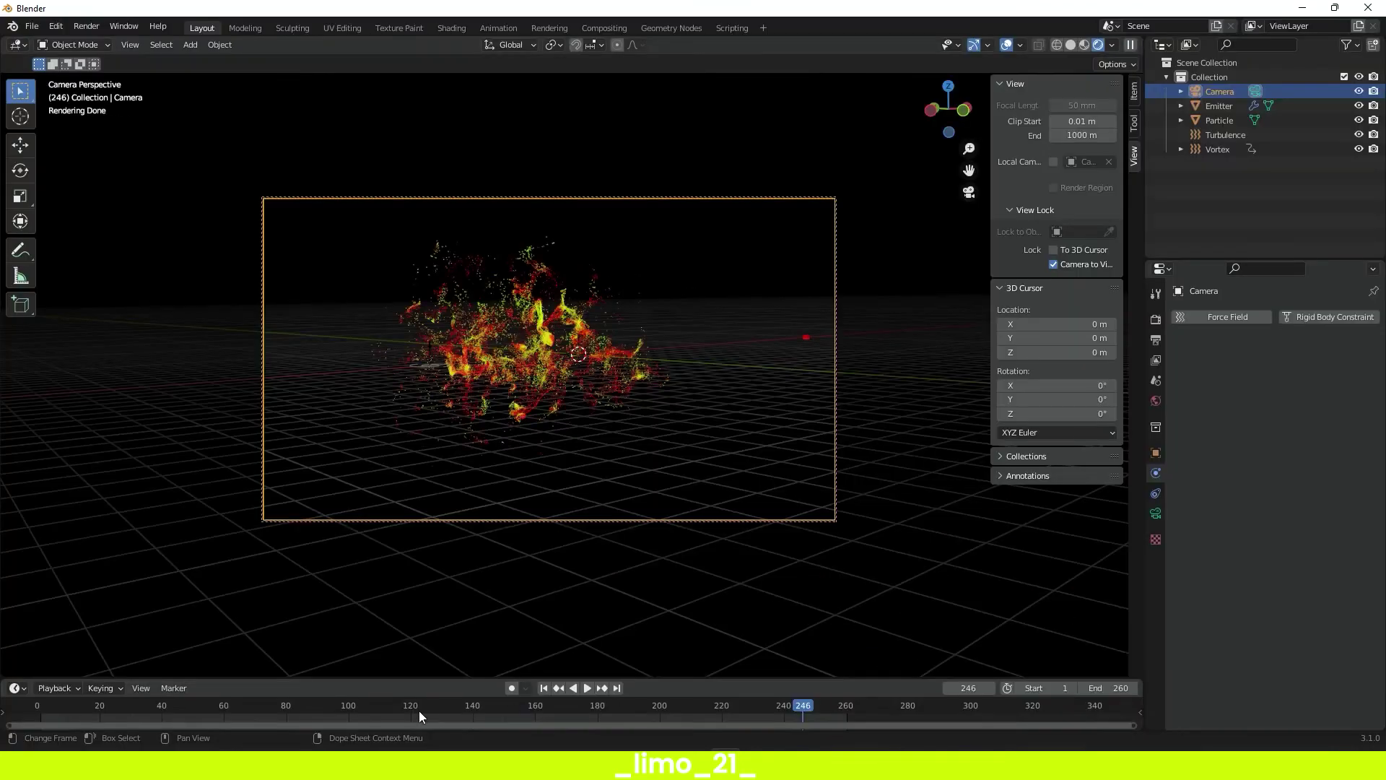
- Go to frame 59, delete the Emitter's baked particle cache and bake the particle physics again
{"action": "left_click", "coordinate": [220, 709]}
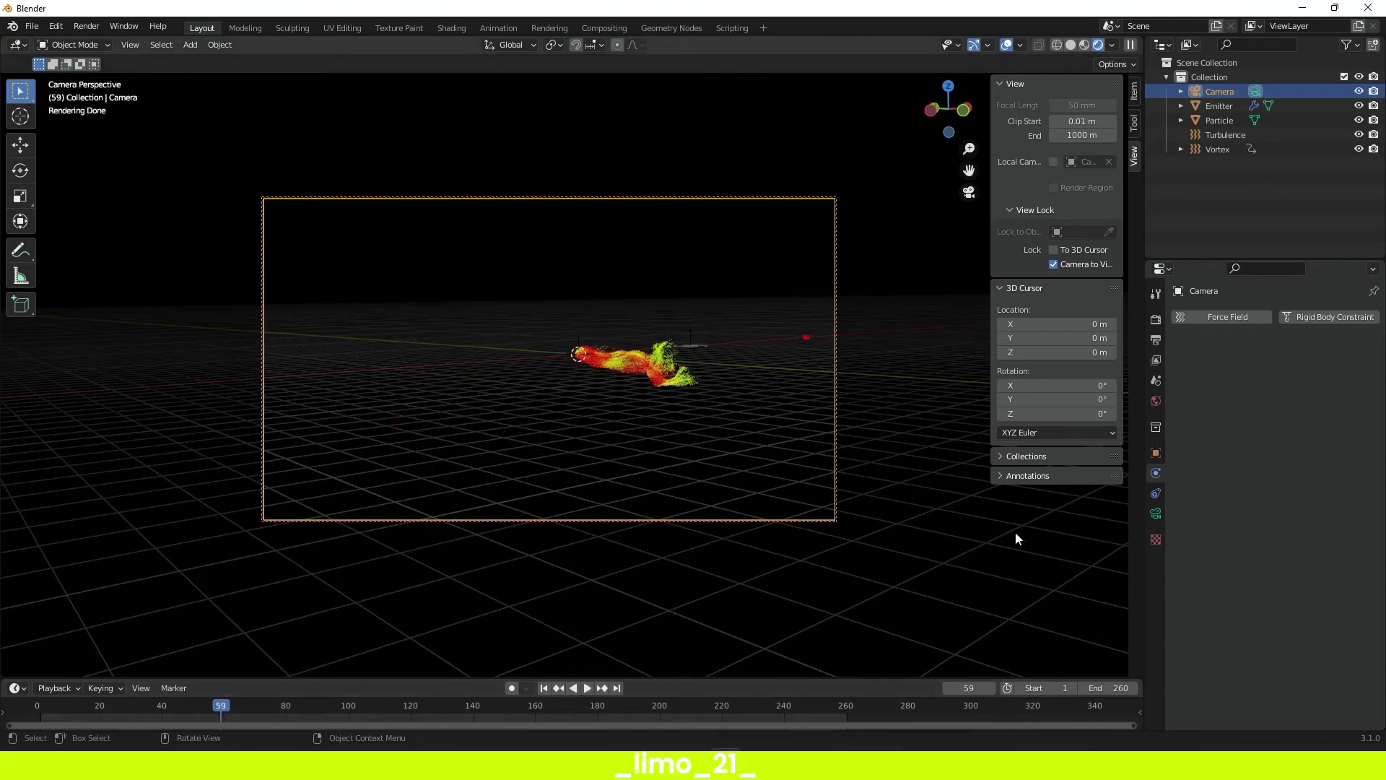
{"action": "left_click", "coordinate": [1219, 105]}
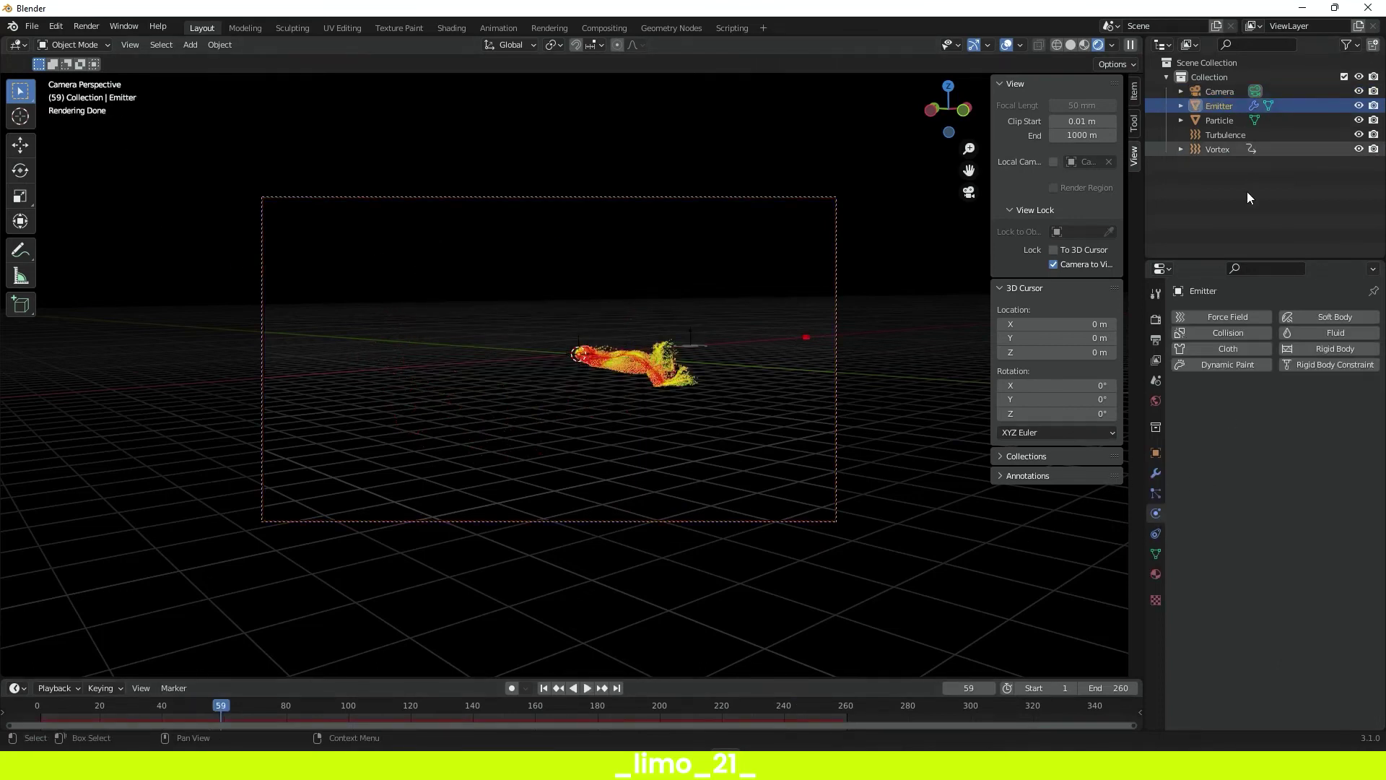
{"action": "left_click", "coordinate": [1157, 495]}
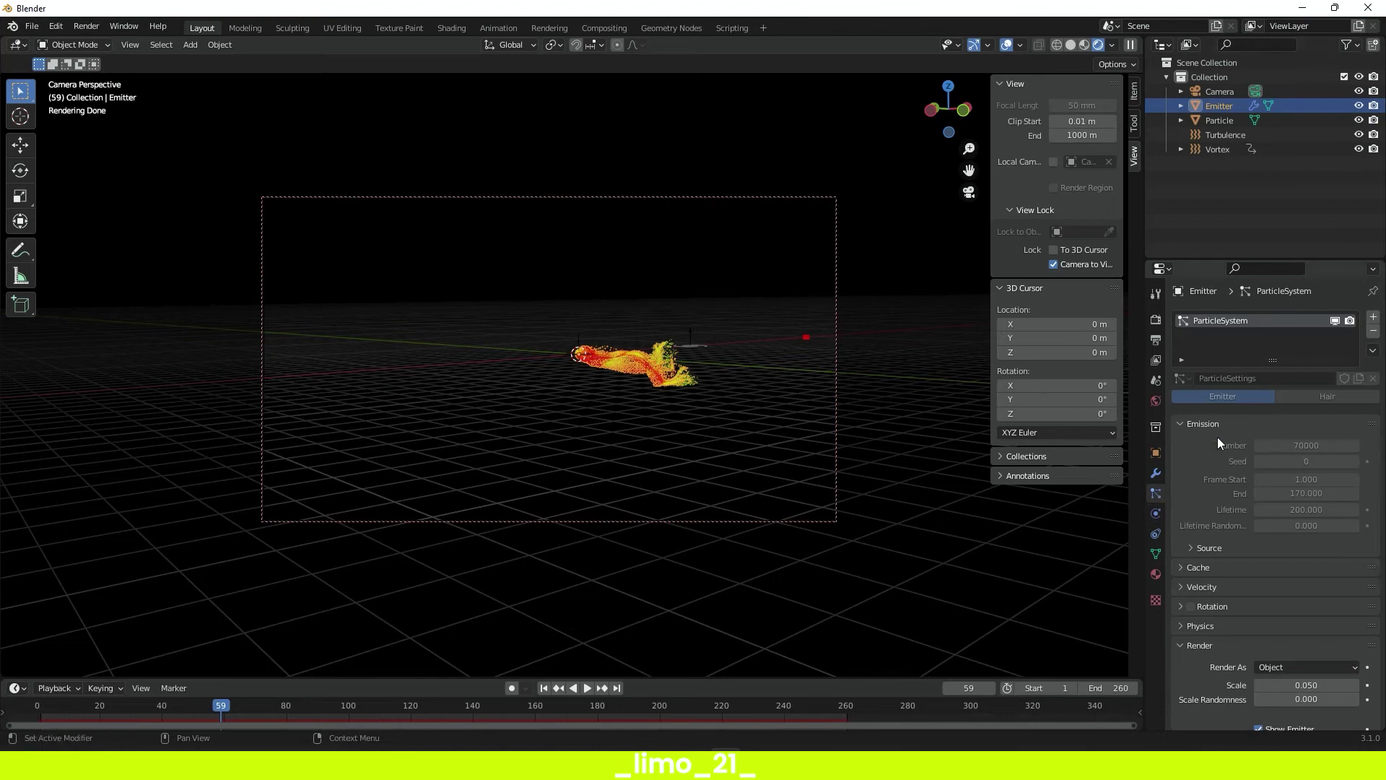
{"action": "scroll", "coordinate": [1215, 484], "scroll_direction": "down", "scroll_amount": 8}
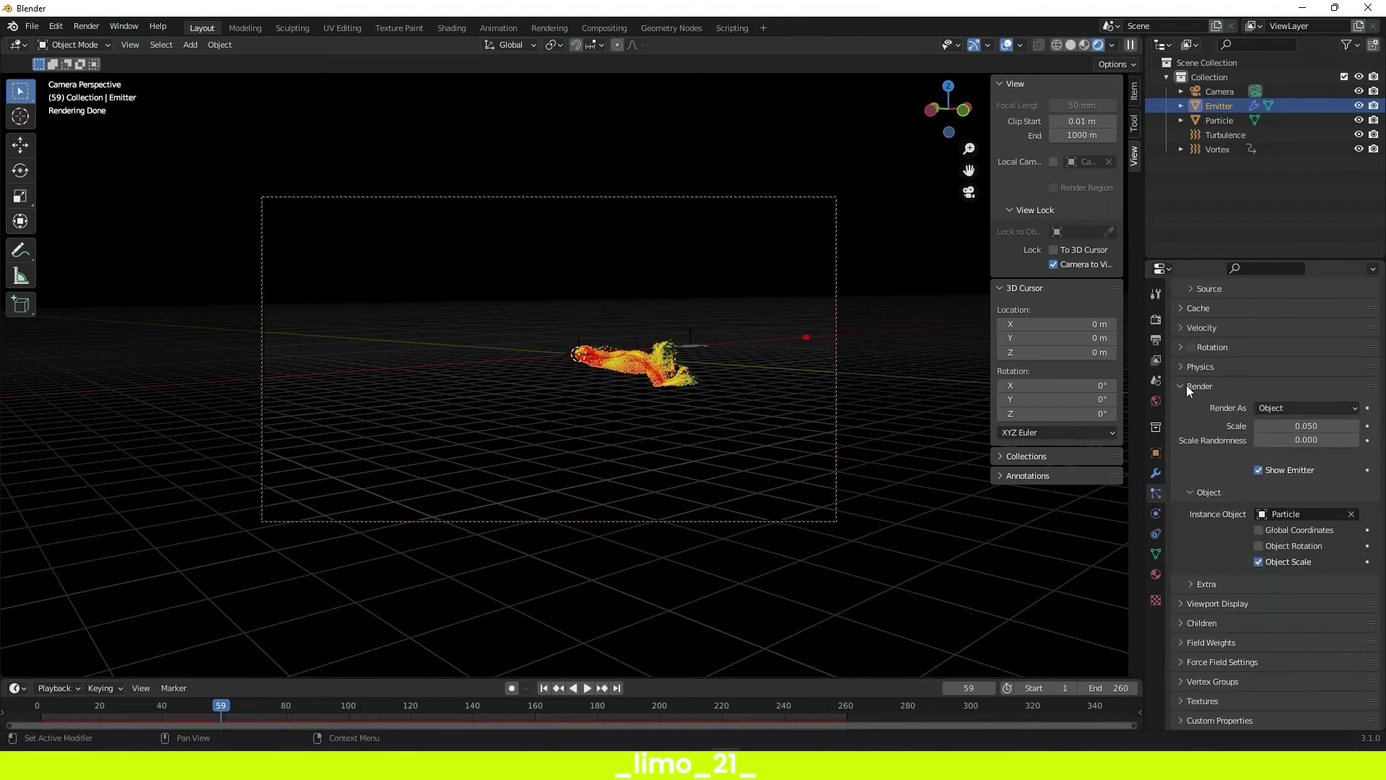
{"action": "scroll", "coordinate": [1180, 382], "scroll_direction": "up", "scroll_amount": 1}
{"action": "left_click", "coordinate": [1180, 337]}
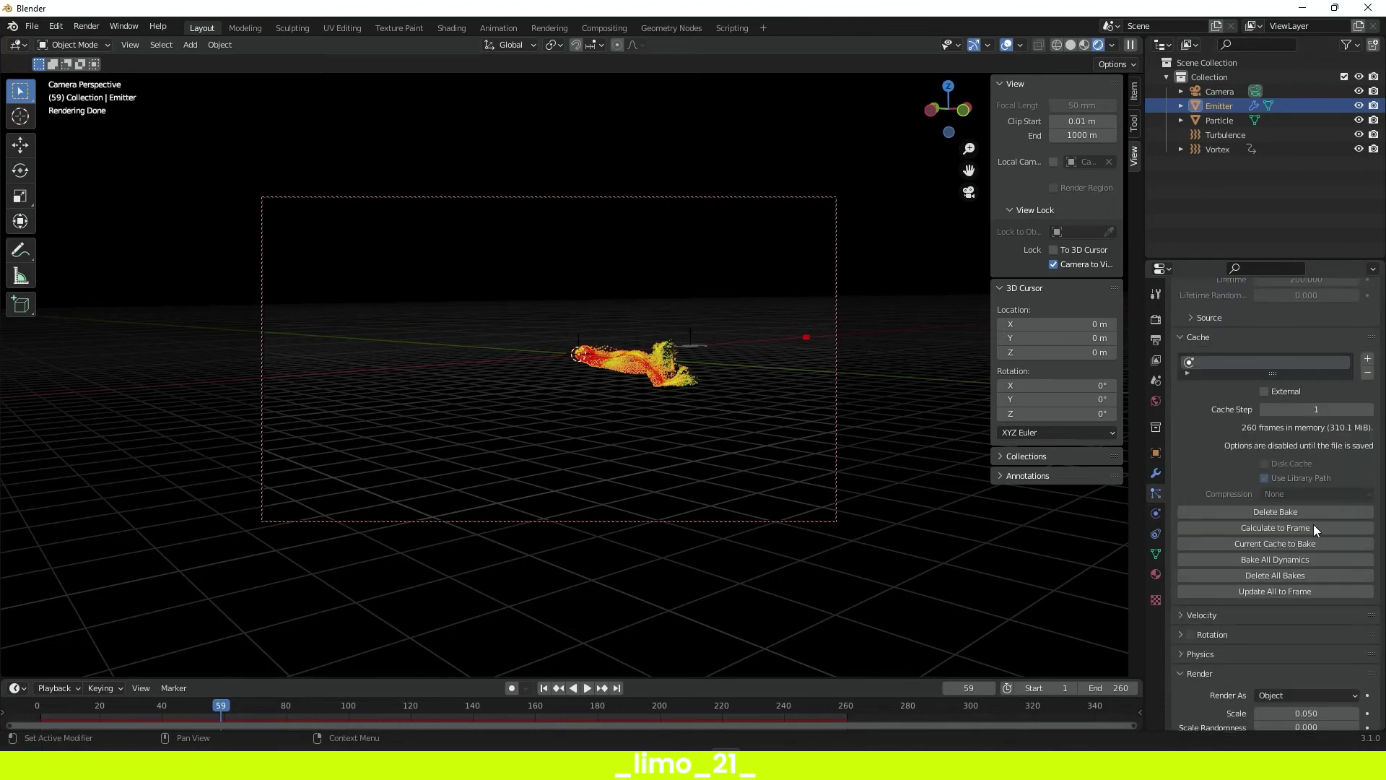
{"action": "left_click", "coordinate": [1261, 510]}
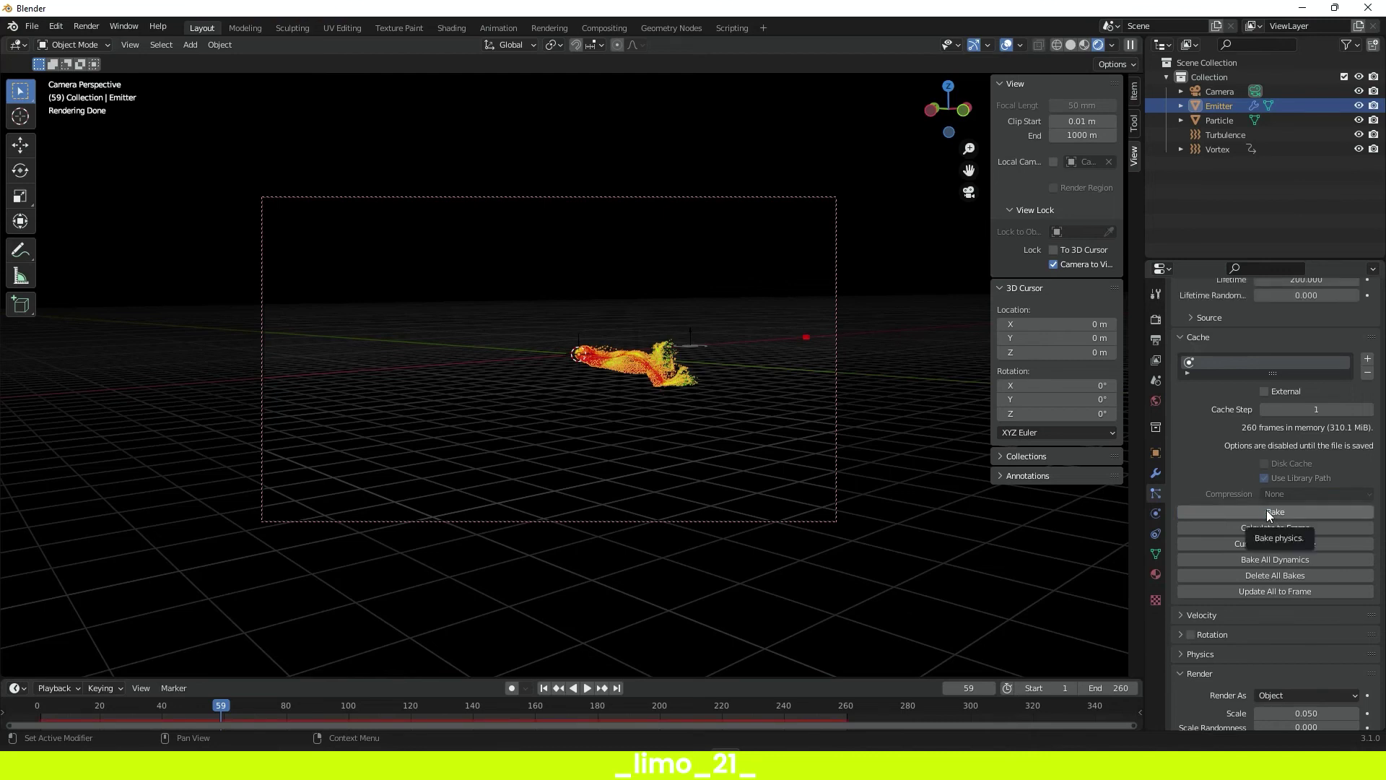
{"action": "left_click", "coordinate": [1266, 509]}
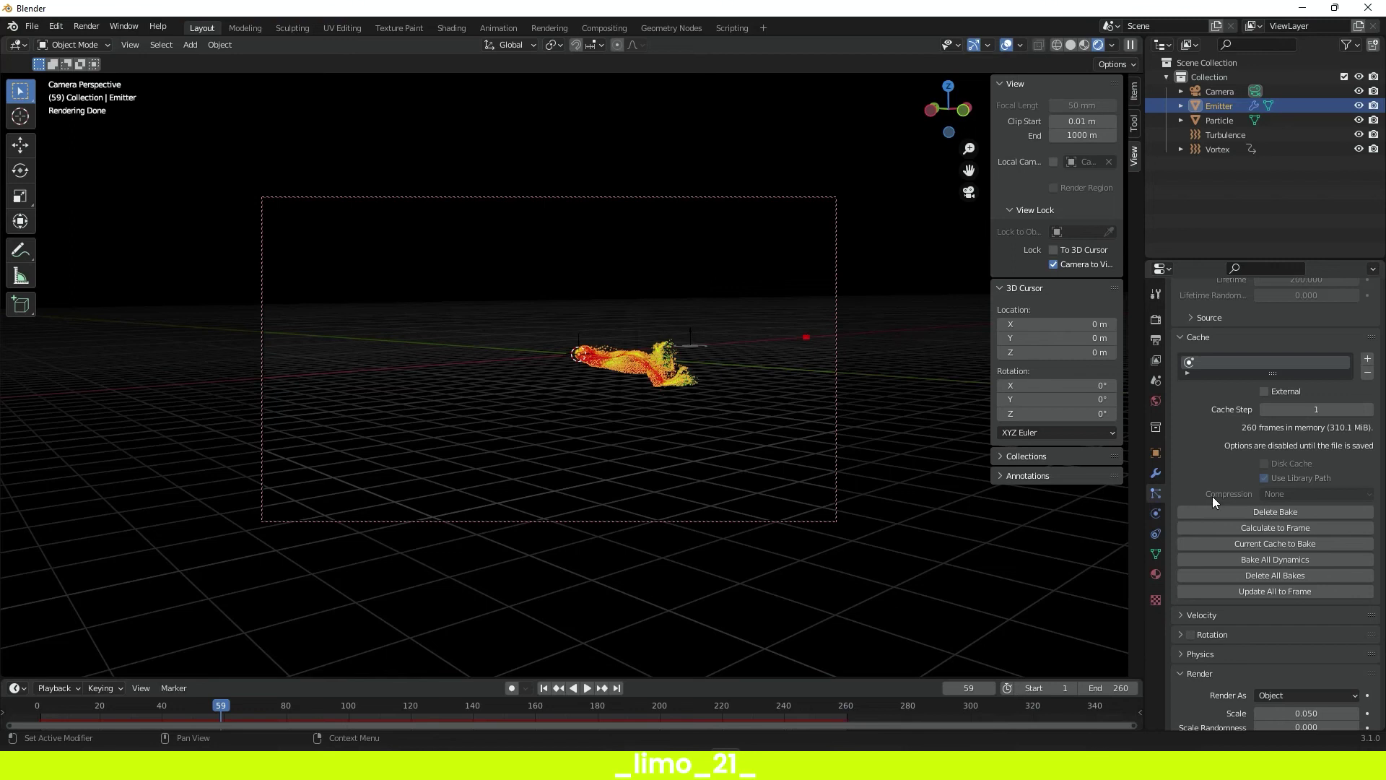
- Render the particle animation
{"action": "left_click", "coordinate": [85, 26]}
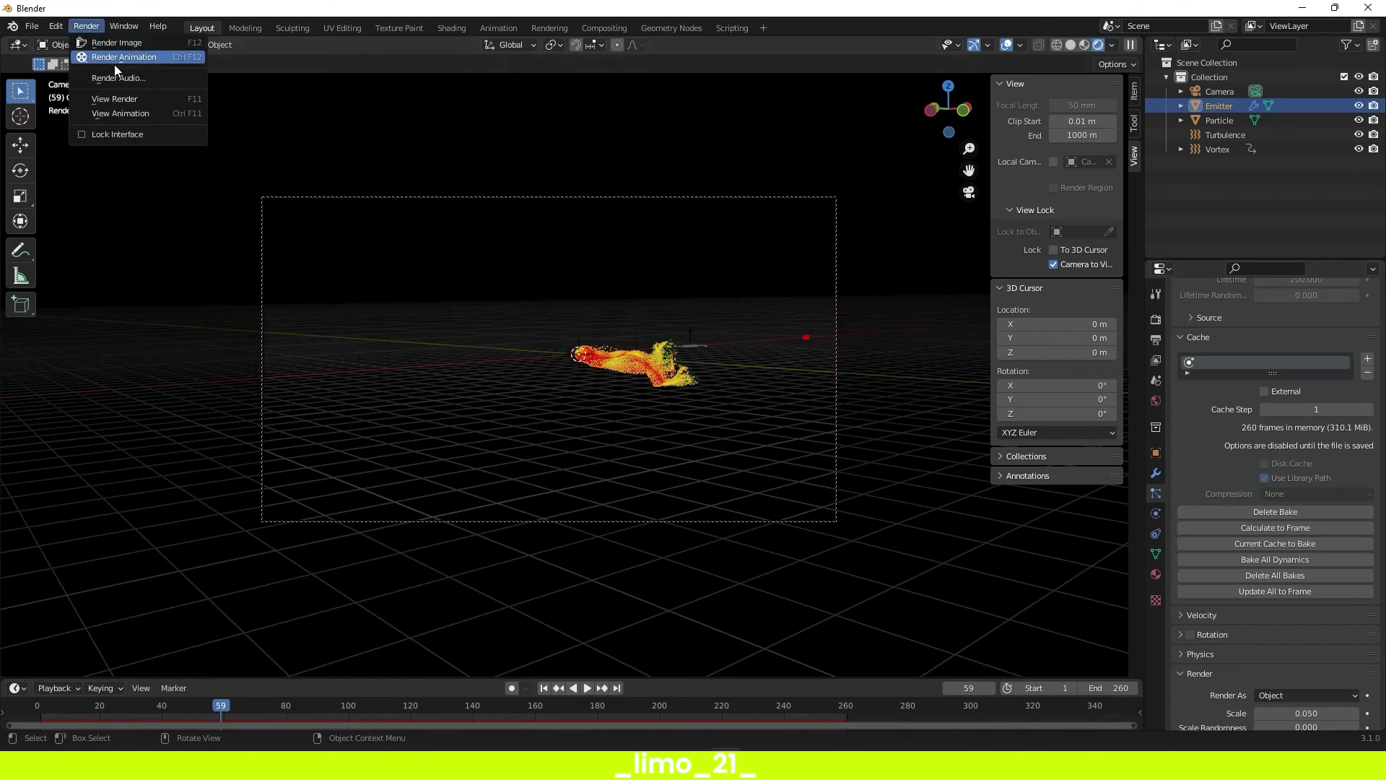